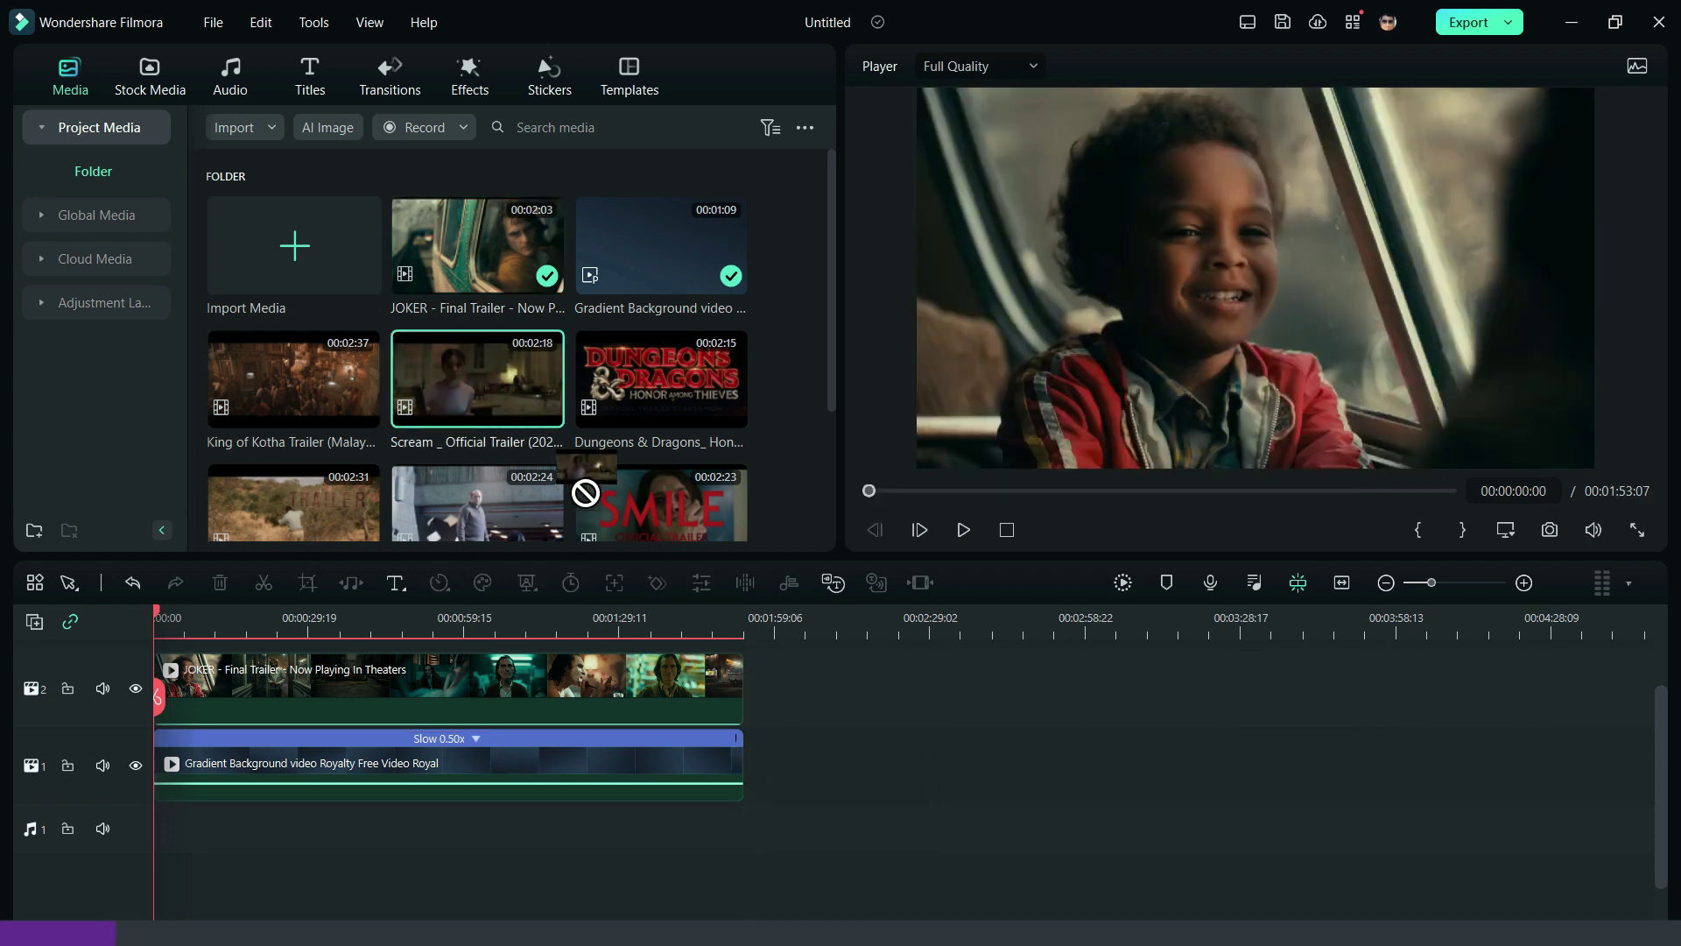
Step: Crop the Scream trailer clip at a 16:9 ratio to about 916 x 515, excluding the black bars
click(848, 623)
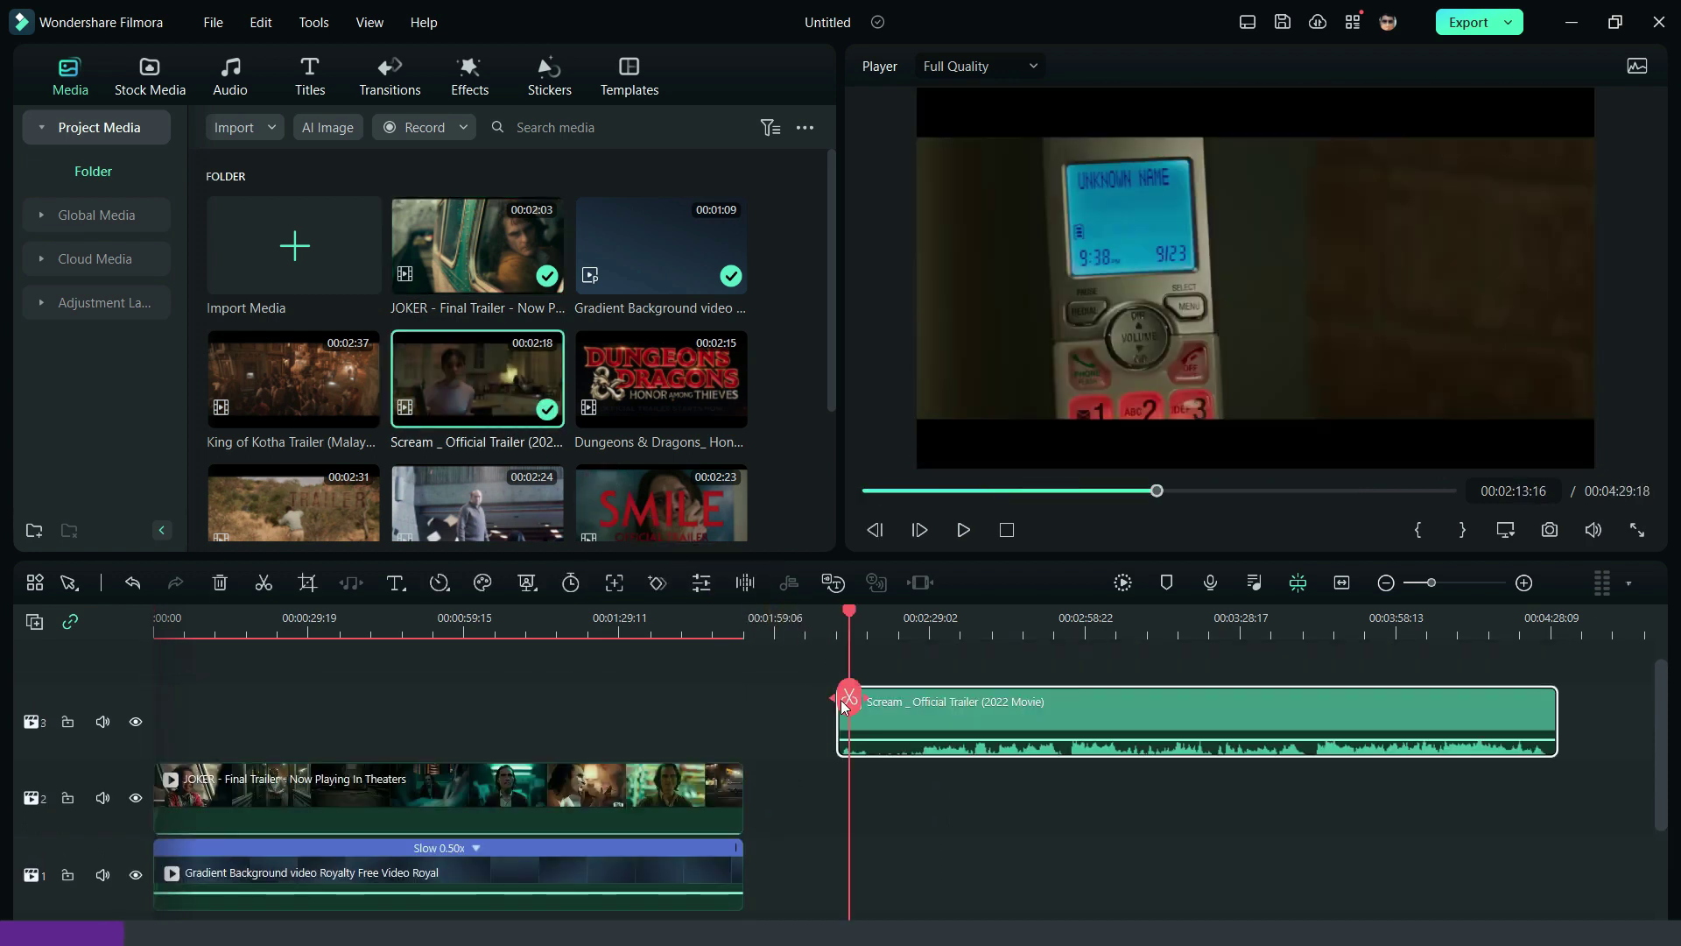
double_click(889, 711)
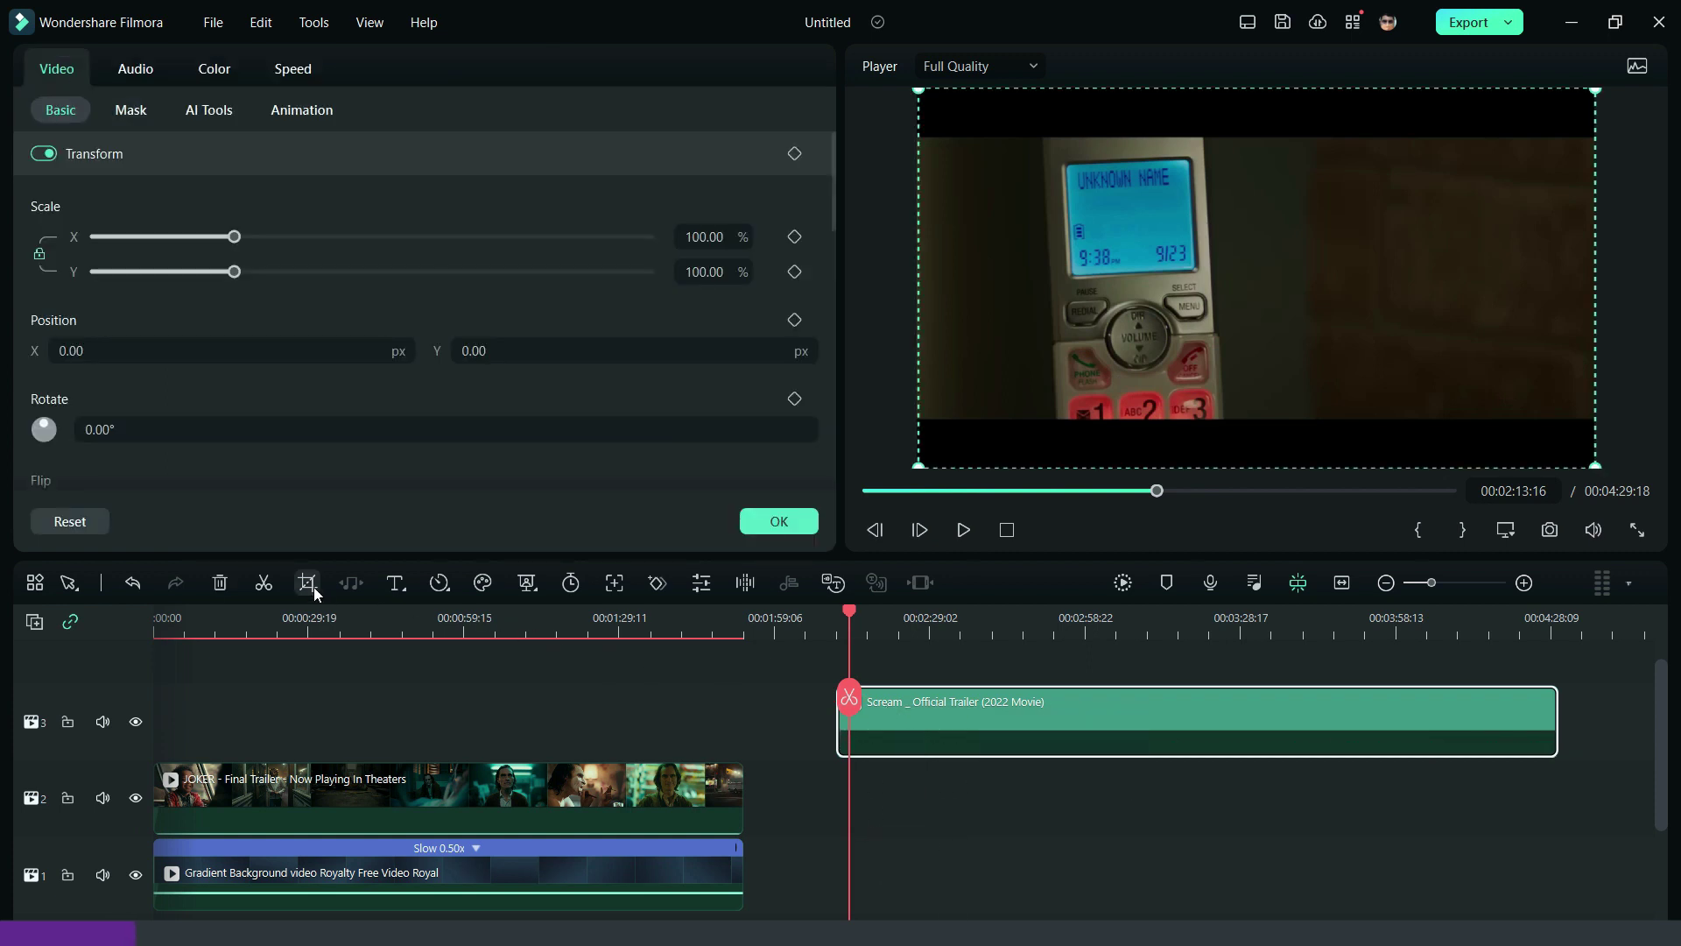
click(308, 582)
drag(366, 652, 628, 567)
drag(840, 357, 722, 429)
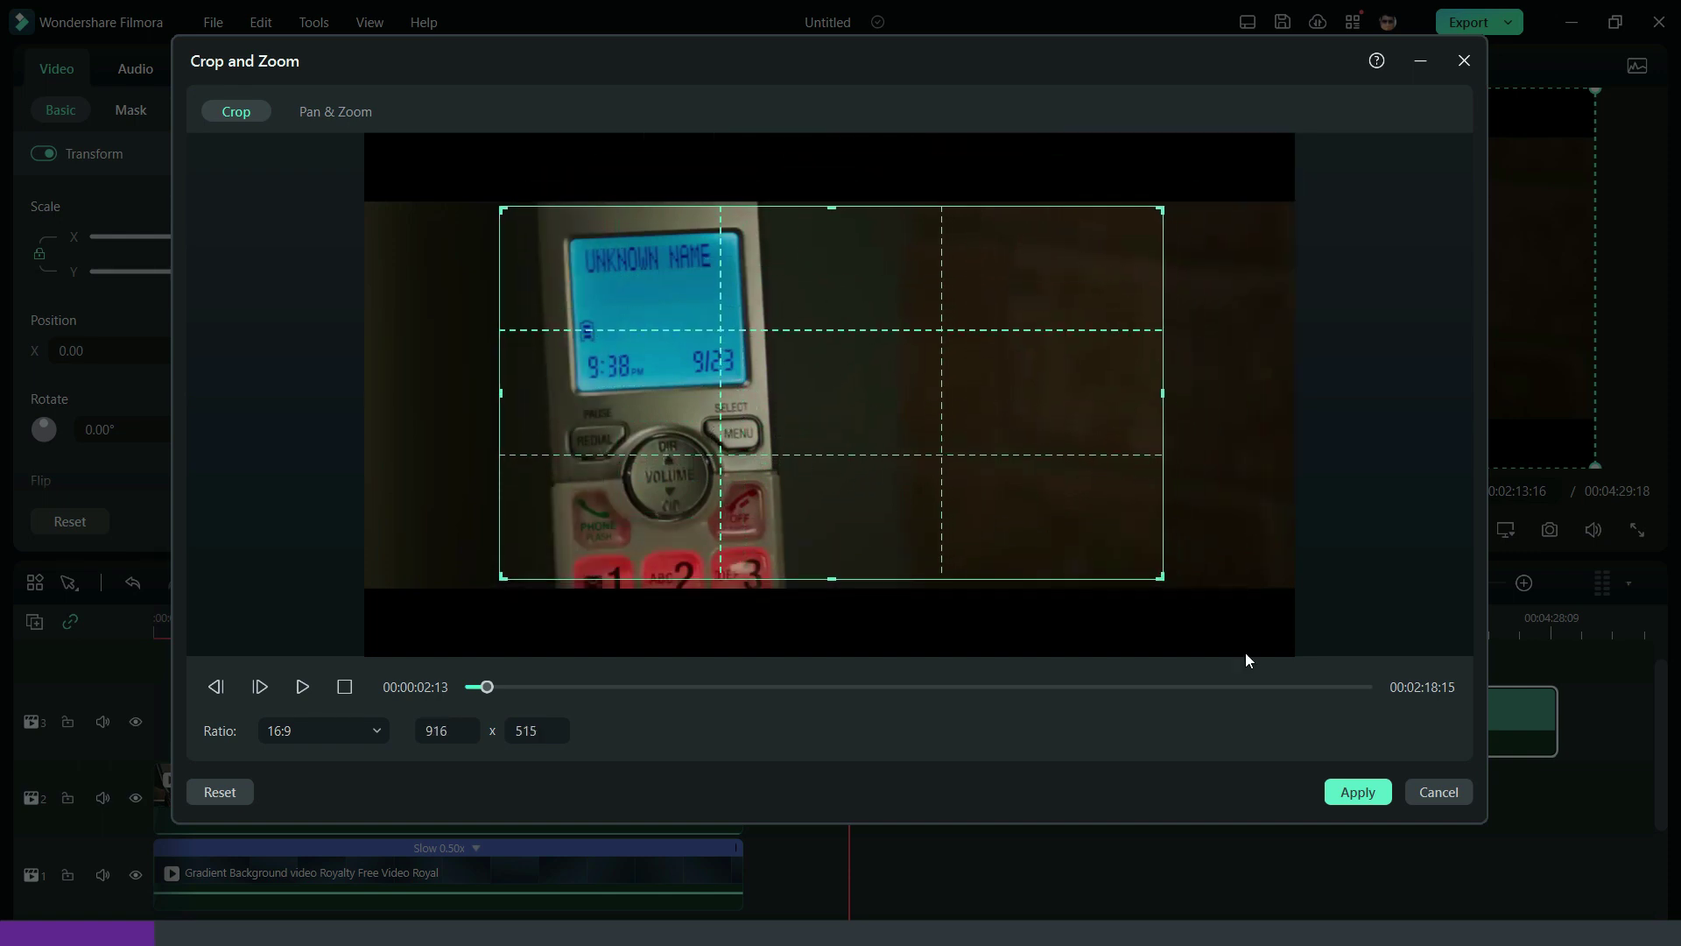
click(1348, 792)
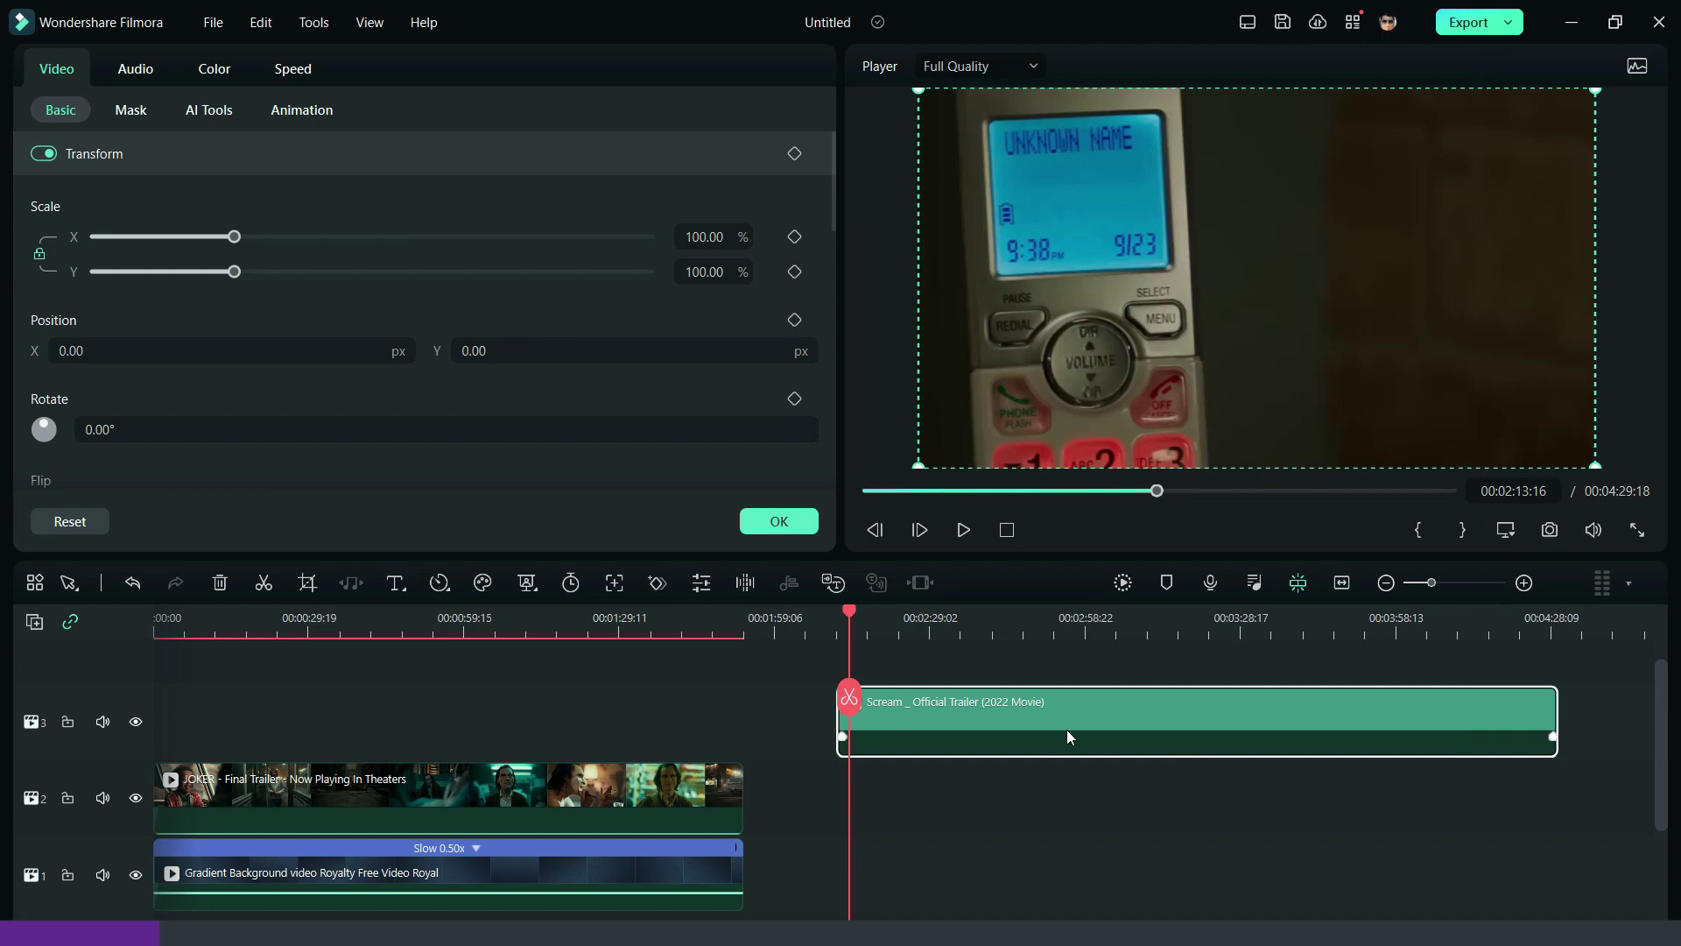
click(778, 521)
Step: Search the effects for "shapemask" and apply Shape Mask to the Scream trailer clip
click(482, 79)
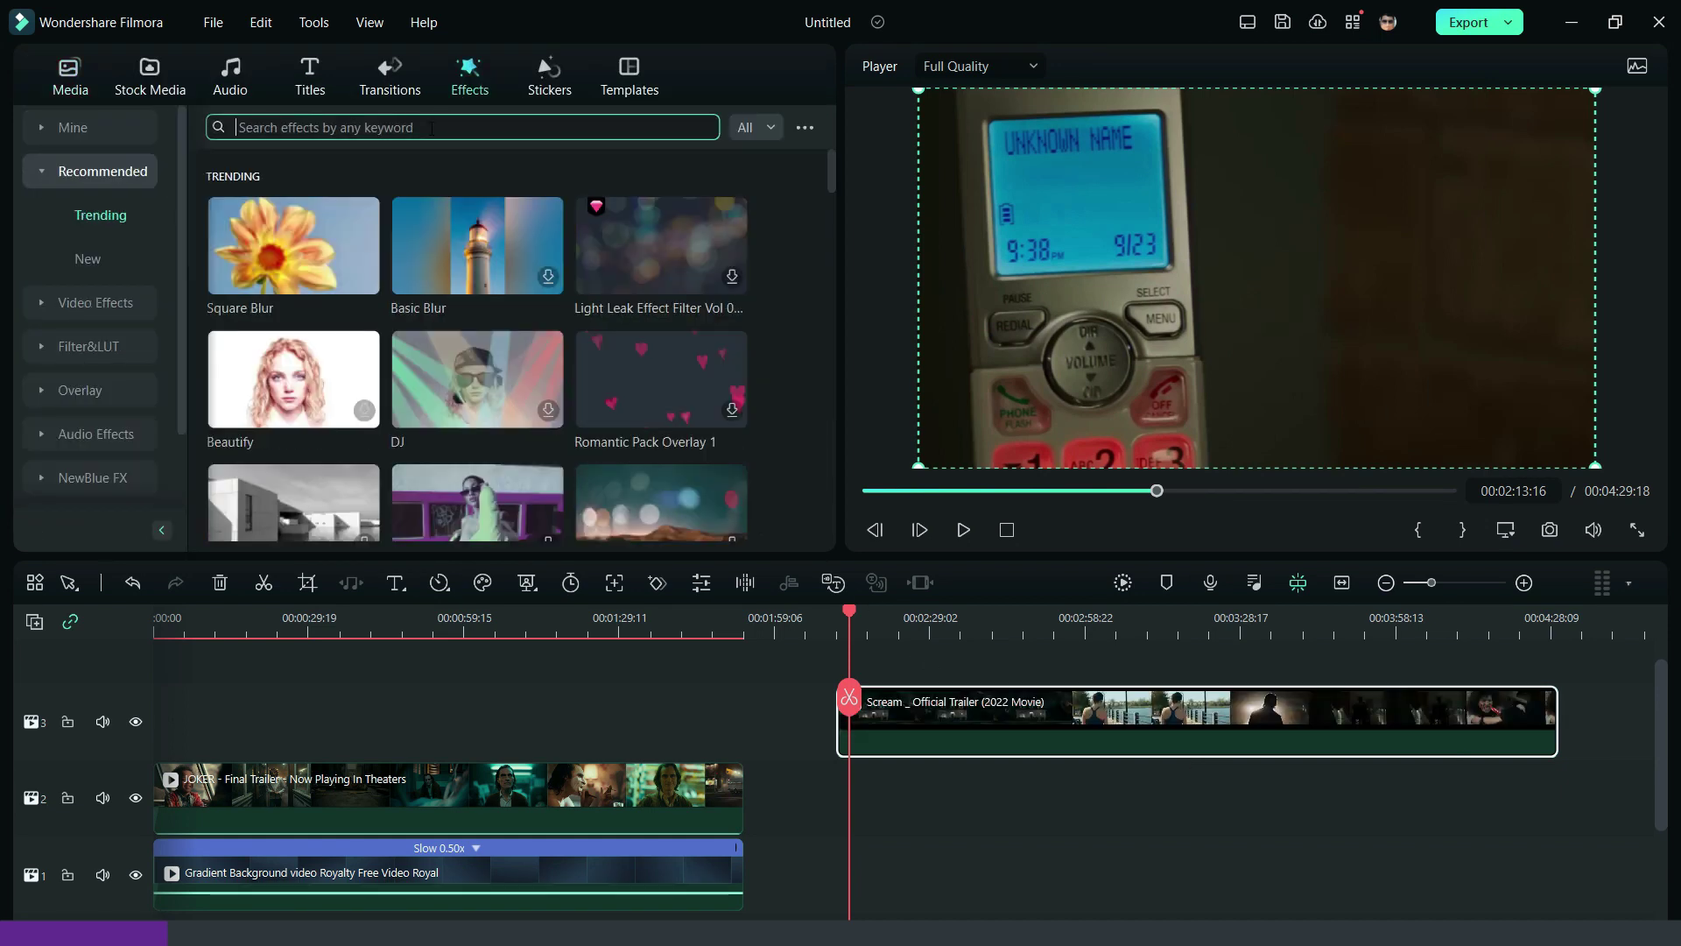
click(430, 127)
text(shapemask)
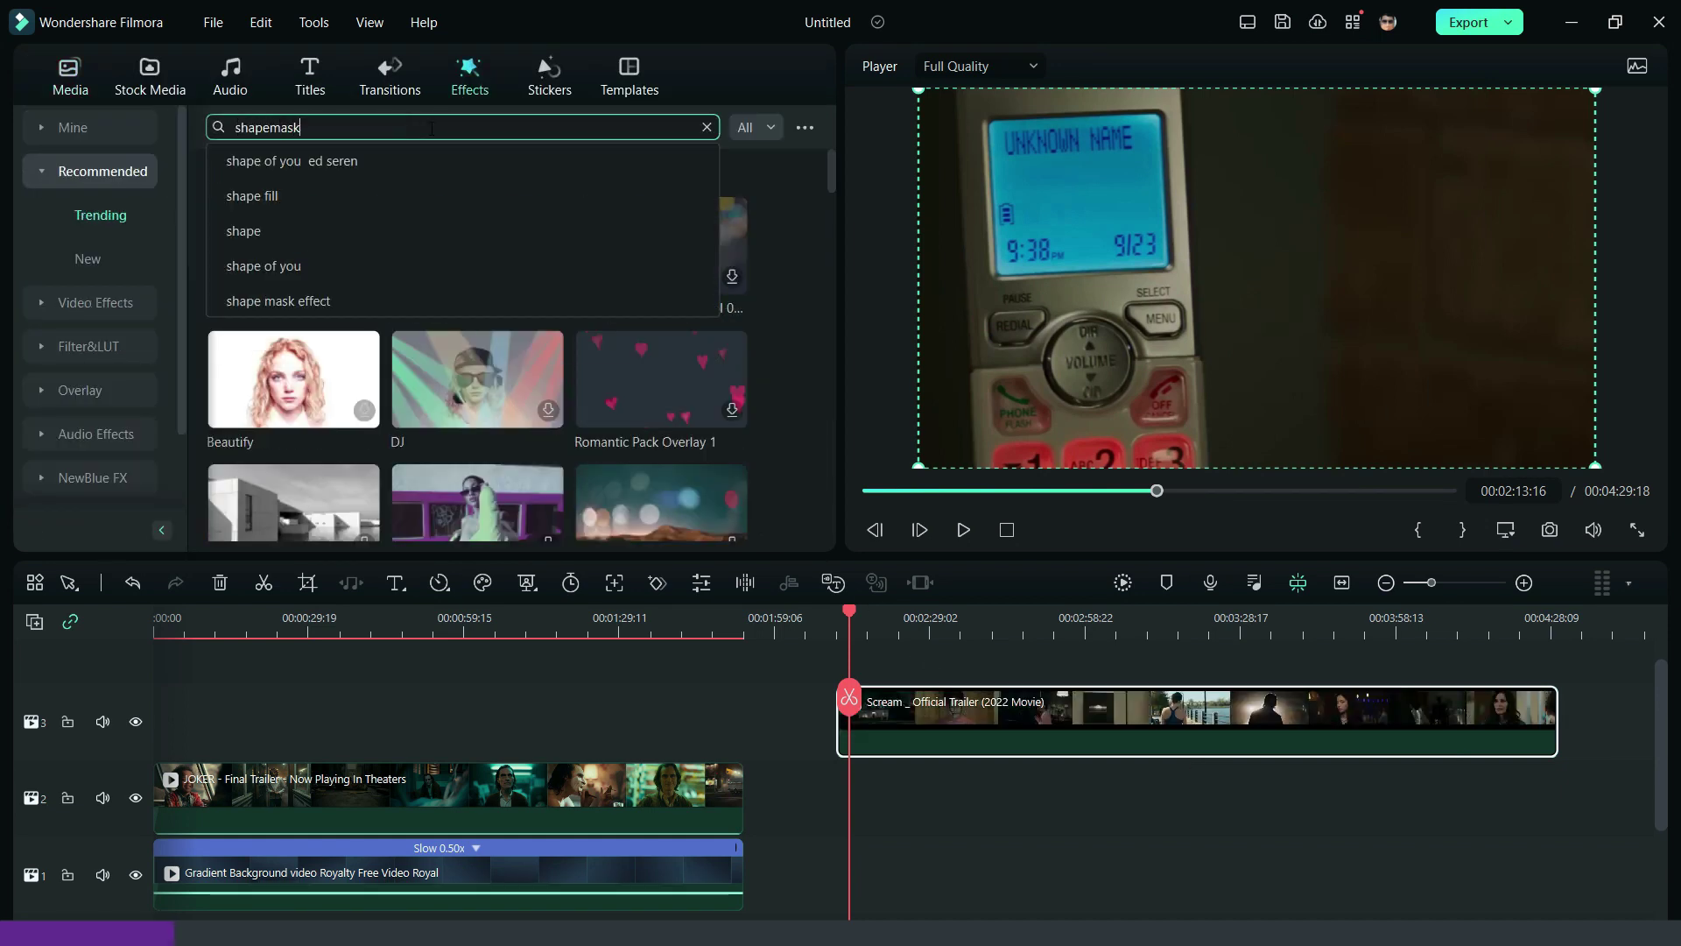
key(Return)
drag(266, 224, 883, 729)
Step: Set the Shape Mask radius on the Scream clip to 0.05
double_click(883, 728)
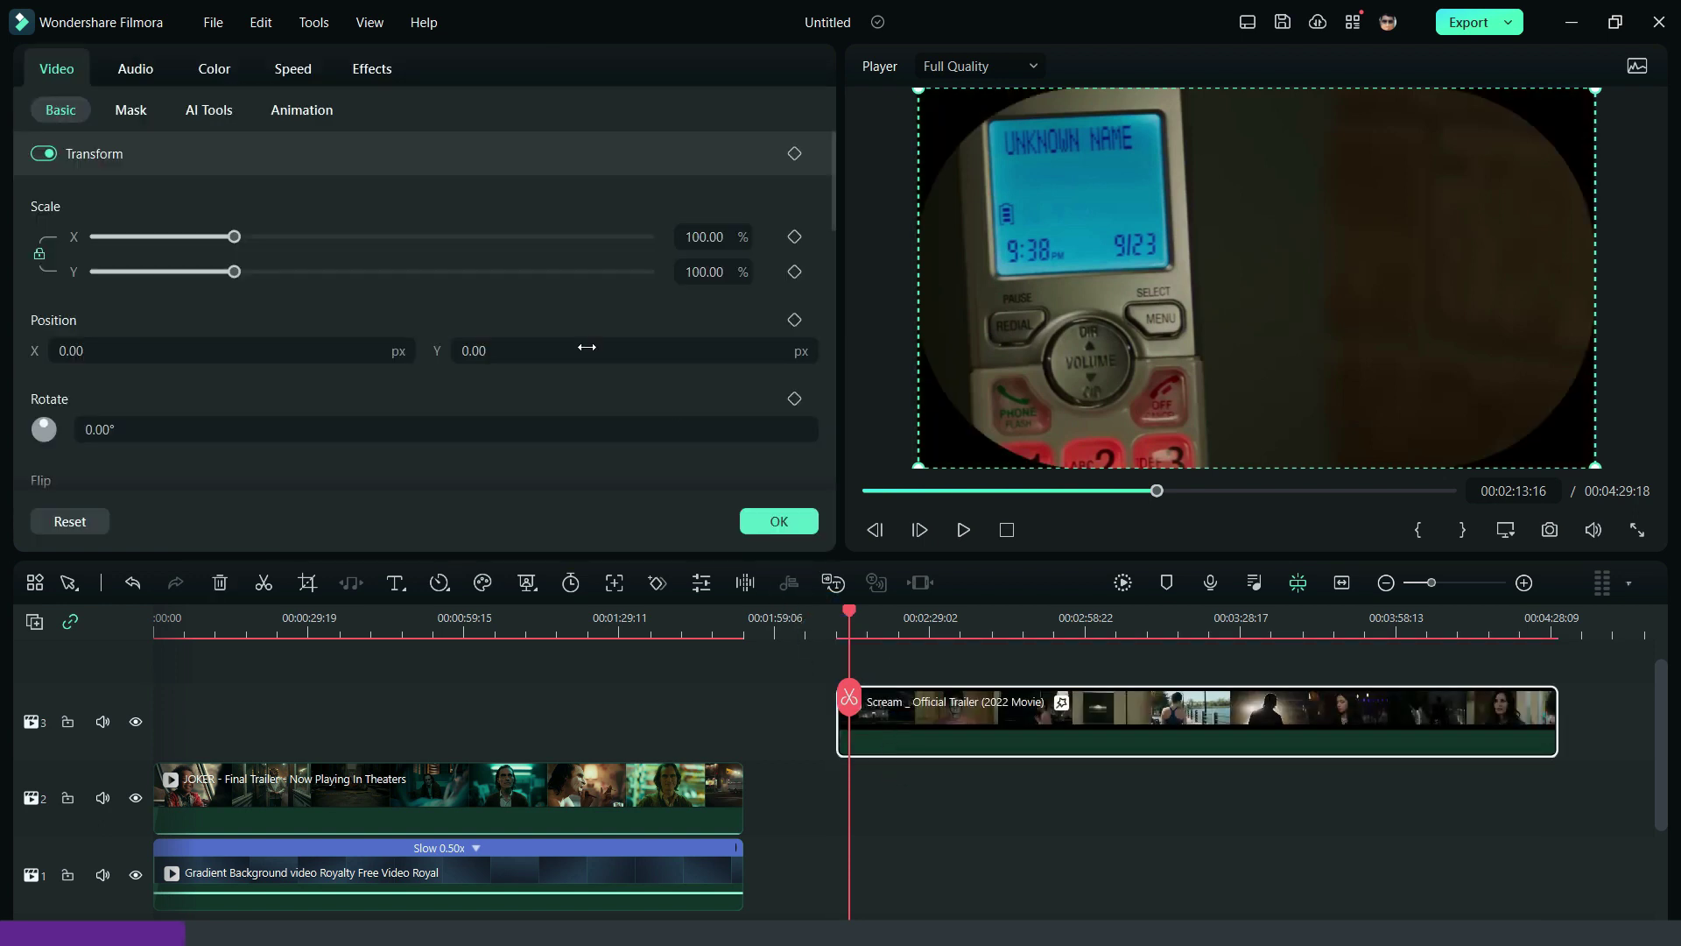
click(391, 76)
click(783, 317)
key(shift+Left)
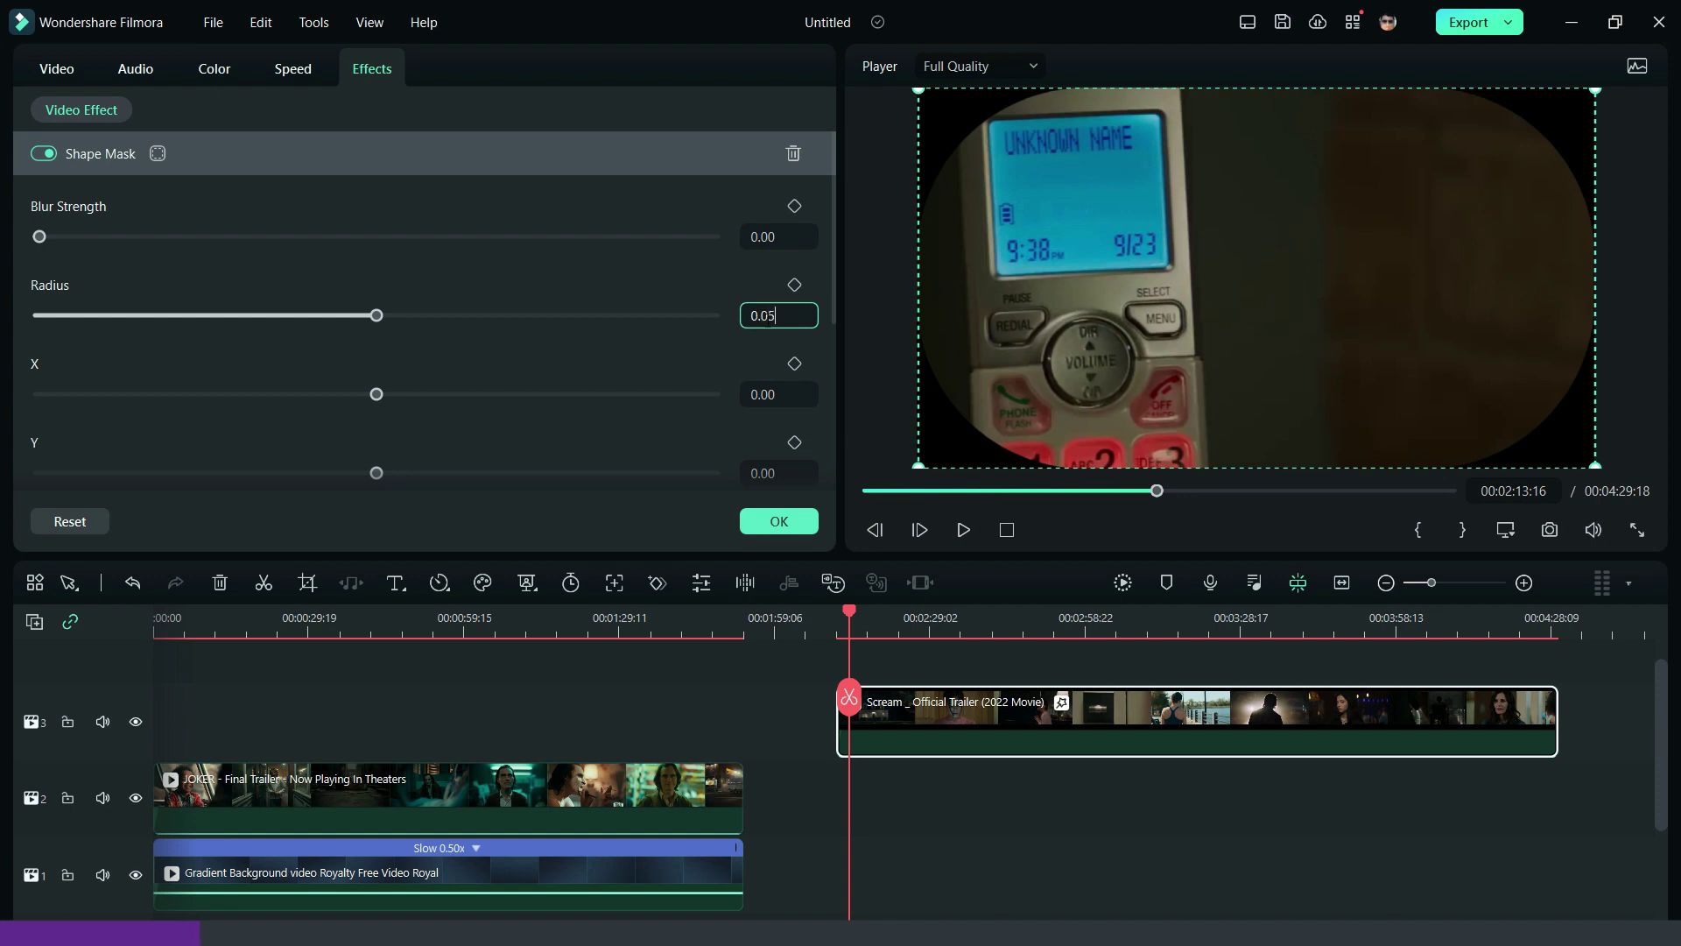
click(698, 270)
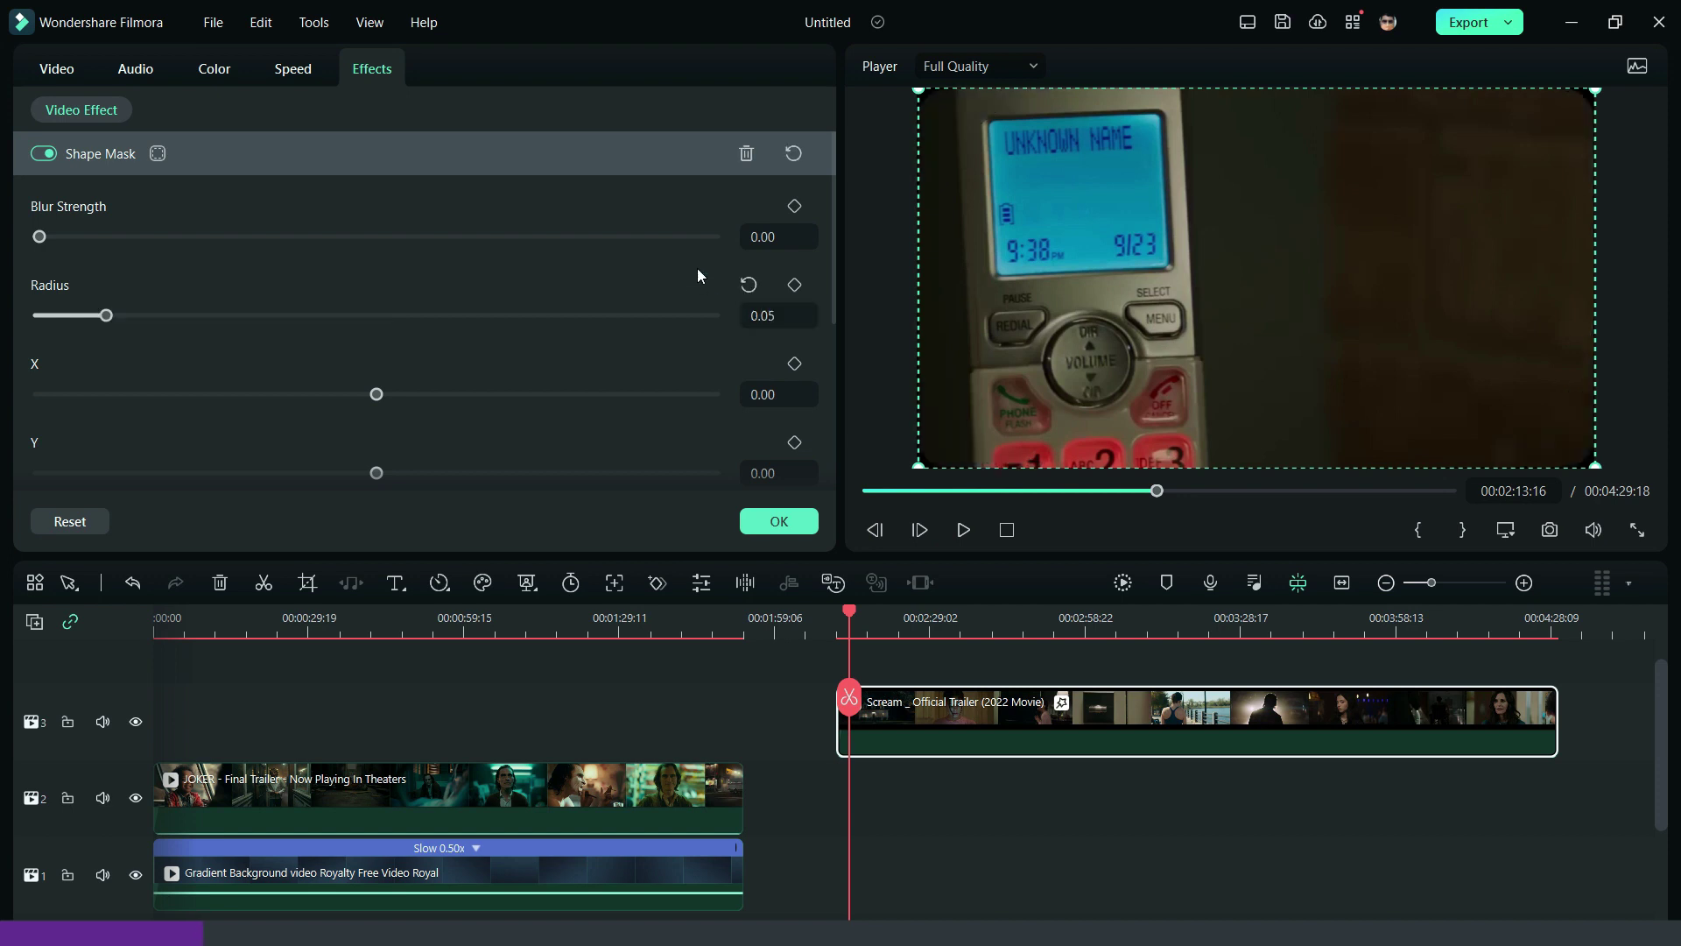
click(1061, 828)
Step: Scale the Scream clip down to about 41.27% and position it at X 12, Y 220
click(980, 708)
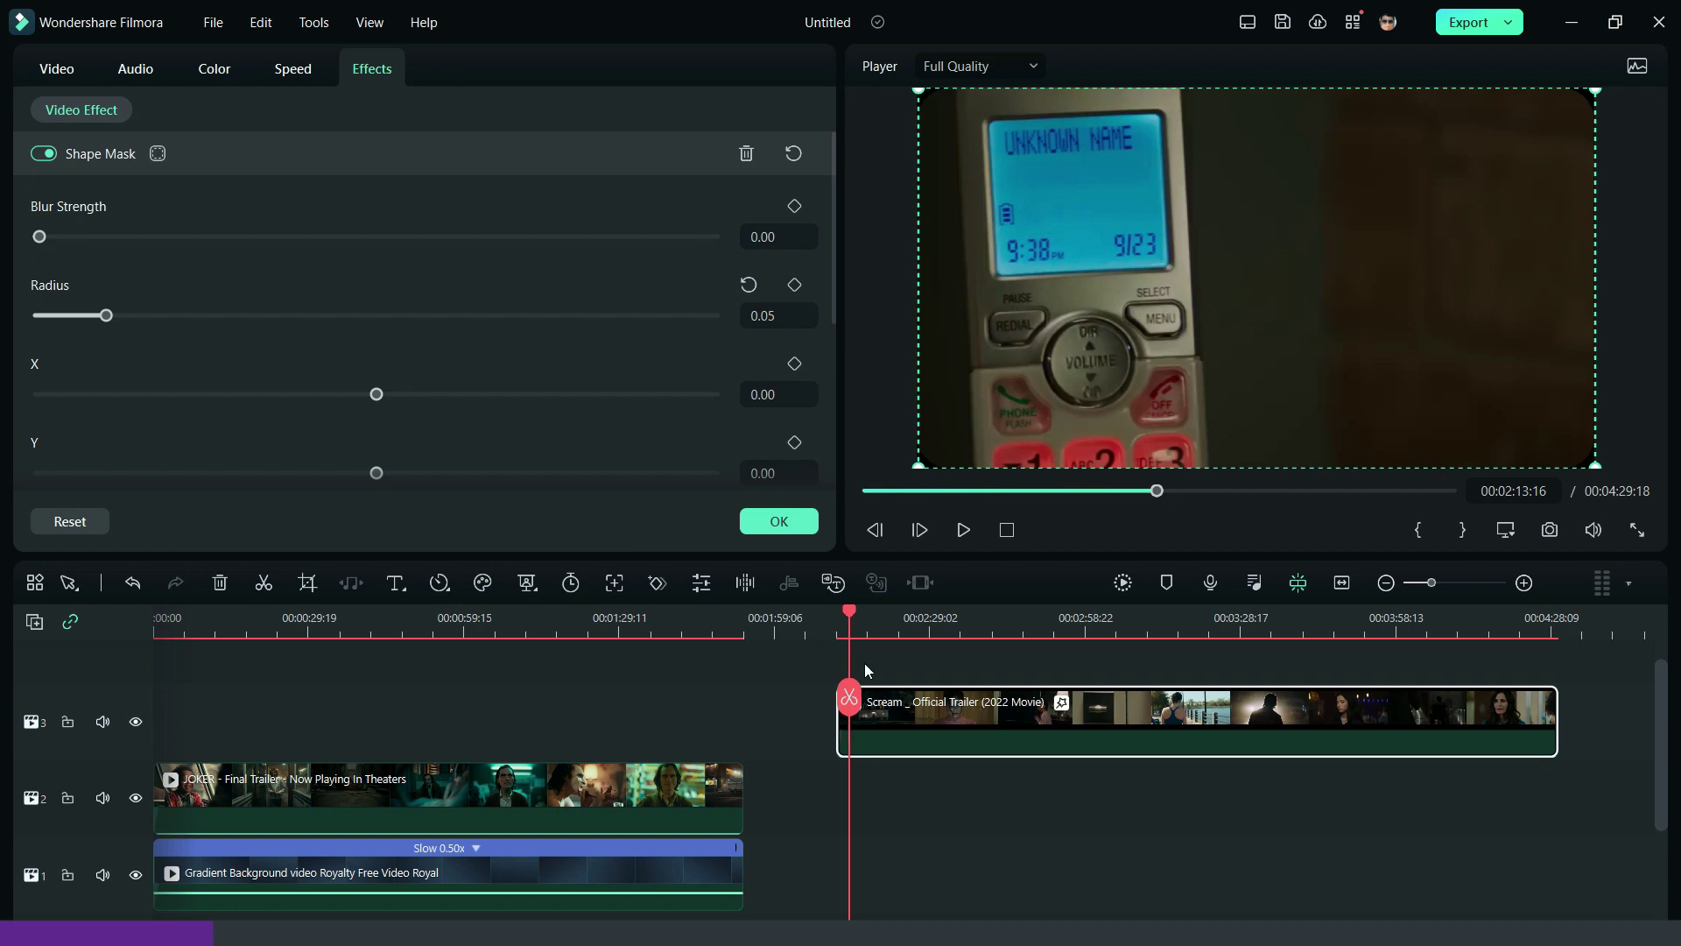
click(57, 69)
drag(207, 274, 153, 273)
drag(486, 351, 679, 351)
drag(274, 353, 295, 383)
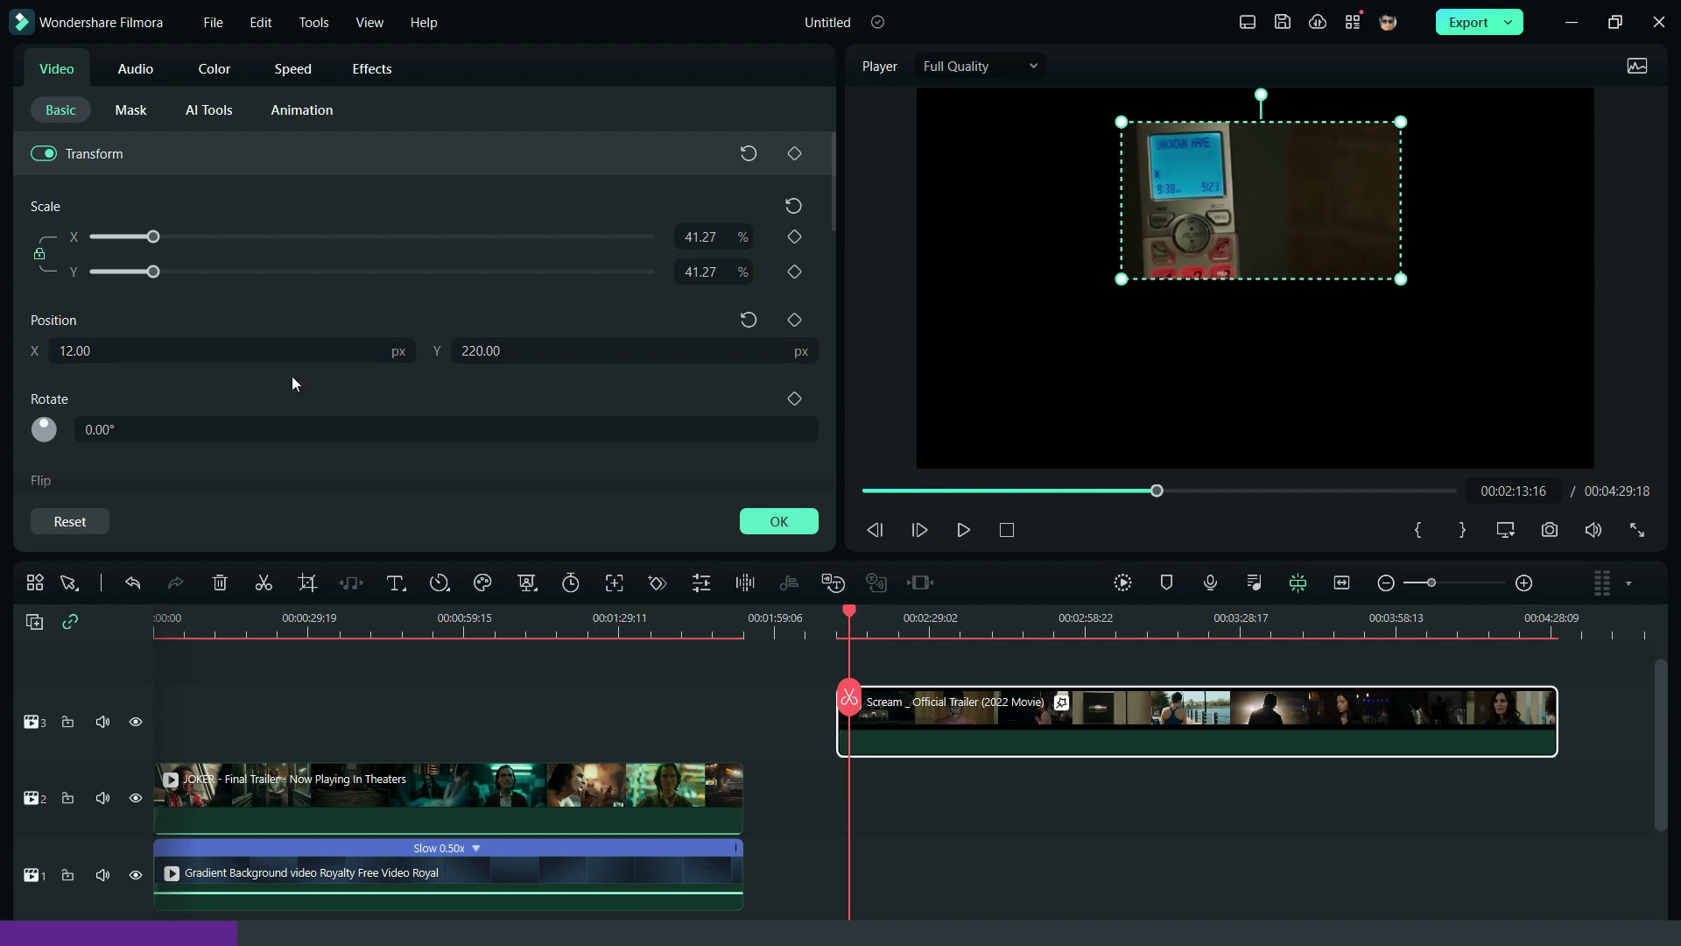
click(1056, 791)
scroll(1077, 817, up, 1)
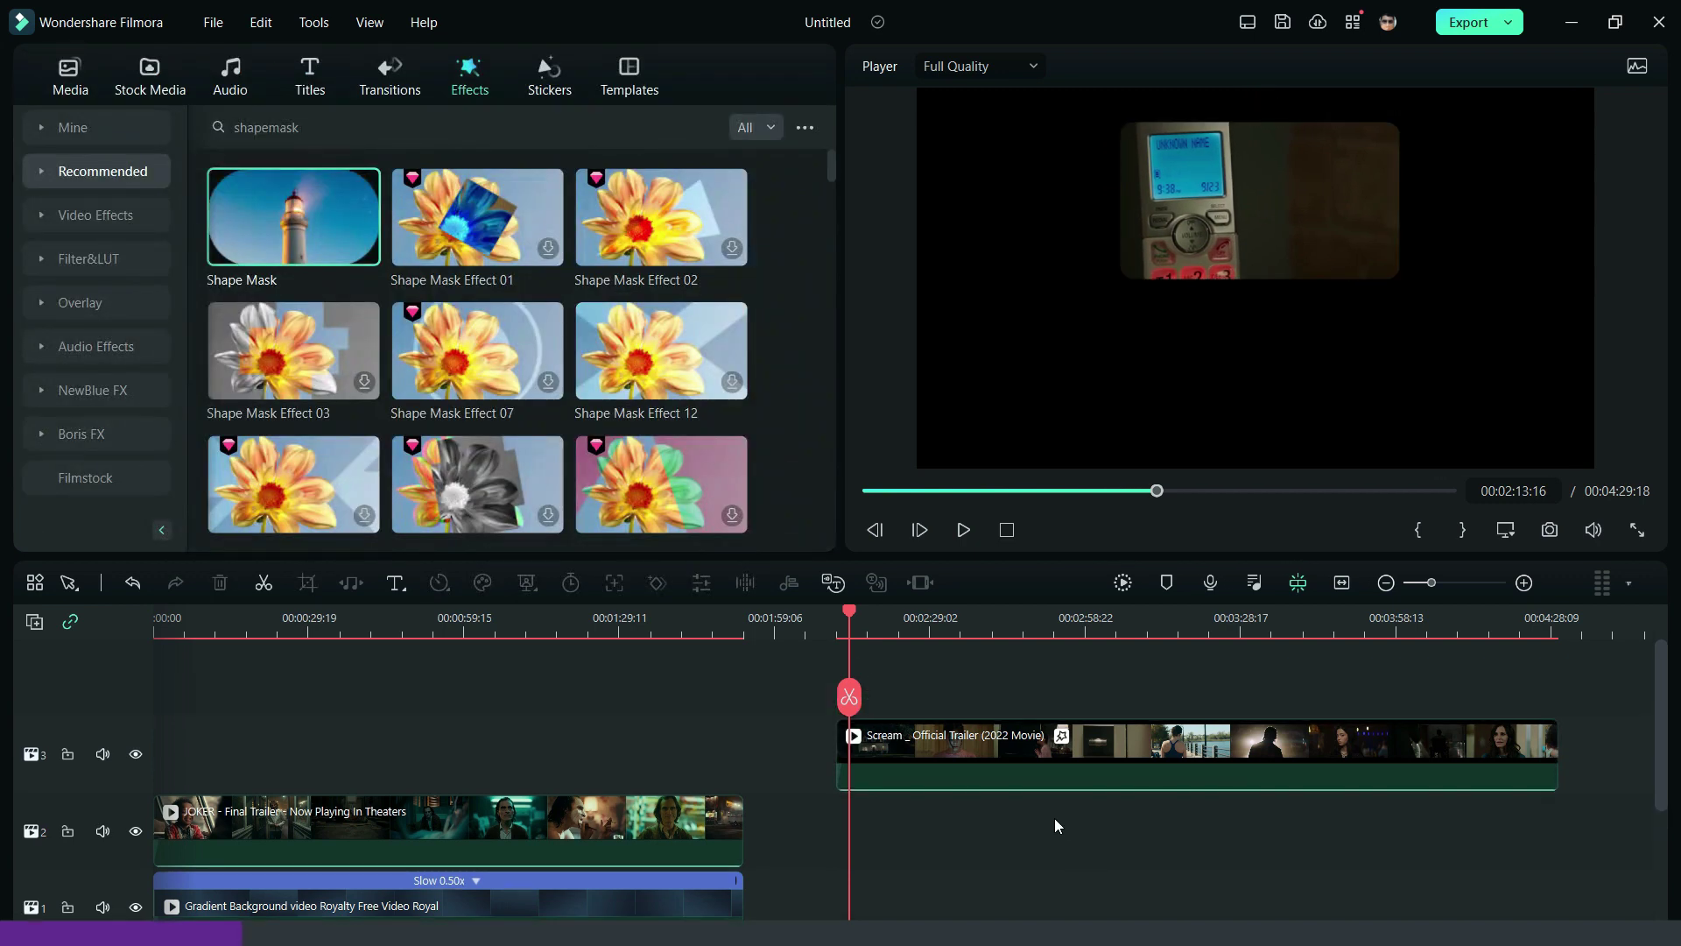
Step: Add the Dungeons & Dragons trailer on a new track directly above the Scream clip, aligned with its start
click(80, 88)
scroll(284, 360, down, 1)
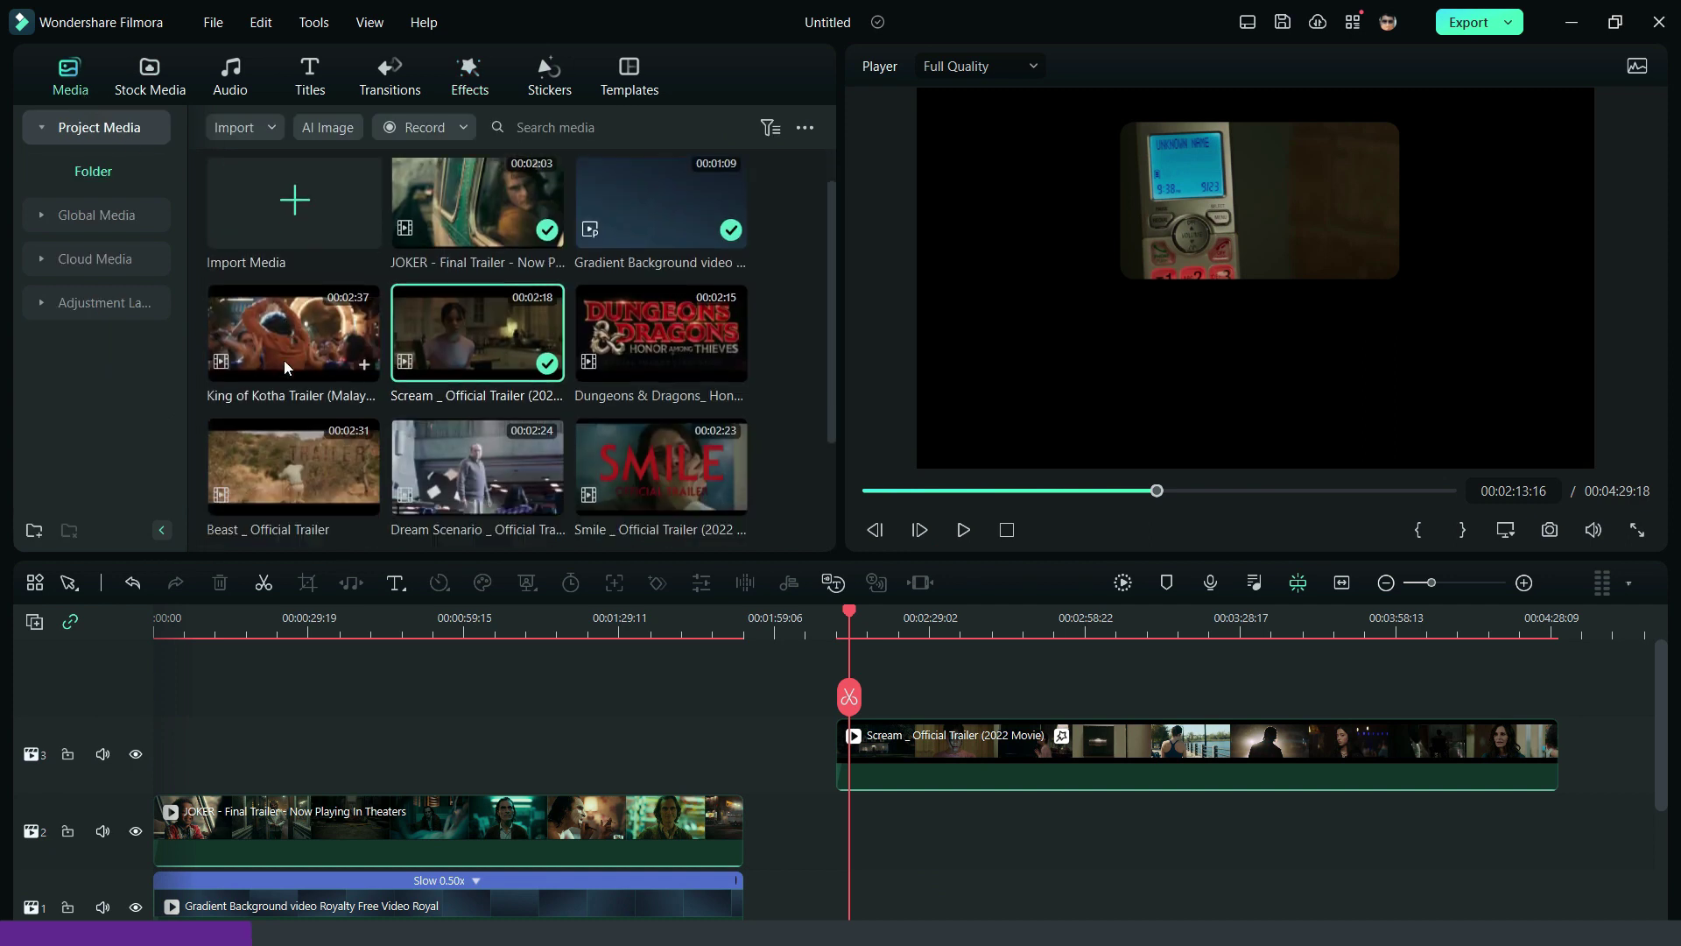
scroll(284, 360, down, 2)
drag(661, 227, 856, 670)
Step: Split the Dungeons & Dragons clip at 00:02:20:04, delete its opening part, and lower its audio to silence
click(866, 616)
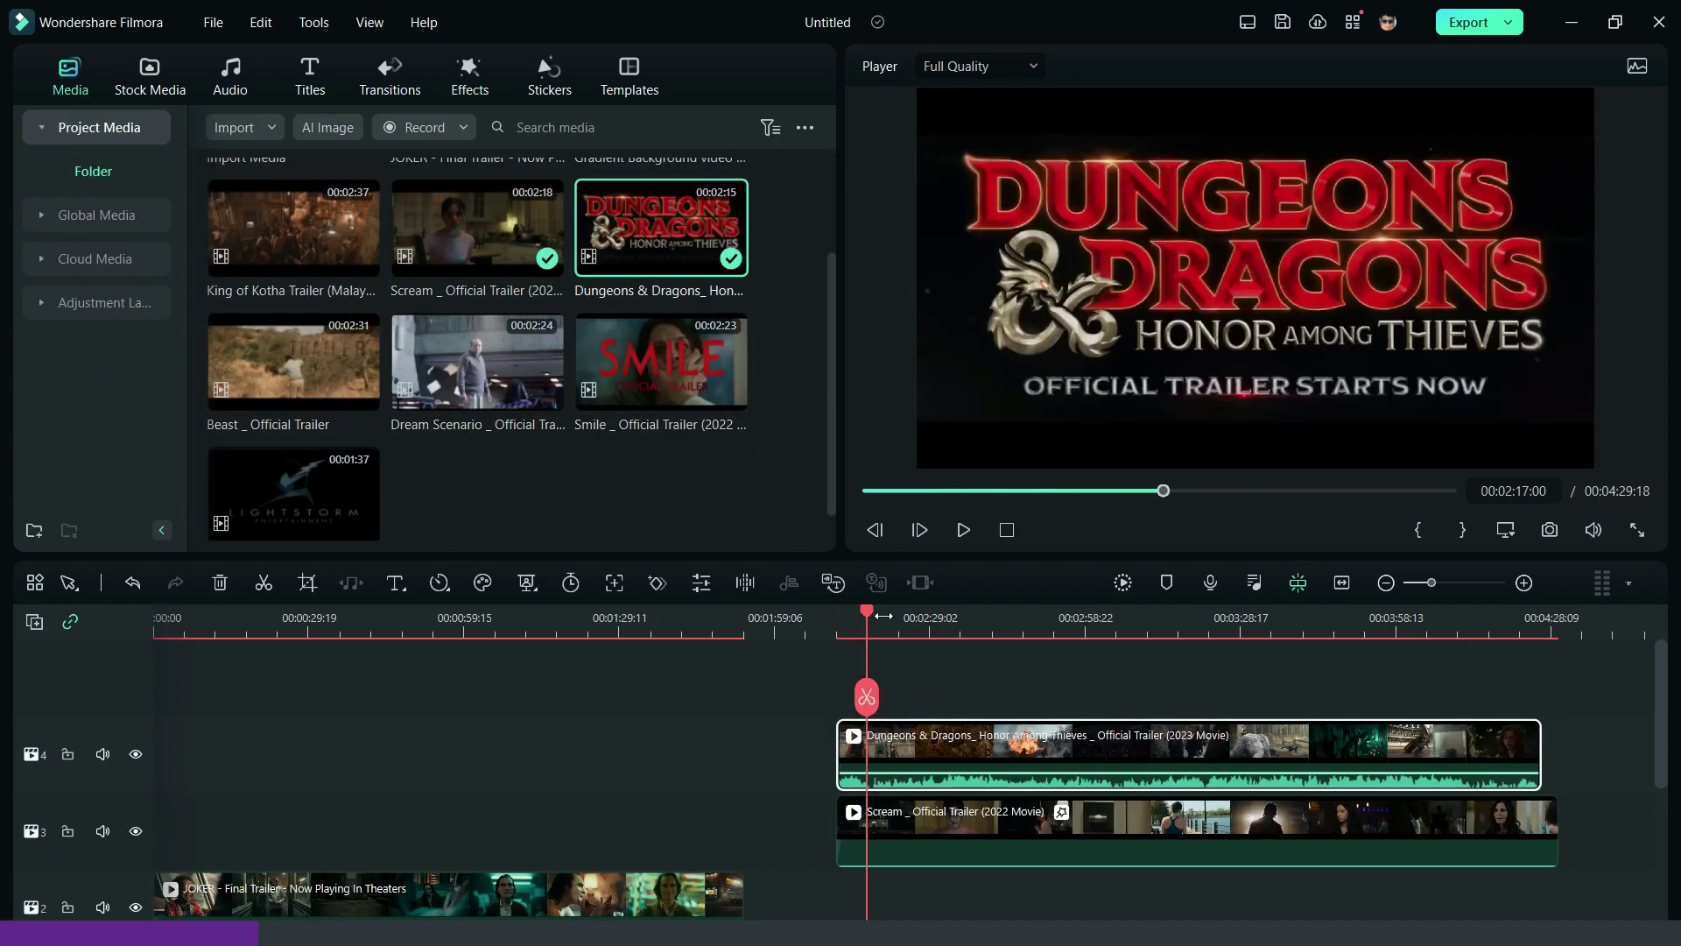
click(882, 617)
click(875, 698)
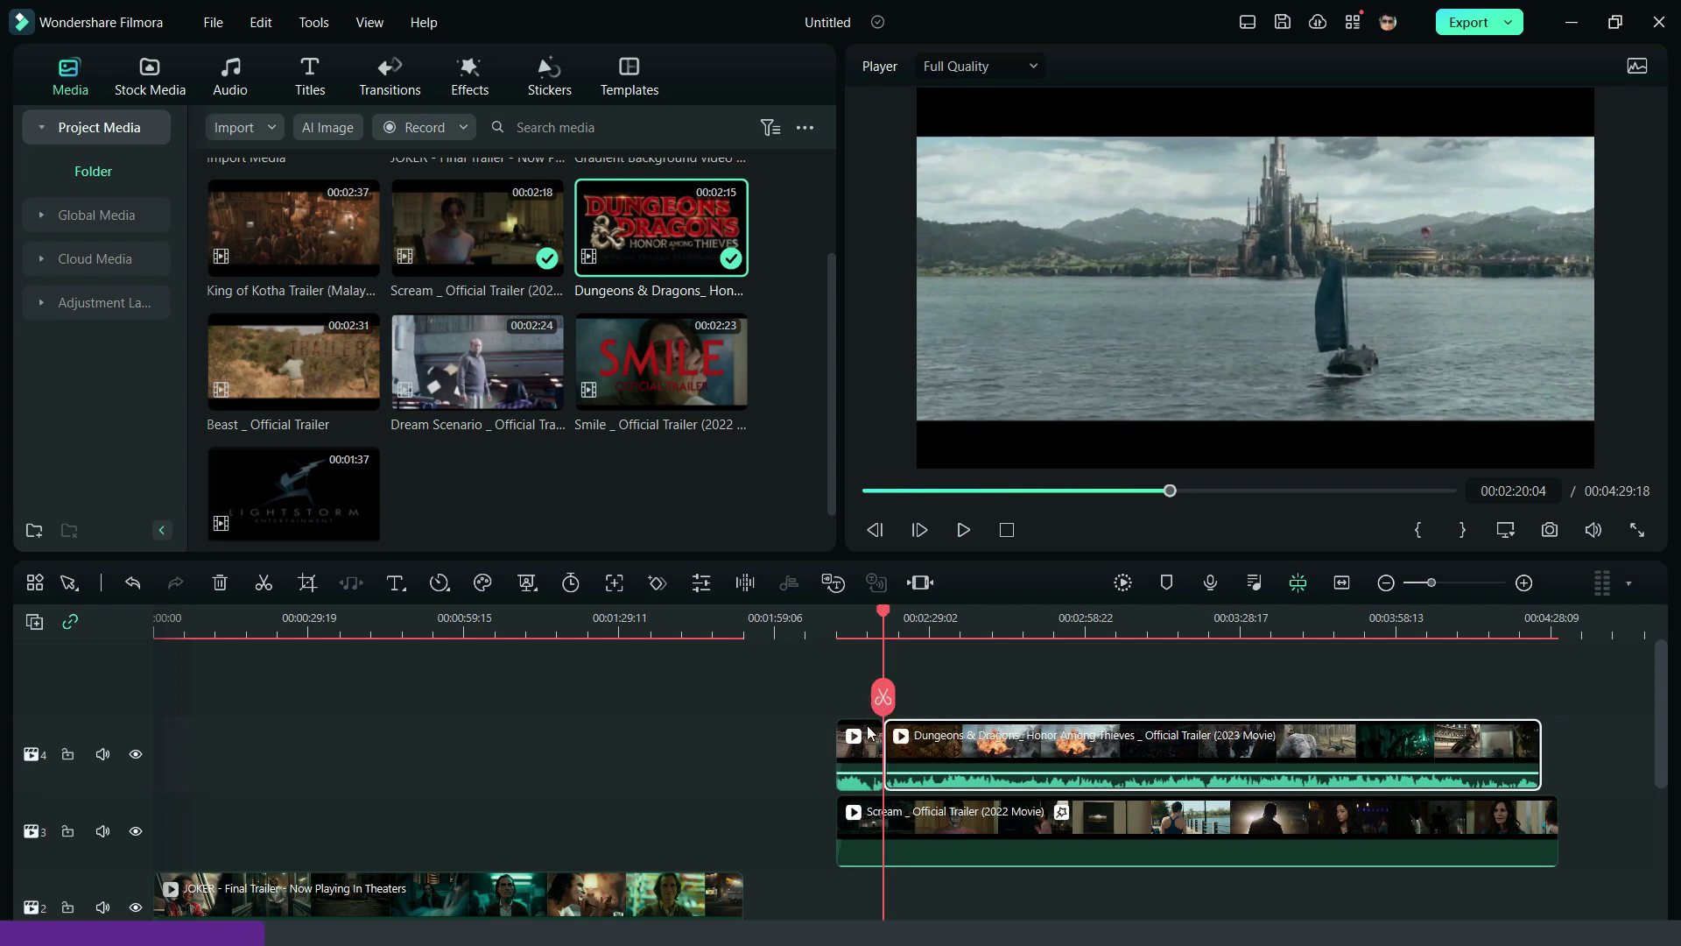
click(220, 583)
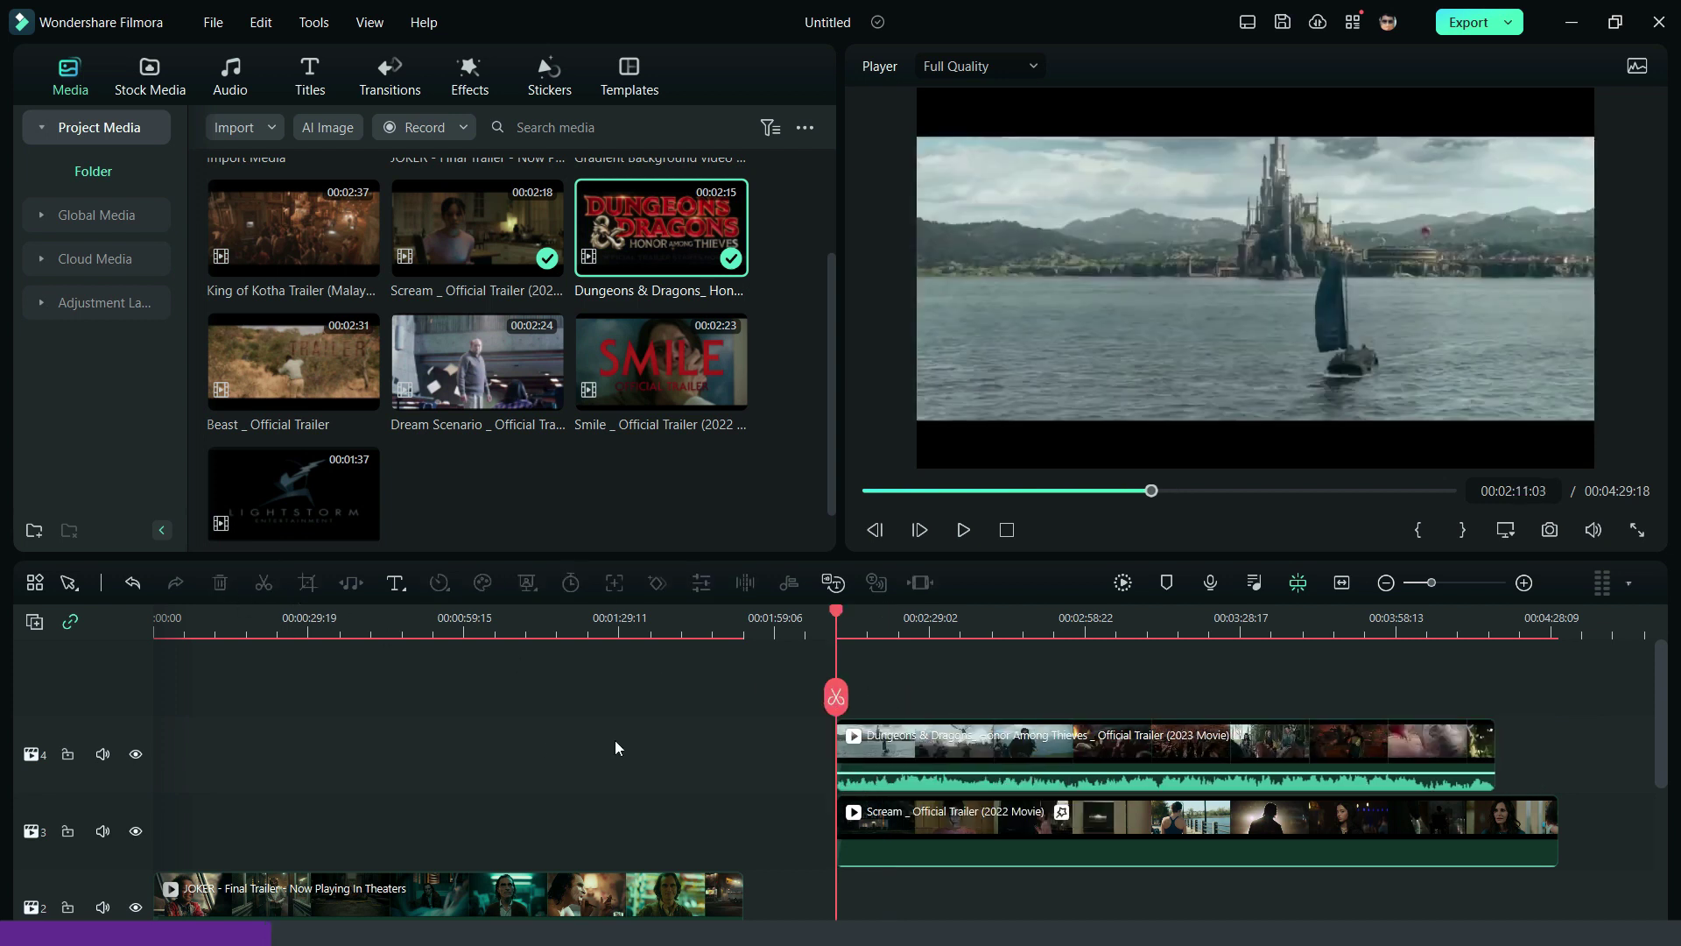
drag(920, 770, 935, 854)
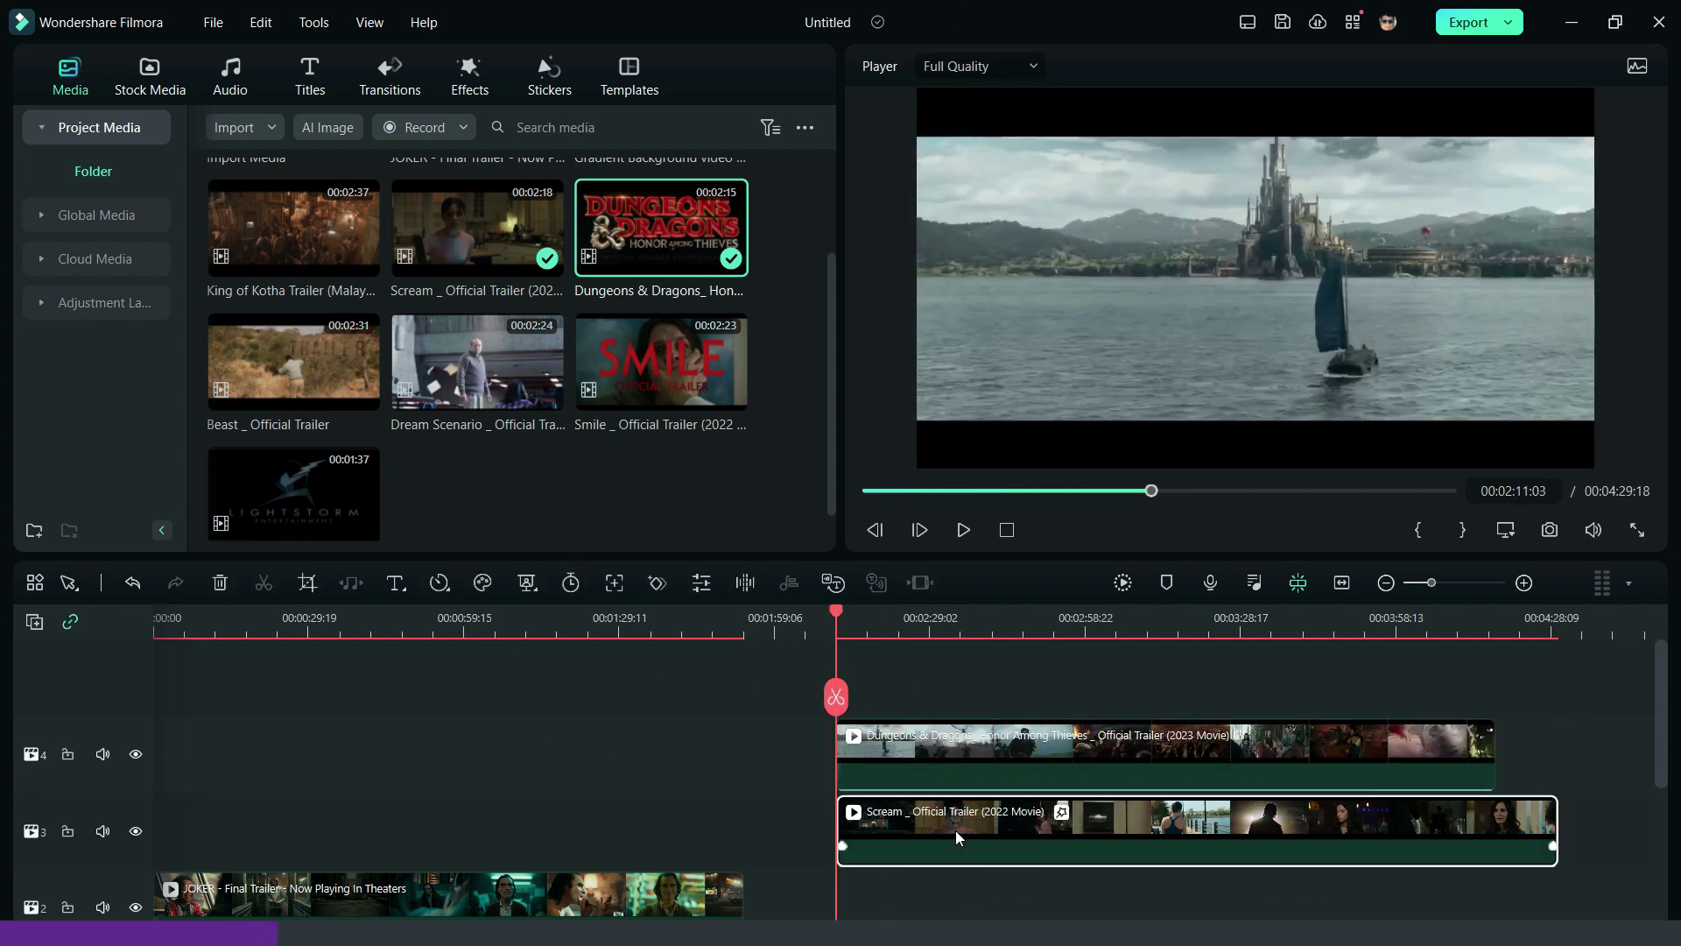
Step: Copy the Scream clip's effects and paste them onto the Dungeons & Dragons clip
right_click(955, 830)
click(1010, 872)
click(1007, 765)
right_click(1006, 765)
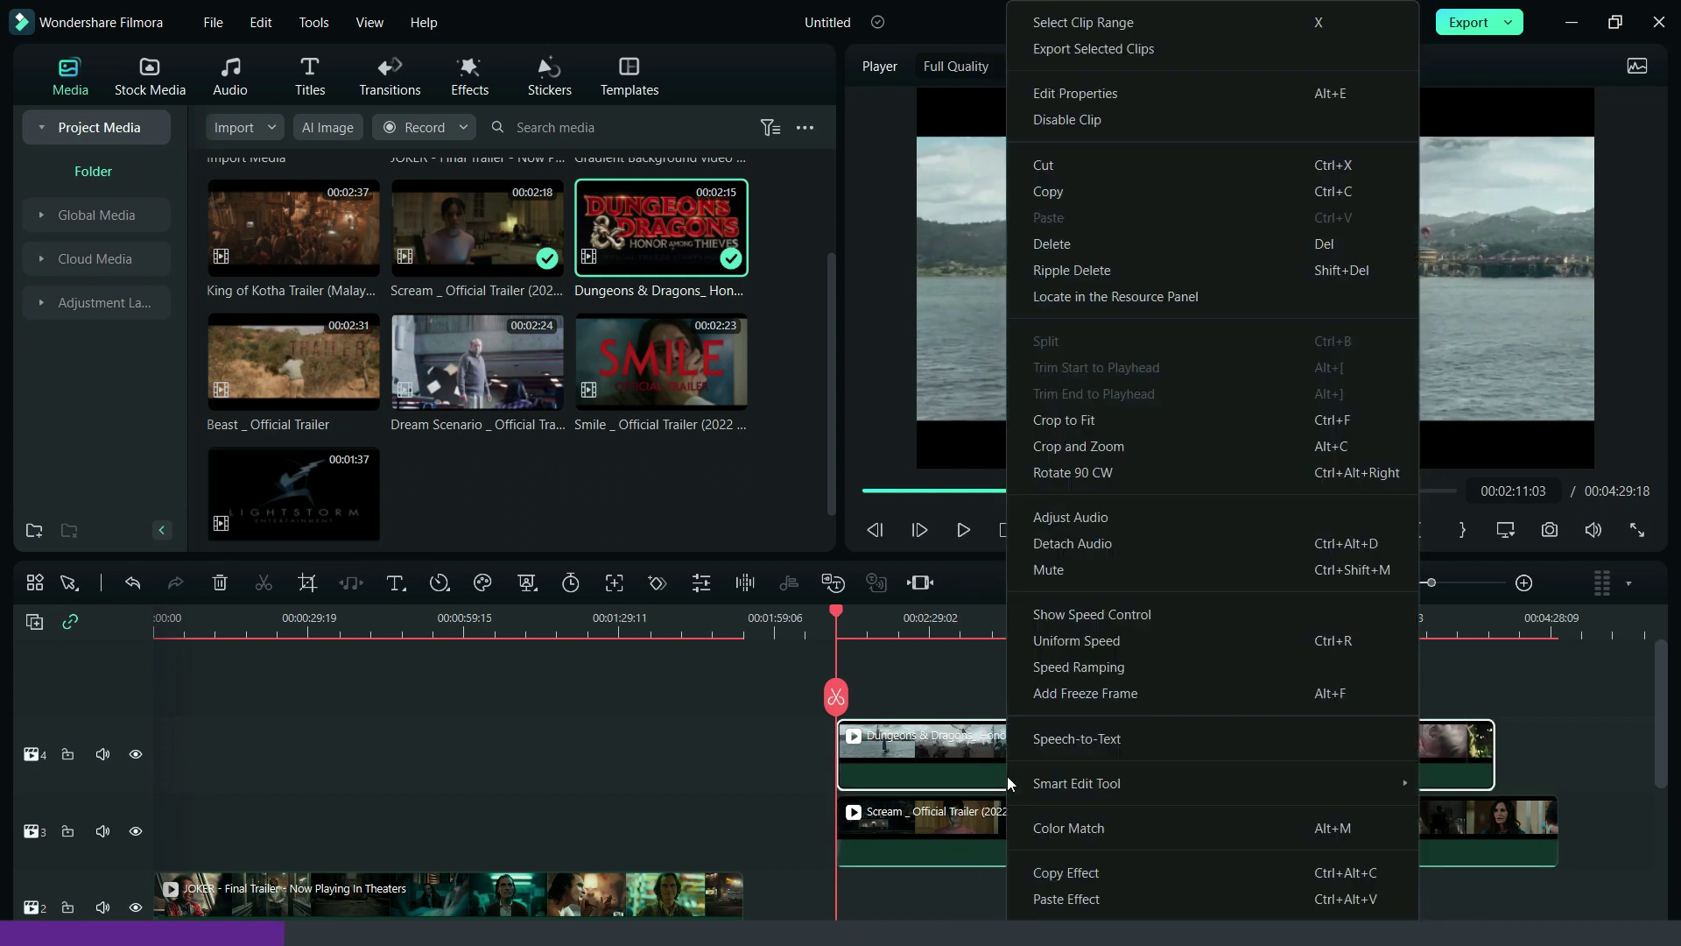
click(1048, 871)
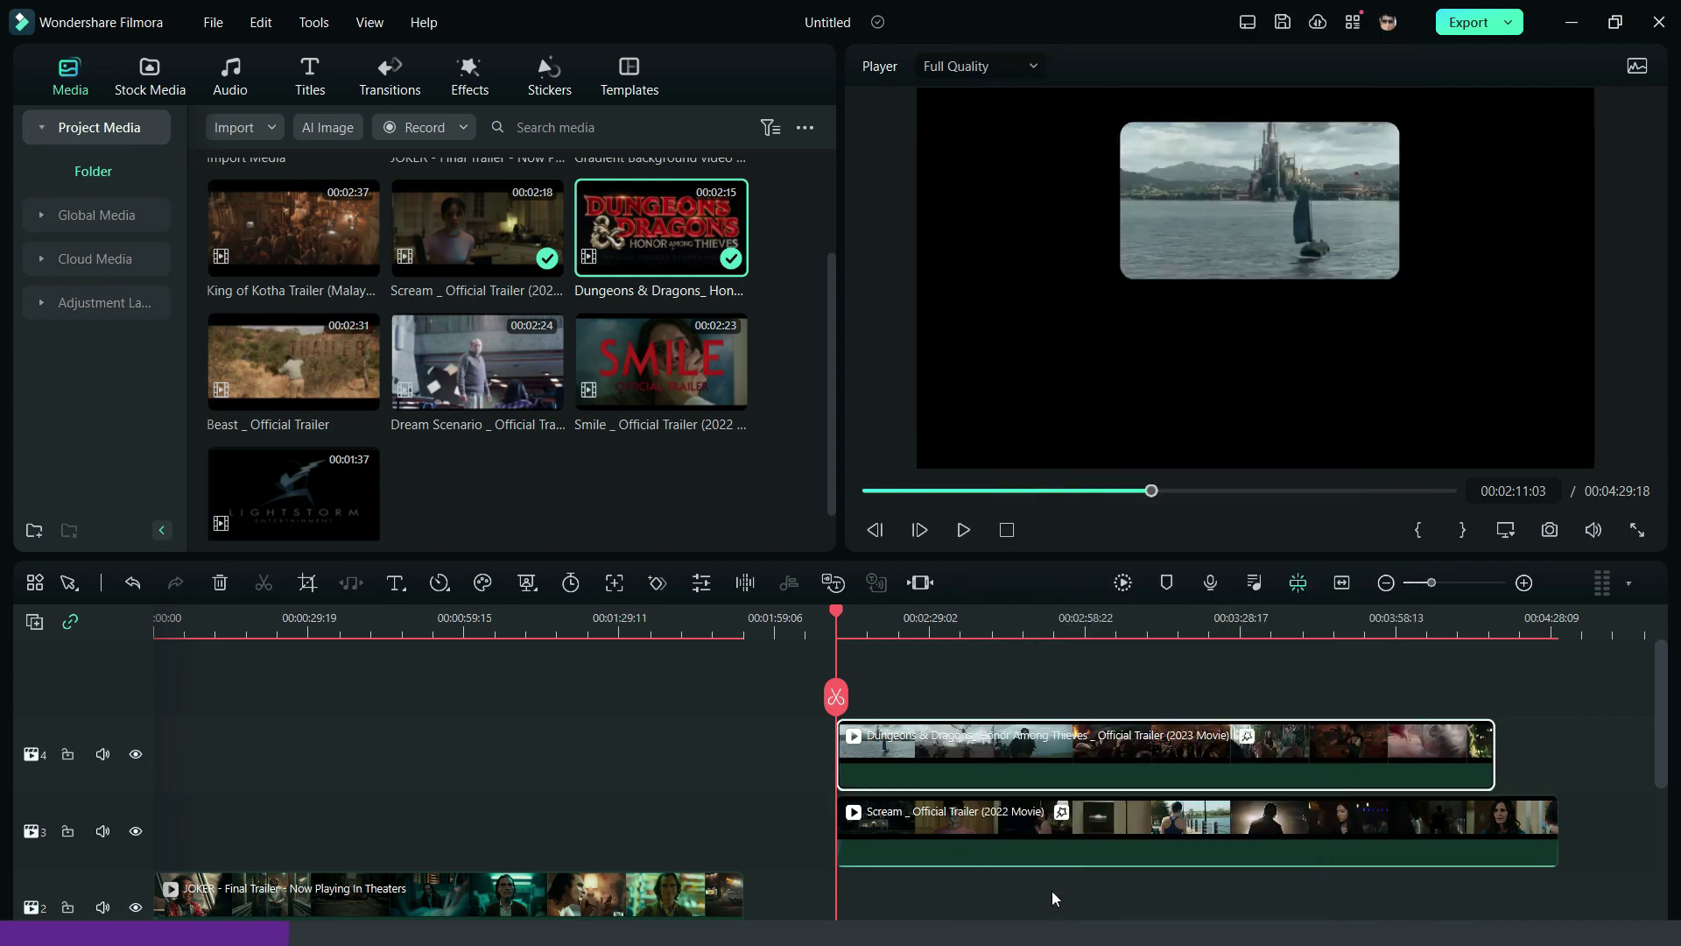
Step: Position the Dungeons & Dragons clip below the Scream picture at X -49, Y -293, scaled to about 35.27%
double_click(935, 744)
drag(550, 354, 104, 353)
drag(703, 272, 700, 272)
drag(146, 236, 144, 237)
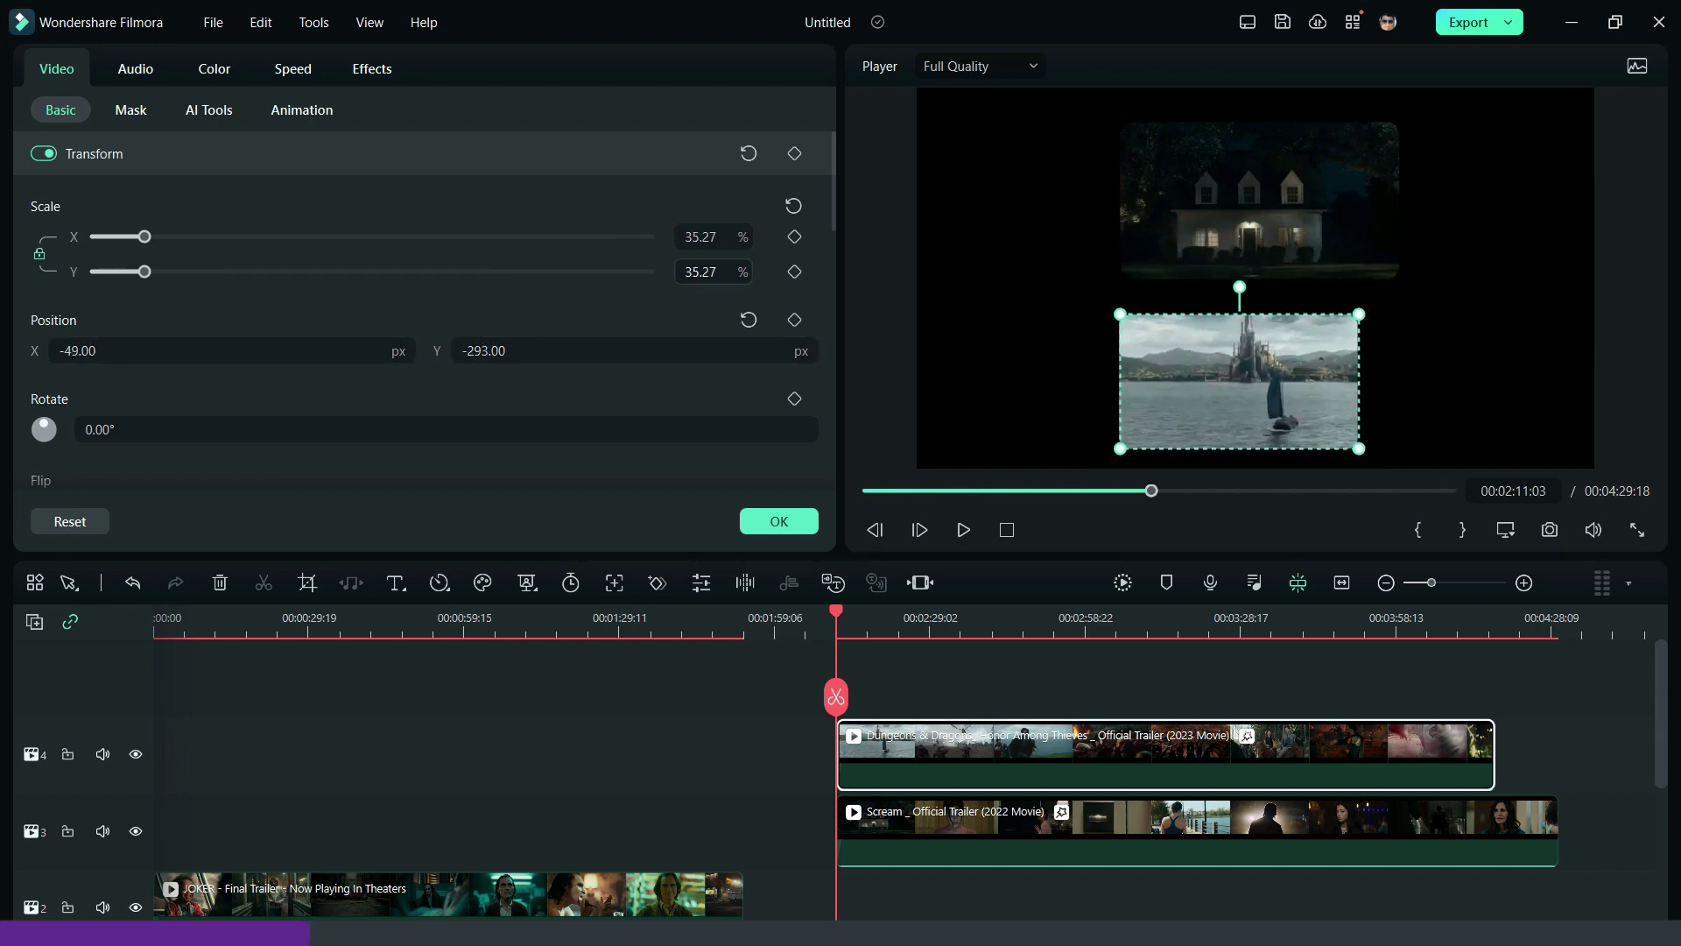
Step: Set the scale of the Scream and Dungeons & Dragons pictures to 36% and move the latter to Y -274
click(723, 266)
text(36)
click(677, 314)
click(1217, 219)
click(683, 272)
text(36)
click(1168, 378)
drag(518, 343, 546, 352)
click(1204, 229)
Step: Trim the Scream clip to the Dungeons & Dragons clip's end, and add the Beast trailer above them with matching start and end
click(1570, 717)
drag(1557, 816, 1494, 816)
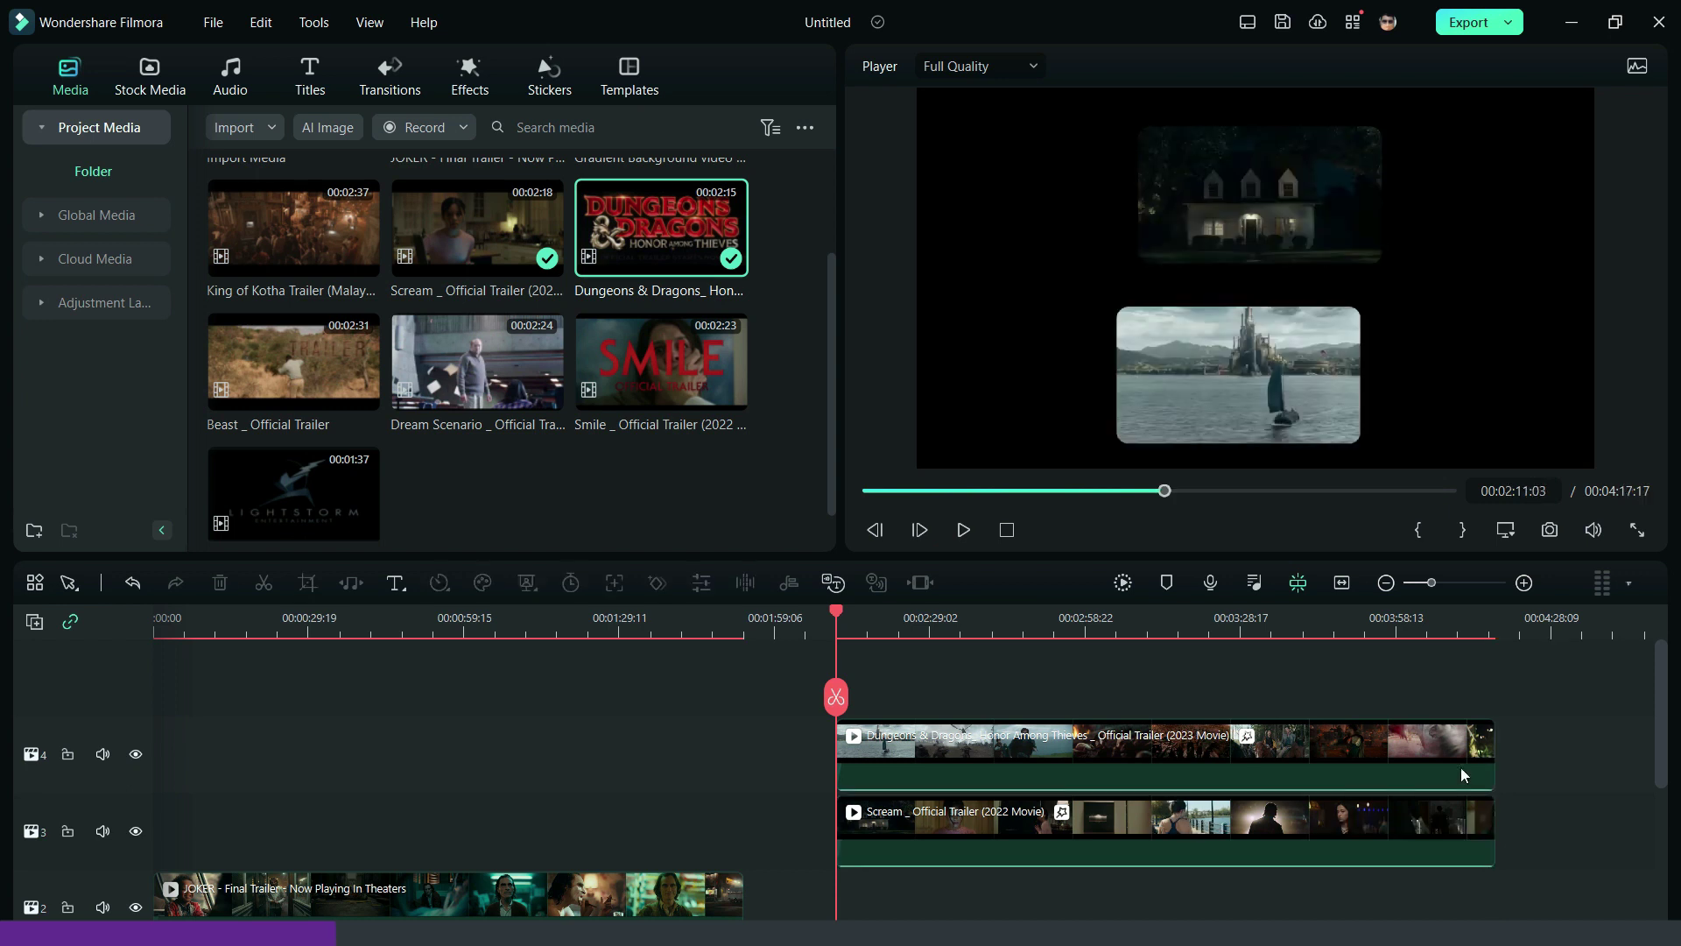
drag(307, 353, 838, 683)
drag(1621, 771, 1494, 771)
Step: Paste the Scream clip's effects onto the Beast clip and position its picture at mid-height near the frame's right edge
right_click(970, 751)
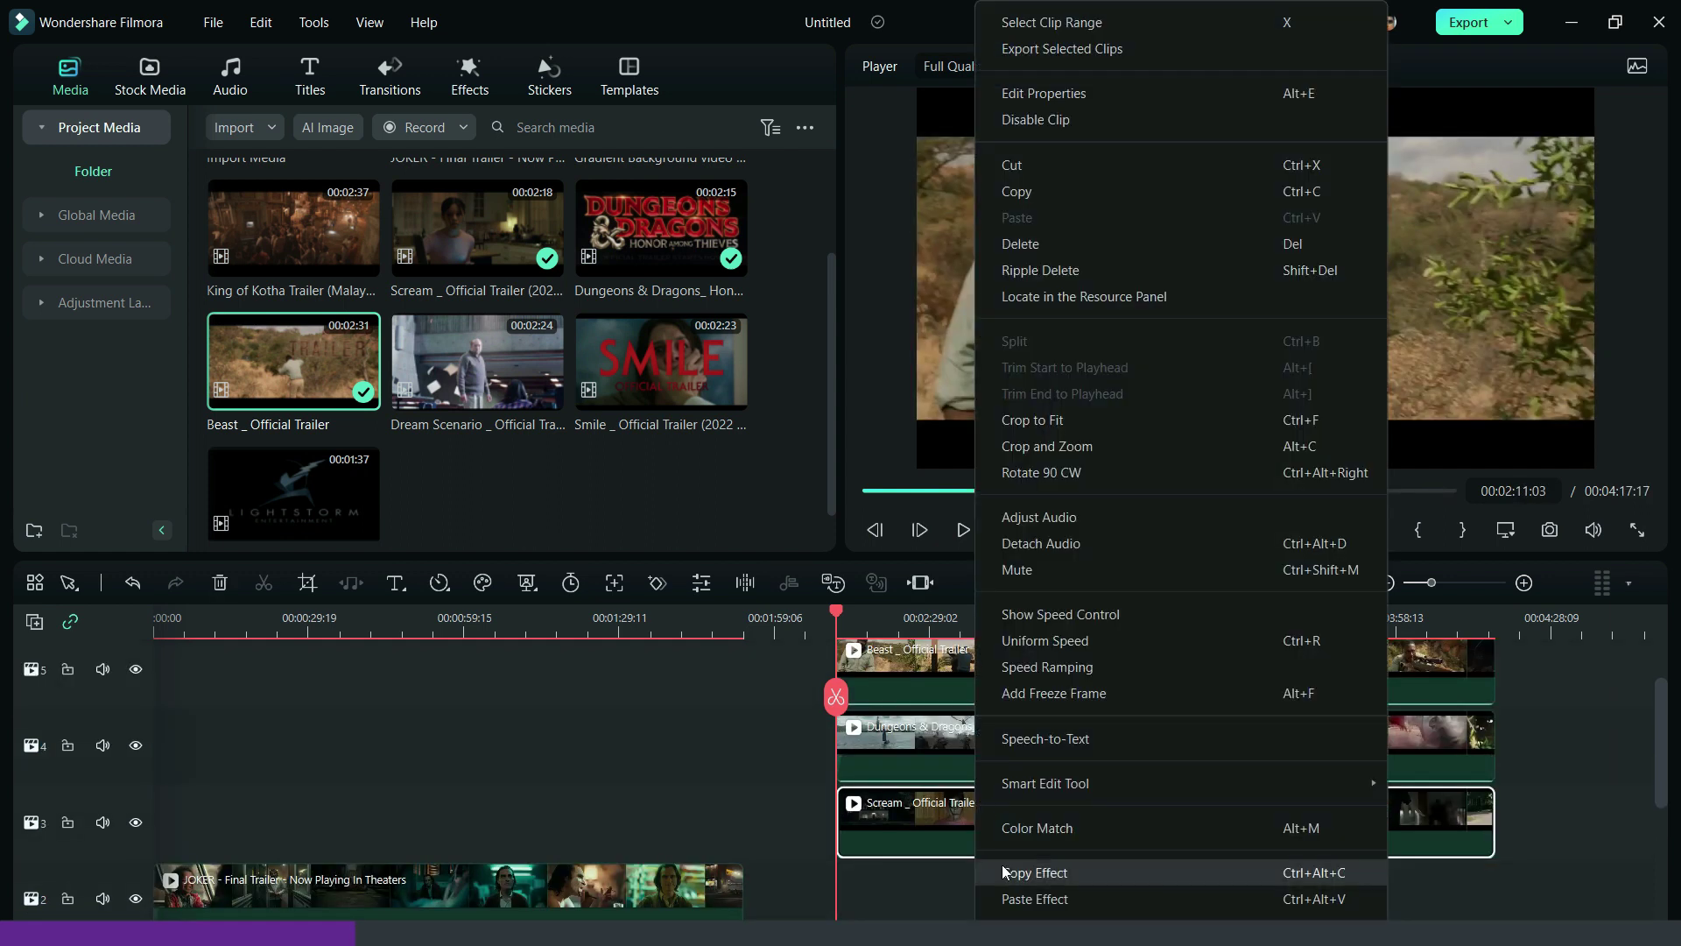
click(998, 891)
drag(240, 352, 721, 352)
drag(721, 352, 498, 352)
drag(277, 351, 277, 350)
click(778, 521)
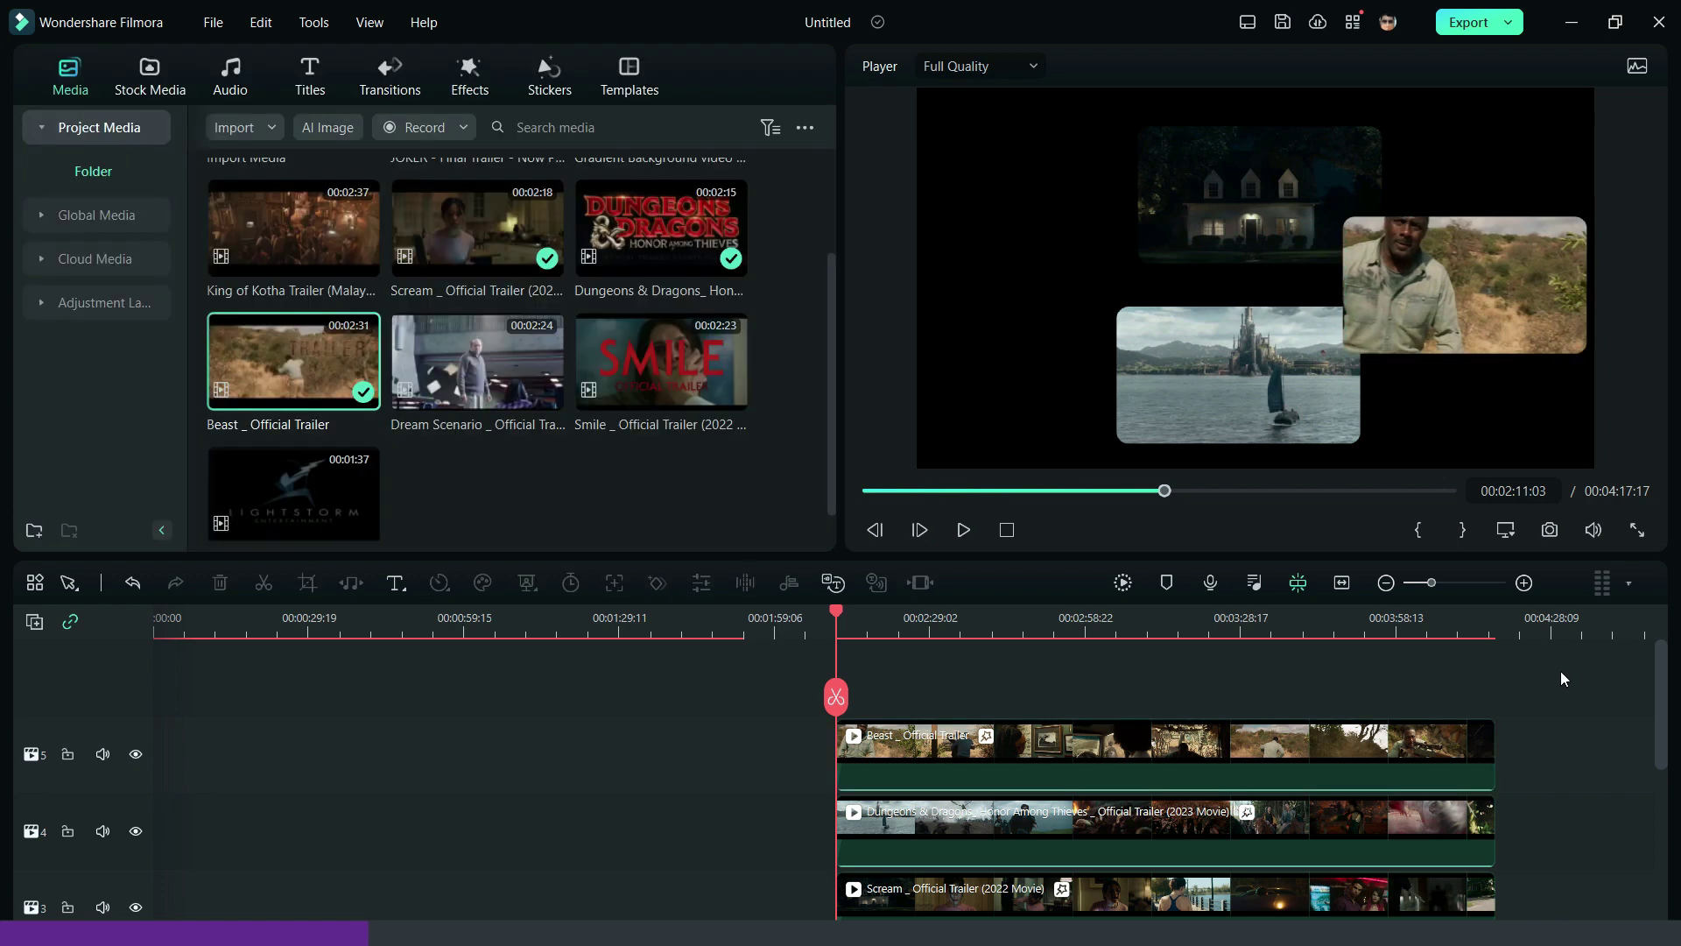
Step: Move the three masked trailer clips to the timeline's start, with the JOKER clip on the track above them
click(1149, 838)
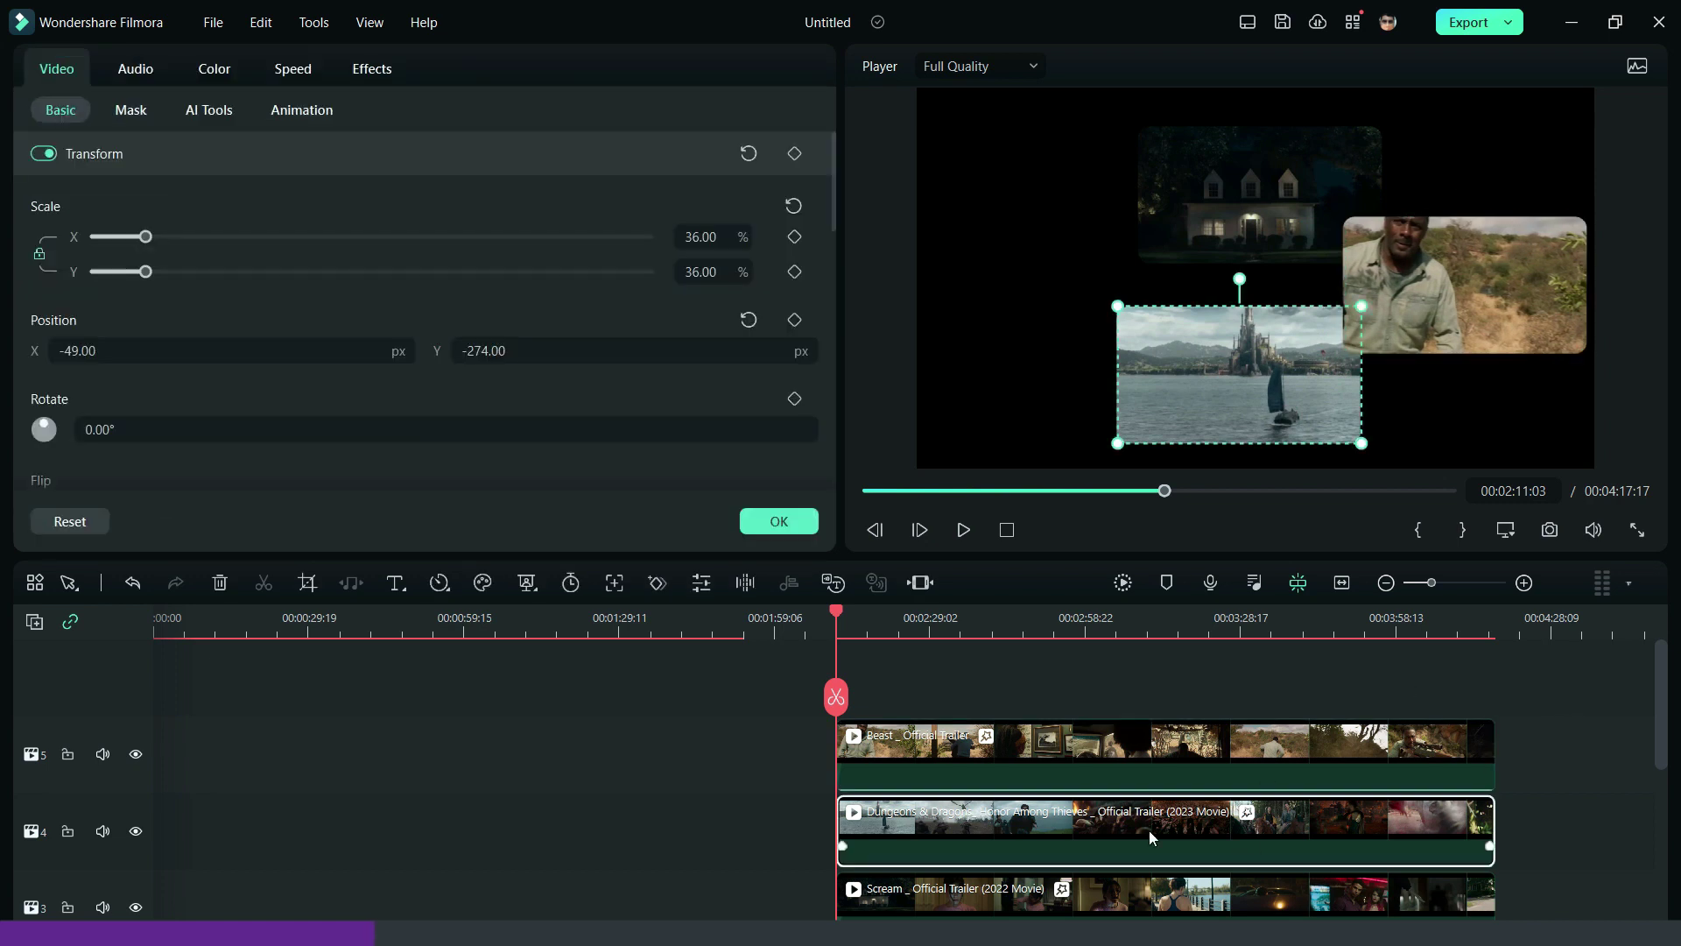
click(495, 760)
drag(1499, 711, 1455, 879)
drag(1238, 851, 195, 634)
scroll(395, 872, down, 1)
scroll(396, 871, down, 1)
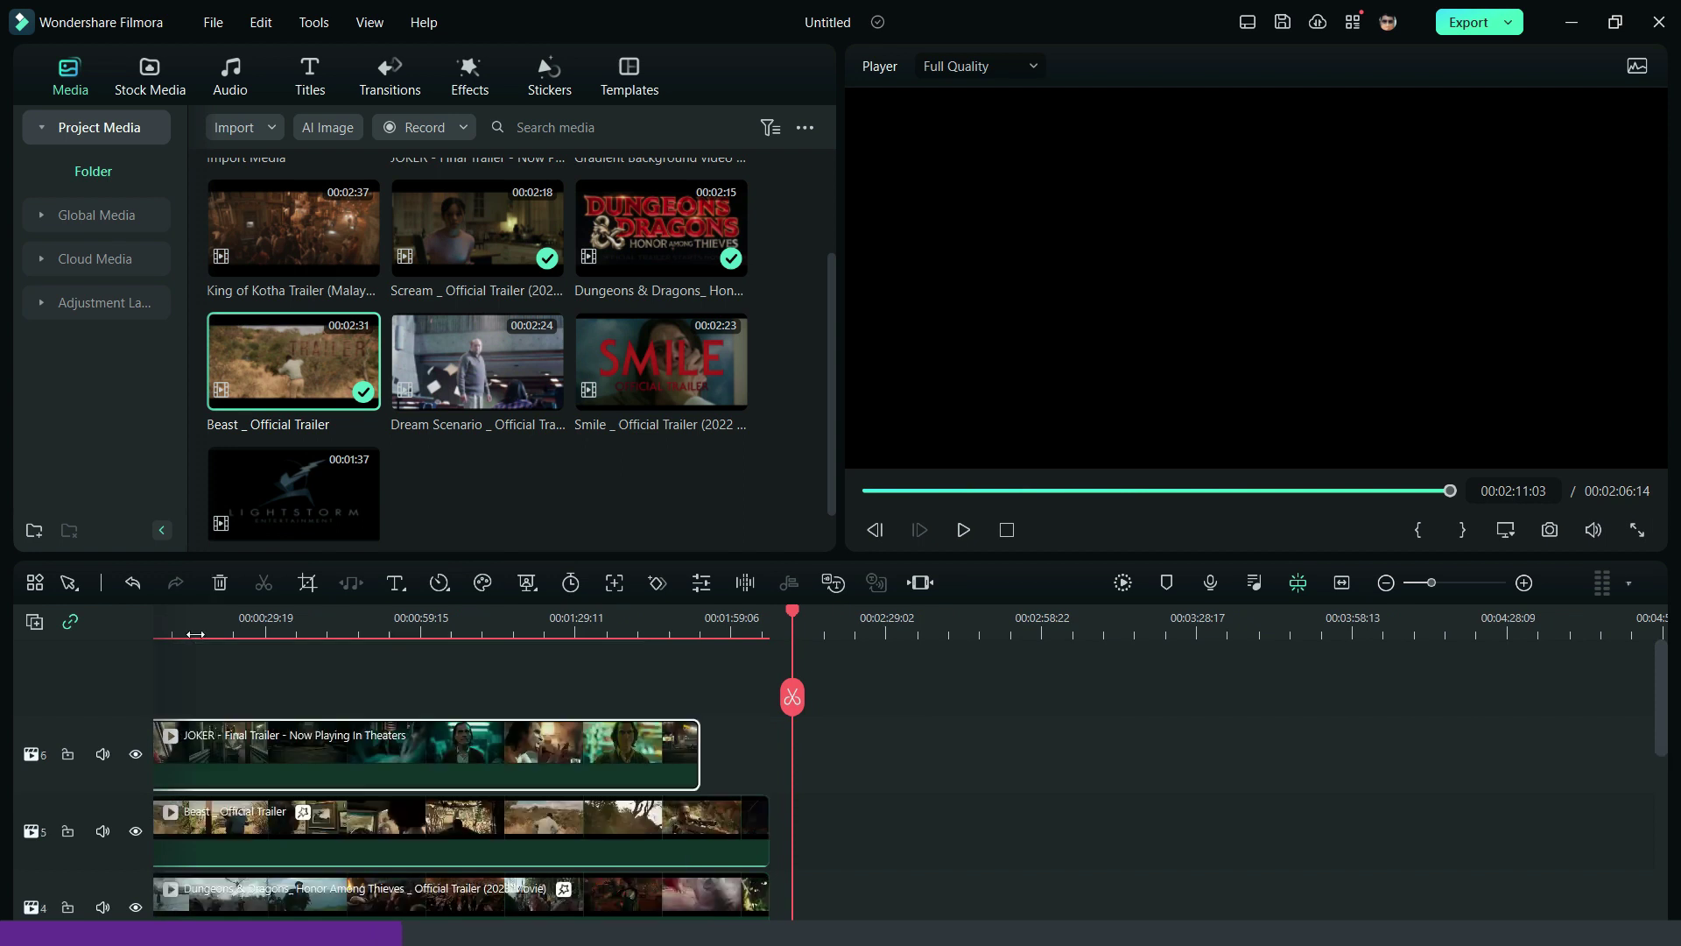
click(1344, 586)
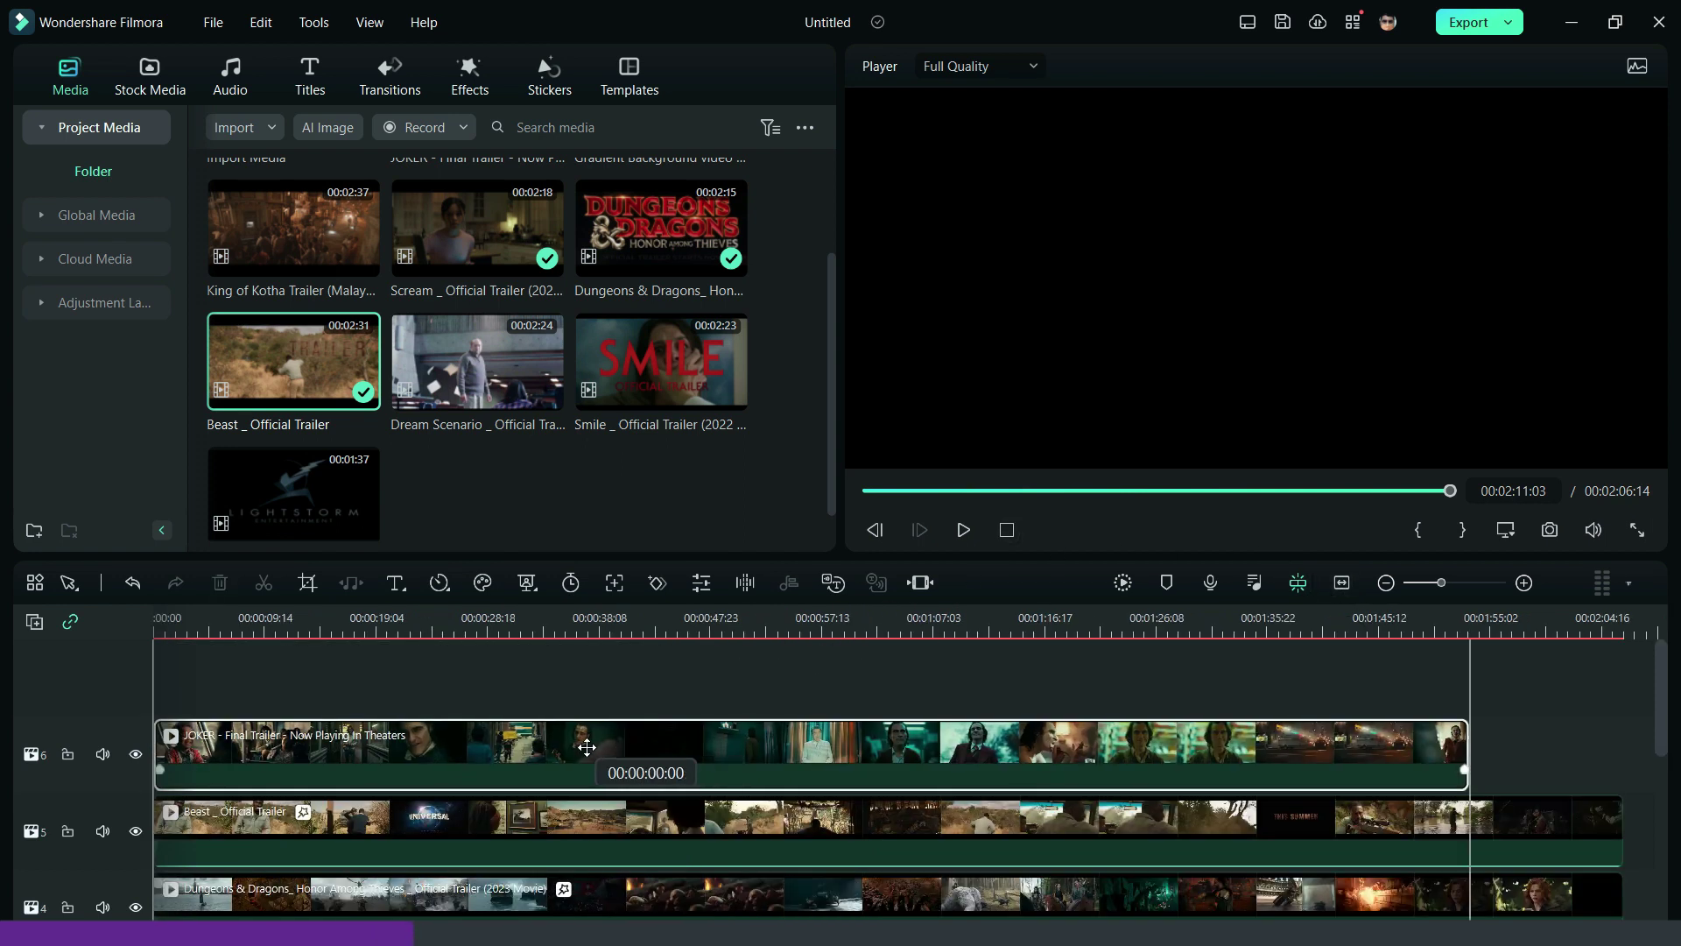
Step: Search the effects for "shapemask" and apply Shape Mask to the JOKER clip
click(159, 623)
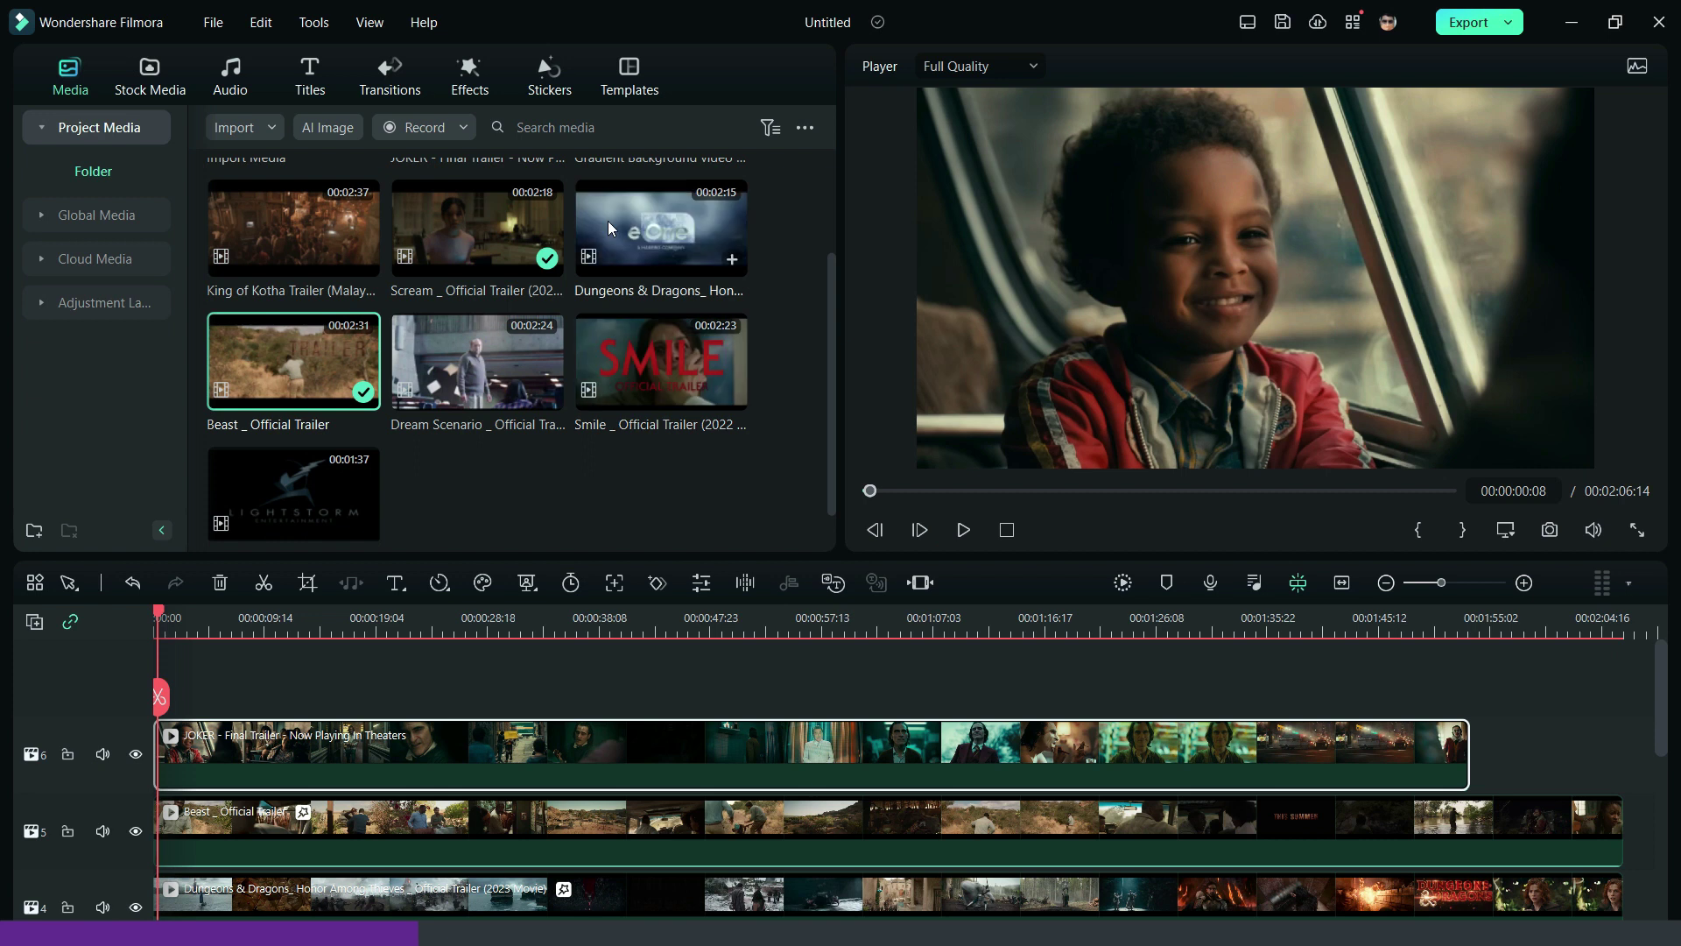
click(469, 75)
click(420, 127)
text(shapemask)
key(Return)
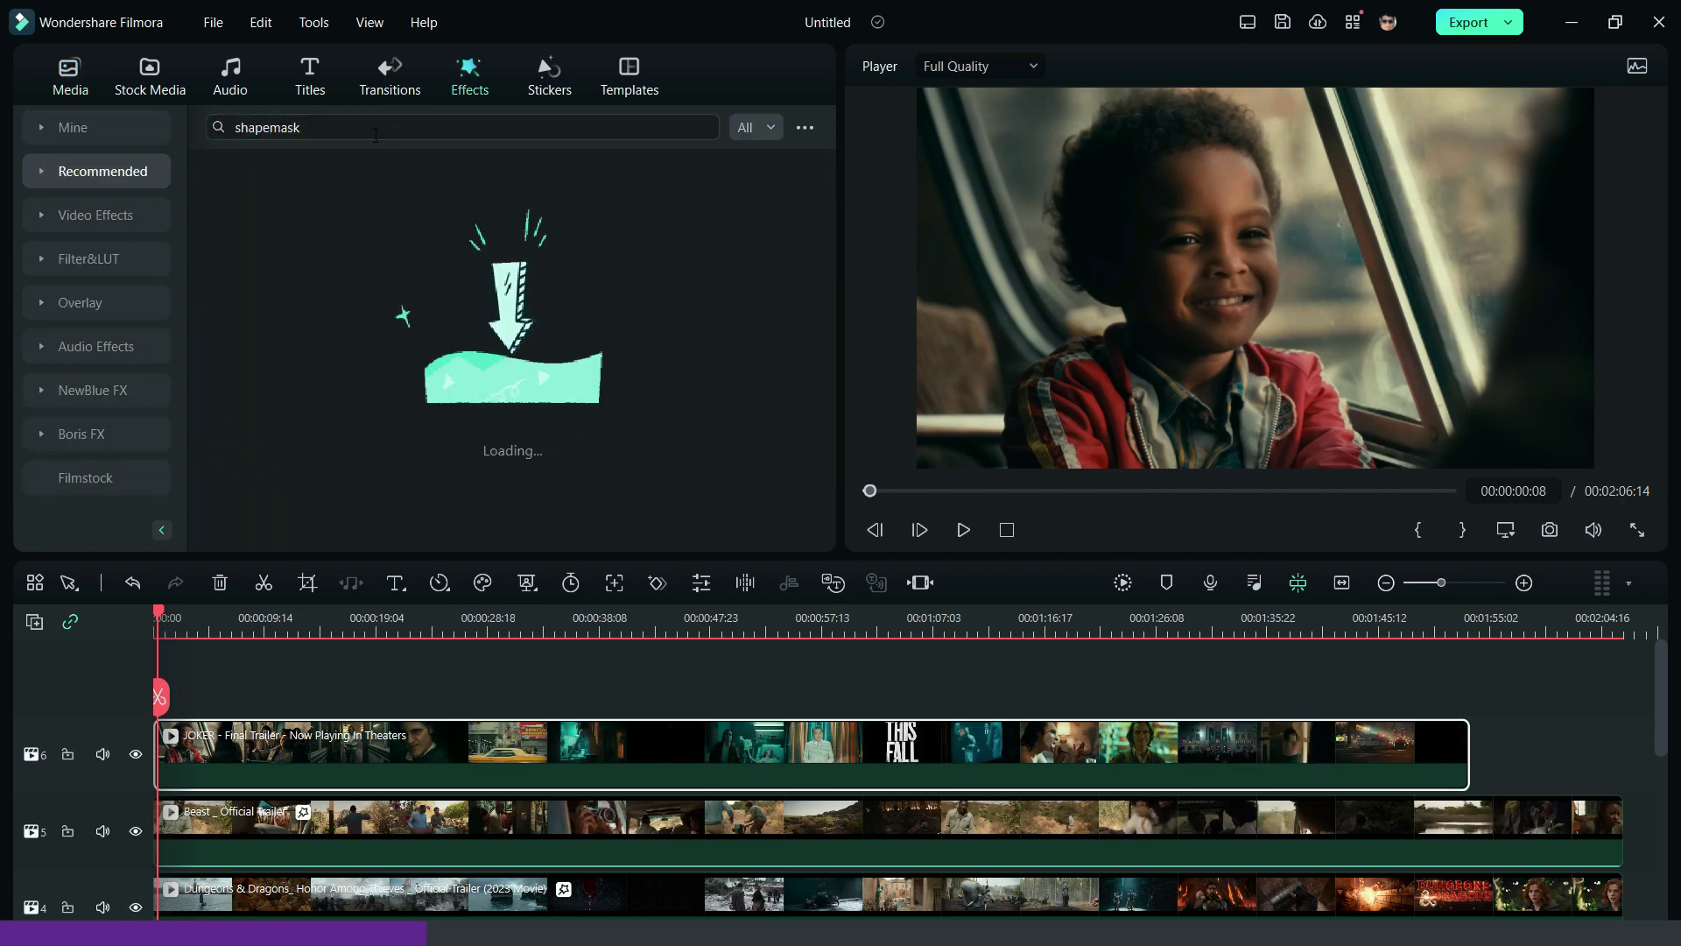
drag(266, 208, 225, 746)
Step: Set the Shape Mask radius on the JOKER clip to 0.05
double_click(225, 746)
click(372, 68)
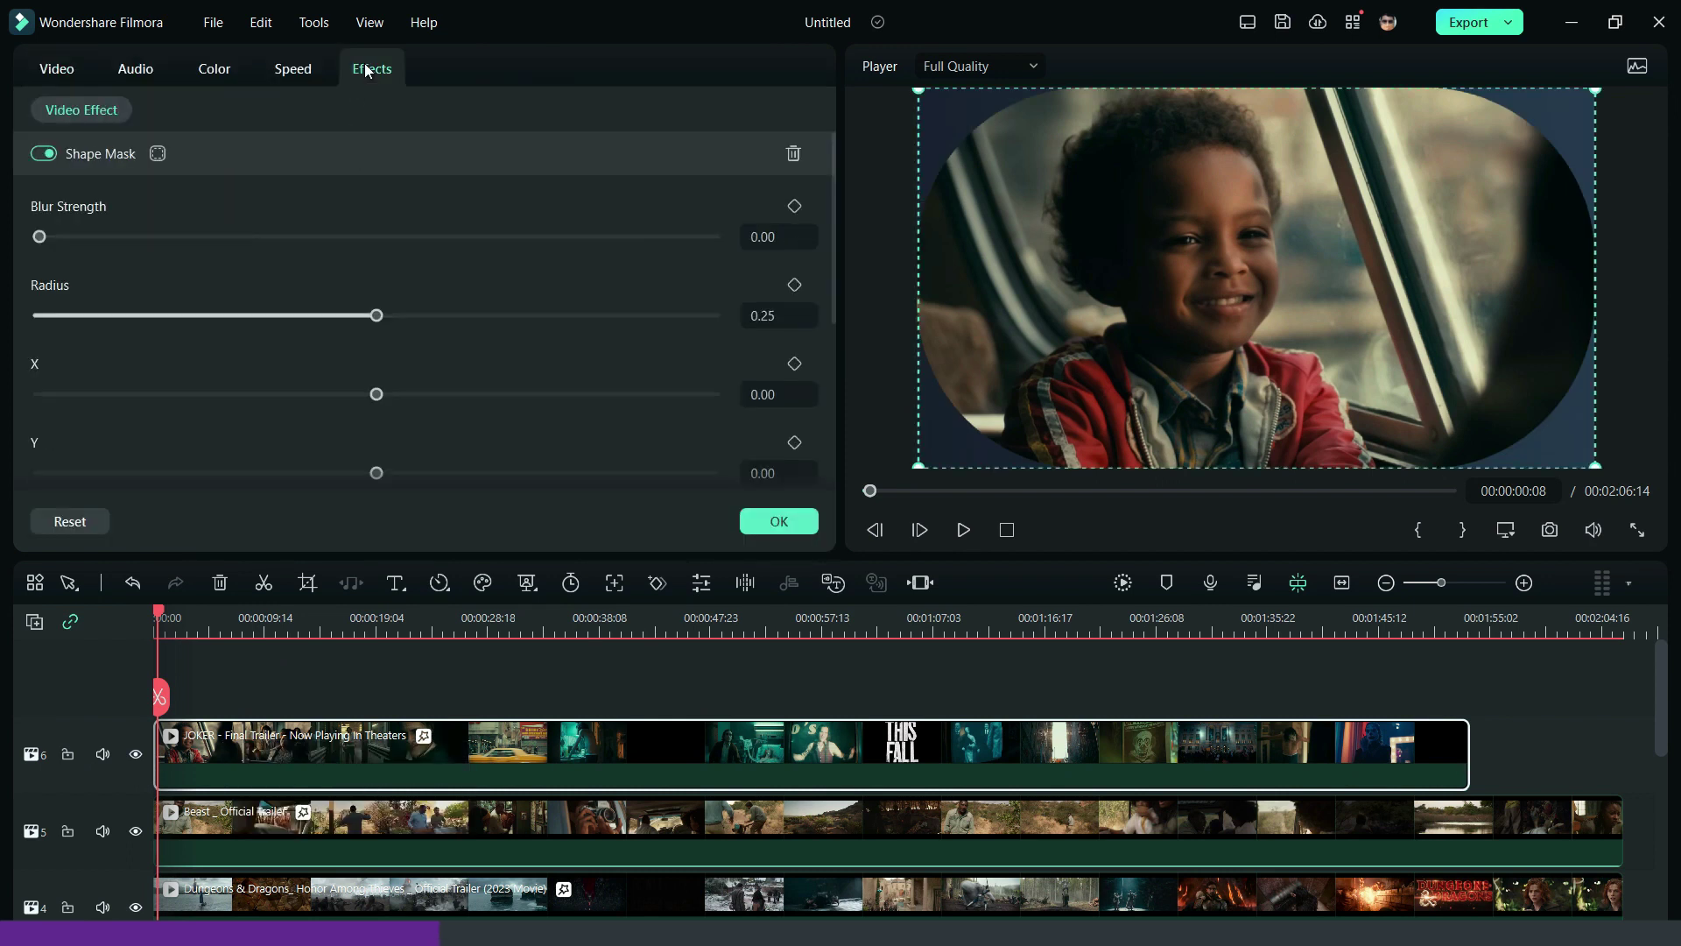
double_click(788, 315)
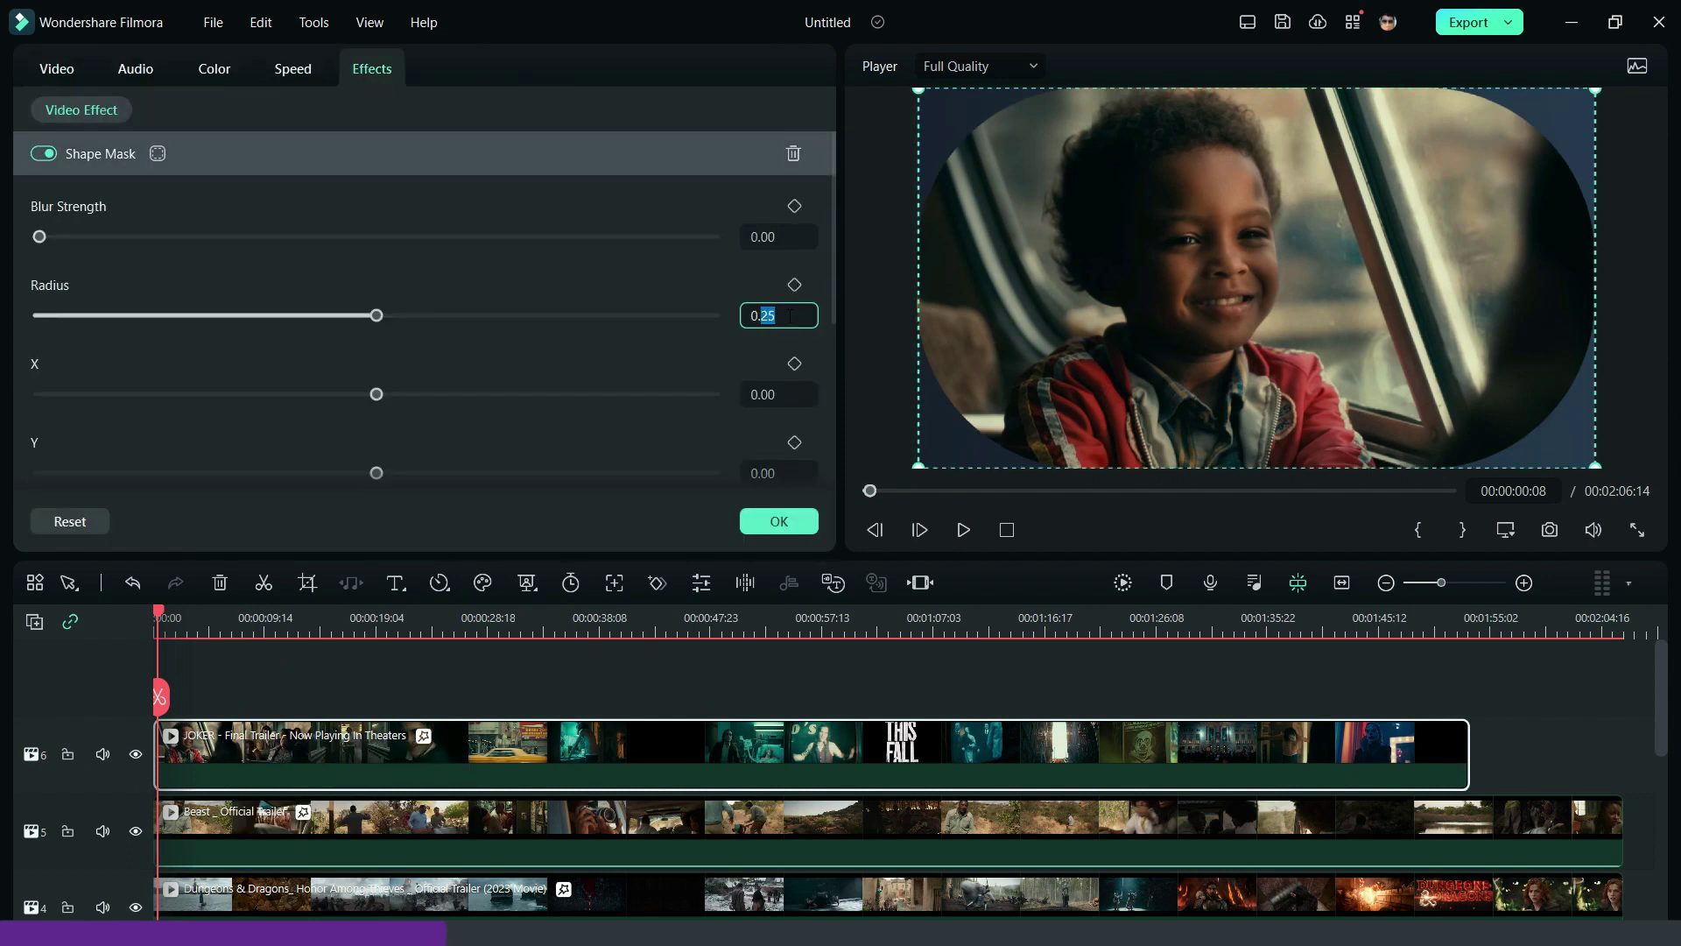
text(05)
click(685, 280)
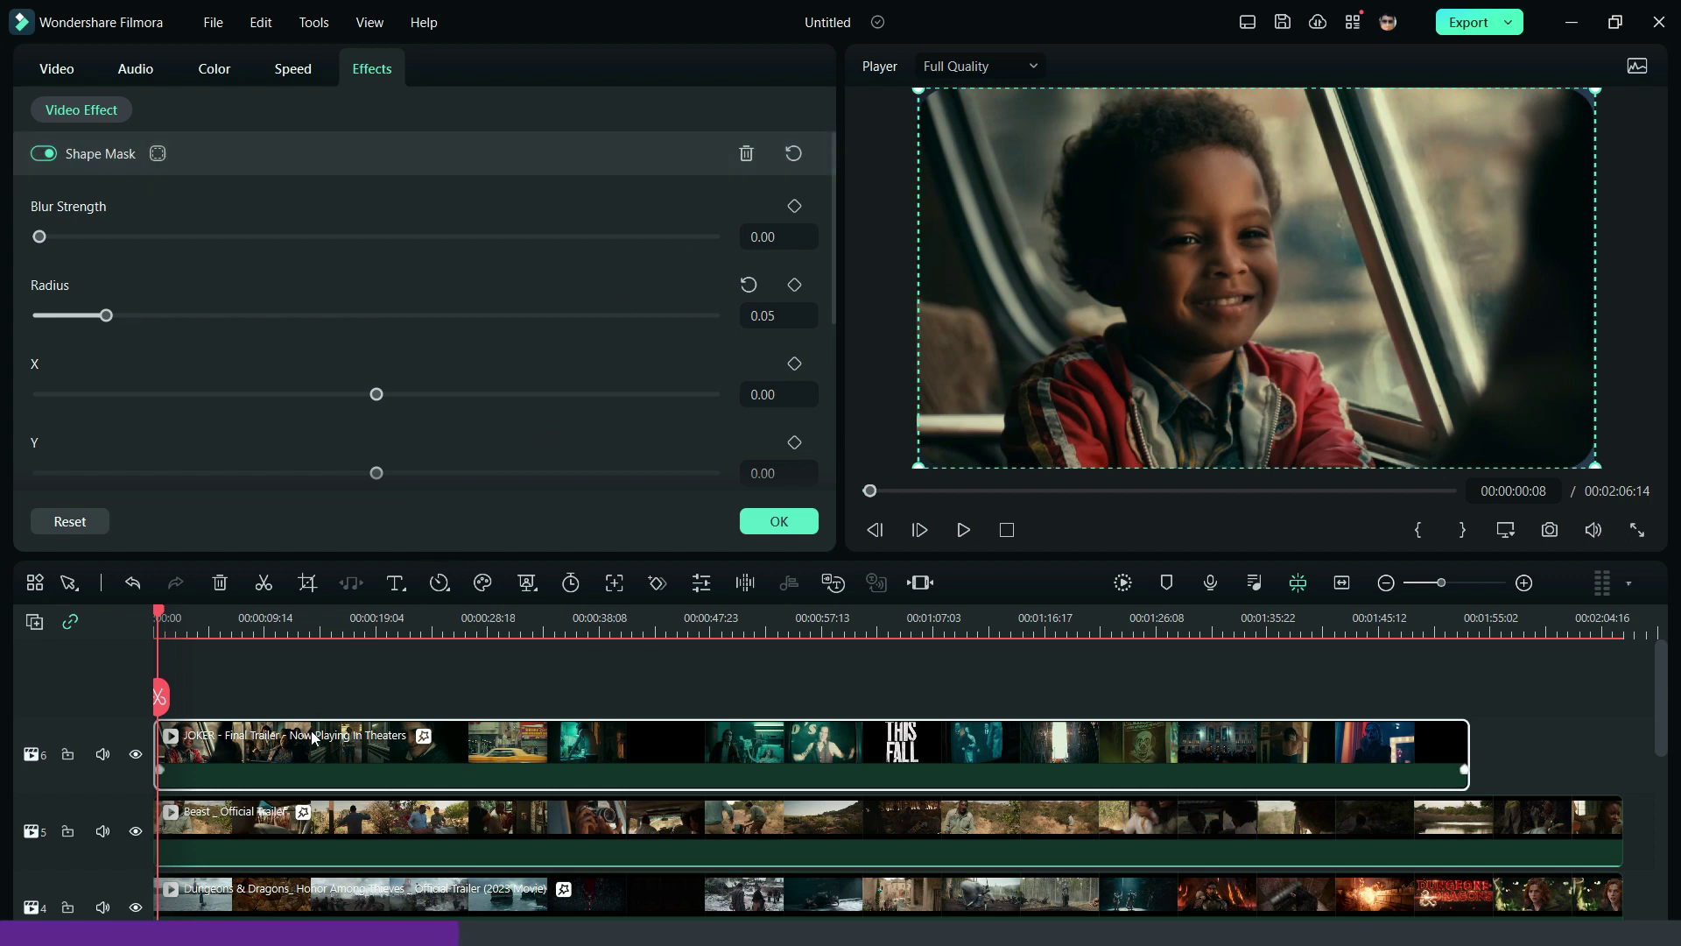
Step: Scale the JOKER clip to about 104.76% and add a transform keyframe at 00:00:03:00
click(59, 70)
drag(234, 236, 244, 237)
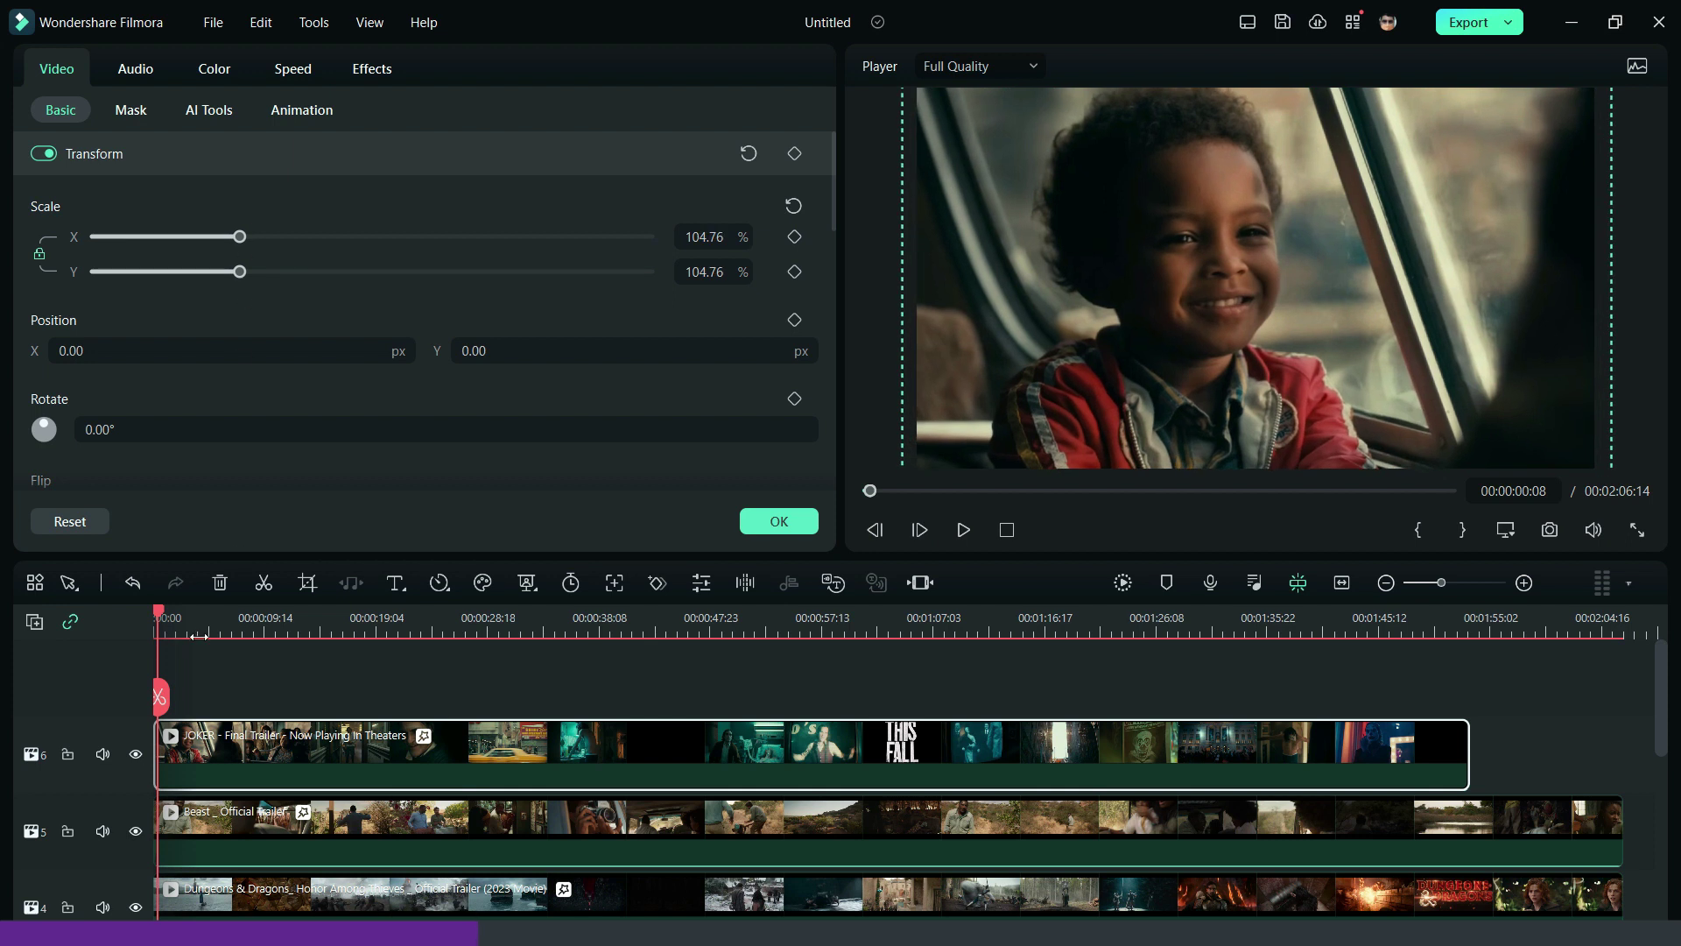
click(181, 617)
drag(181, 616, 188, 617)
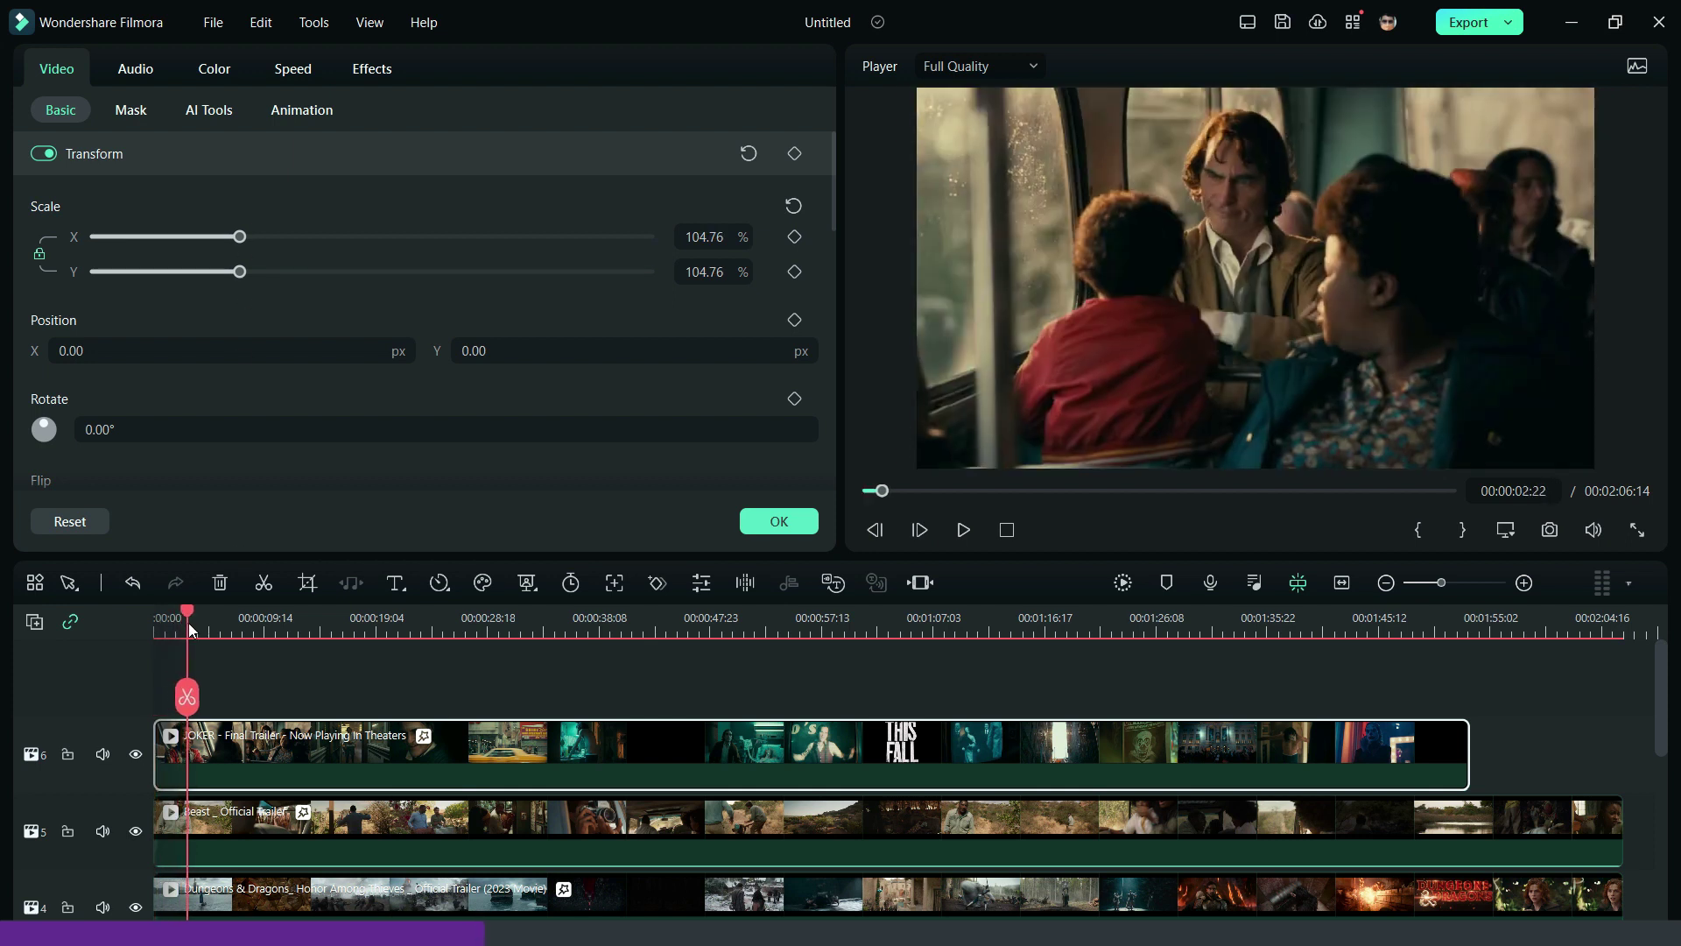
click(657, 584)
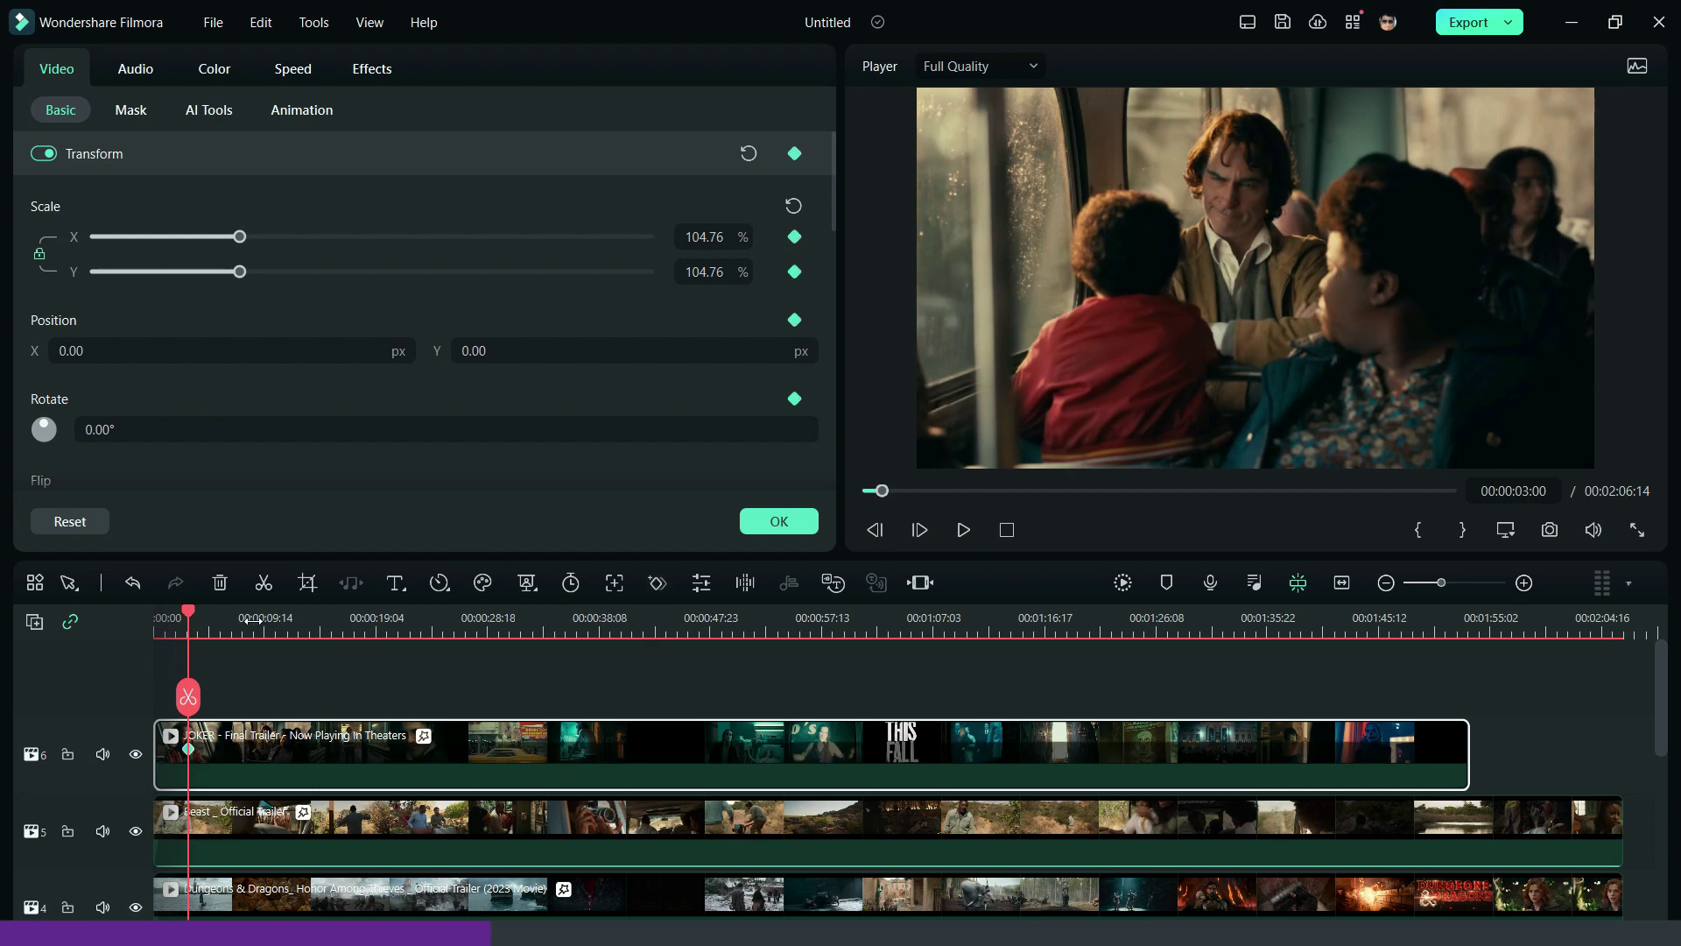
Step: Add a transform keyframe to the JOKER clip at 00:00:04:01 with scale 36% and X position -594
drag(190, 616, 201, 622)
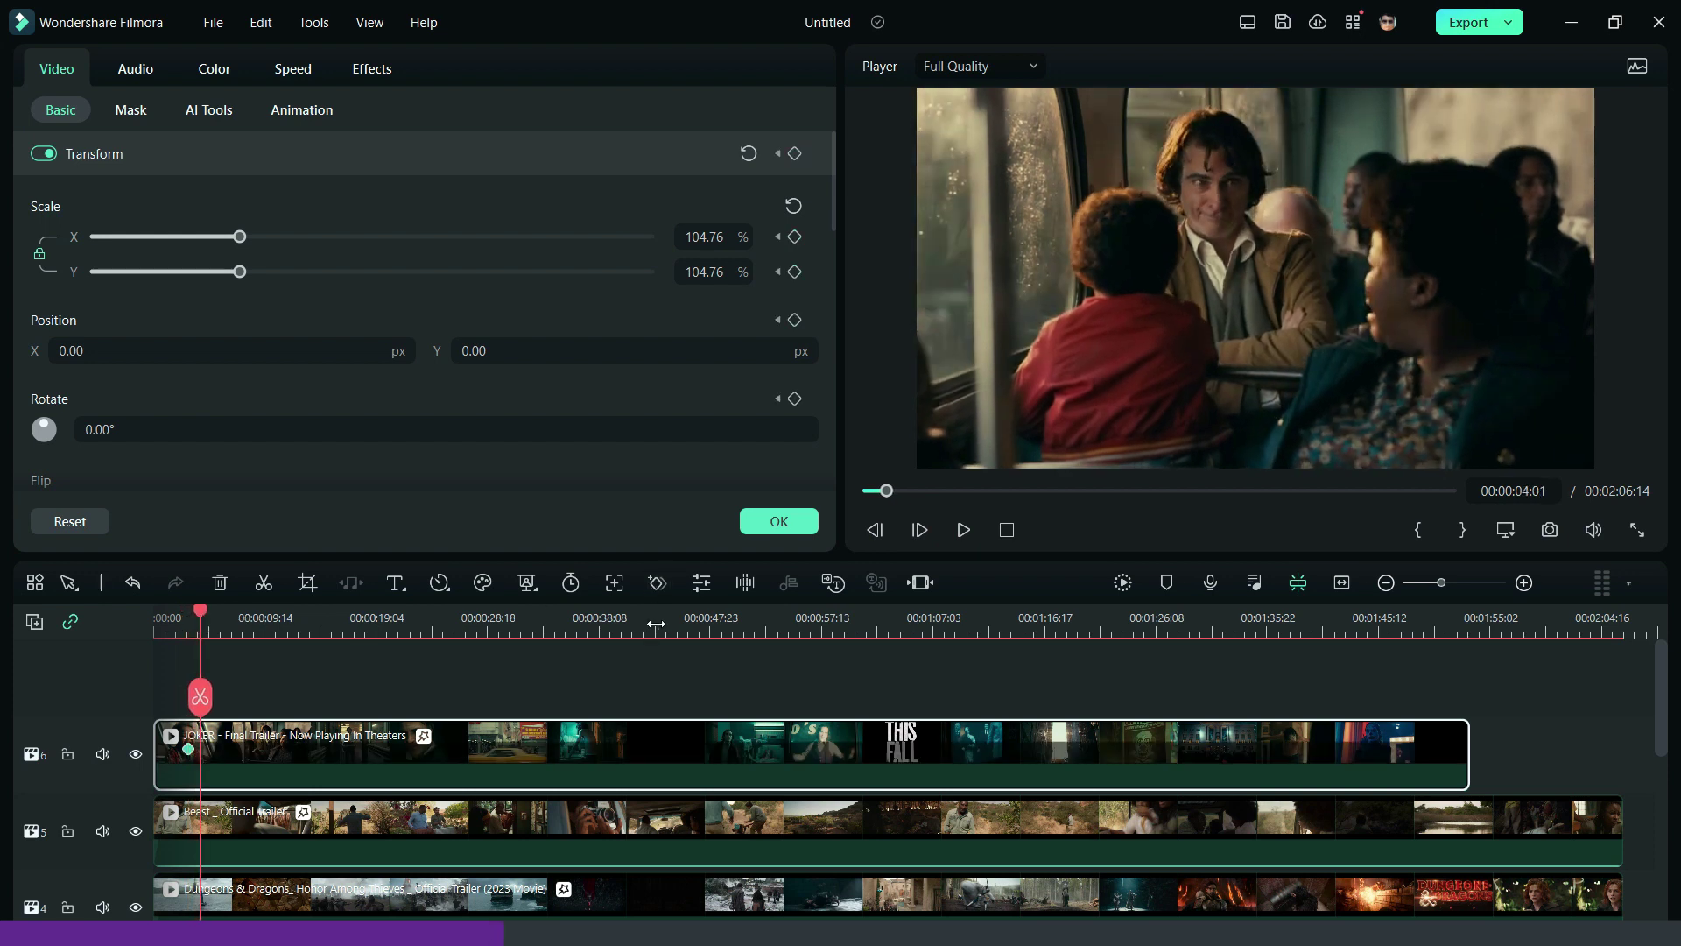
click(646, 585)
click(698, 272)
text(36)
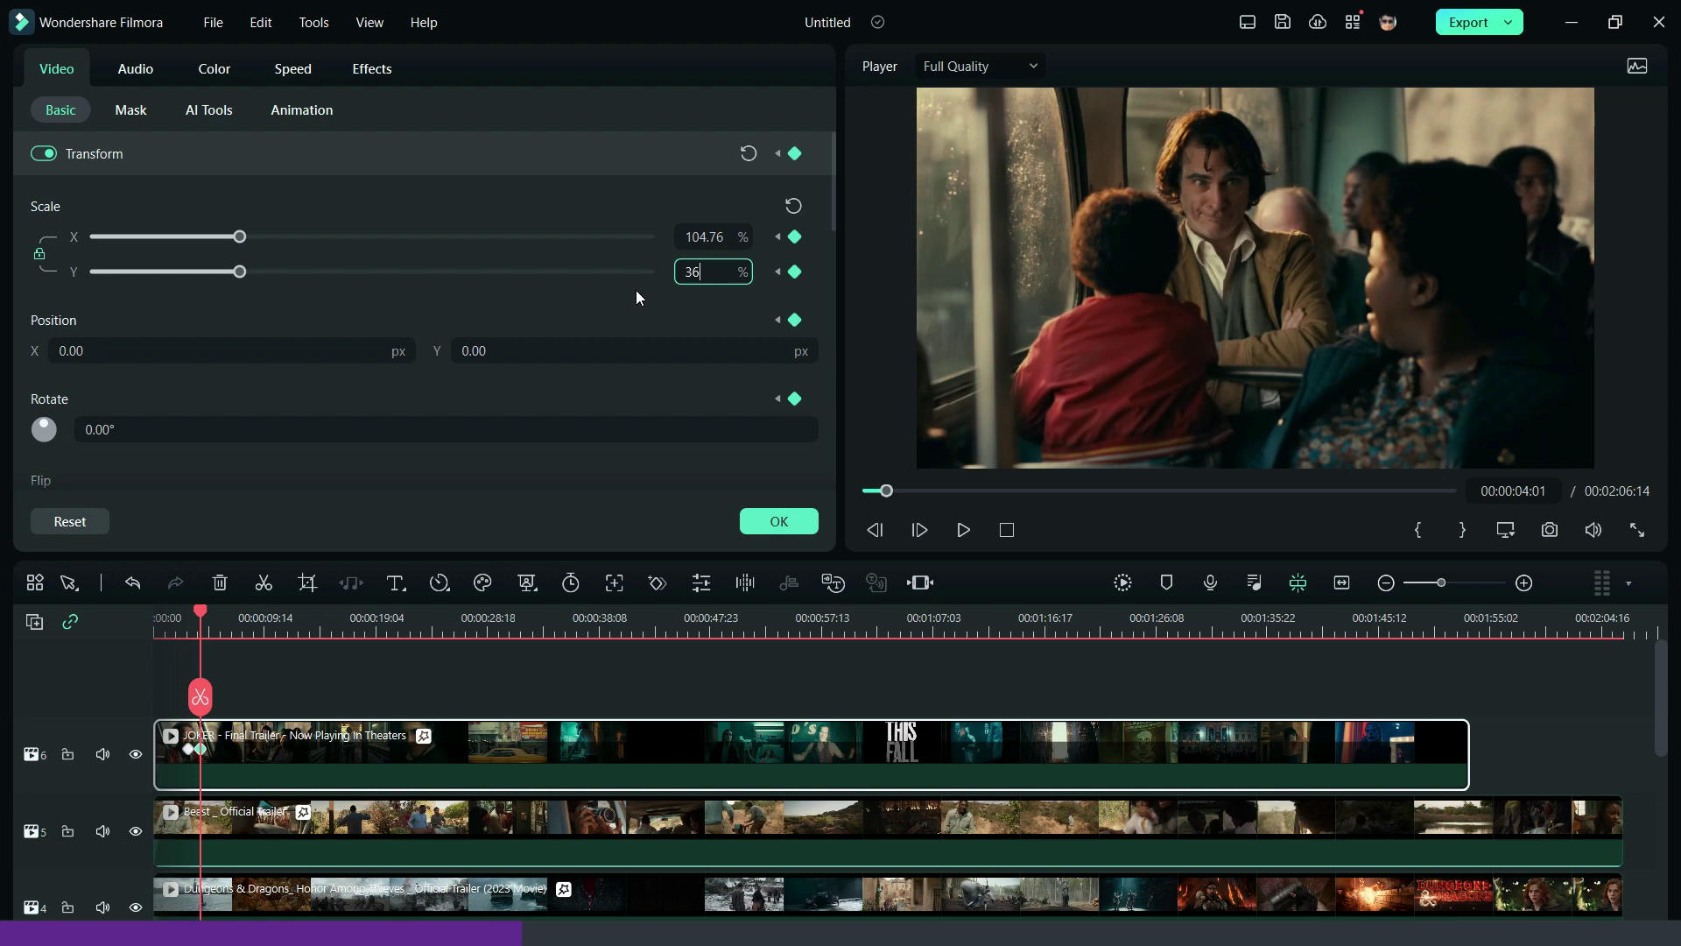
click(636, 291)
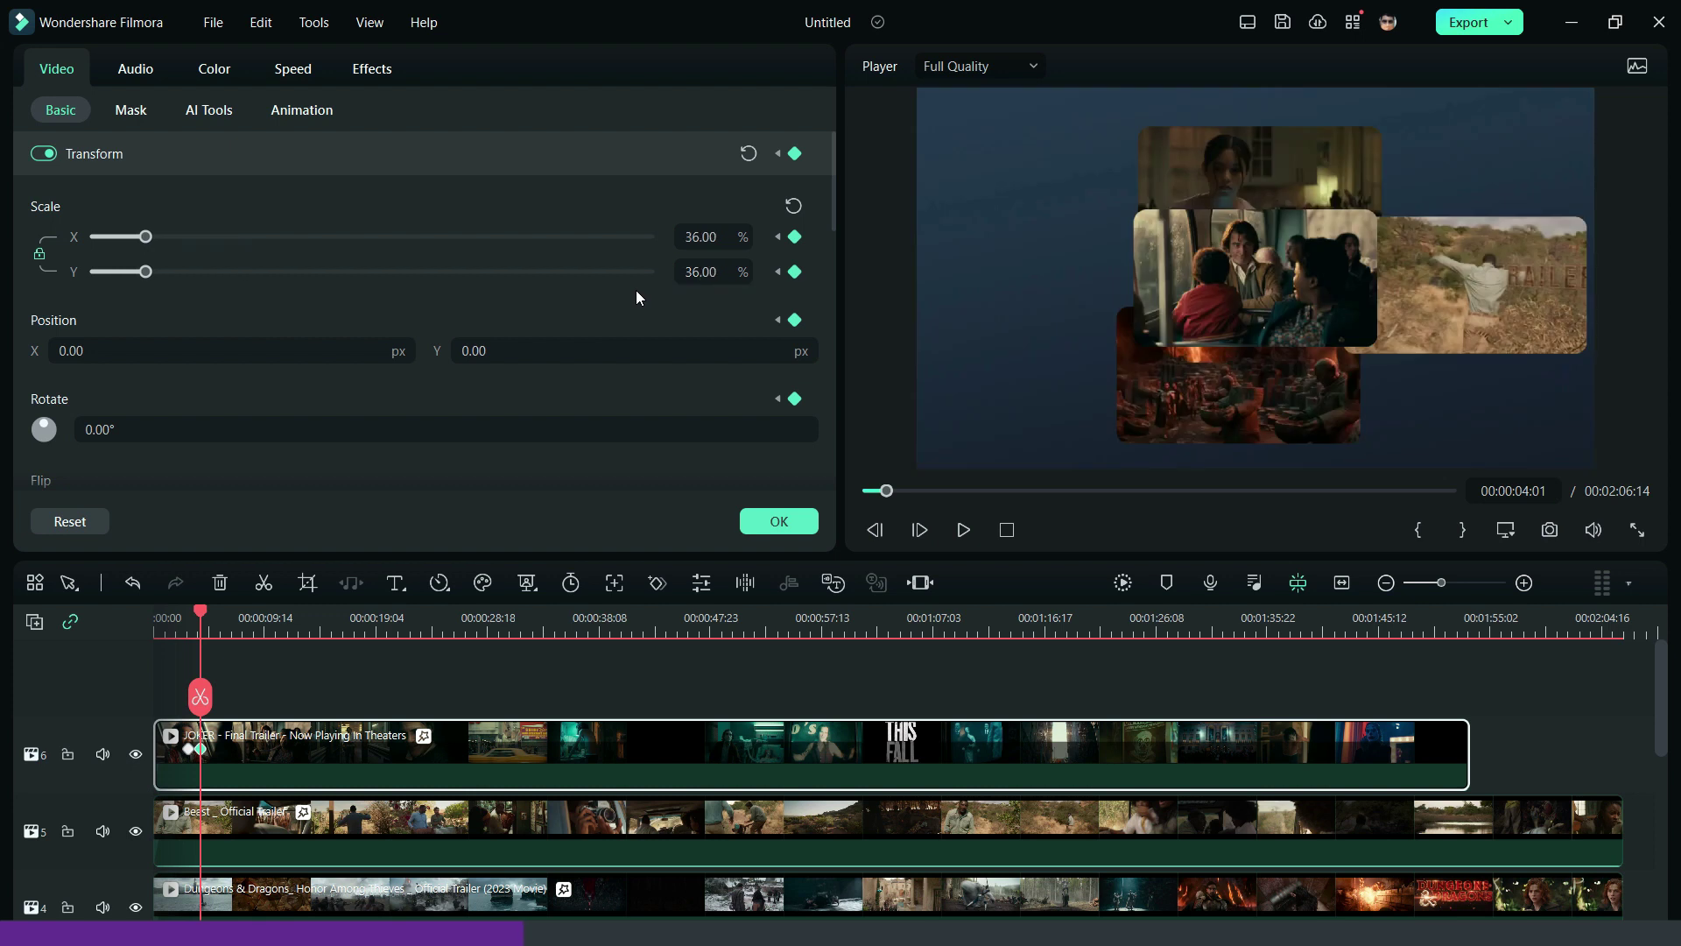
drag(232, 350, 59, 350)
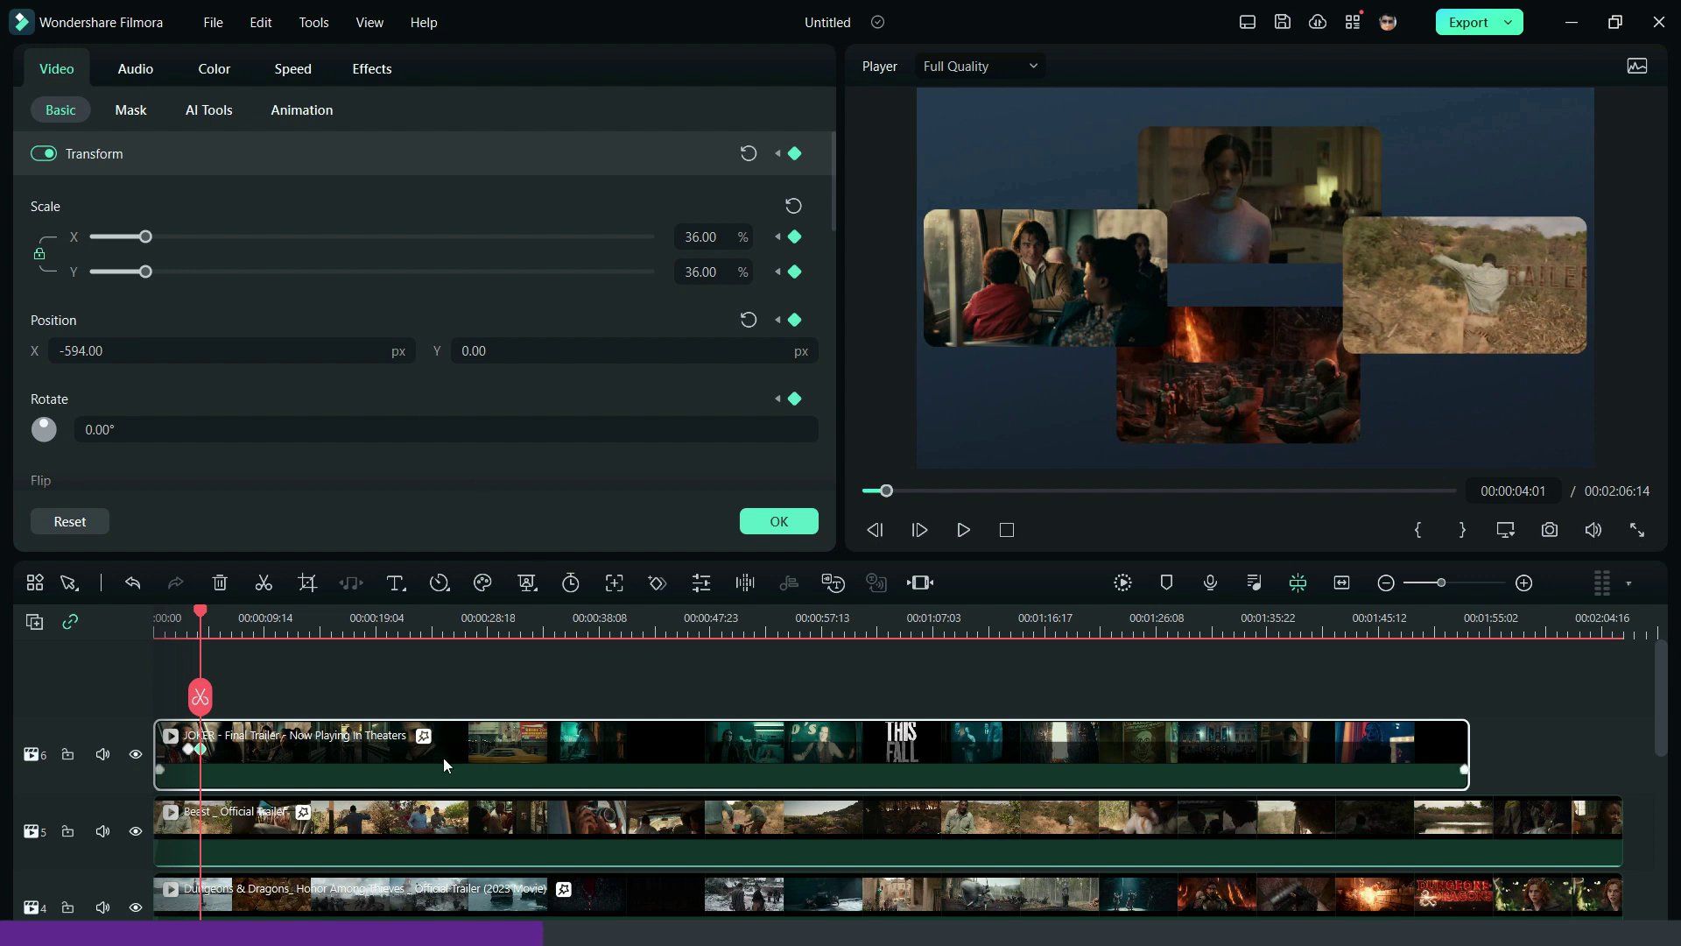
Step: Move the JOKER clip up to track 7 and place the Scream clip on track 6 directly beneath it
drag(480, 746, 489, 693)
scroll(517, 806, down, 2)
scroll(405, 880, down, 3)
click(487, 838)
scroll(455, 691, up, 4)
drag(427, 640, 296, 788)
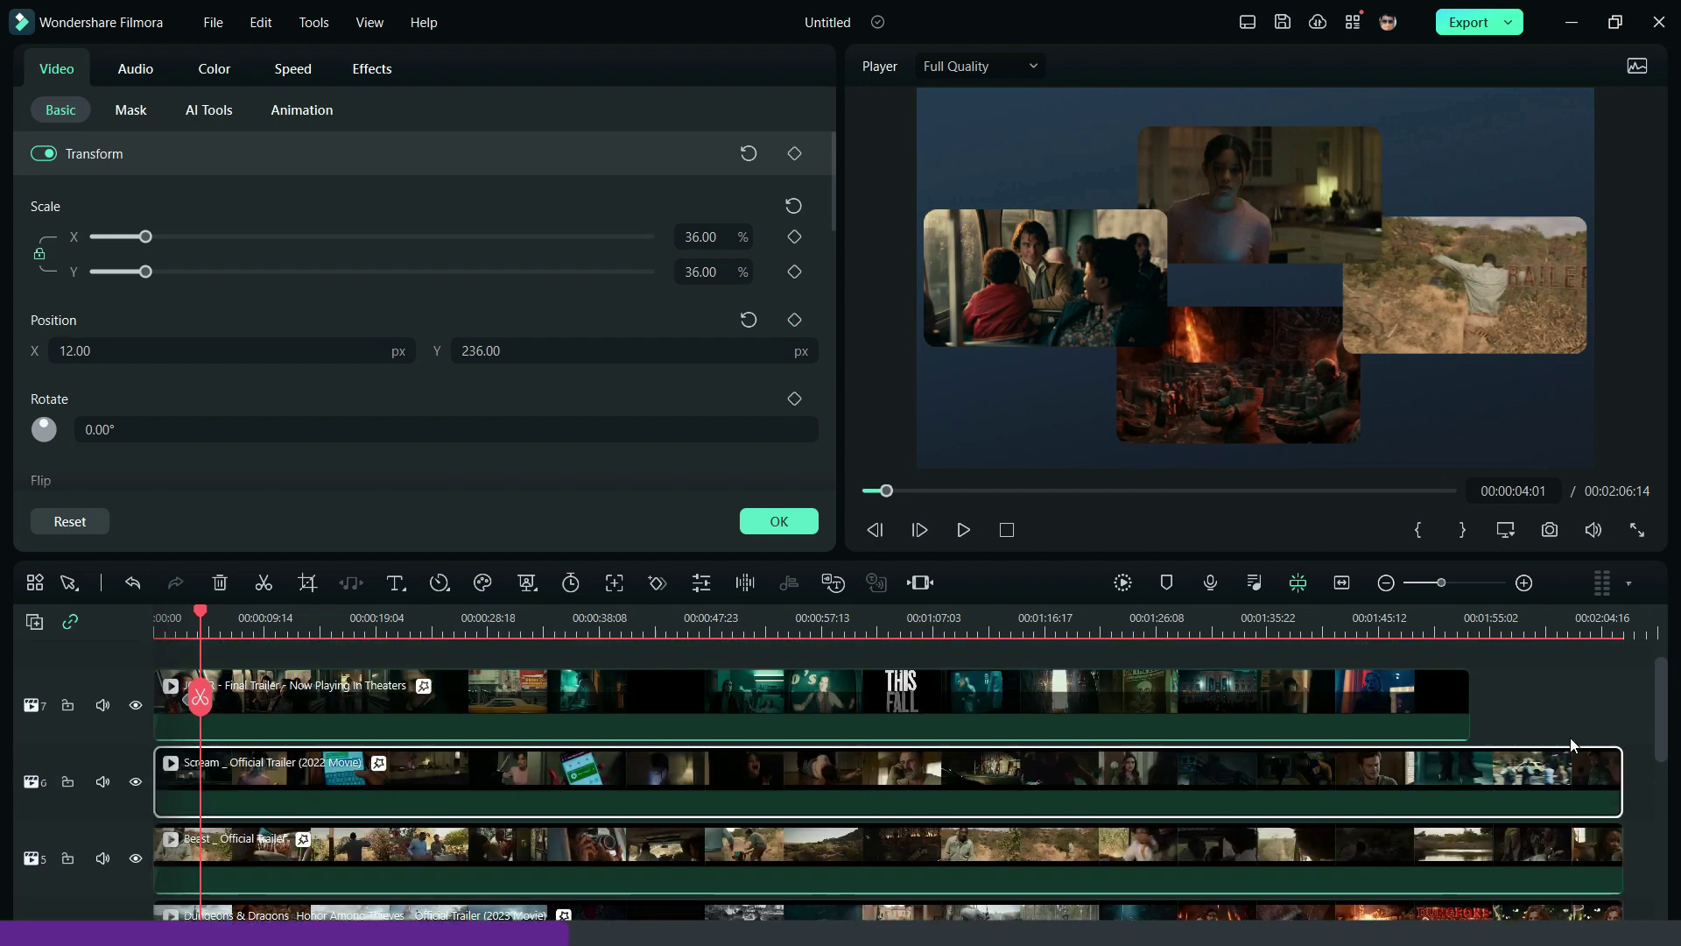
Step: Trim the ends of the Scream, Beast and Dungeons & Dragons clips to match the end of the JOKER clip
click(1578, 692)
scroll(1605, 718, down, 1)
scroll(1644, 746, right, 1)
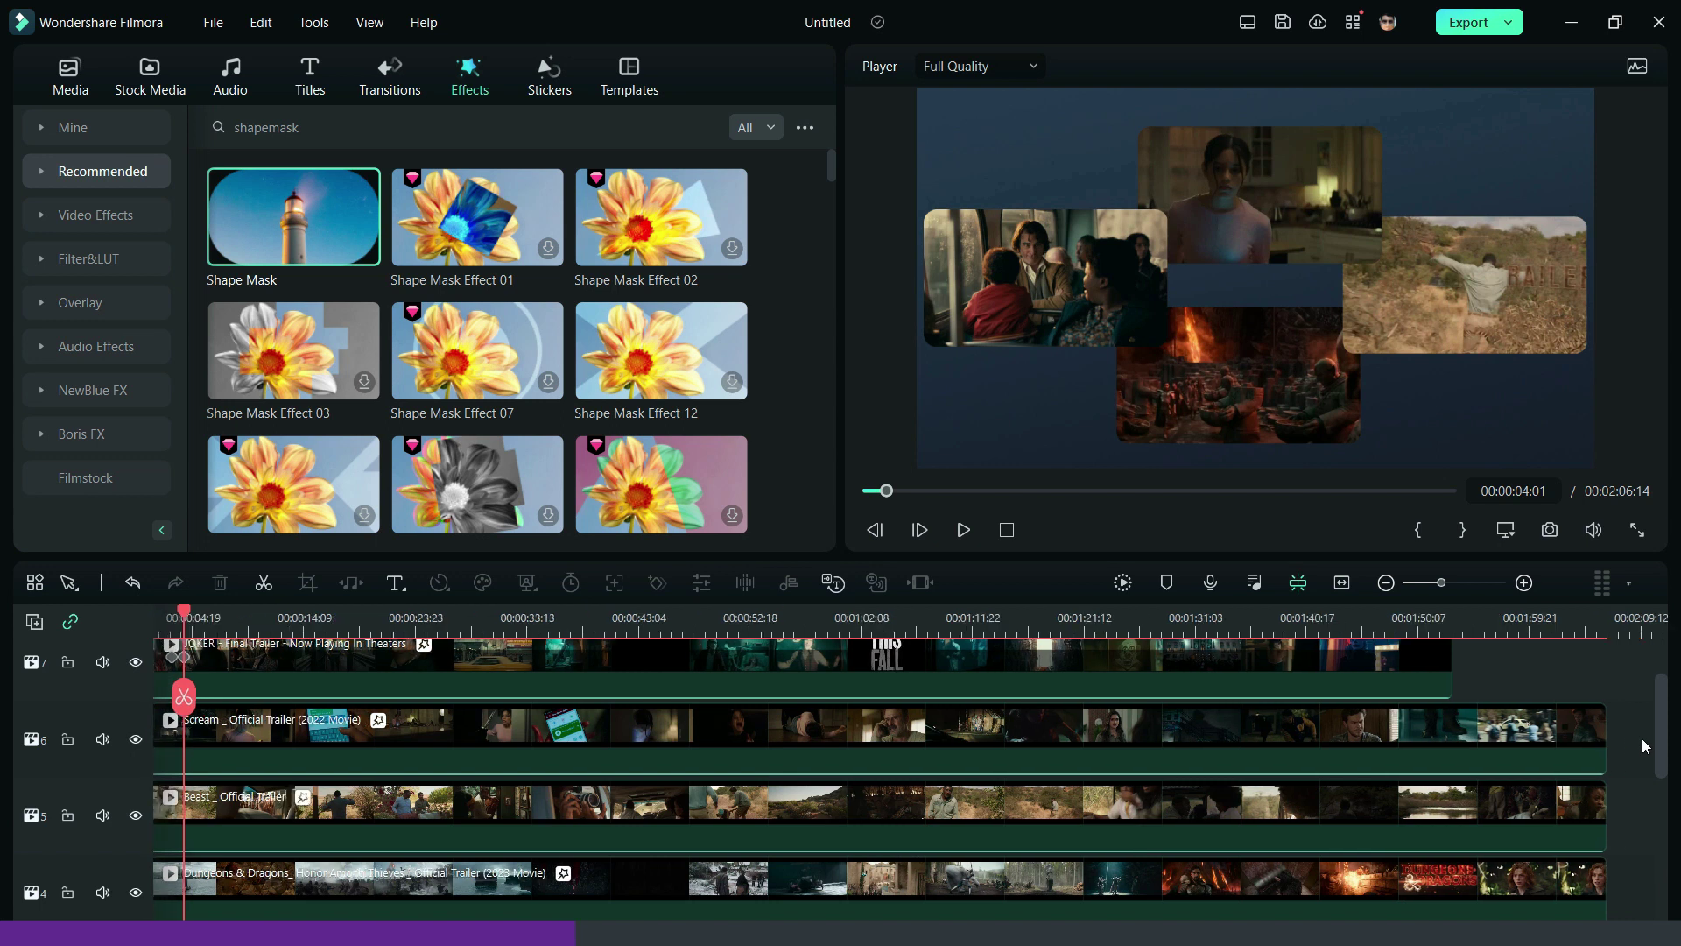
scroll(1644, 746, right, 1)
click(1536, 744)
ctrl+click(1524, 801)
drag(1568, 887, 1410, 887)
Step: Add transform keyframes at 00:00:03:00 to the Scream, Beast and Dungeons & Dragons clips
click(526, 777)
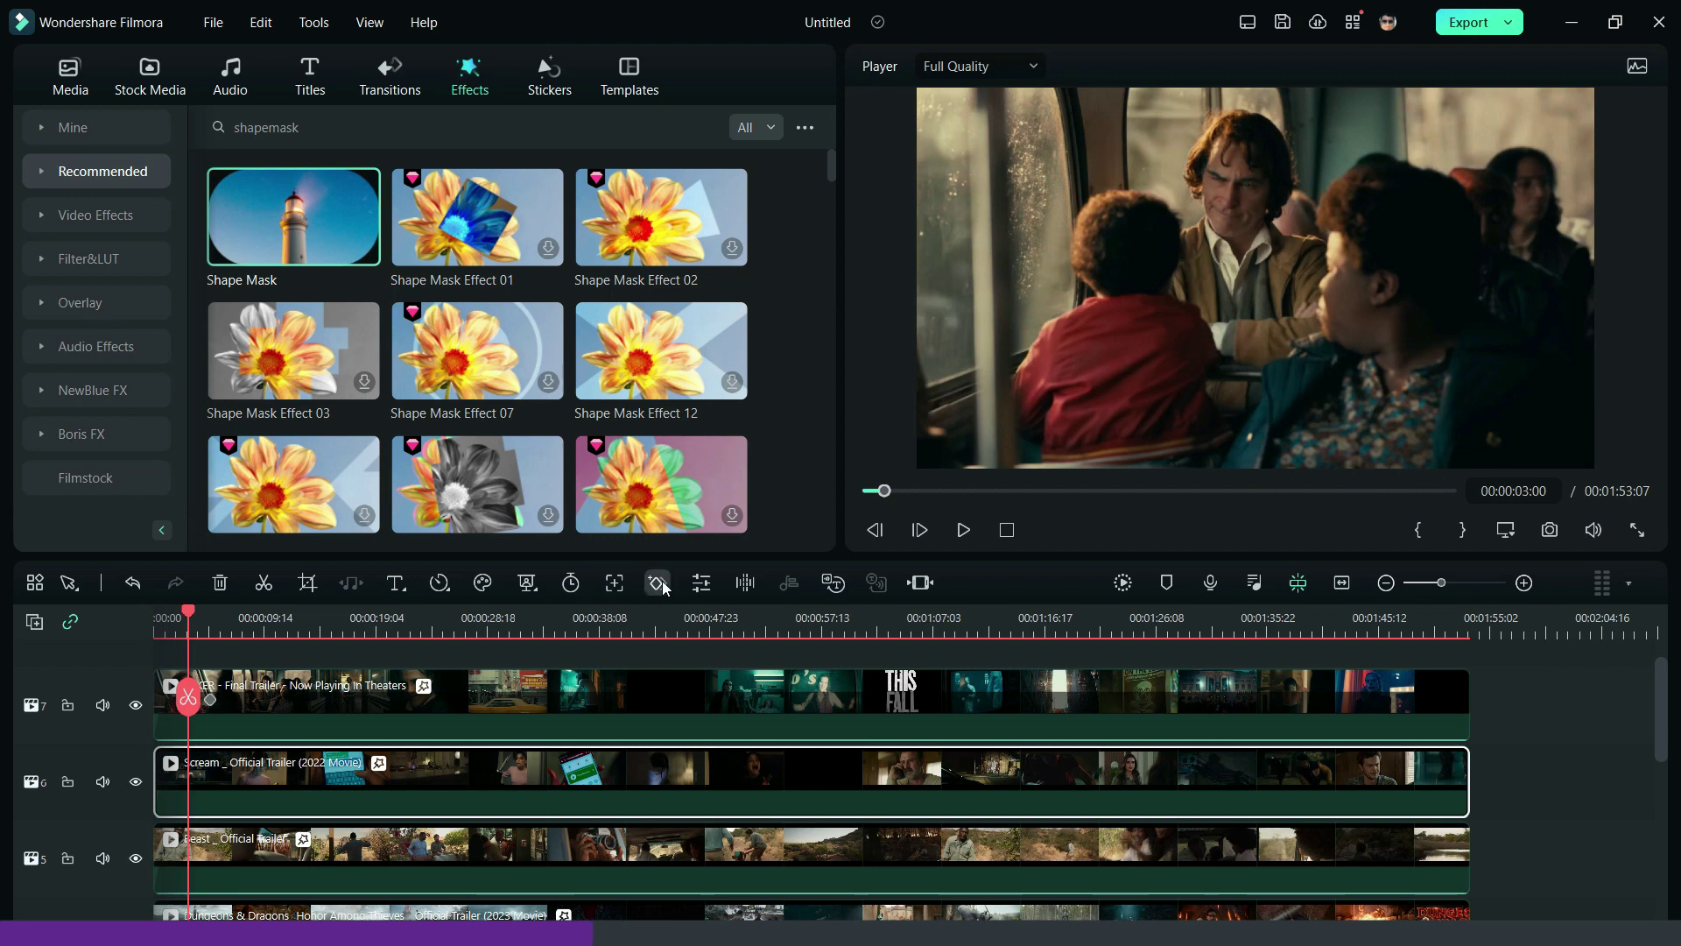
click(658, 582)
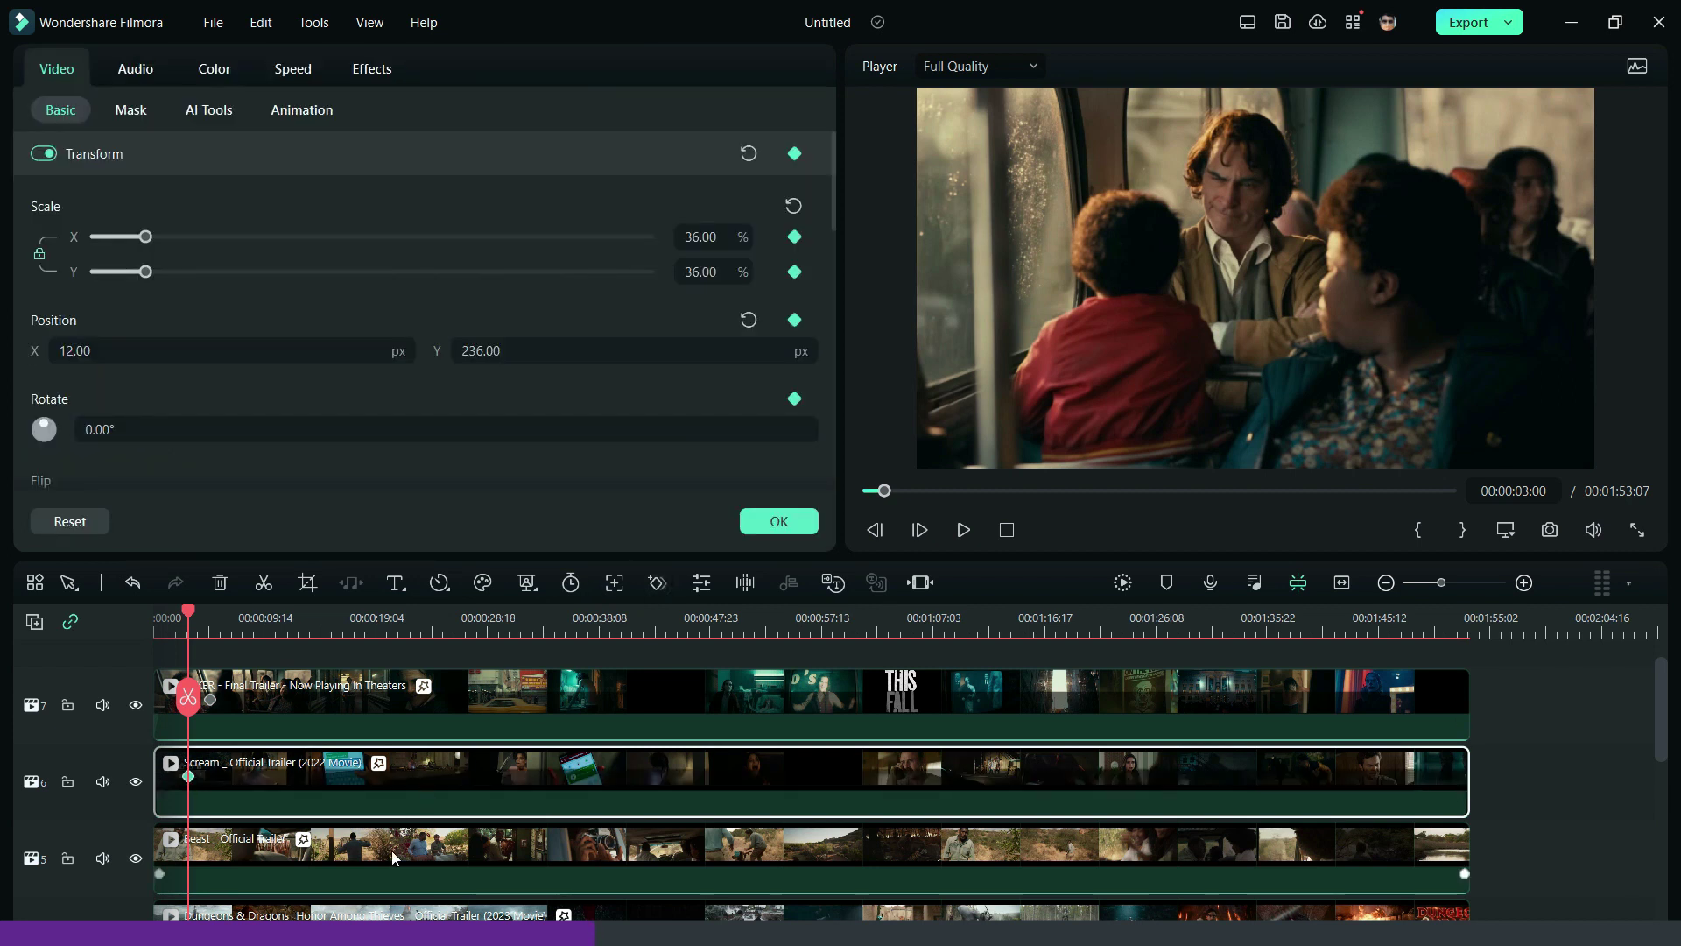
click(391, 849)
scroll(336, 877, down, 1)
click(335, 876)
click(652, 578)
scroll(265, 823, up, 2)
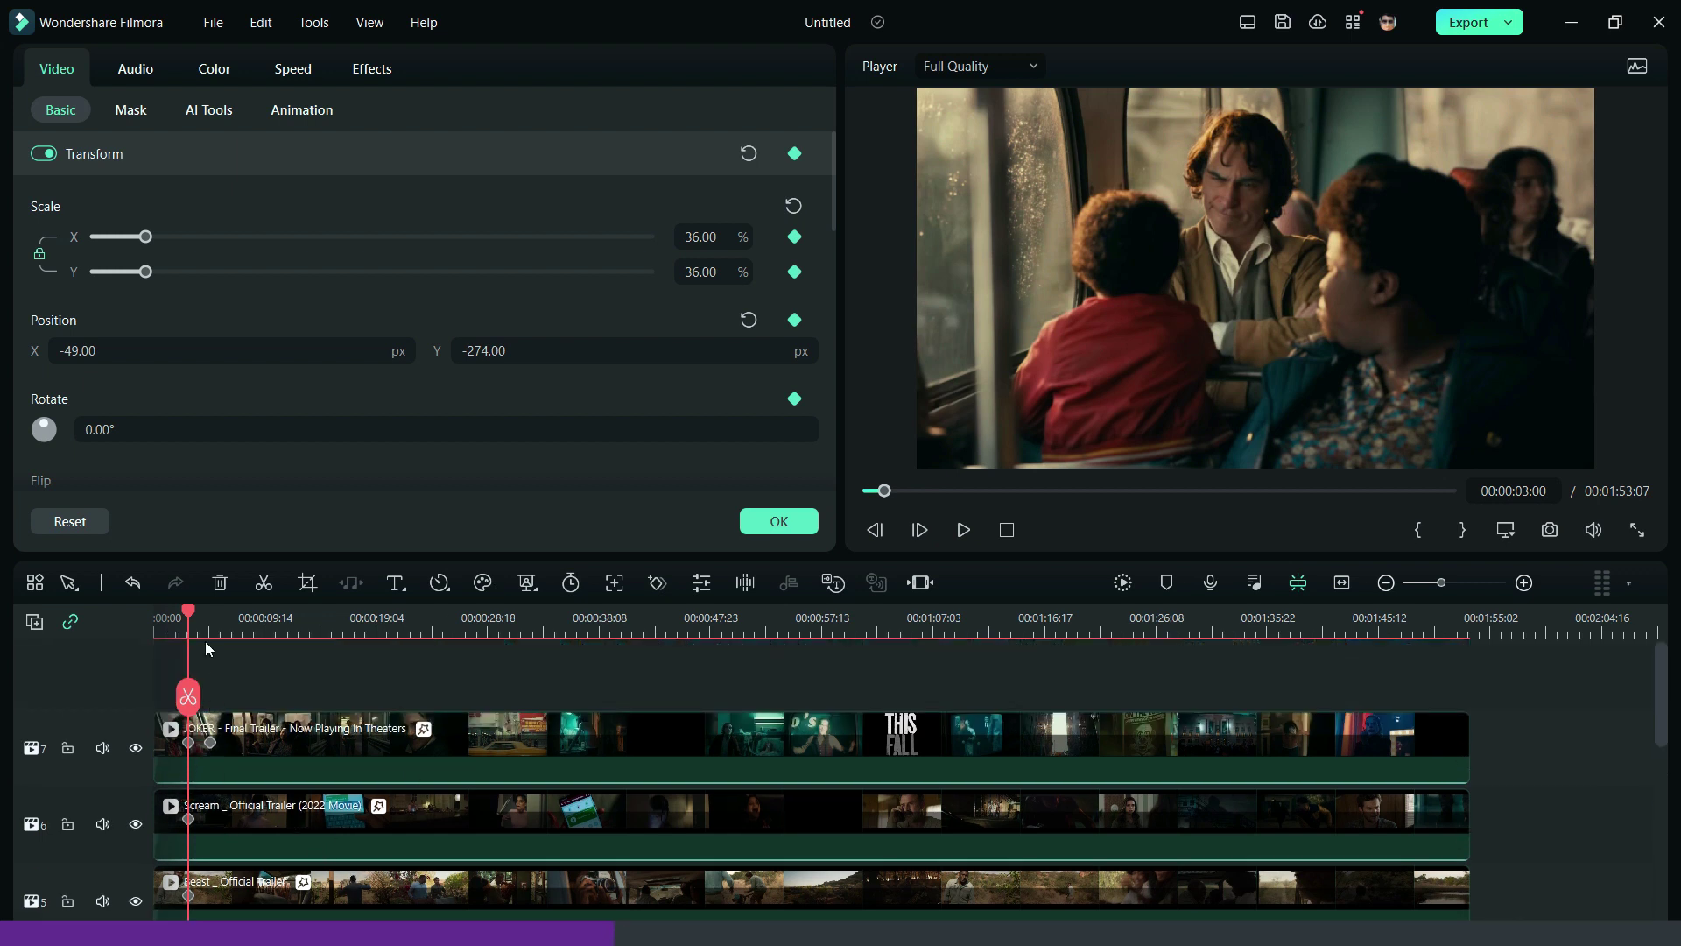
Step: Add a transform keyframe to the Scream clip at 00:00:08:09 with X position -390
click(251, 625)
click(386, 836)
click(658, 582)
click(250, 818)
drag(271, 352, 329, 334)
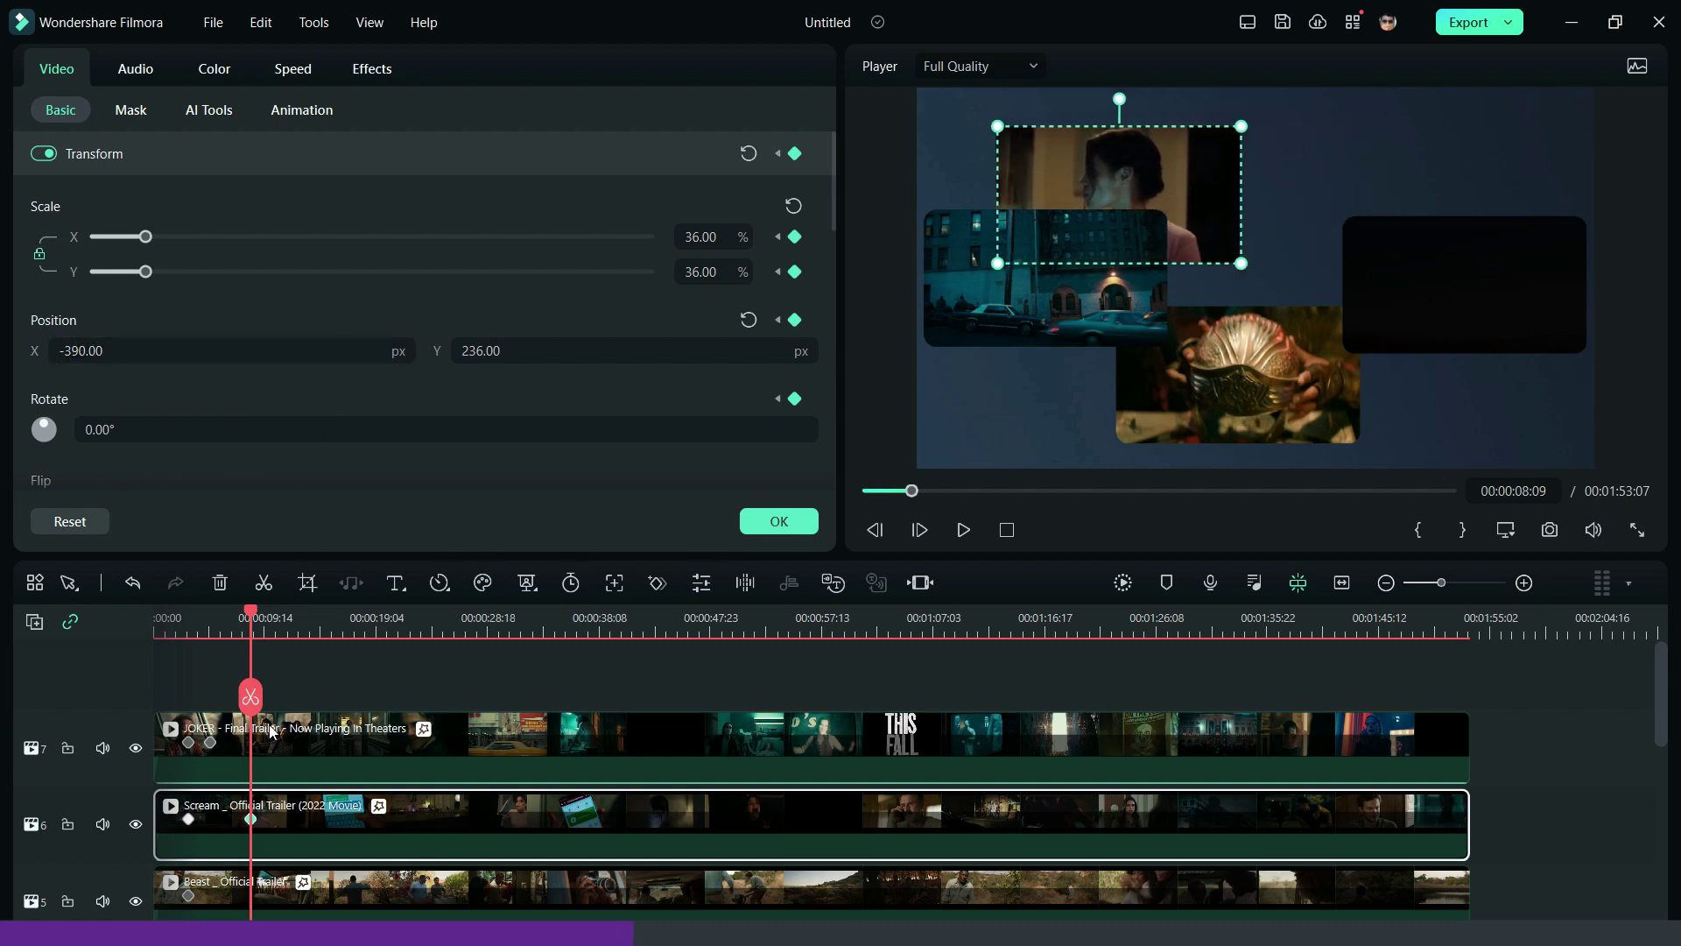
Step: Add a transform keyframe to the Beast clip at 00:00:08:09 with X position 214
scroll(256, 820, down, 1)
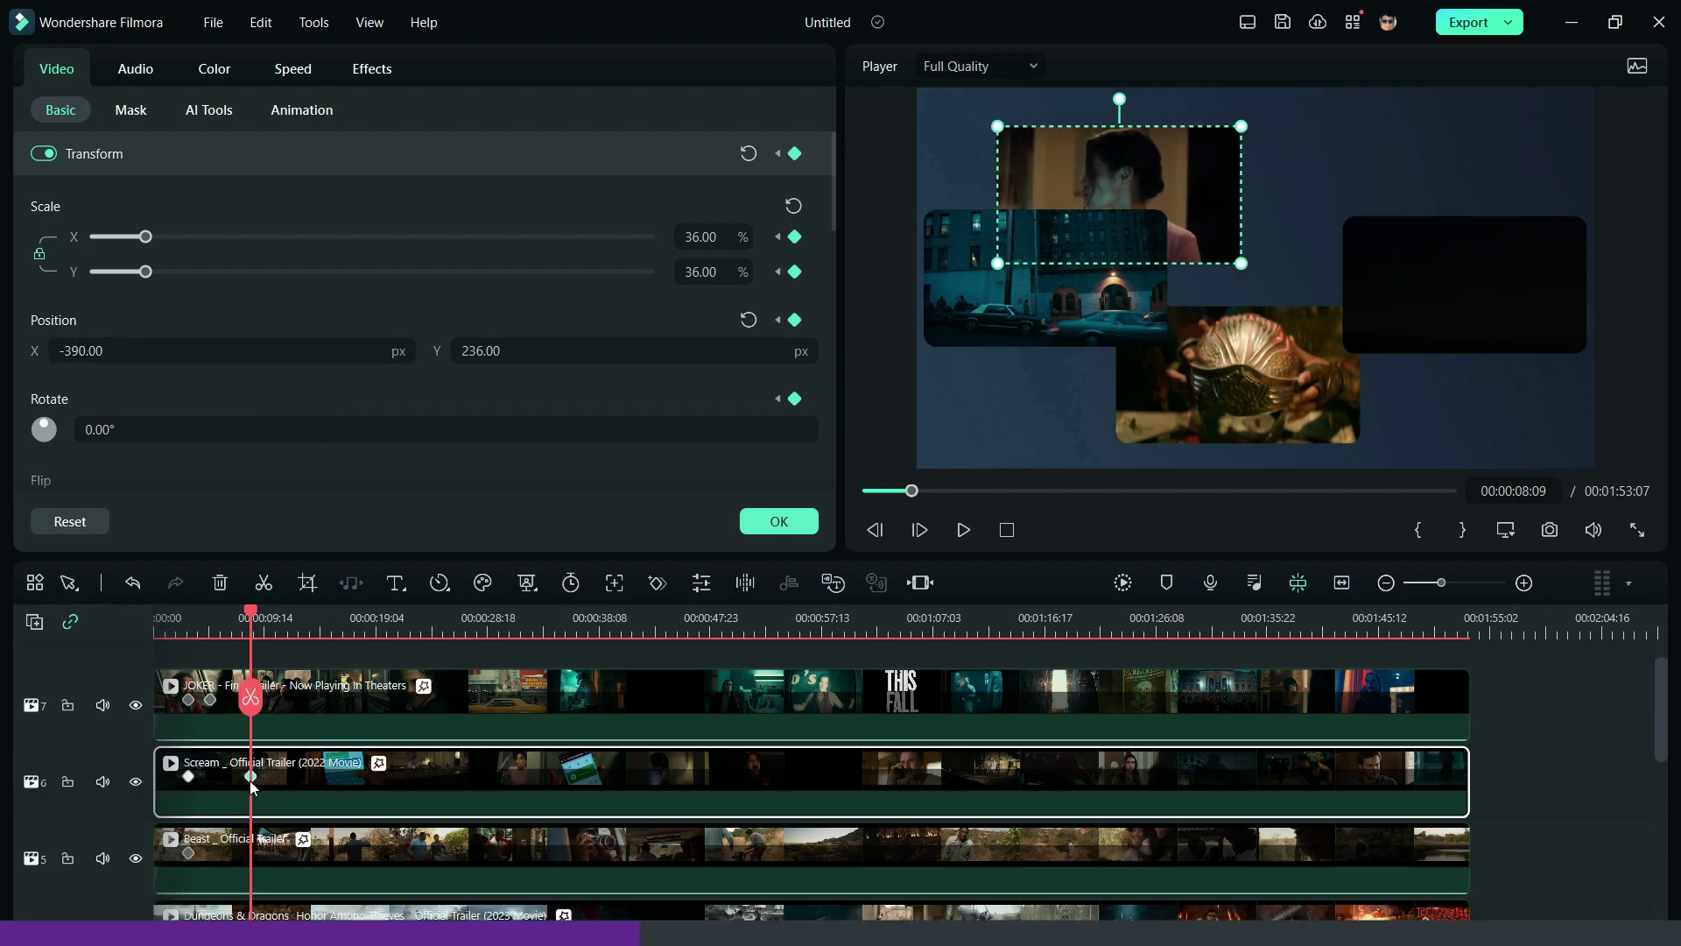
click(251, 851)
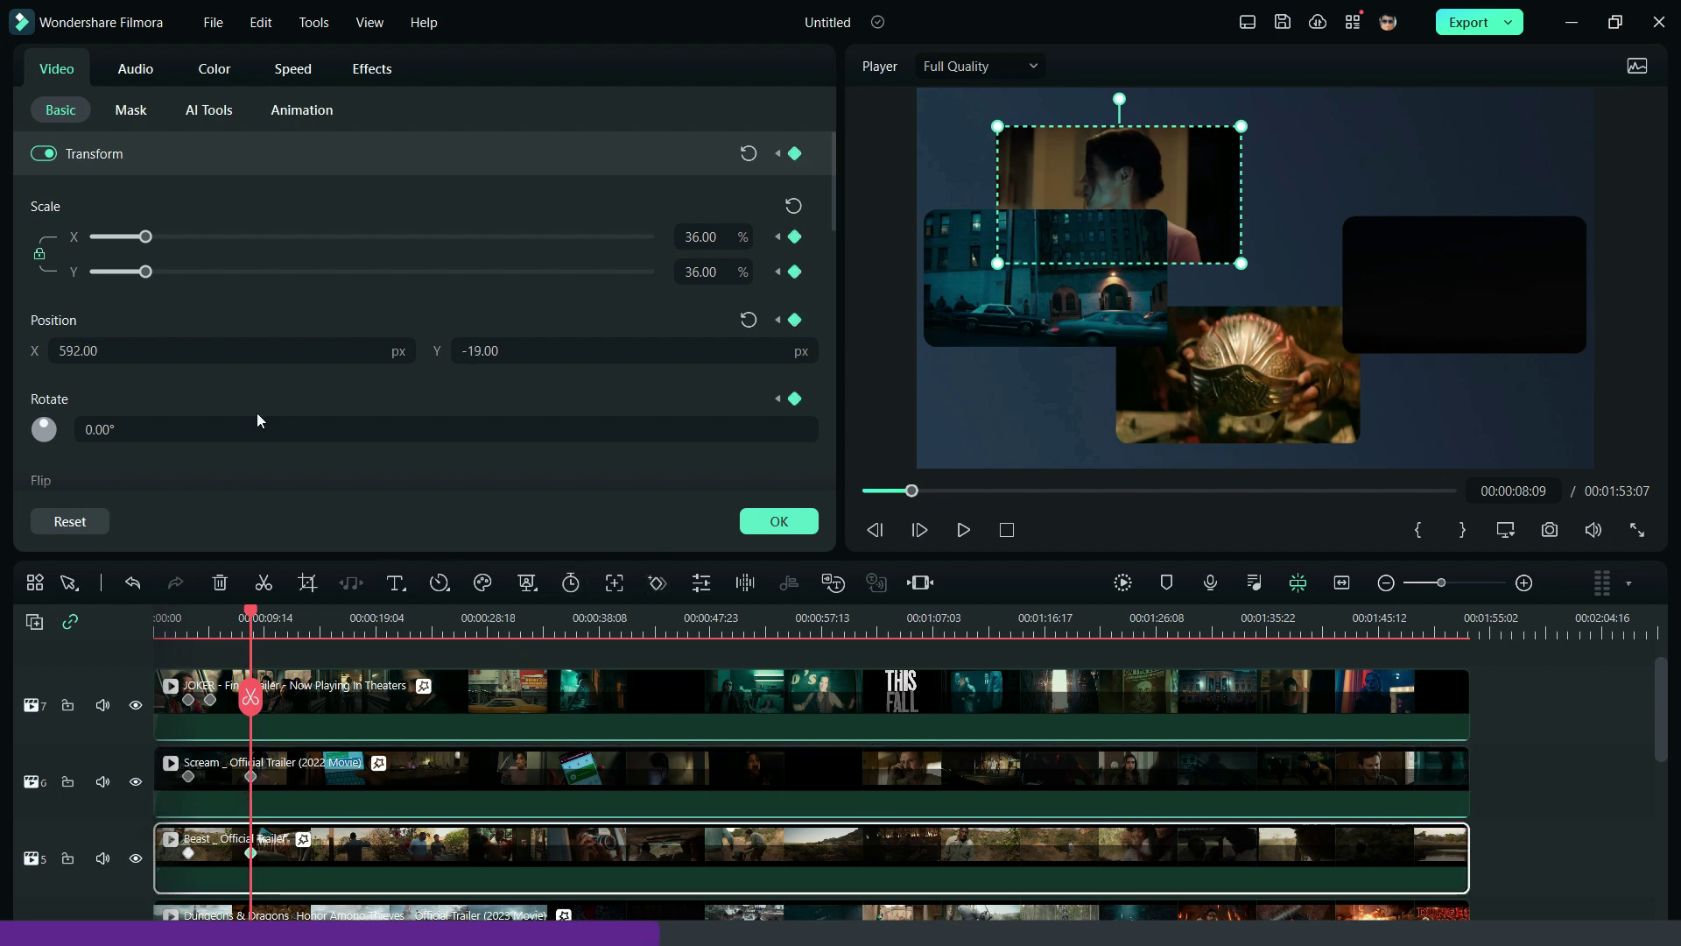
click(178, 343)
drag(179, 357, 50, 350)
text(214)
key(Return)
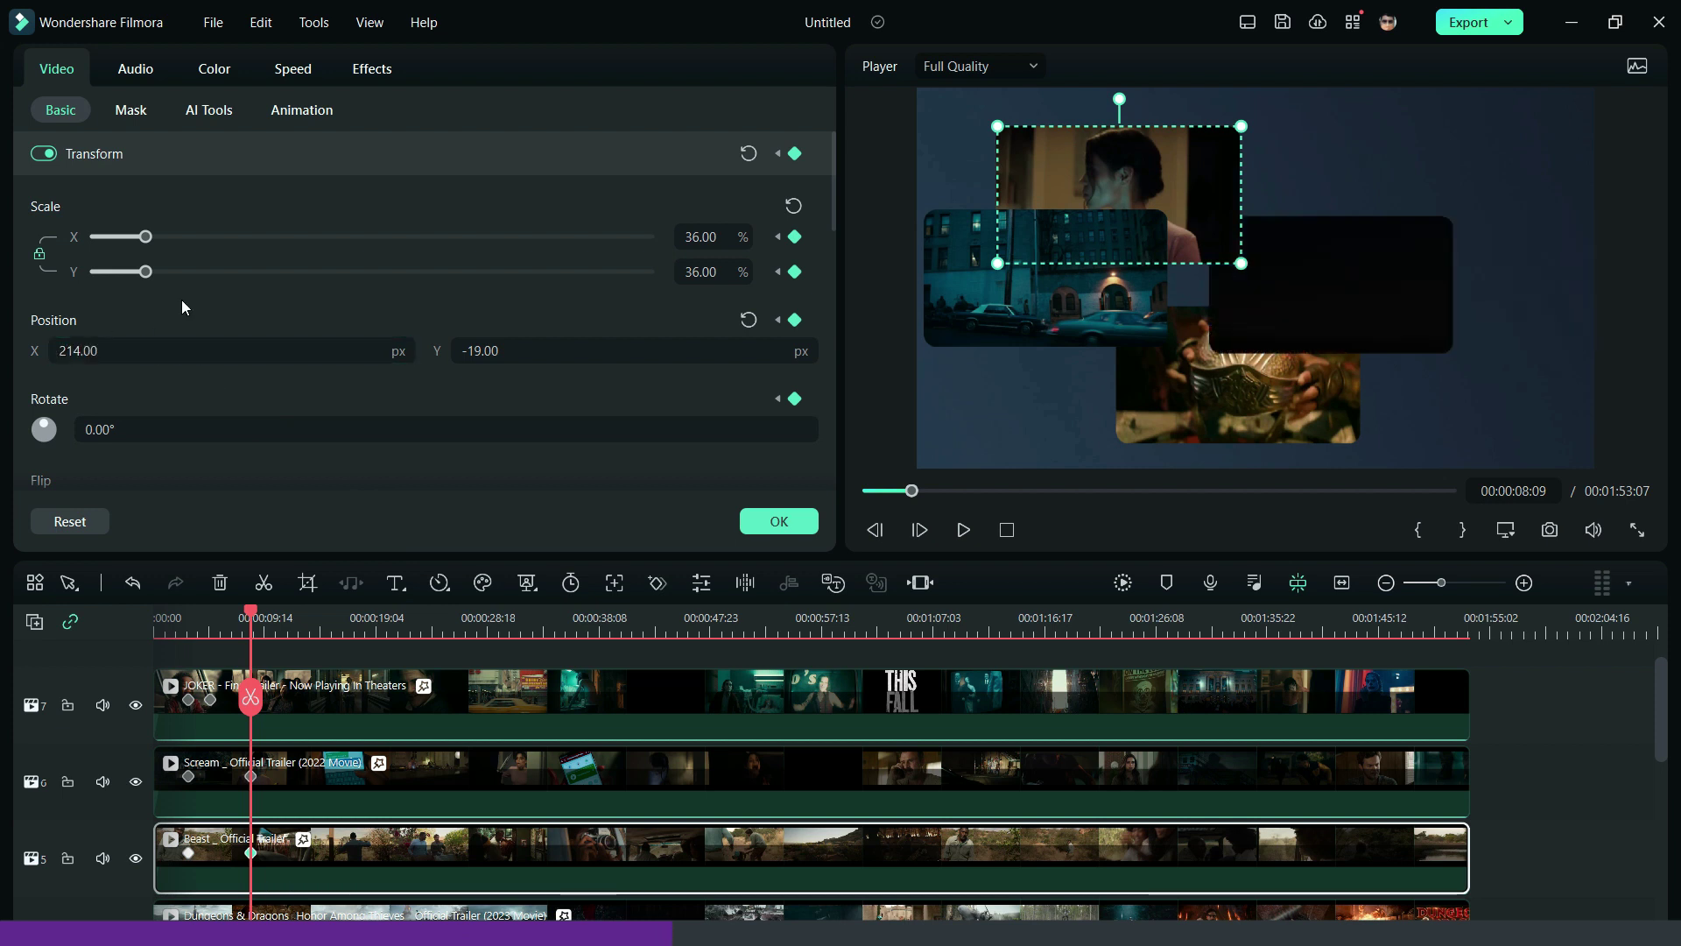
Step: Add a transform keyframe to the Dungeons & Dragons clip at 00:00:08:09 with X position -427
scroll(282, 843, down, 1)
click(282, 844)
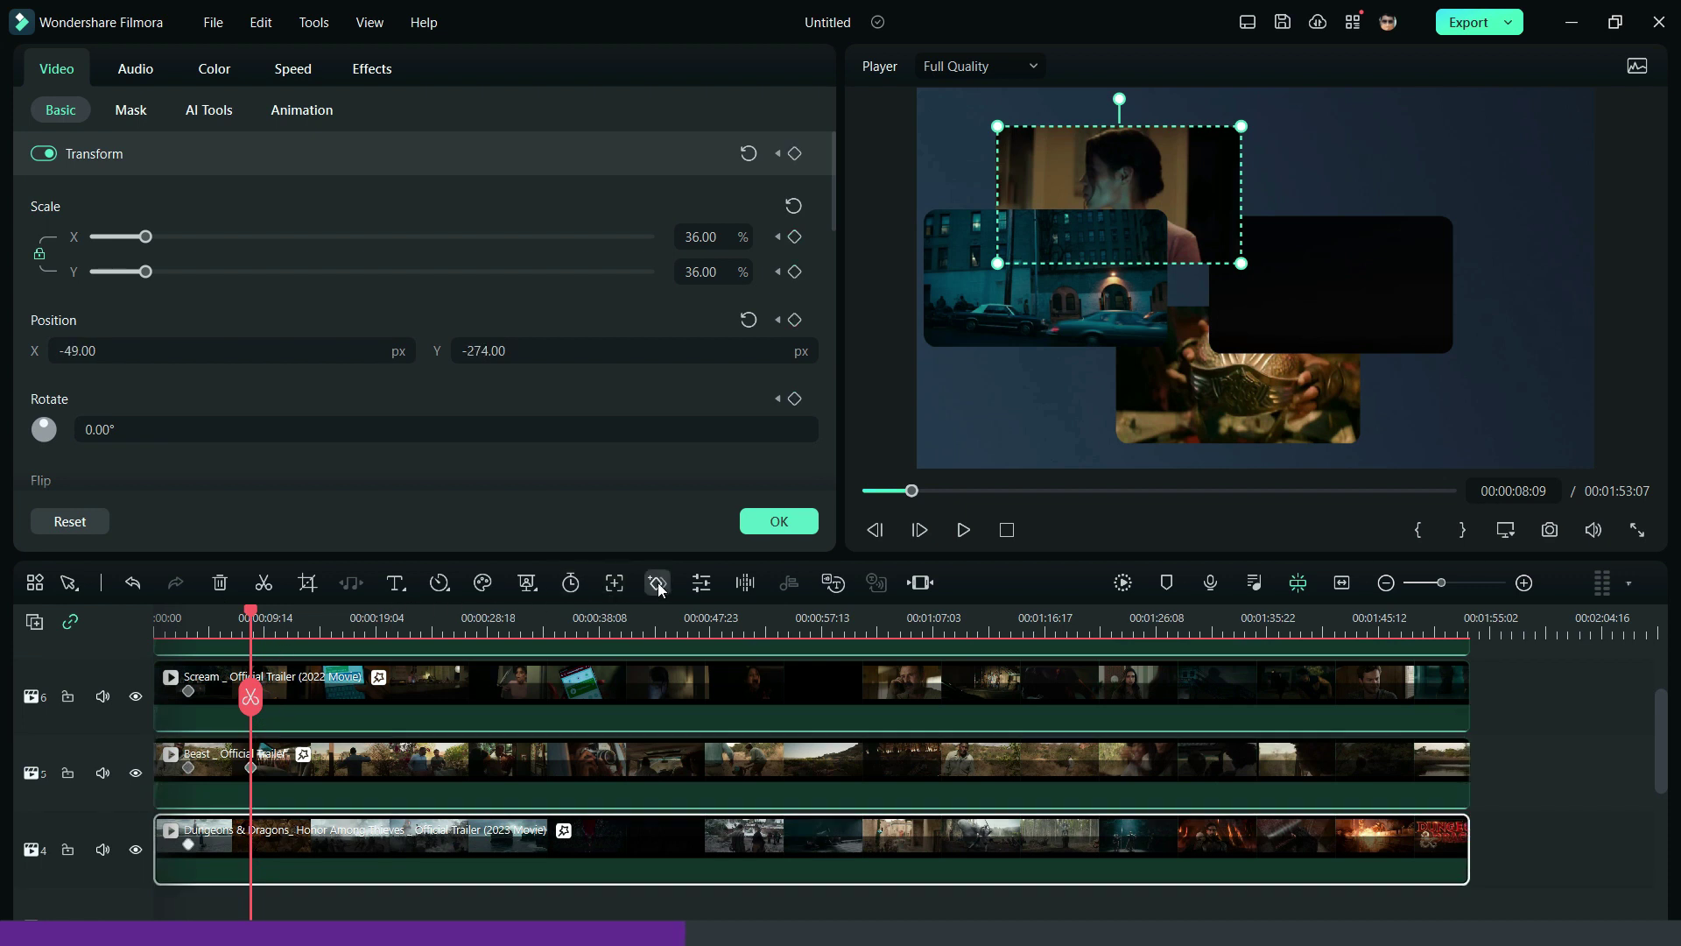
click(216, 351)
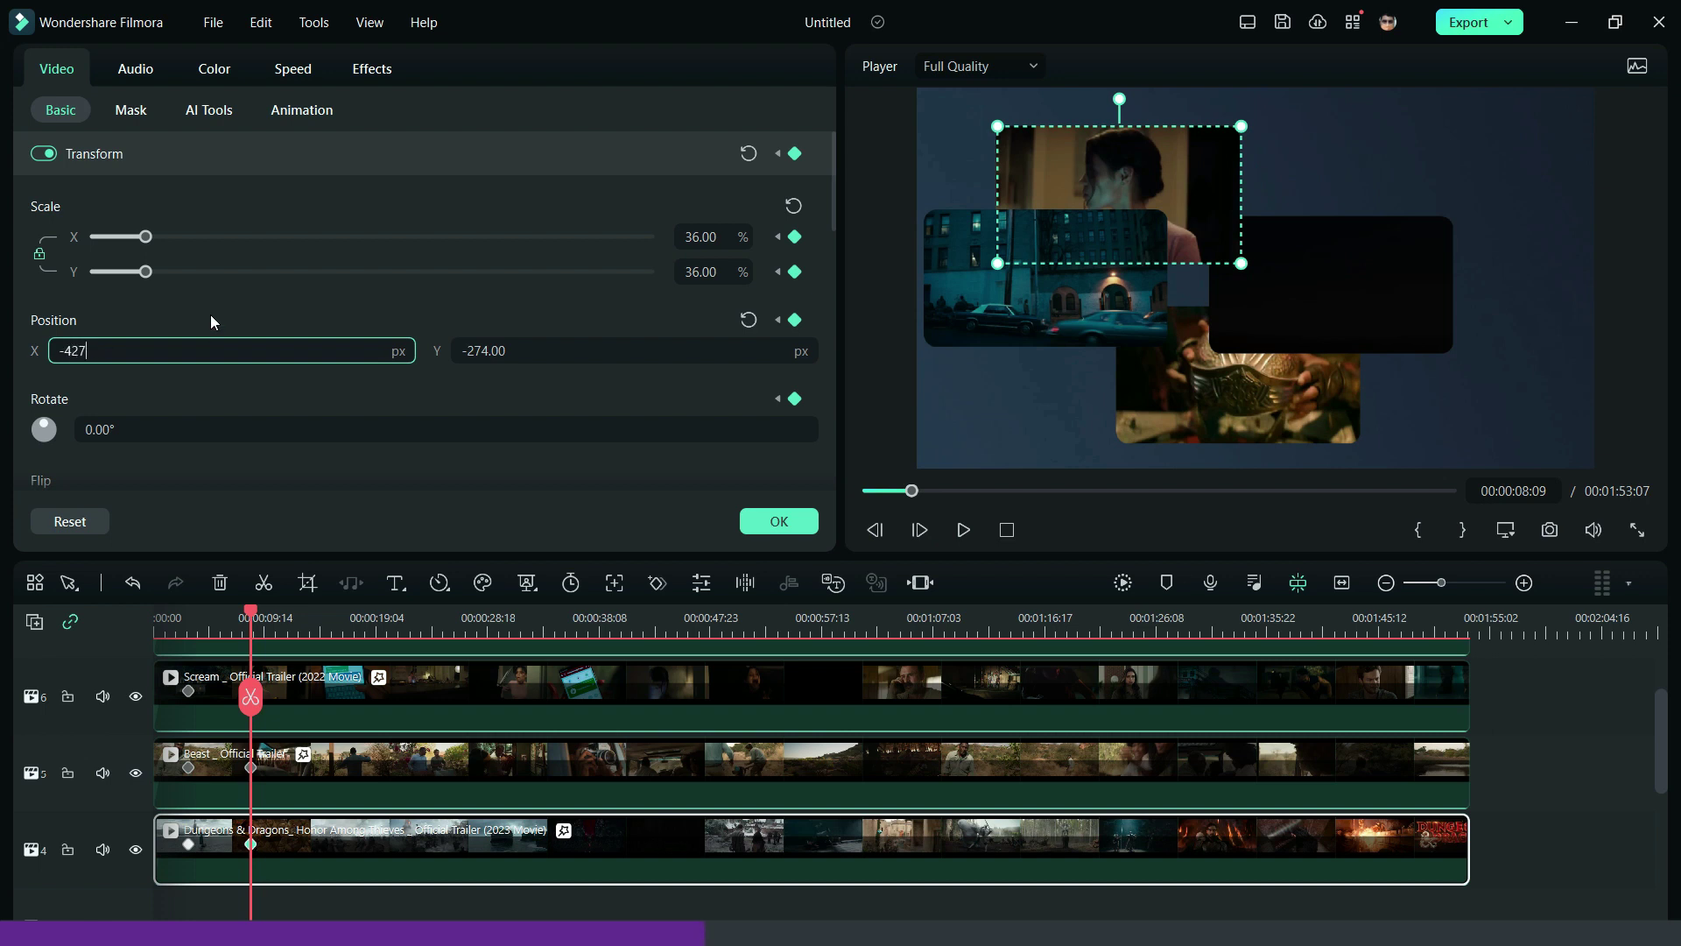
key(Return)
Step: Add a transform keyframe to the JOKER clip at 00:00:08:09 with X position -972
scroll(338, 814, up, 2)
click(298, 729)
click(664, 585)
click(221, 354)
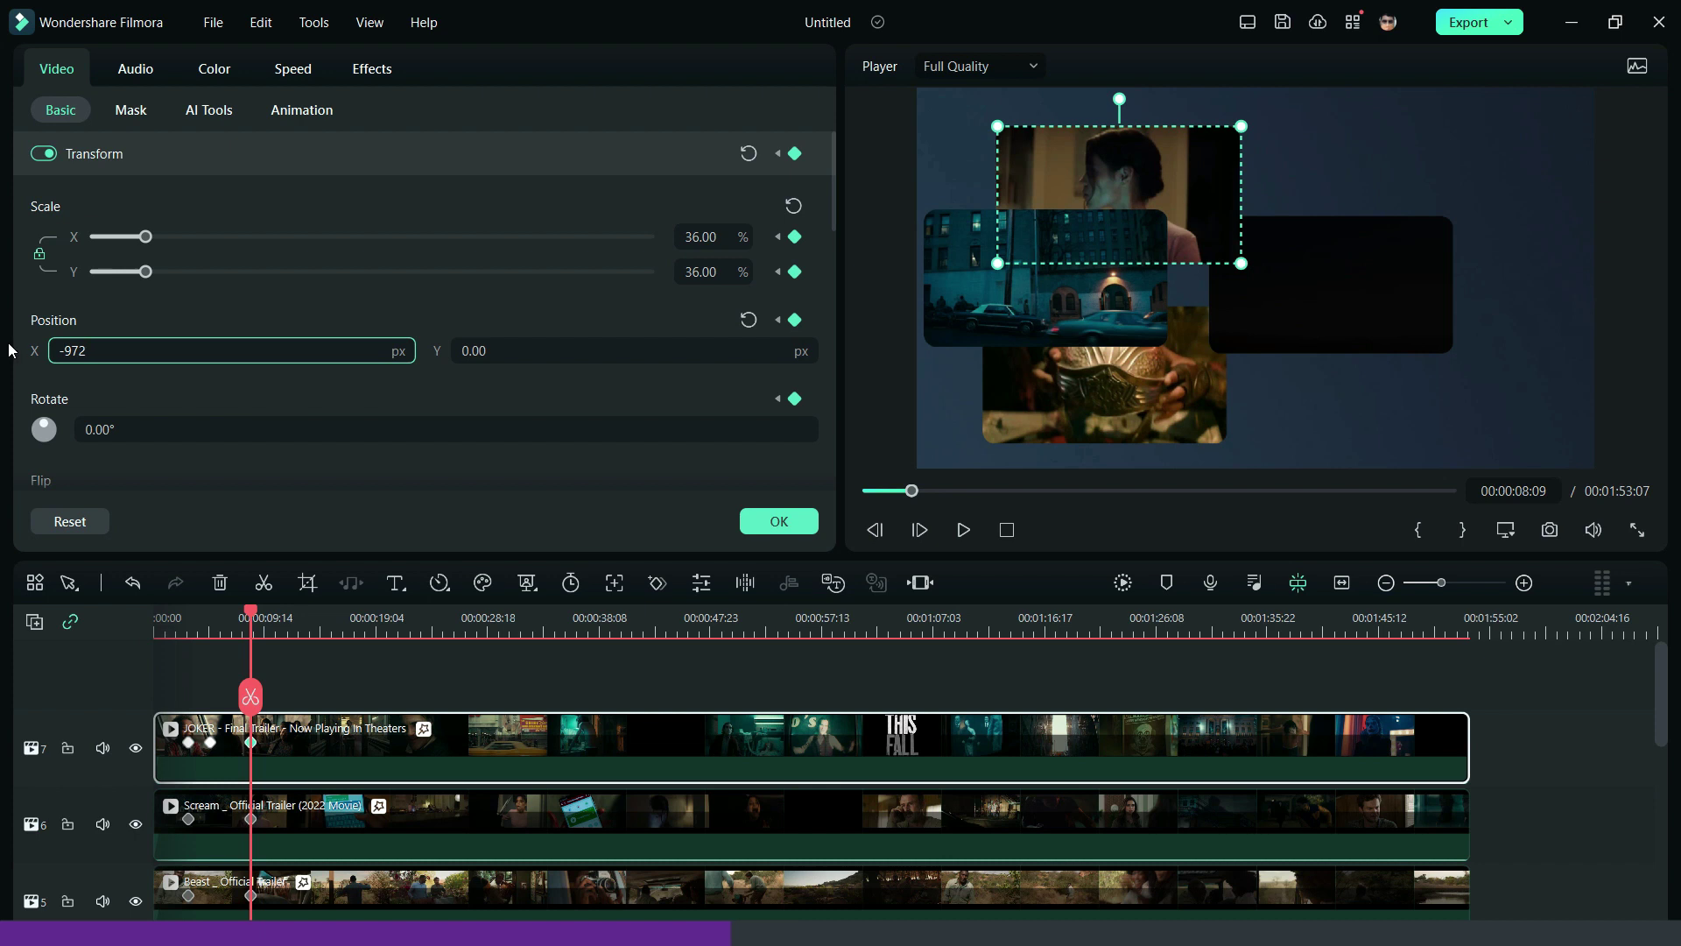
key(Return)
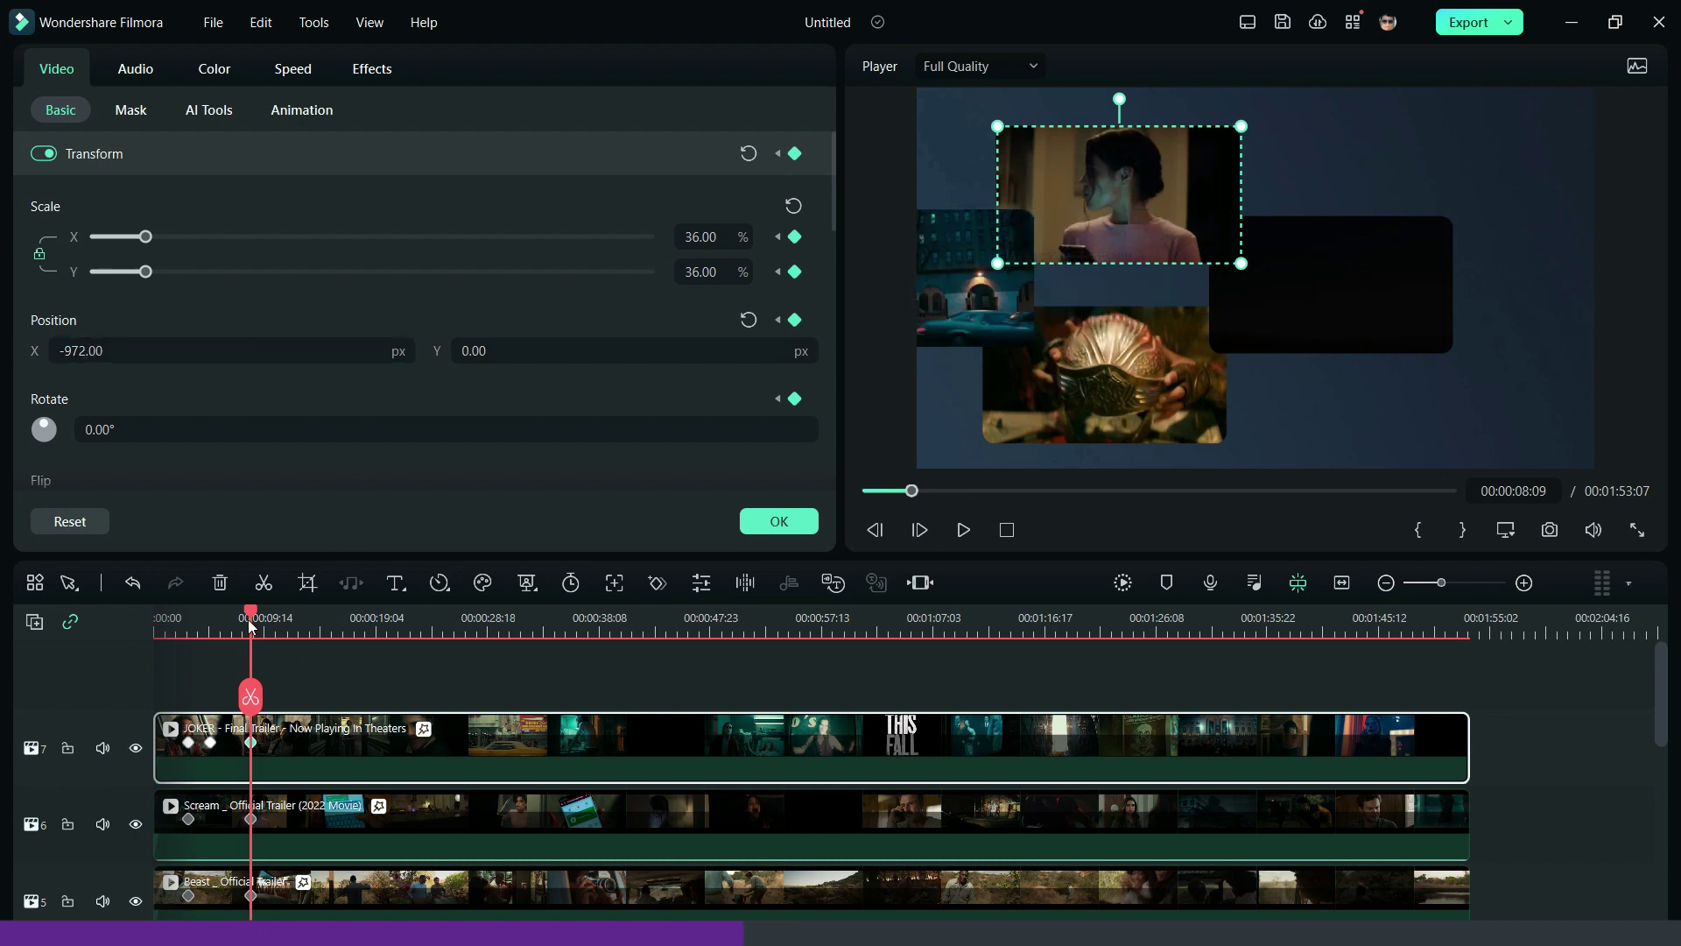
Step: Move the last keyframe of all four trailer clips to about the 12-second mark and play back the animation
drag(250, 621, 46, 607)
drag(250, 743, 384, 742)
click(253, 820)
click(422, 764)
drag(291, 741, 291, 742)
mouse_move(252, 820)
mouse_down()
mouse_move(291, 819)
mouse_move(266, 805)
mouse_up()
scroll(291, 820, down, 1)
click(250, 844)
drag(251, 844, 291, 844)
click(1007, 530)
click(961, 532)
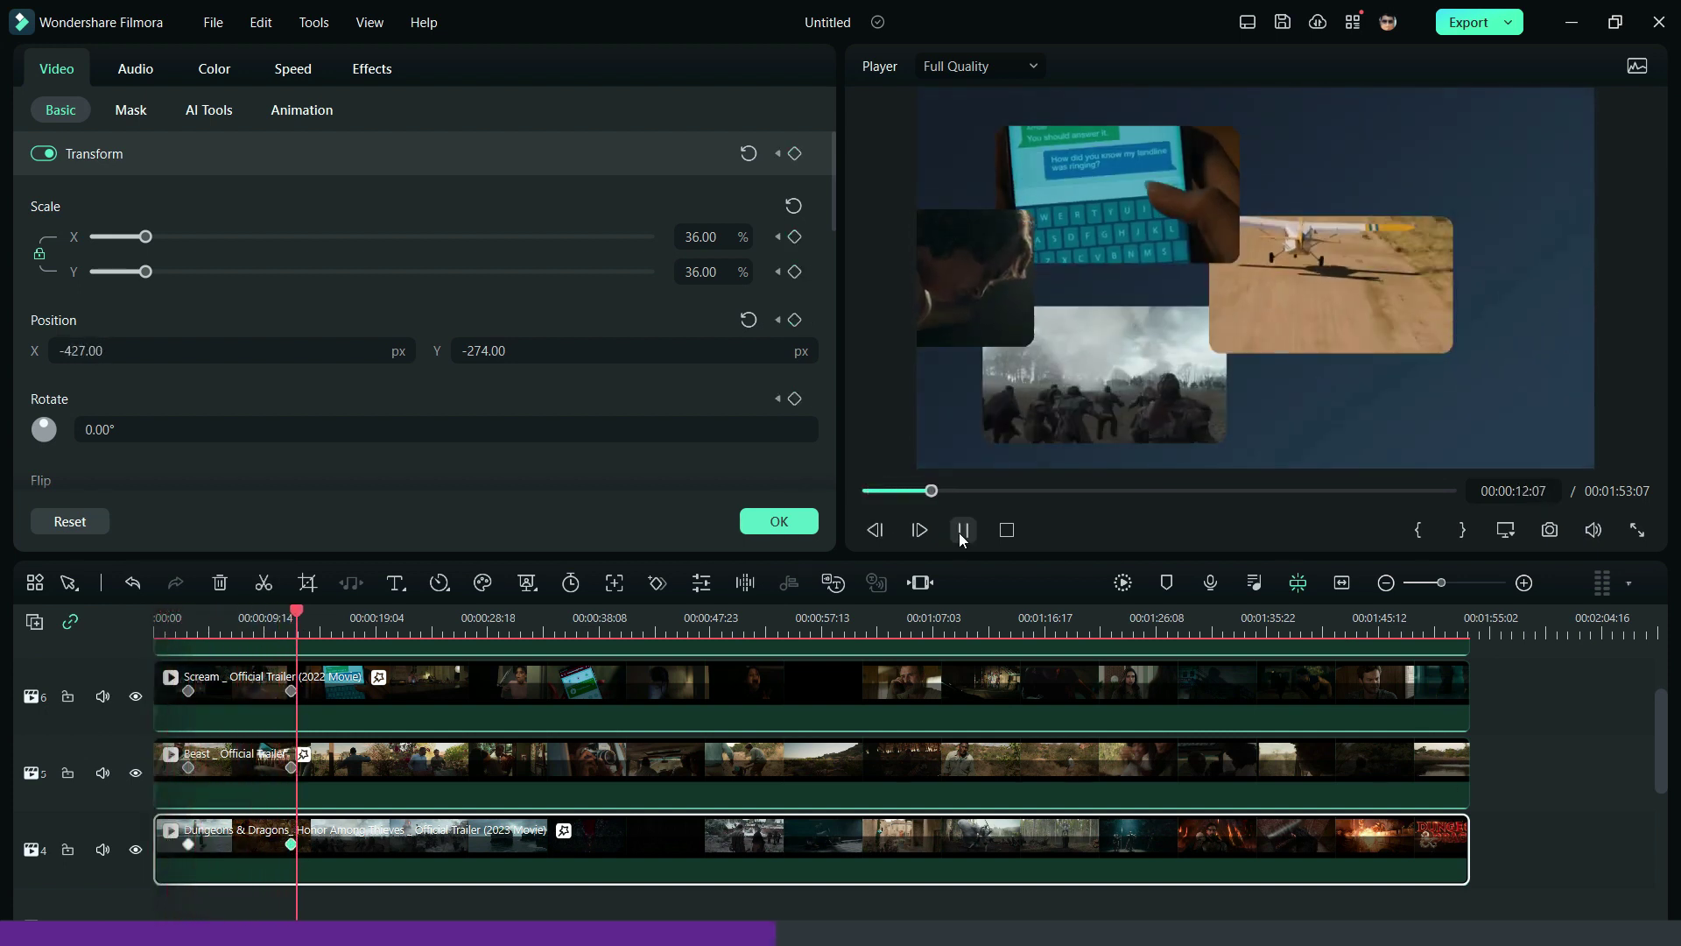
click(962, 530)
Step: Trim all four trailer clips to end at 00:00:15:20
scroll(701, 744, up, 2)
click(337, 673)
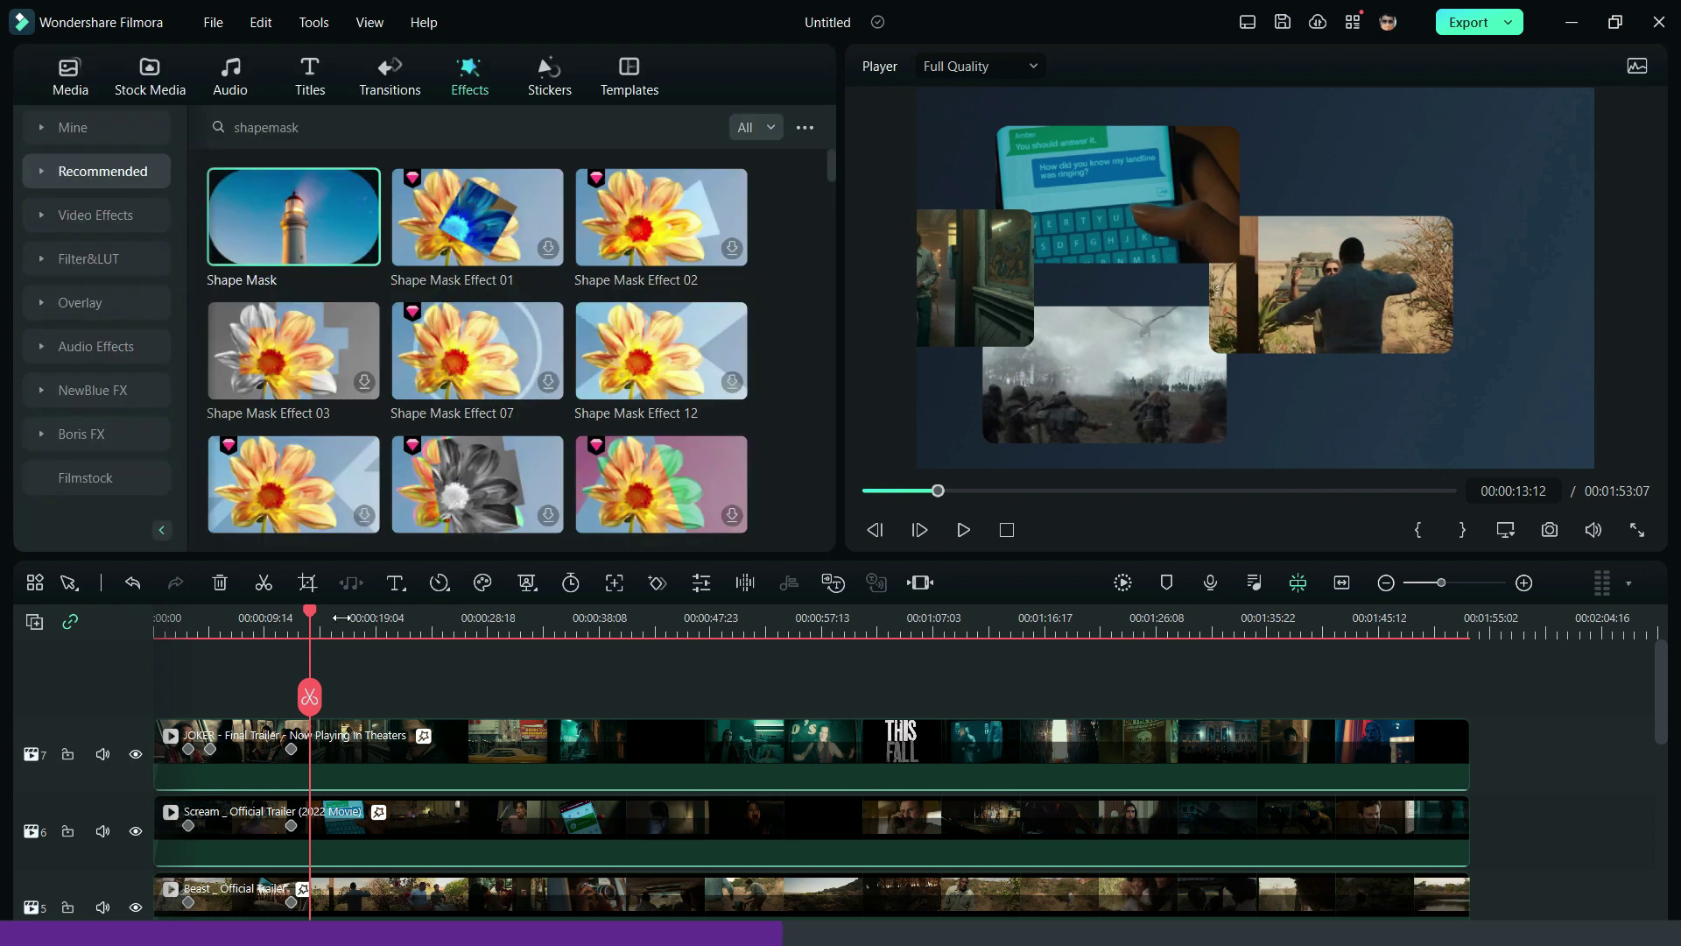
drag(1504, 744, 331, 745)
scroll(418, 746, down, 2)
scroll(418, 746, up, 3)
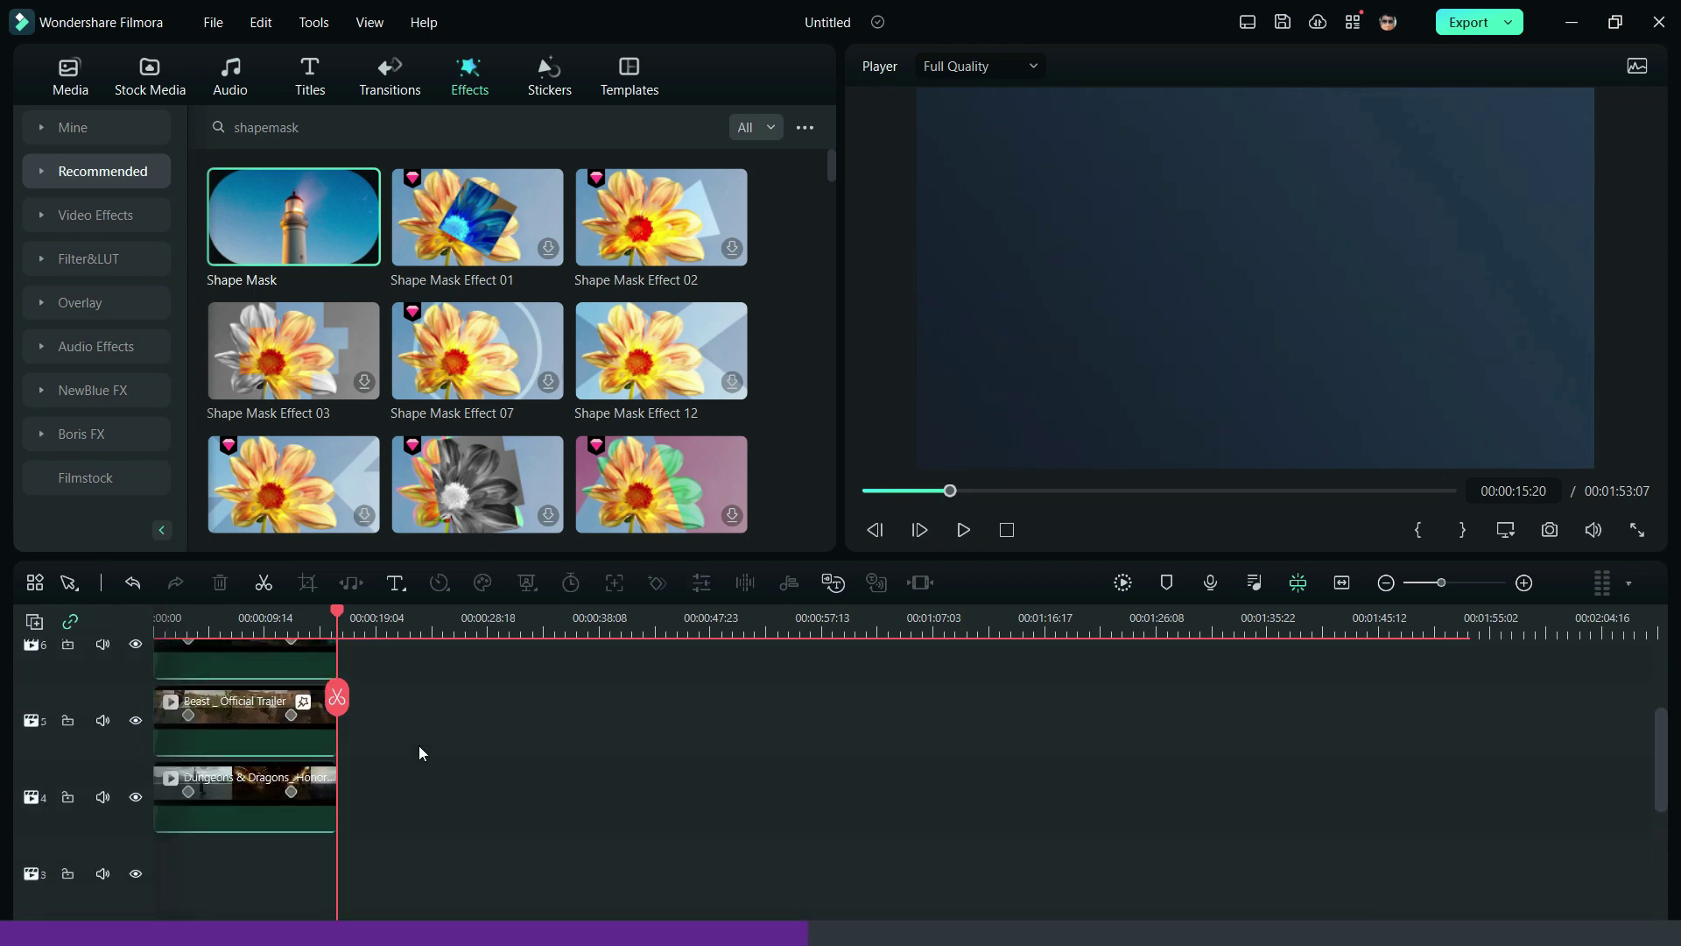
Step: Place the King of Kotha, Avatar, Dream Scenario and Smile trailers on tracks 4 to 7, starting at about 00:00:22:14
click(364, 620)
click(70, 77)
drag(293, 229, 417, 811)
scroll(650, 313, up, 2)
scroll(613, 333, down, 3)
drag(294, 457, 419, 732)
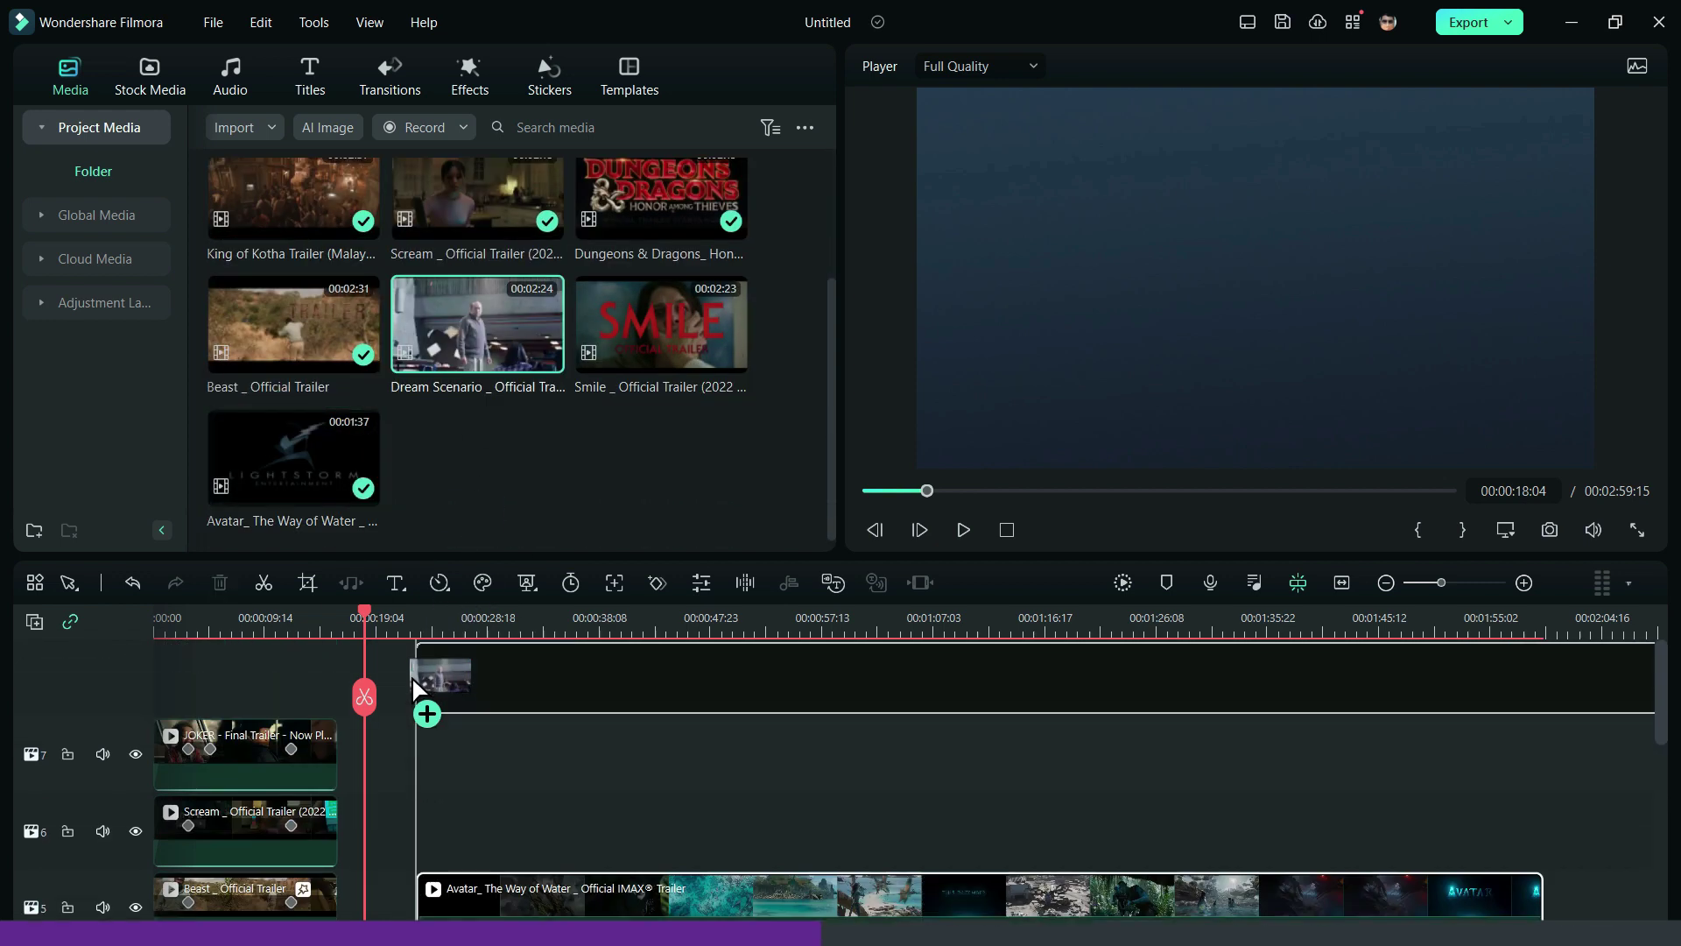
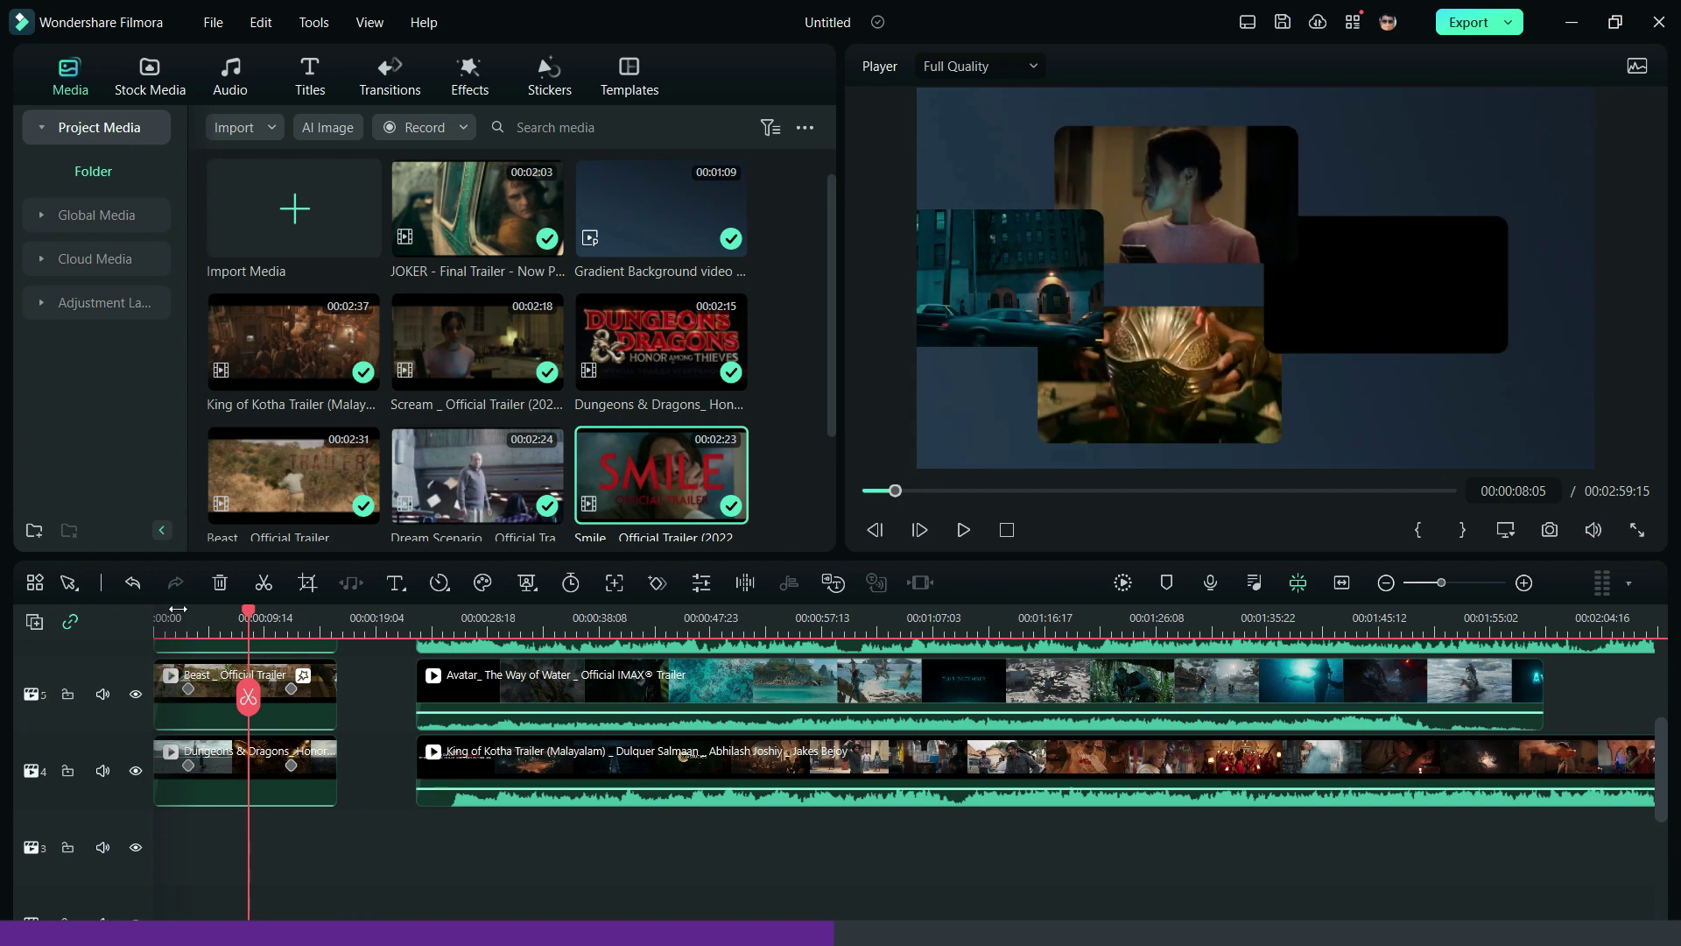
Step: Copy the JOKER clip's effects and paste them onto the King of Kotha clip
scroll(377, 805, up, 3)
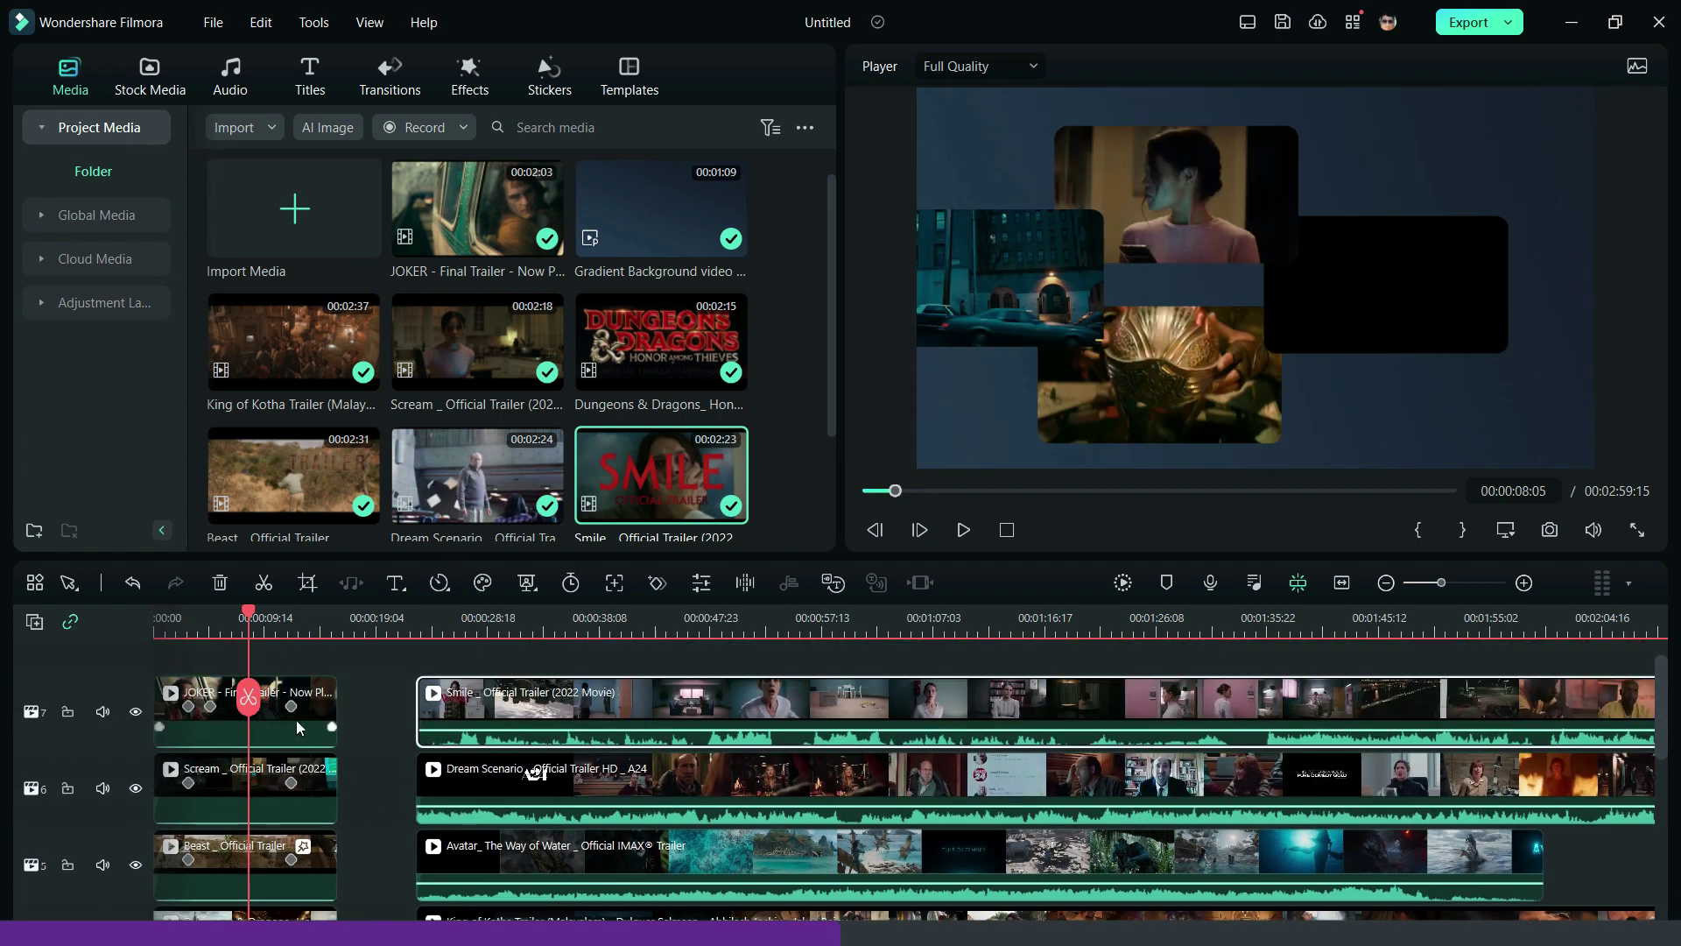
right_click(275, 725)
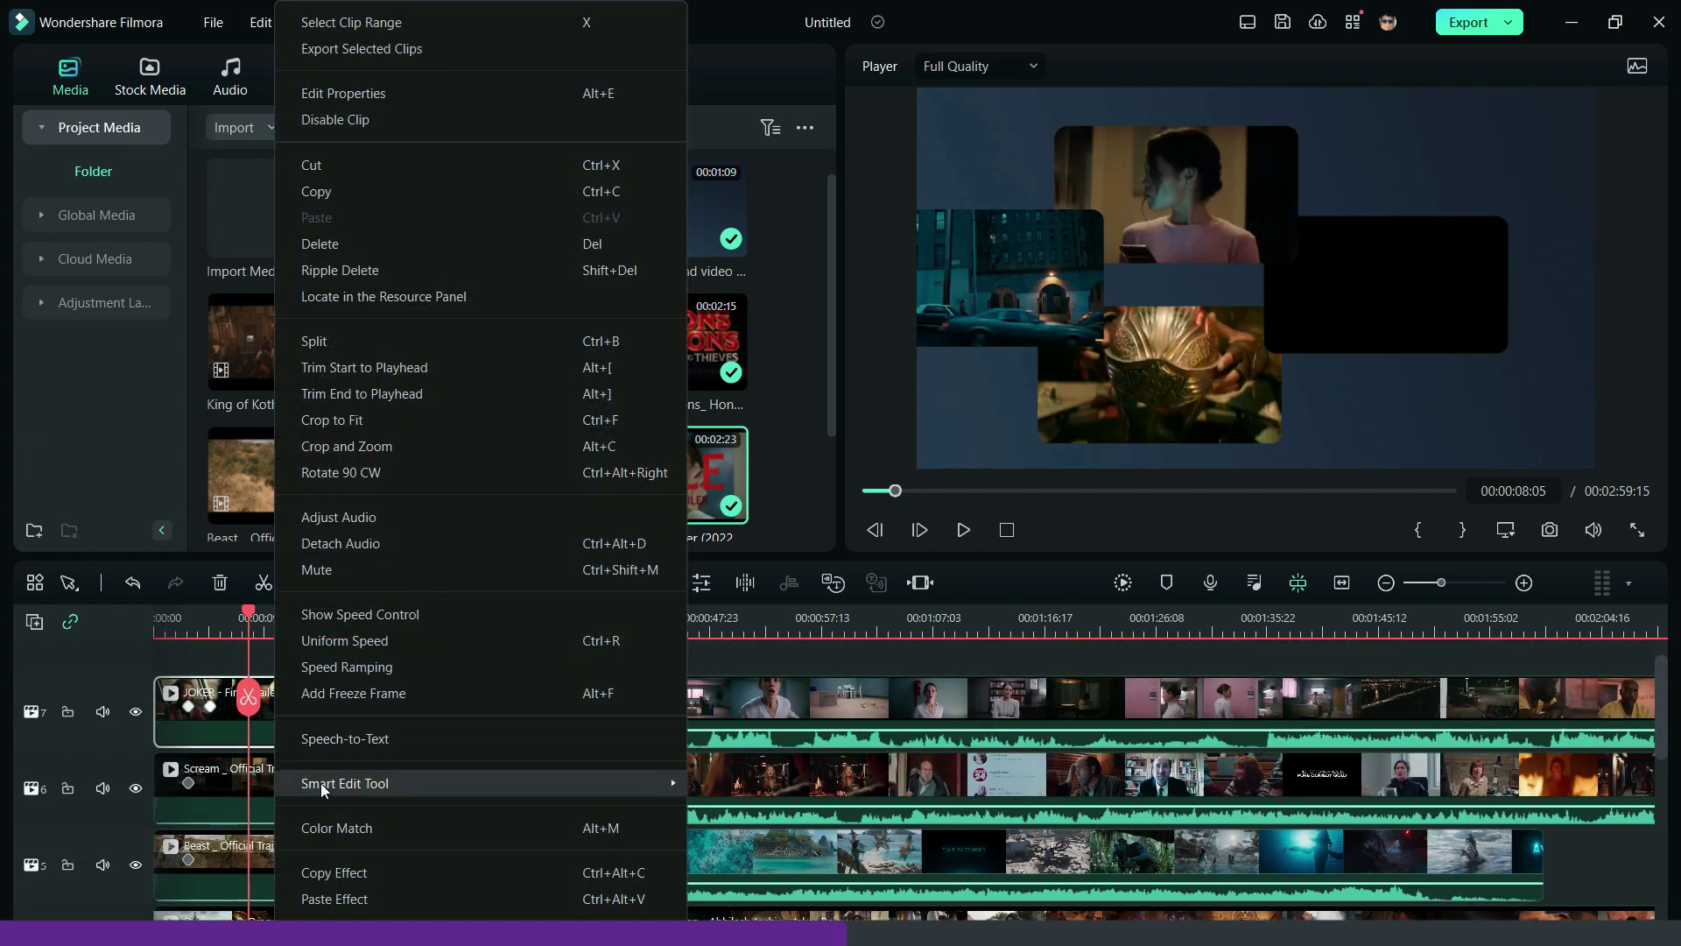
click(342, 872)
scroll(397, 869, down, 1)
right_click(533, 888)
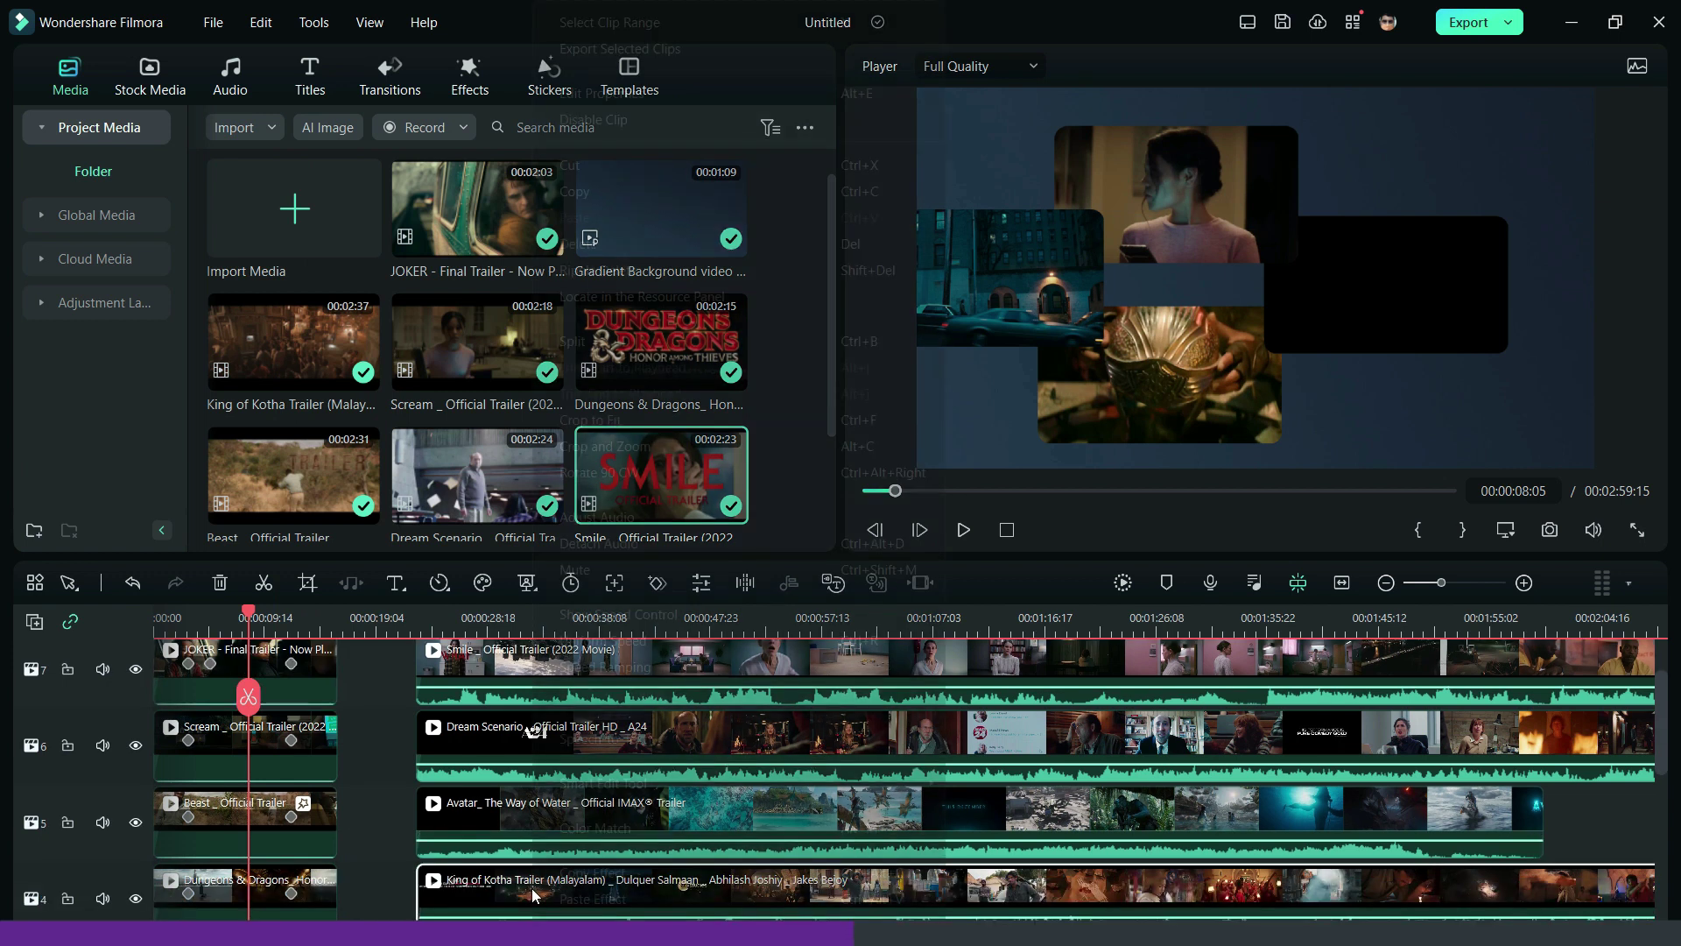
click(650, 889)
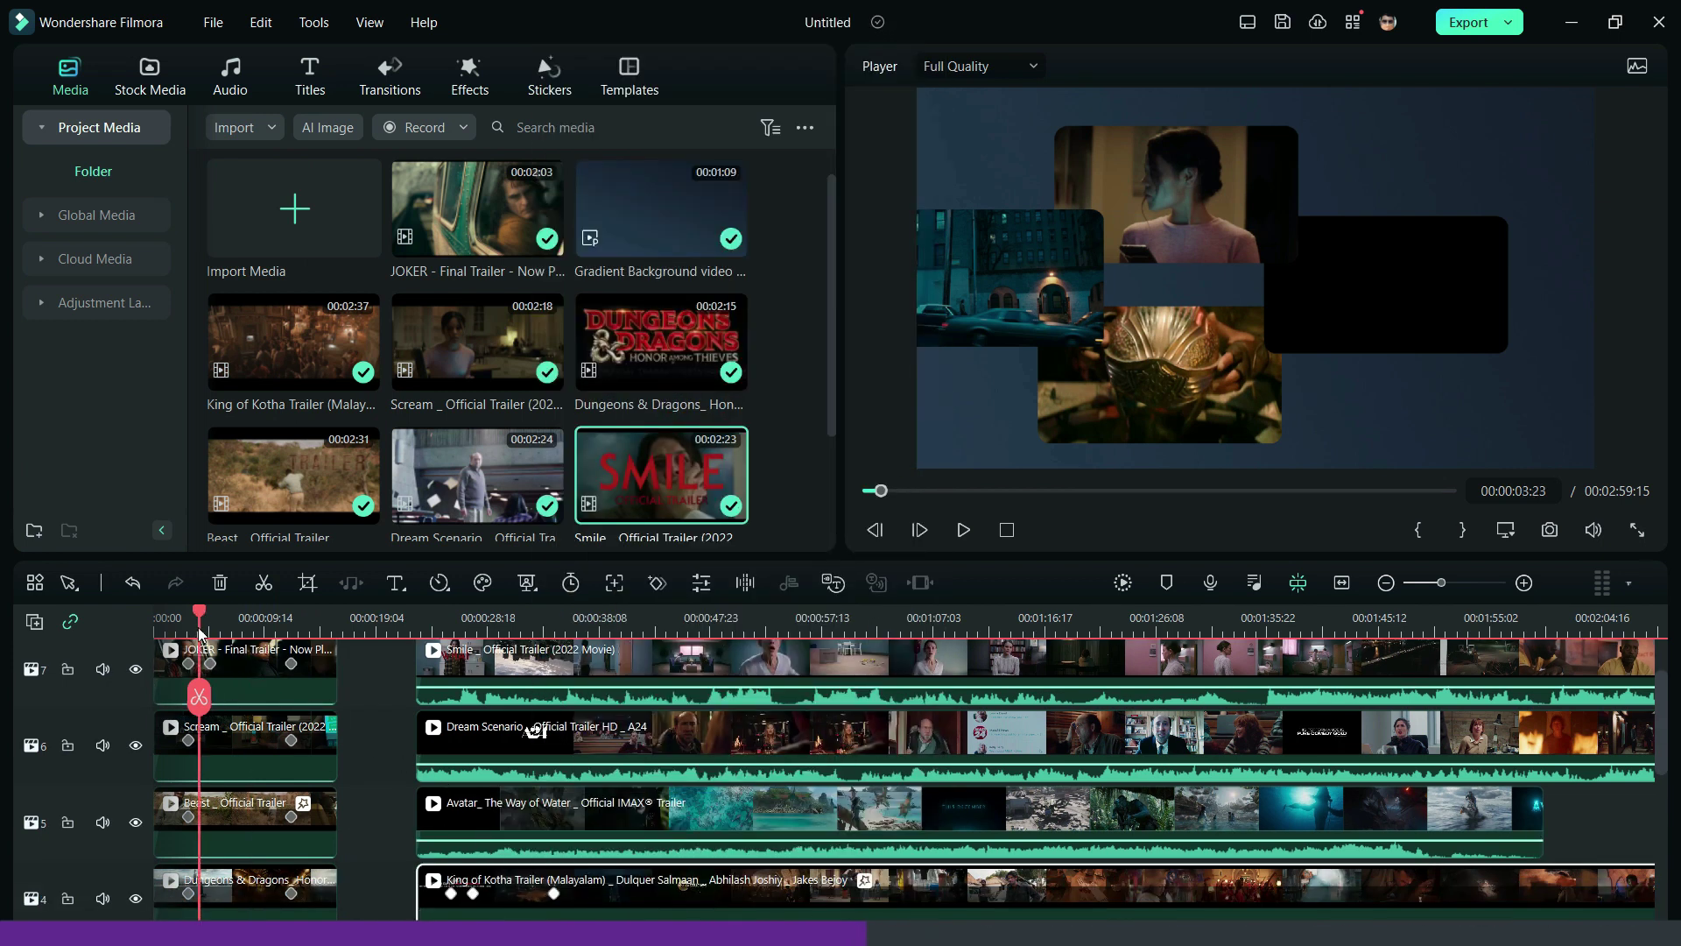
Step: Copy the Beast clip's effects and paste them onto the Avatar clip
right_click(234, 821)
click(293, 873)
right_click(561, 818)
click(613, 897)
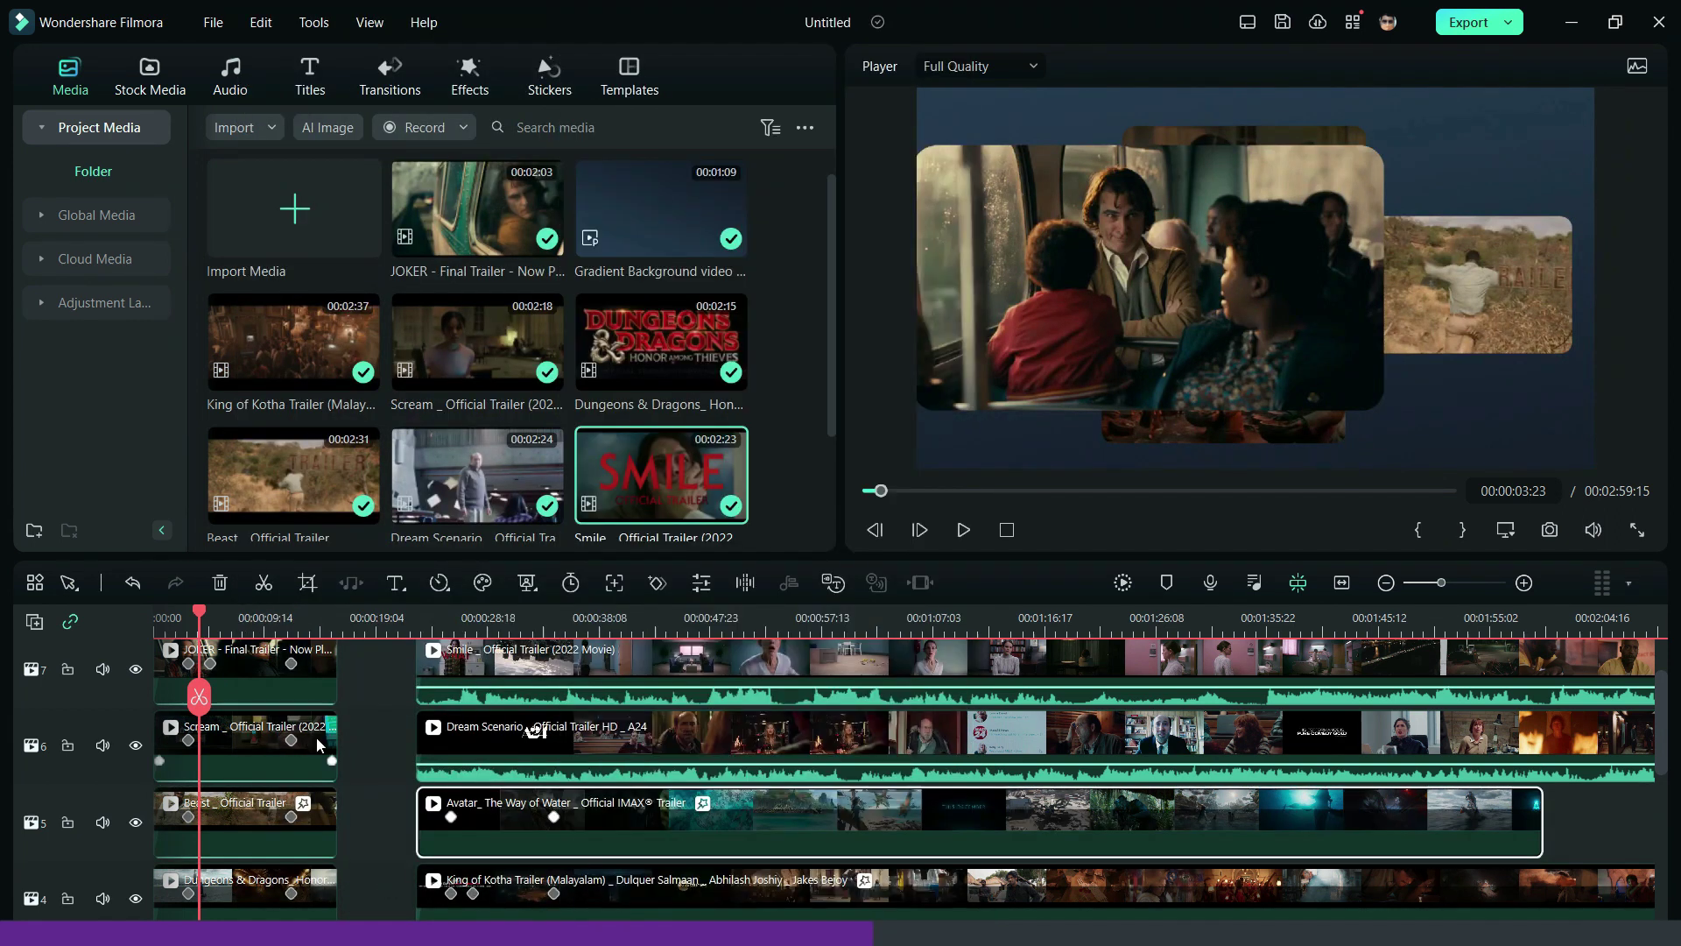
Step: Copy the Scream clip's effects and paste them onto the Dream Scenario clip
drag(176, 620, 235, 619)
right_click(248, 748)
click(302, 873)
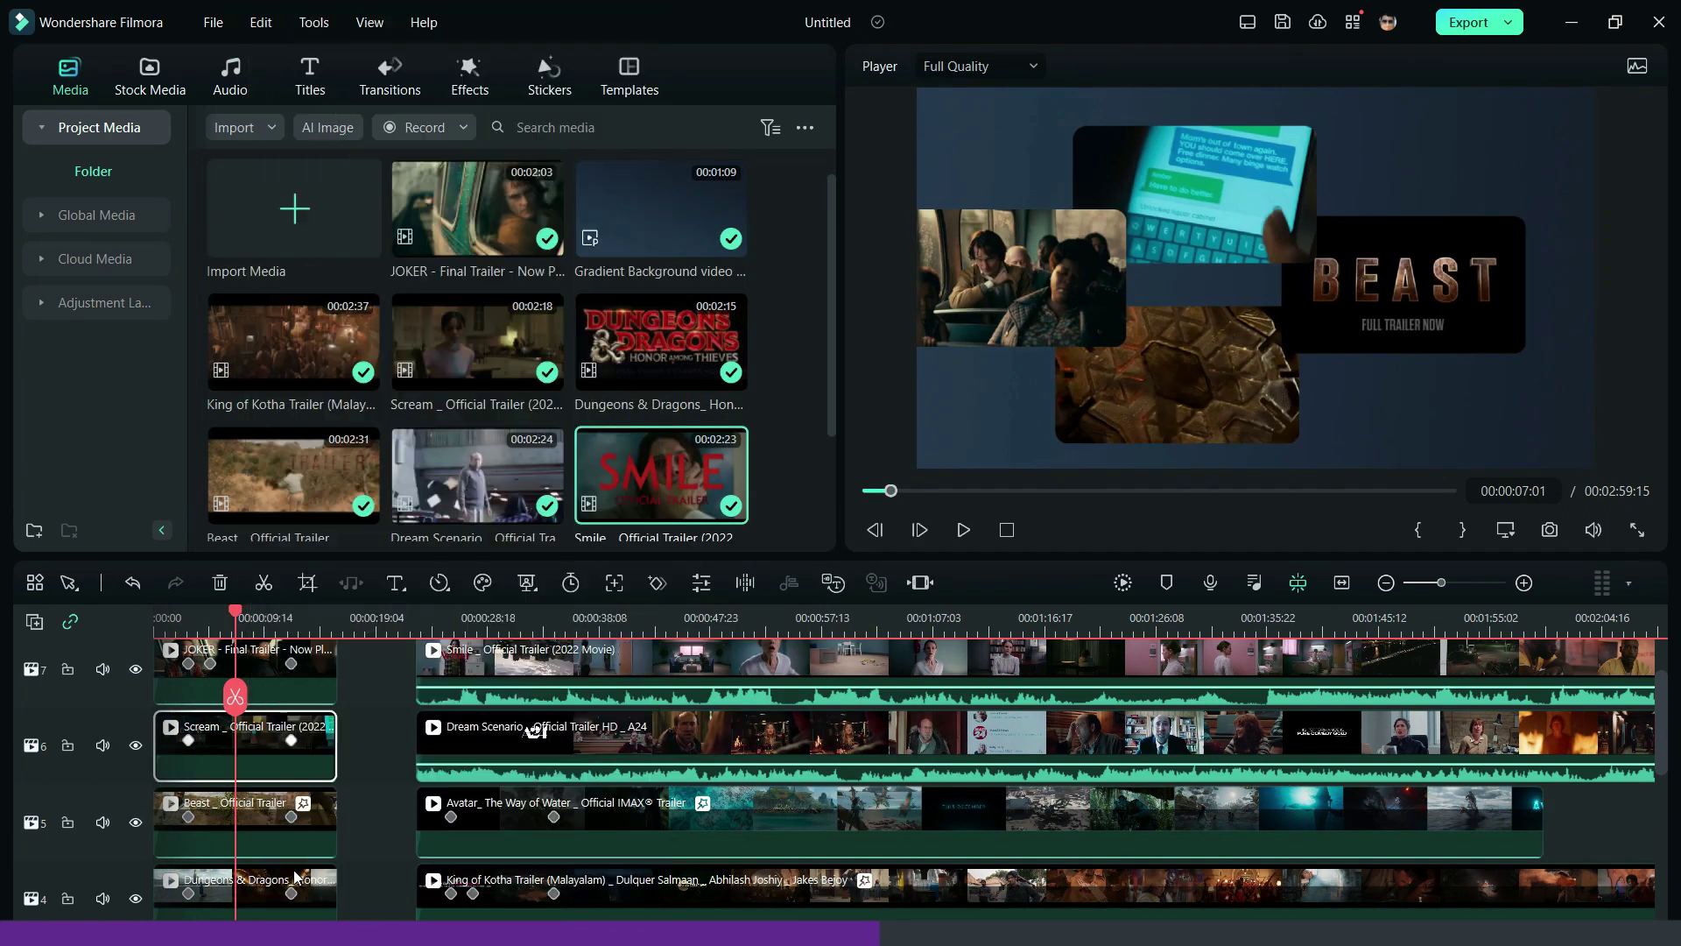
right_click(597, 751)
click(550, 612)
click(551, 701)
click(506, 745)
click(221, 584)
right_click(497, 751)
click(546, 897)
scroll(526, 873, up, 1)
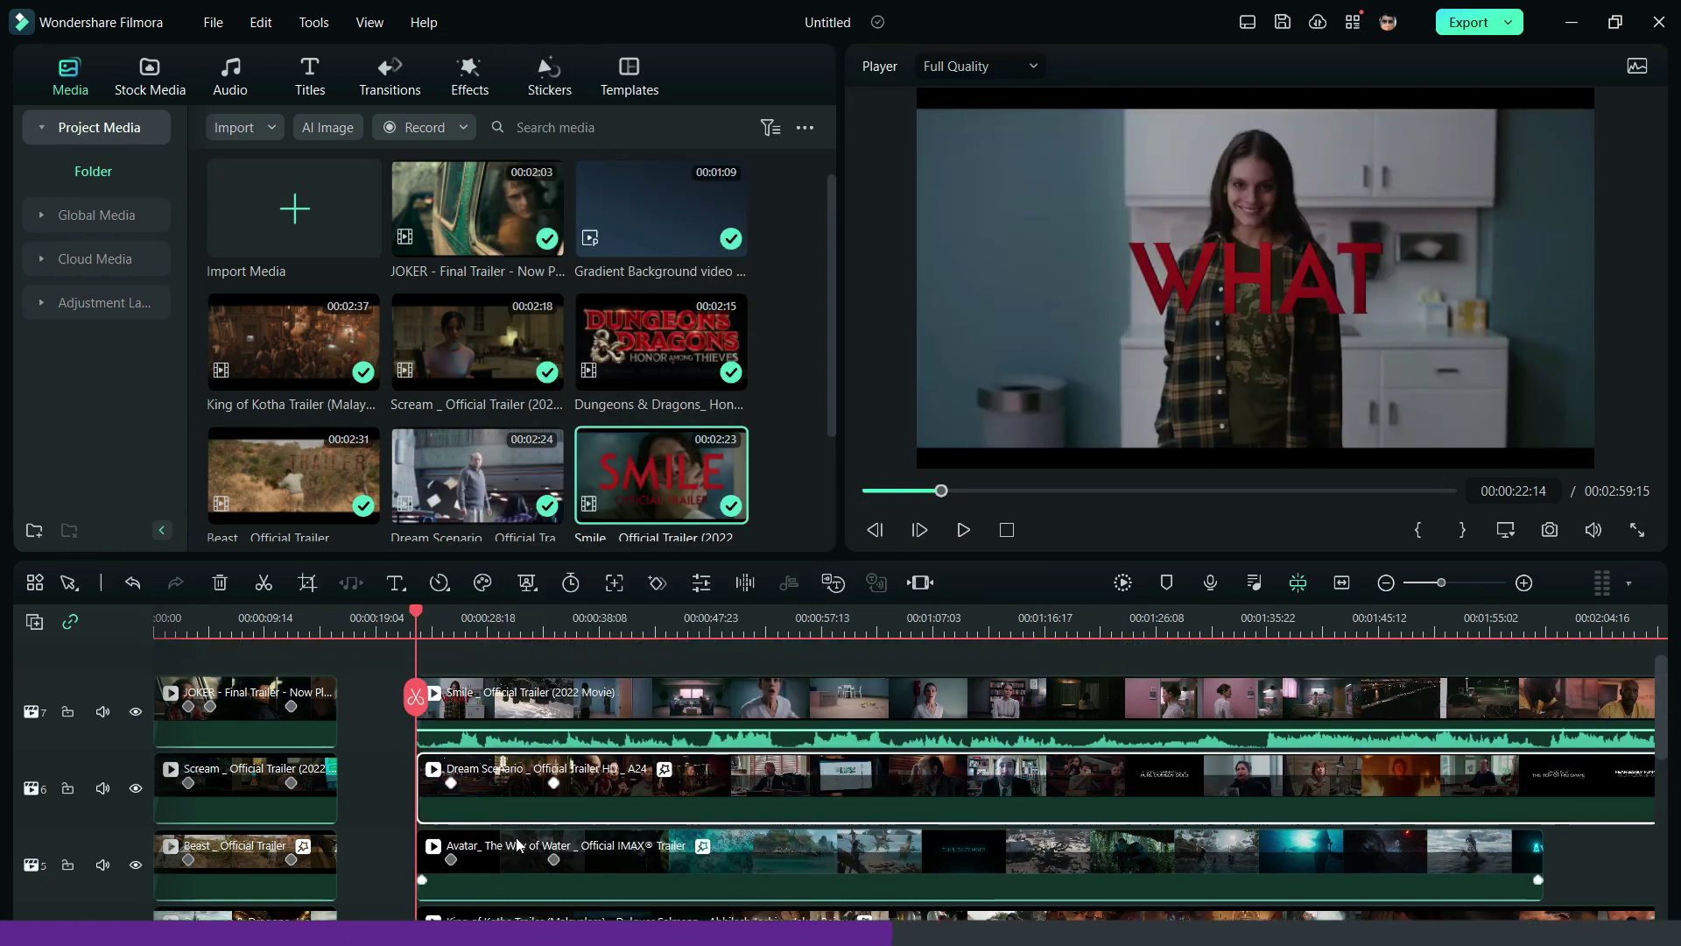
Step: Copy the Dungeons & Dragons clip's effects and paste them onto the Smile clip
scroll(527, 873, down, 1)
click(230, 618)
right_click(234, 891)
click(293, 873)
right_click(577, 677)
click(637, 889)
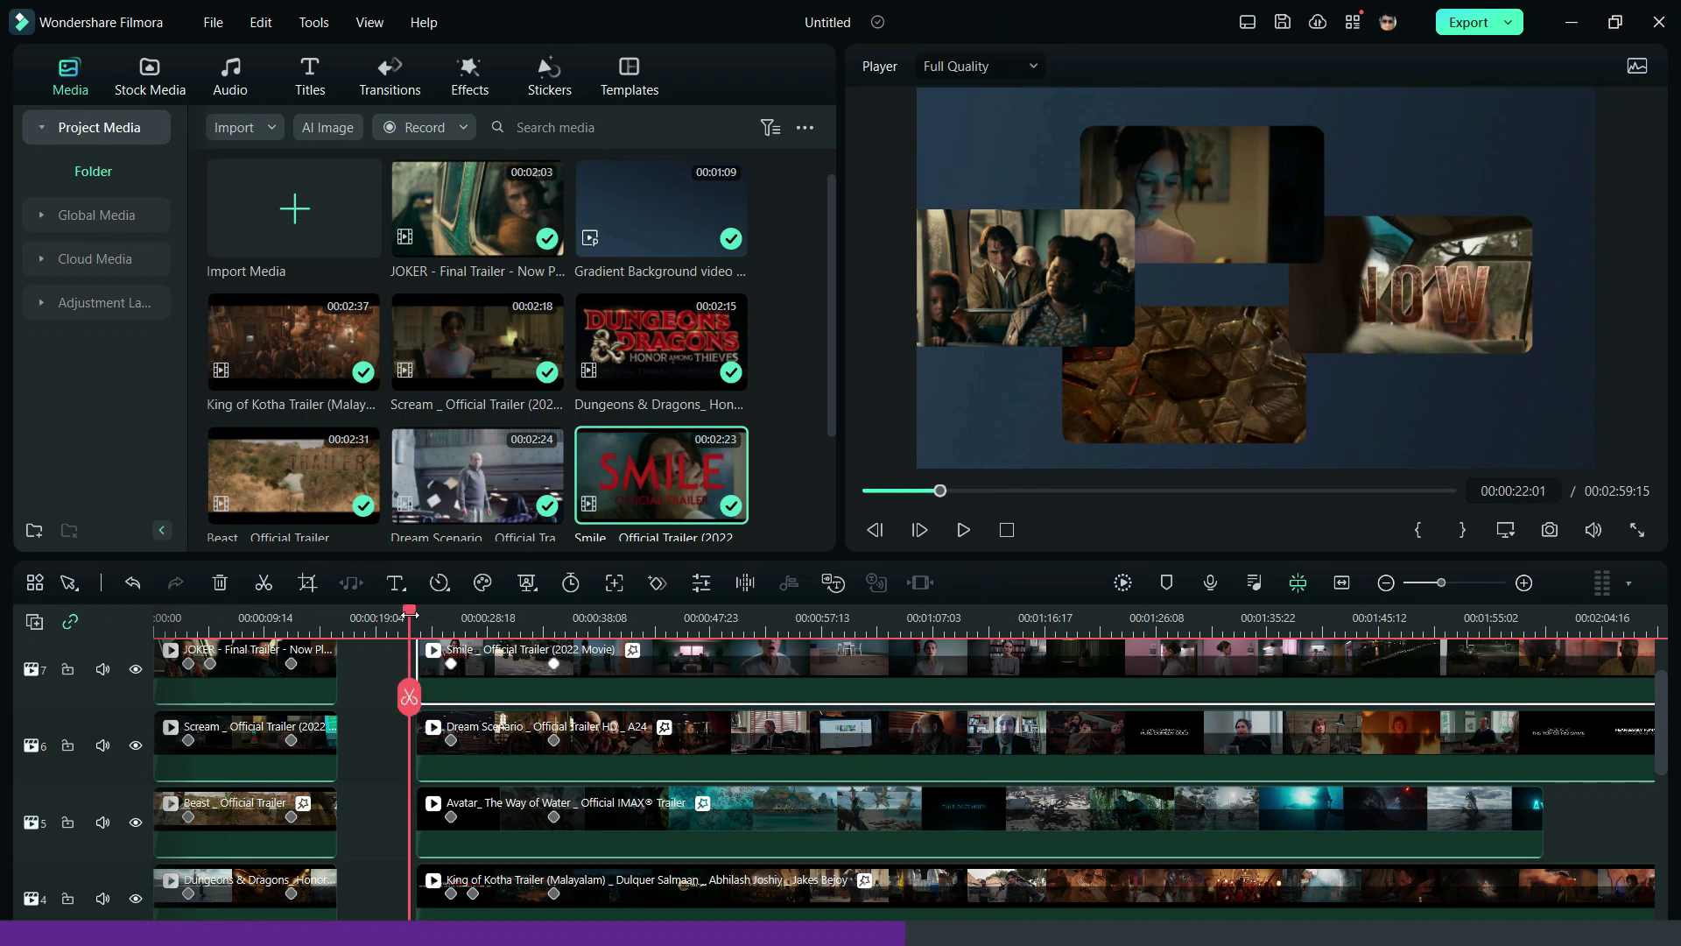
Step: Move the opening keyframes of the King of Kotha, Avatar, Dream Scenario and Smile clips to the start of each clip
scroll(453, 803, down, 1)
mouse_move(452, 809)
mouse_down()
mouse_move(474, 809)
mouse_move(430, 810)
mouse_up()
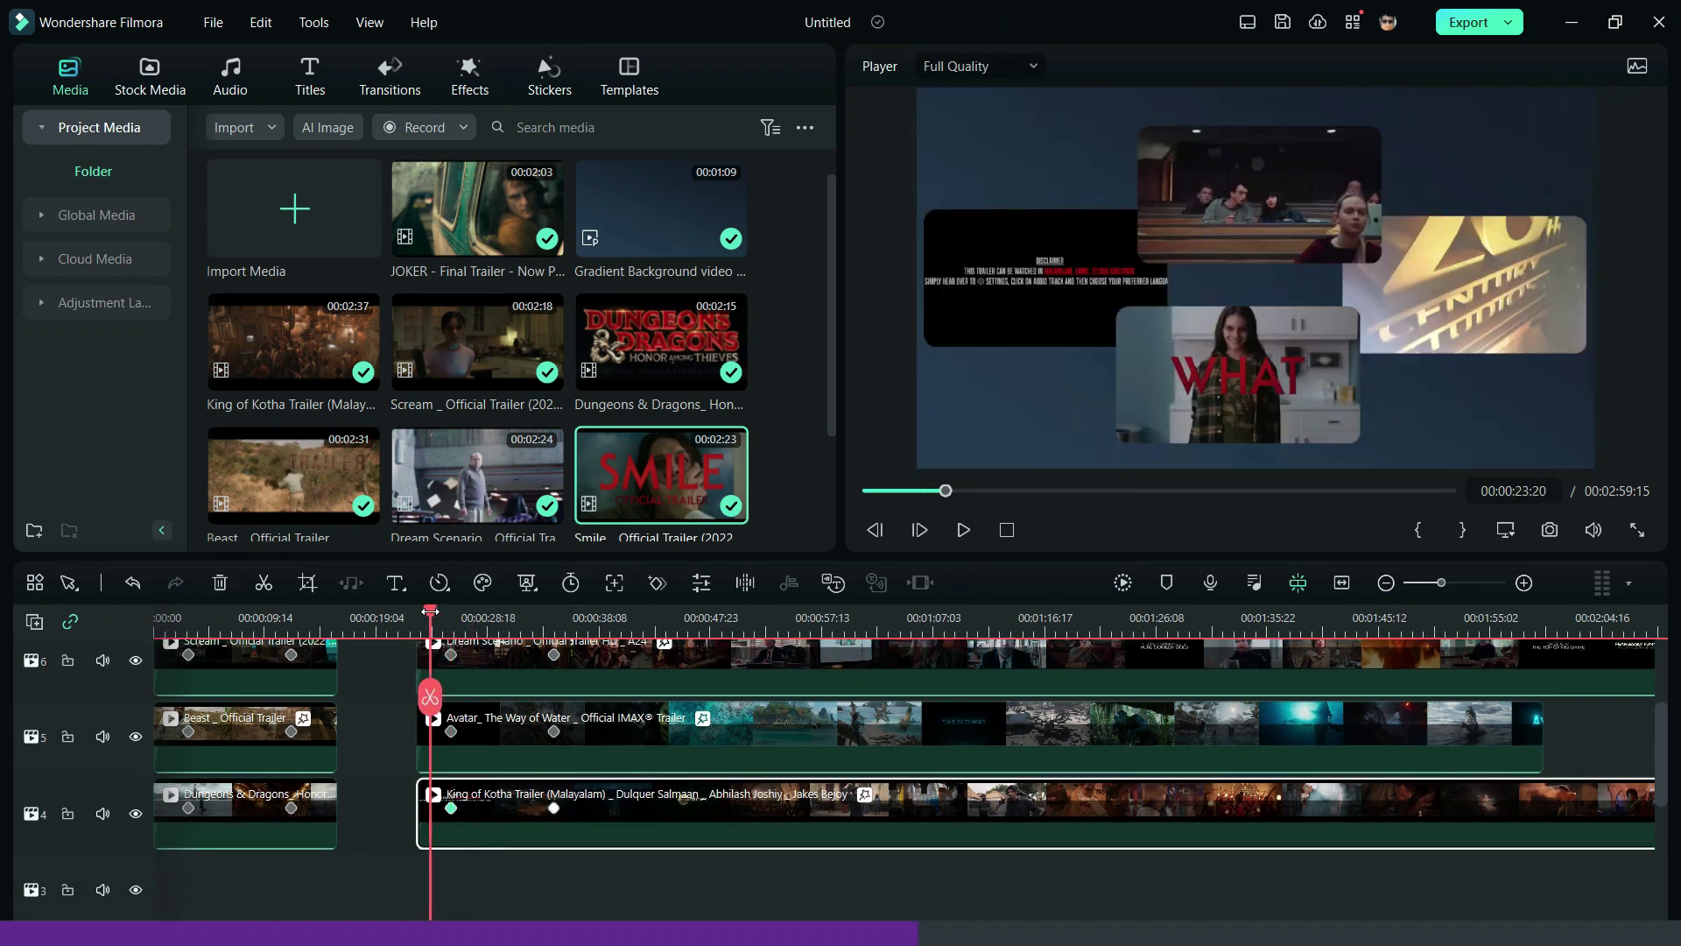
scroll(450, 807, up, 2)
drag(452, 749, 412, 757)
drag(451, 825, 414, 862)
scroll(447, 840, down, 1)
scroll(429, 858, down, 2)
click(448, 853)
Step: Move the closing keyframe of each second-group clip to about 00:00:33:00, and play the animation from 00:00:22:01
drag(554, 850, 535, 850)
drag(553, 774, 536, 776)
scroll(545, 778, up, 2)
drag(553, 783, 536, 781)
drag(553, 706, 536, 705)
click(409, 629)
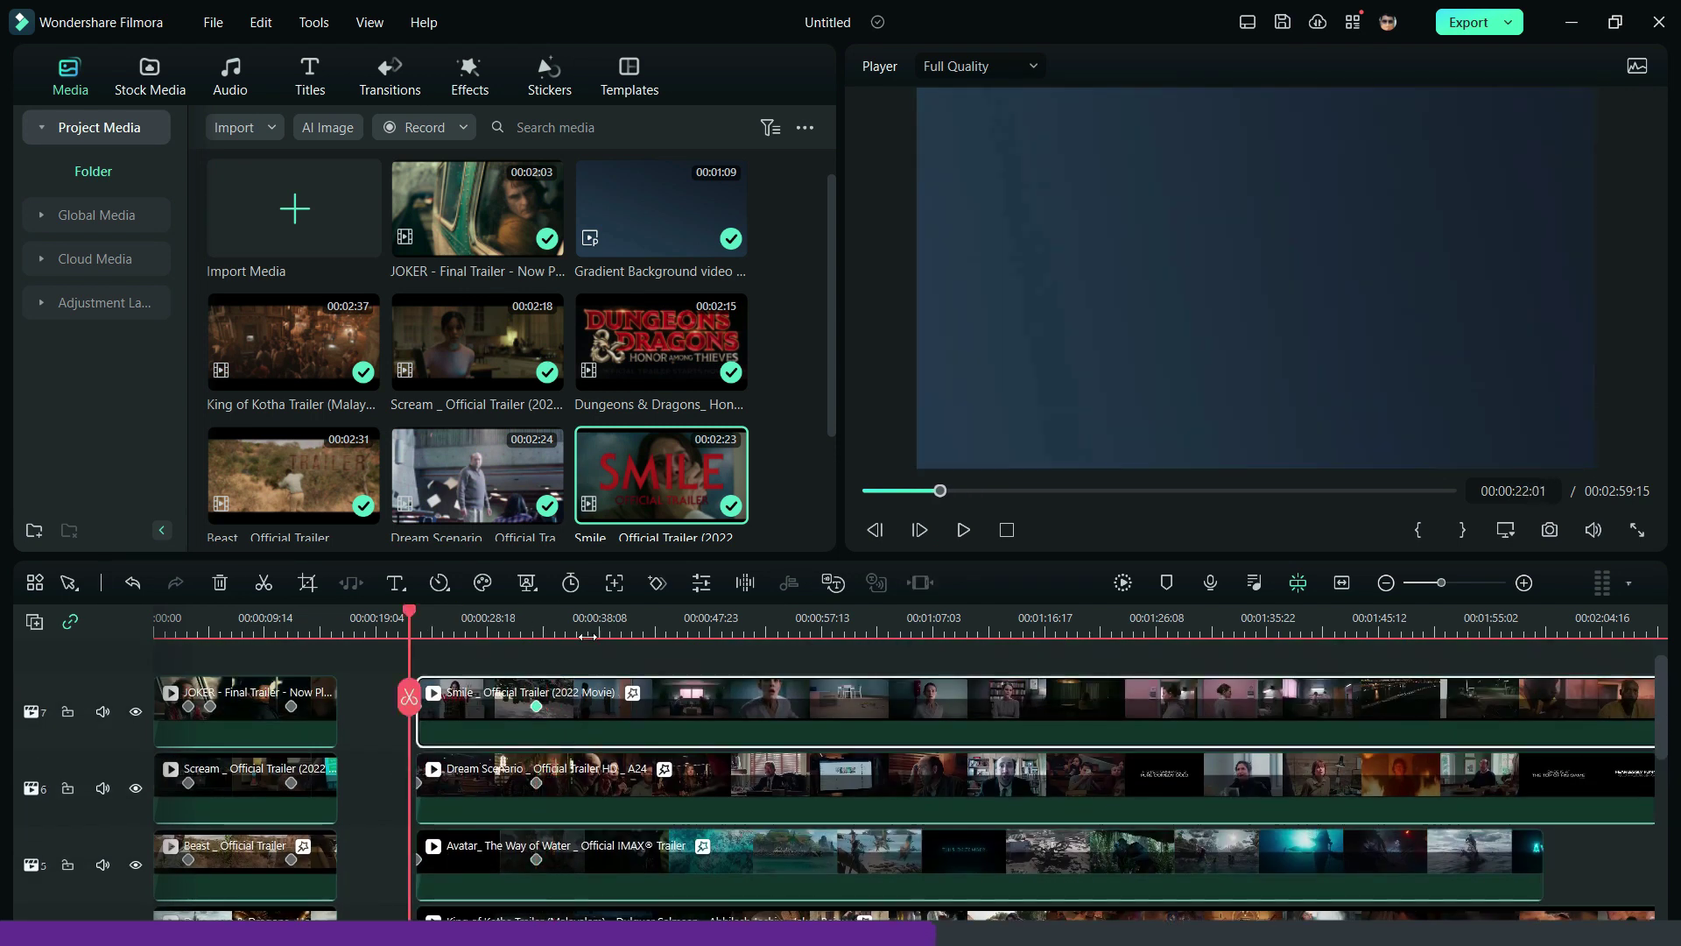
click(963, 532)
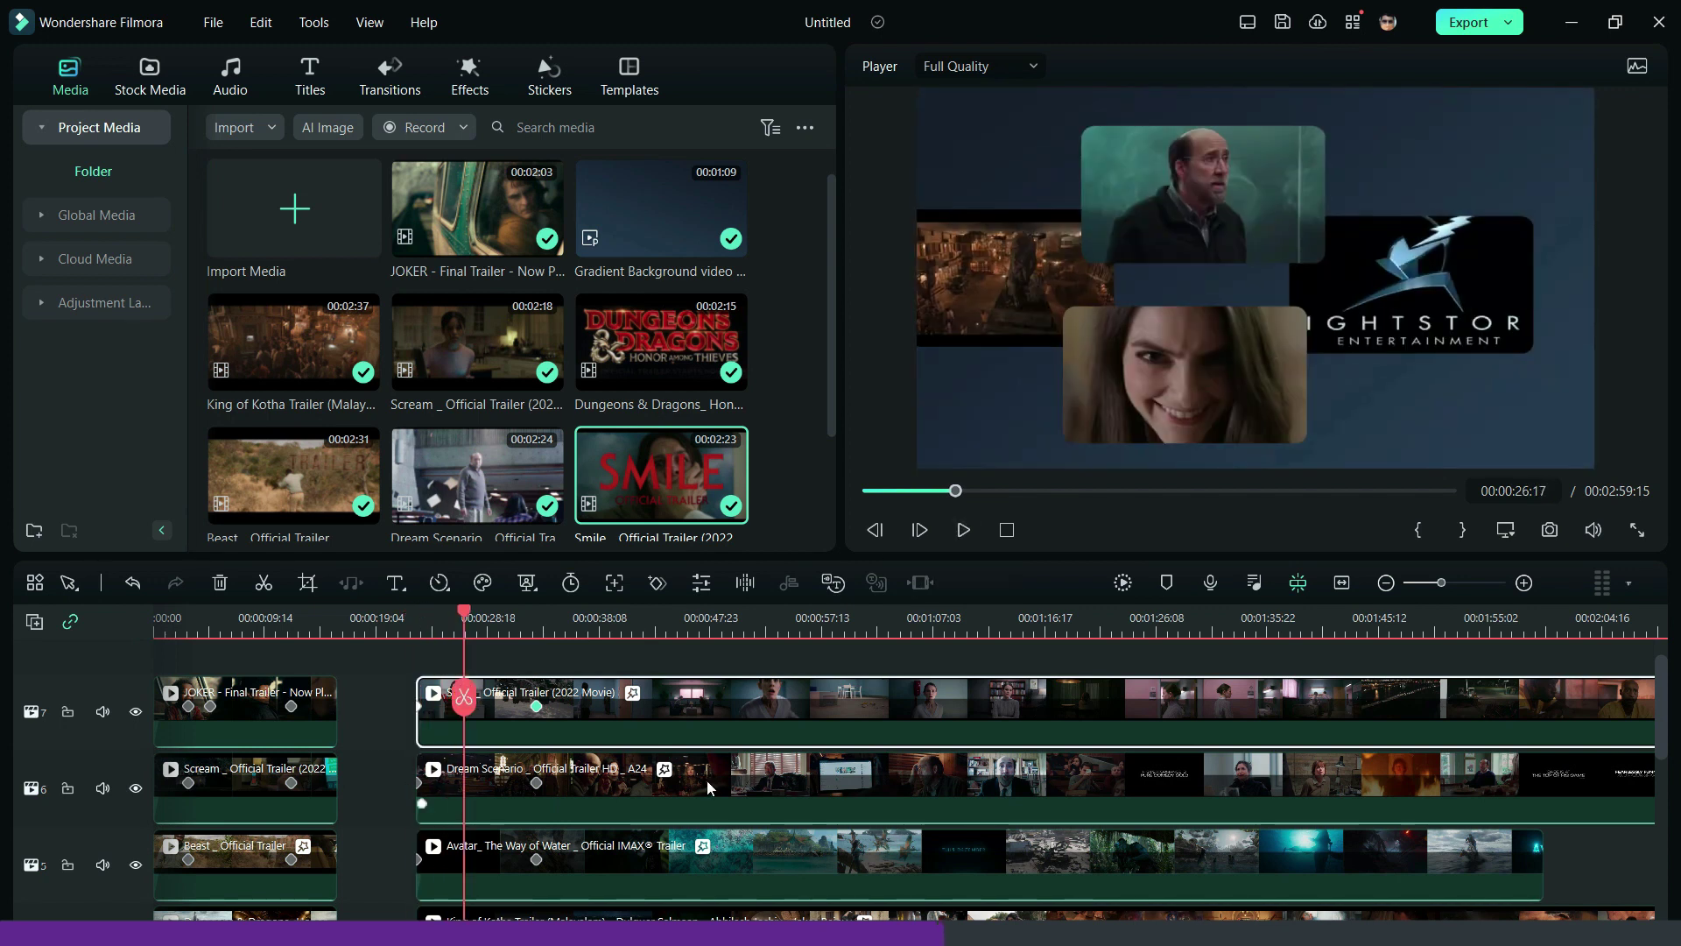
Step: Cut about four seconds off the start of the King of Kotha clip and realign the clip and its keyframes with the other second-group clips
scroll(707, 781, down, 1)
double_click(630, 894)
drag(420, 893, 483, 893)
drag(490, 704, 473, 711)
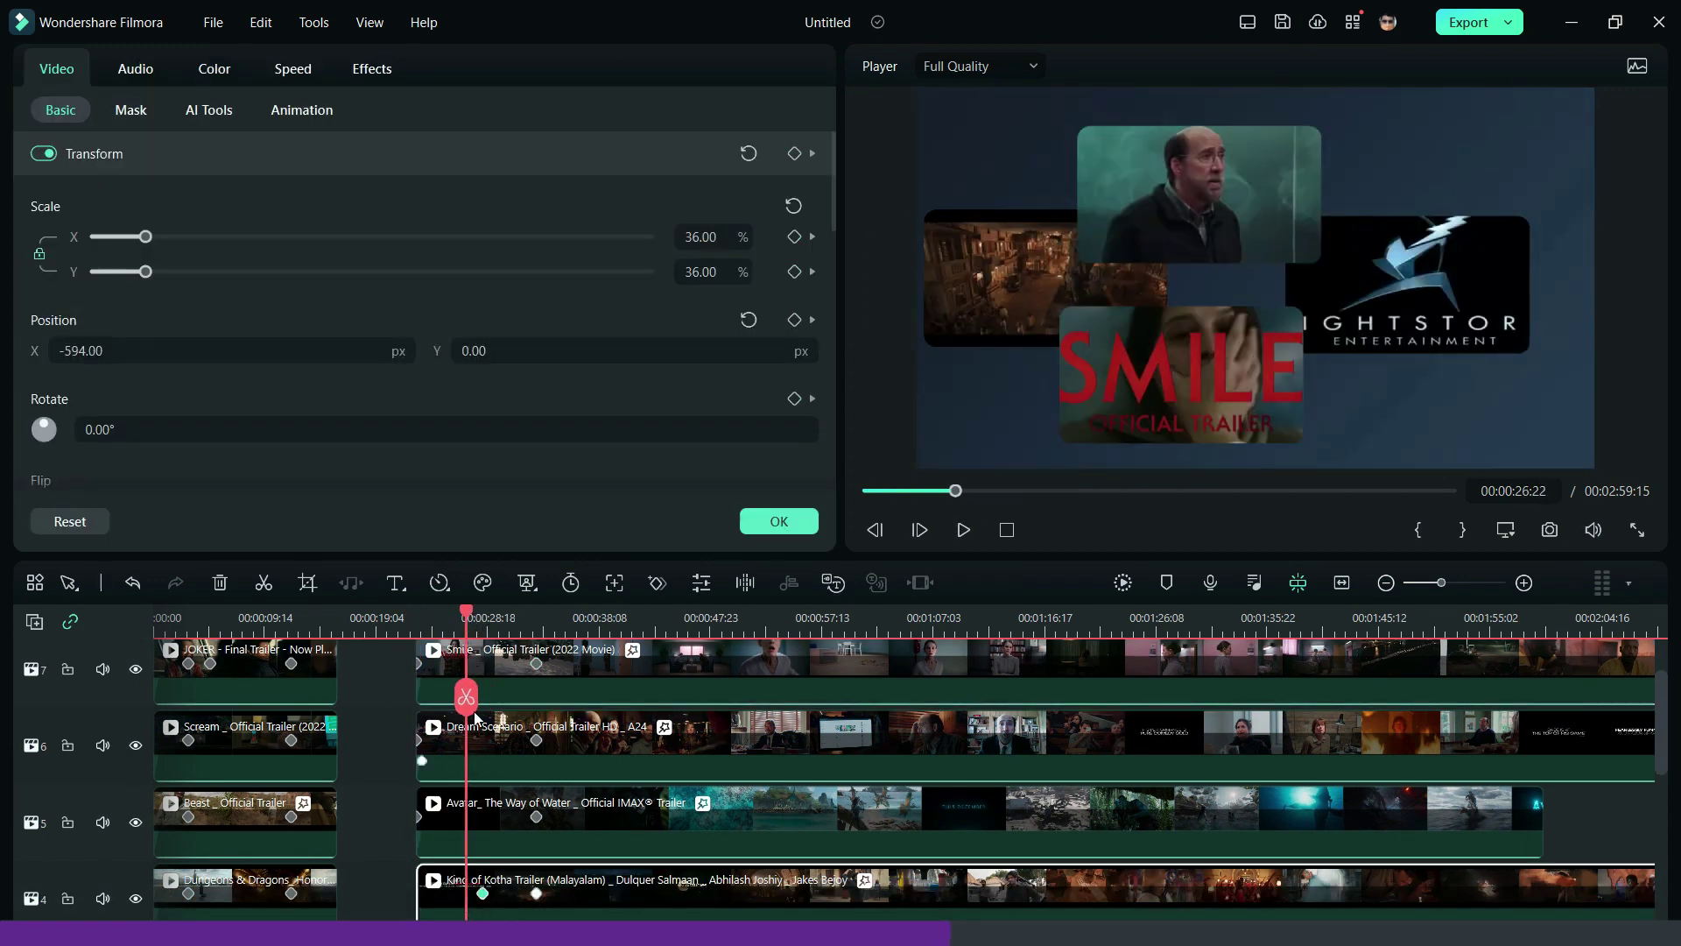
click(473, 707)
click(437, 895)
click(220, 583)
drag(434, 894, 419, 894)
drag(485, 894, 536, 894)
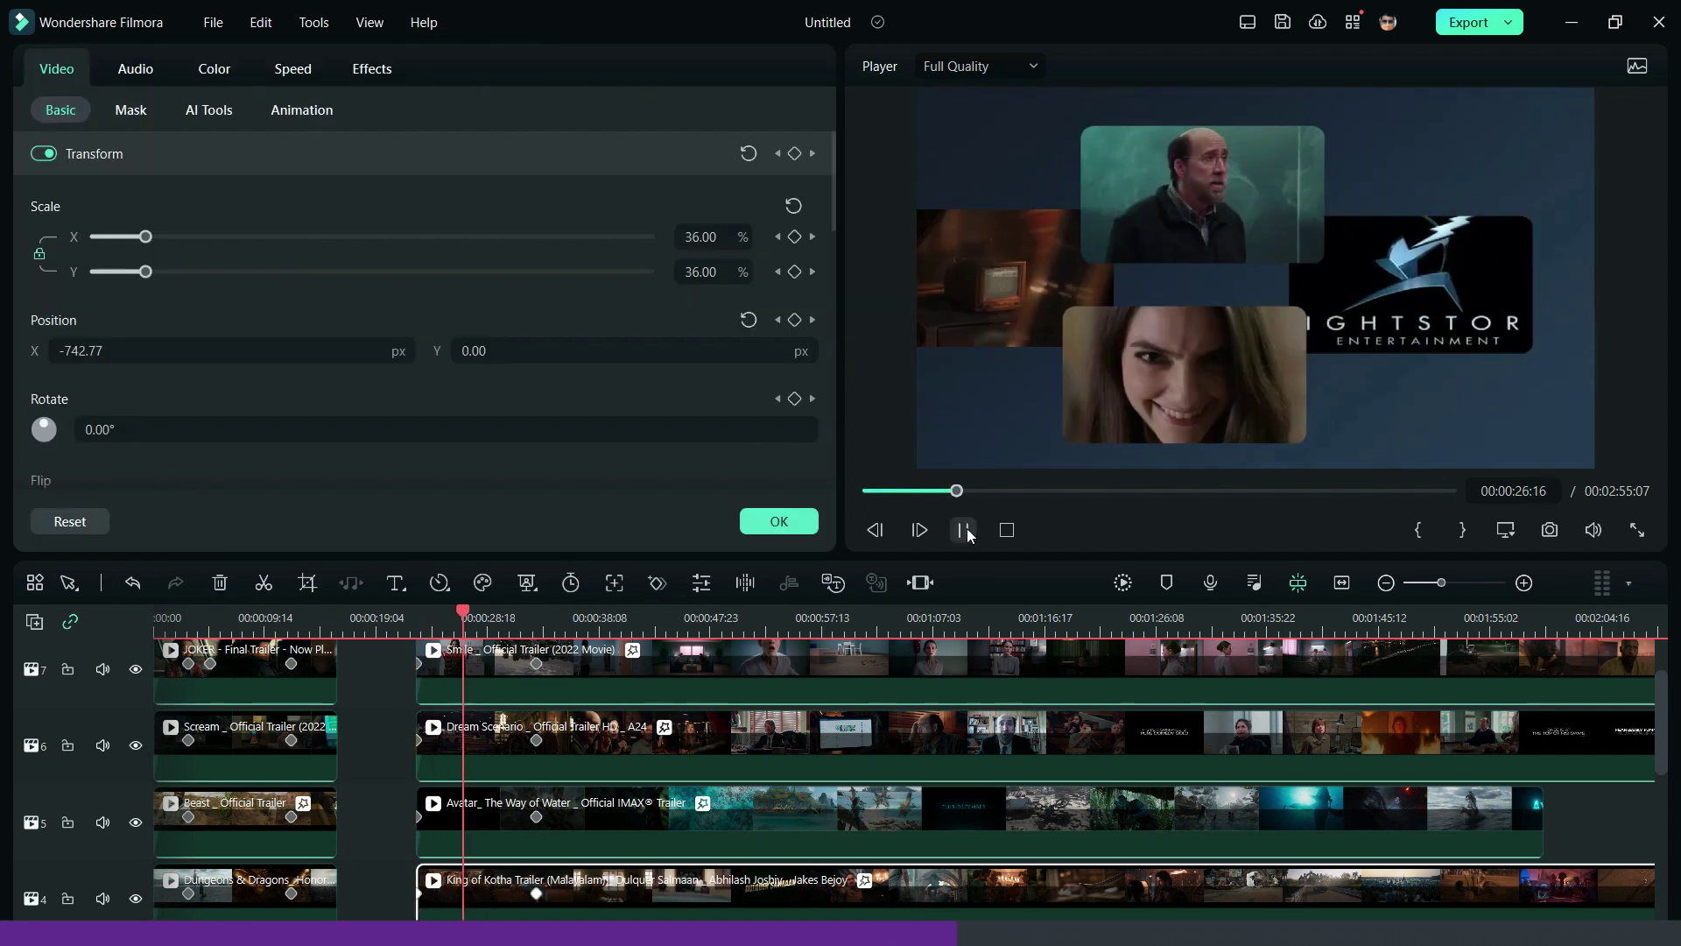
Step: Cut about eight seconds off the start of the Avatar clip and realign it with the other second-group clips
click(964, 531)
drag(420, 816, 522, 816)
click(464, 814)
click(219, 583)
Step: Cut the opening off the Smile clip and reset its keyframes to the clip's start and about 00:00:33:00
drag(417, 610, 491, 610)
scroll(665, 791, up, 1)
click(456, 711)
click(220, 583)
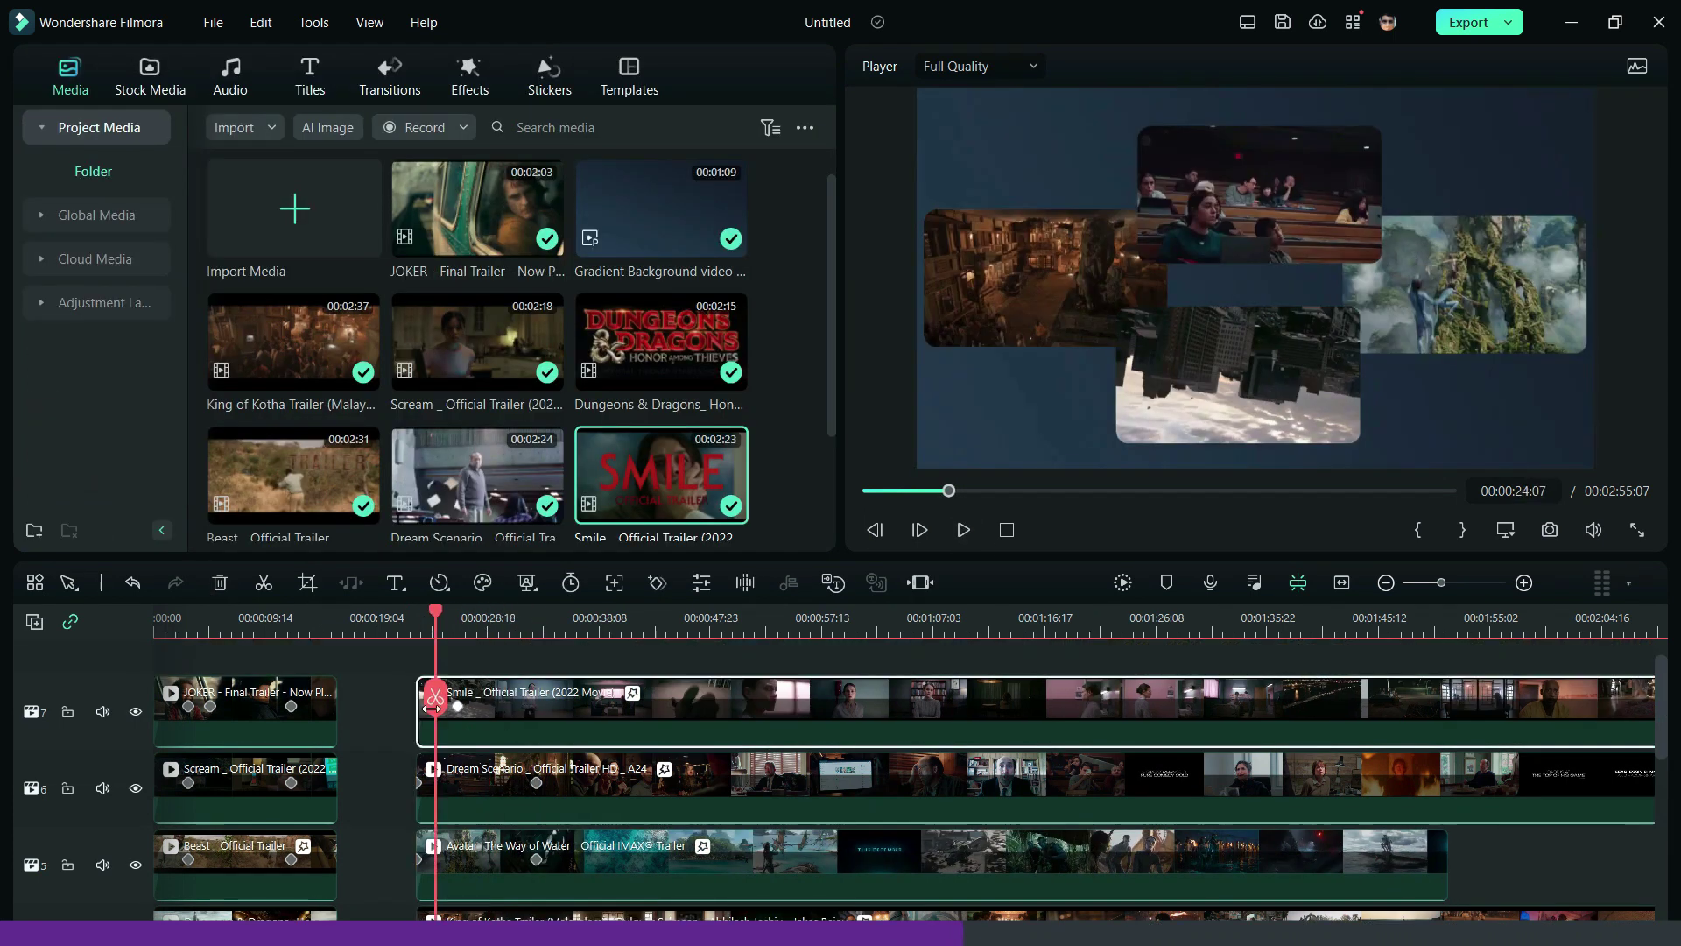
drag(431, 707, 419, 707)
click(964, 531)
drag(457, 707, 536, 699)
click(964, 530)
Step: Adjust the horizontal positions of the King of Kotha and Avatar clips at their closing keyframes, about 00:00:32:23
scroll(592, 840, down, 1)
double_click(592, 854)
scroll(234, 354, down, 20)
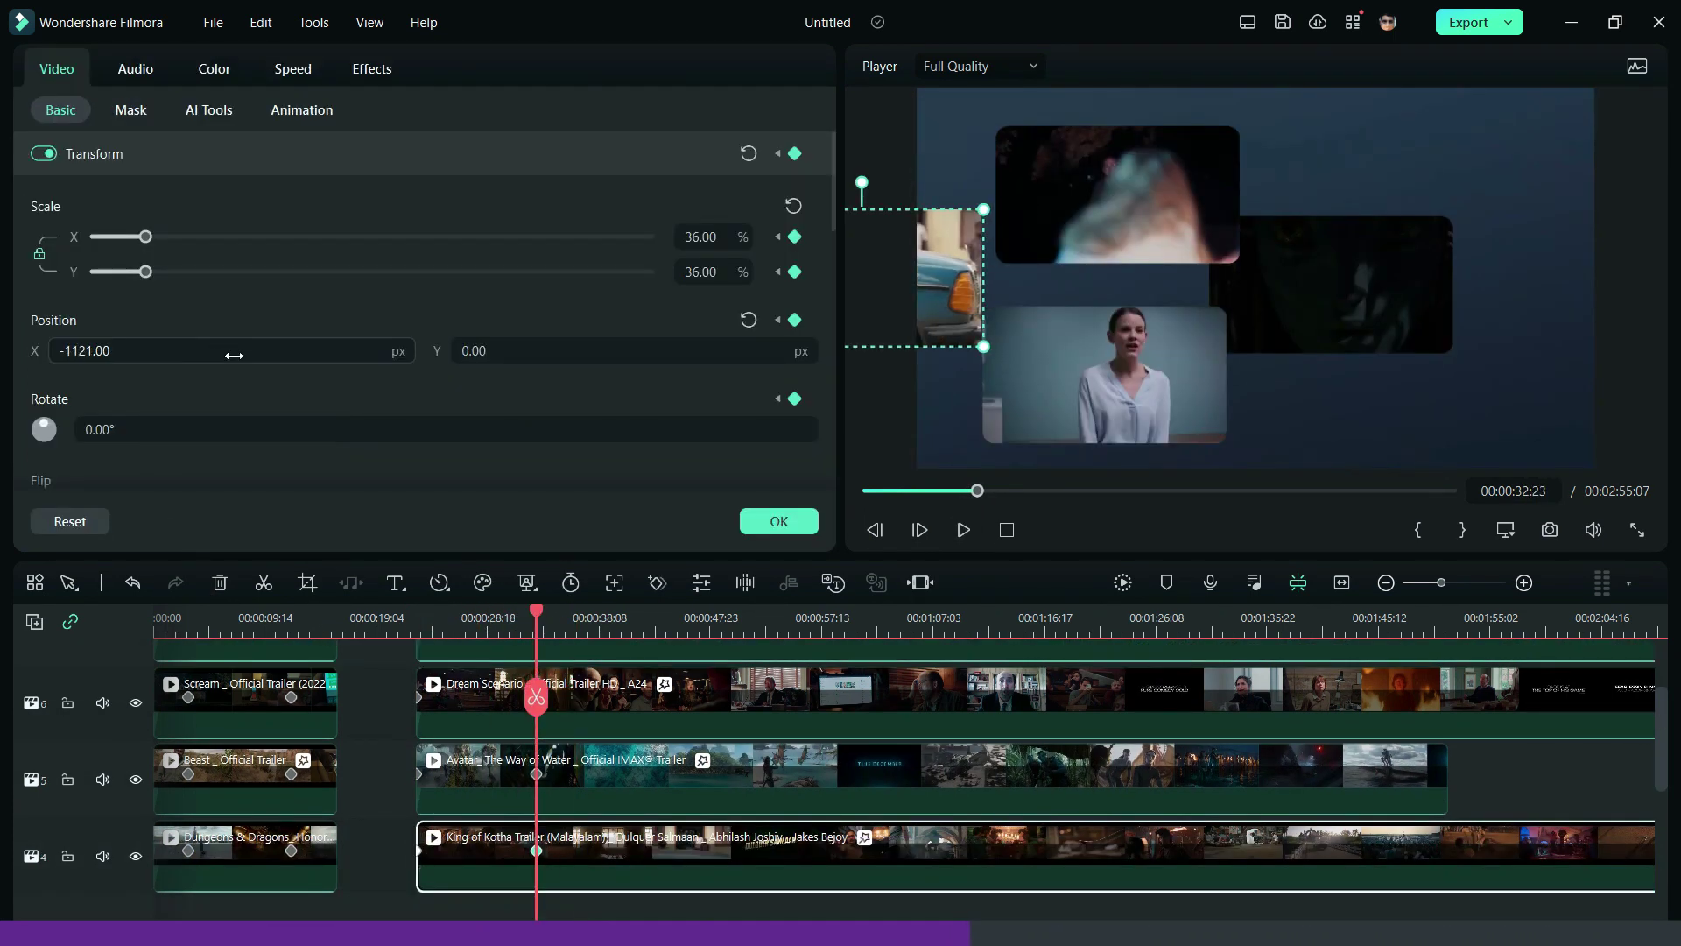
mouse_move(536, 611)
mouse_down()
mouse_move(481, 612)
mouse_move(535, 611)
mouse_up()
click(592, 778)
click(171, 360)
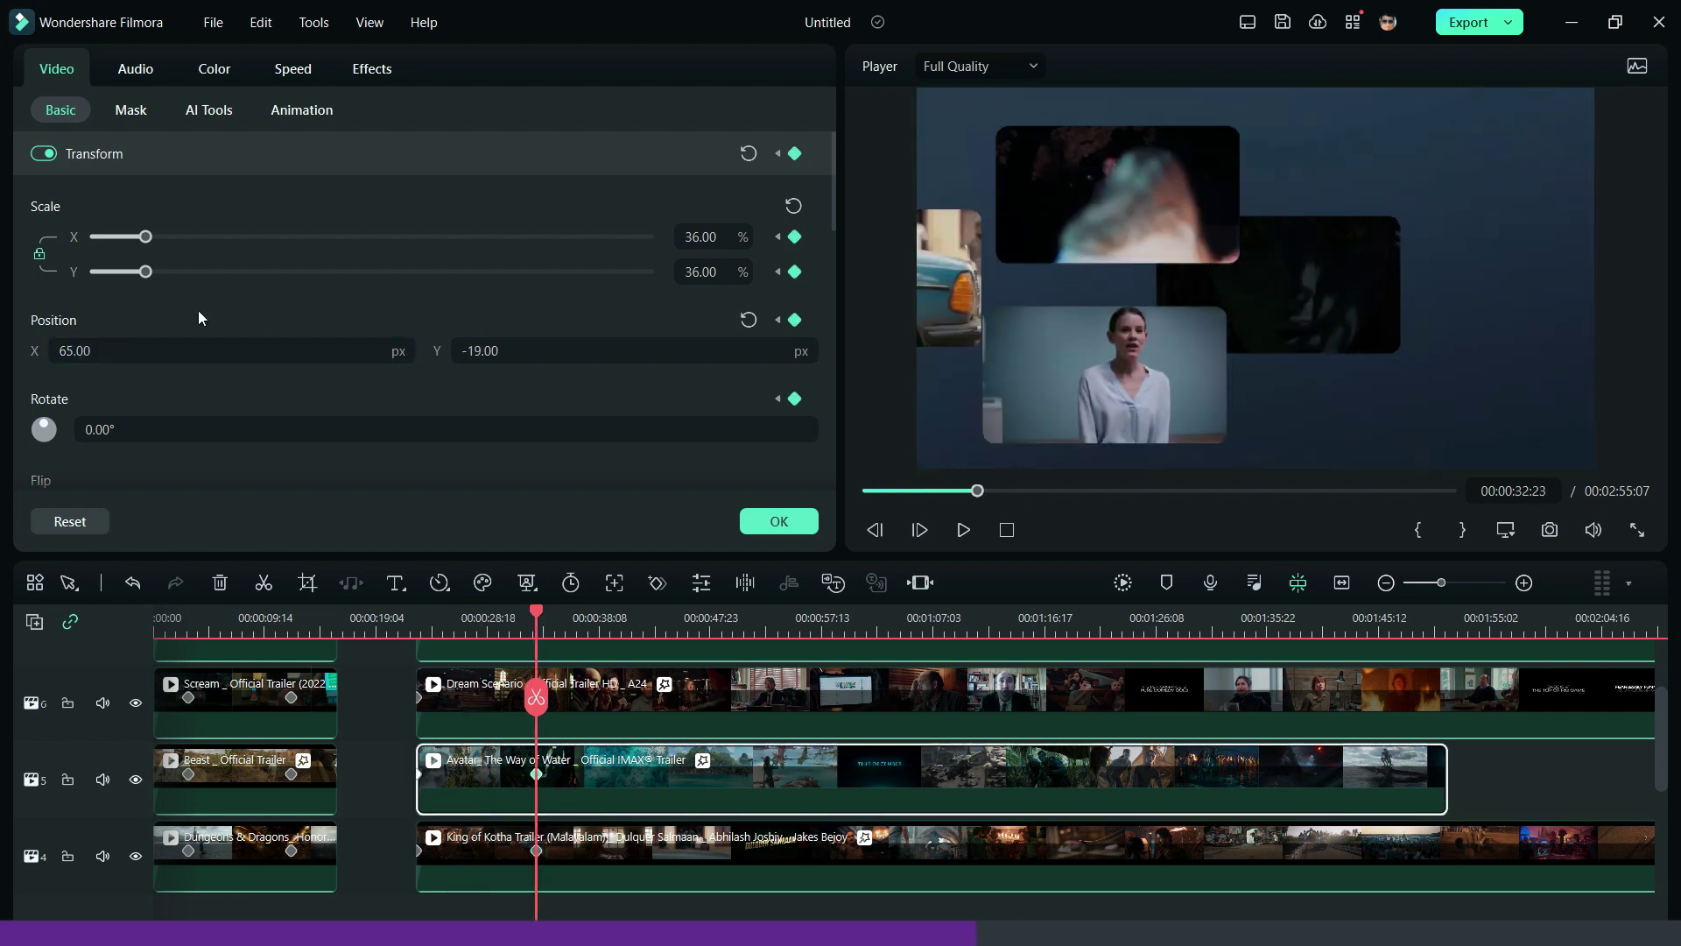
key(Down)
key(Down)
key(Down)
key(Down)
key(Down)
key(Down)
key(Down)
key(Down)
Step: Fine-tune the closing horizontal positions of the Avatar, King of Kotha, Dream Scenario and Smile clips into an overlapping cluster, and play the animation
scroll(574, 770, up, 1)
click(574, 770)
click(570, 840)
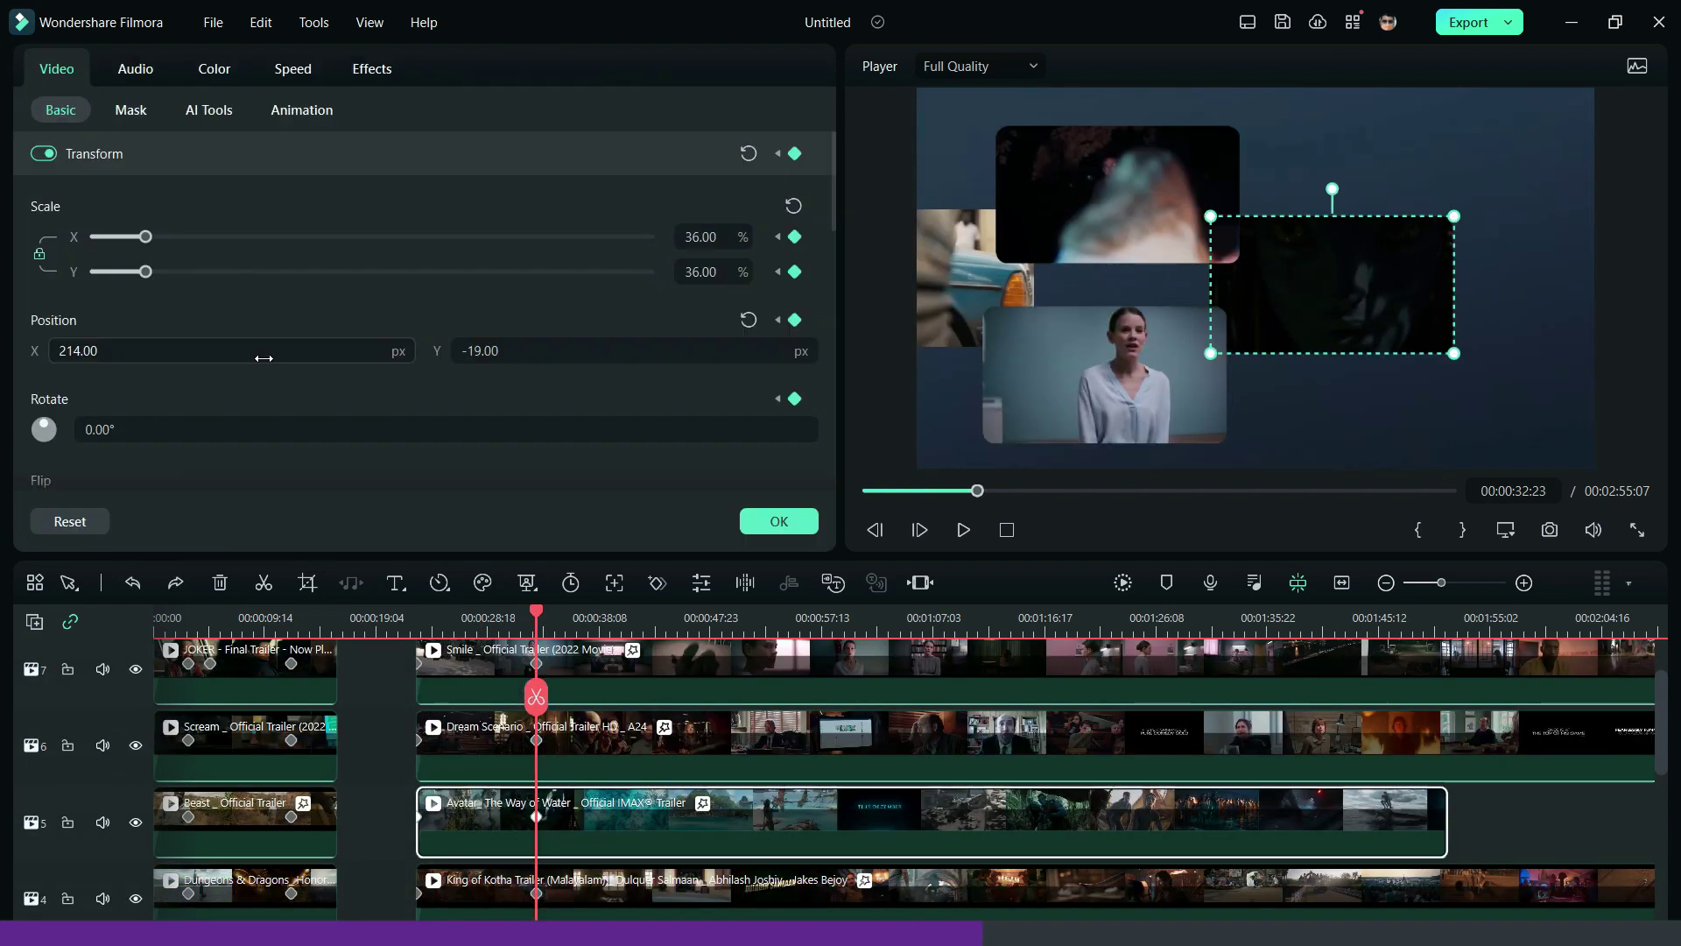
click(508, 889)
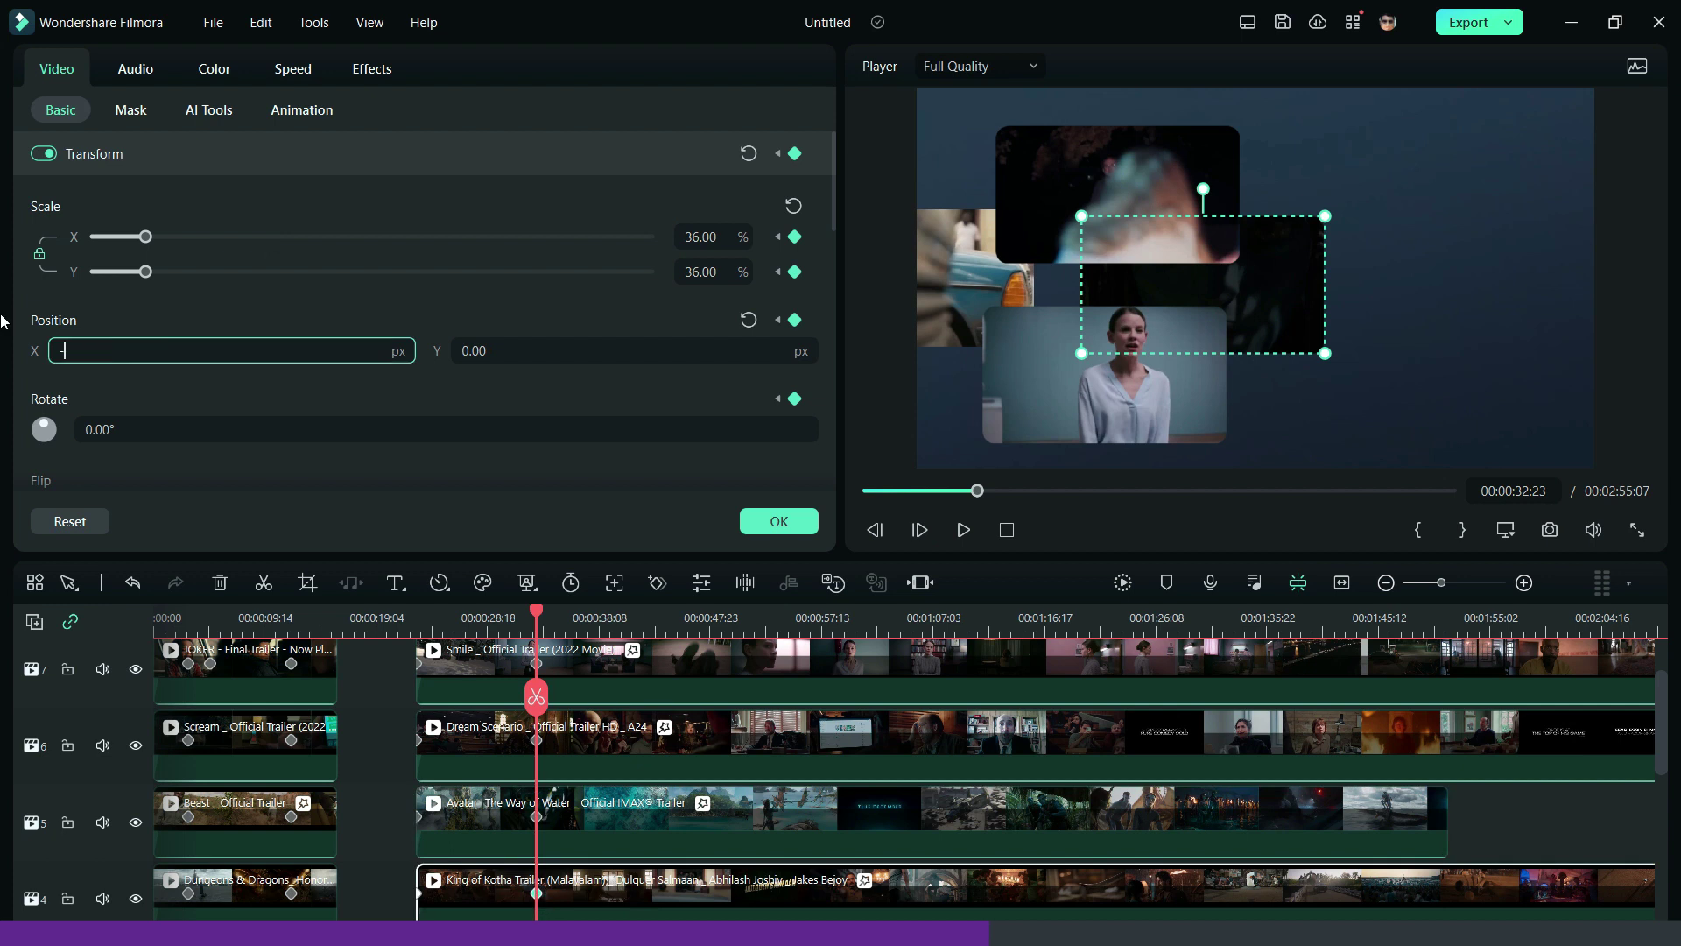
click(506, 815)
scroll(504, 771, up, 1)
click(502, 760)
click(497, 700)
drag(116, 351, 7, 333)
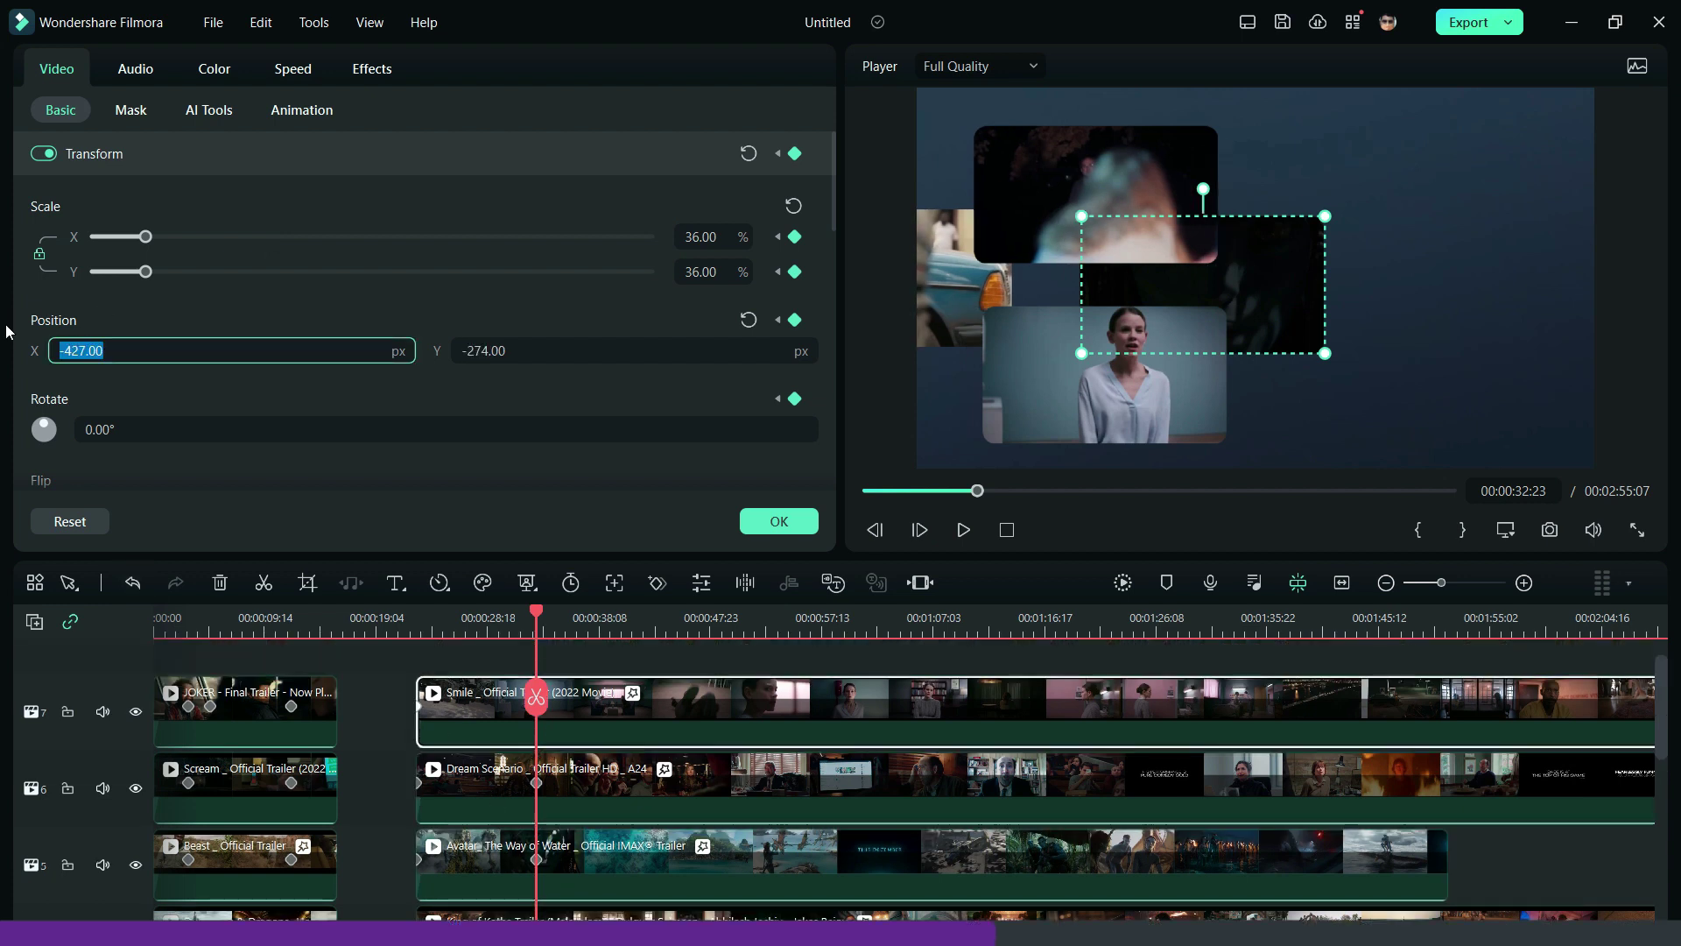
click(331, 396)
click(411, 625)
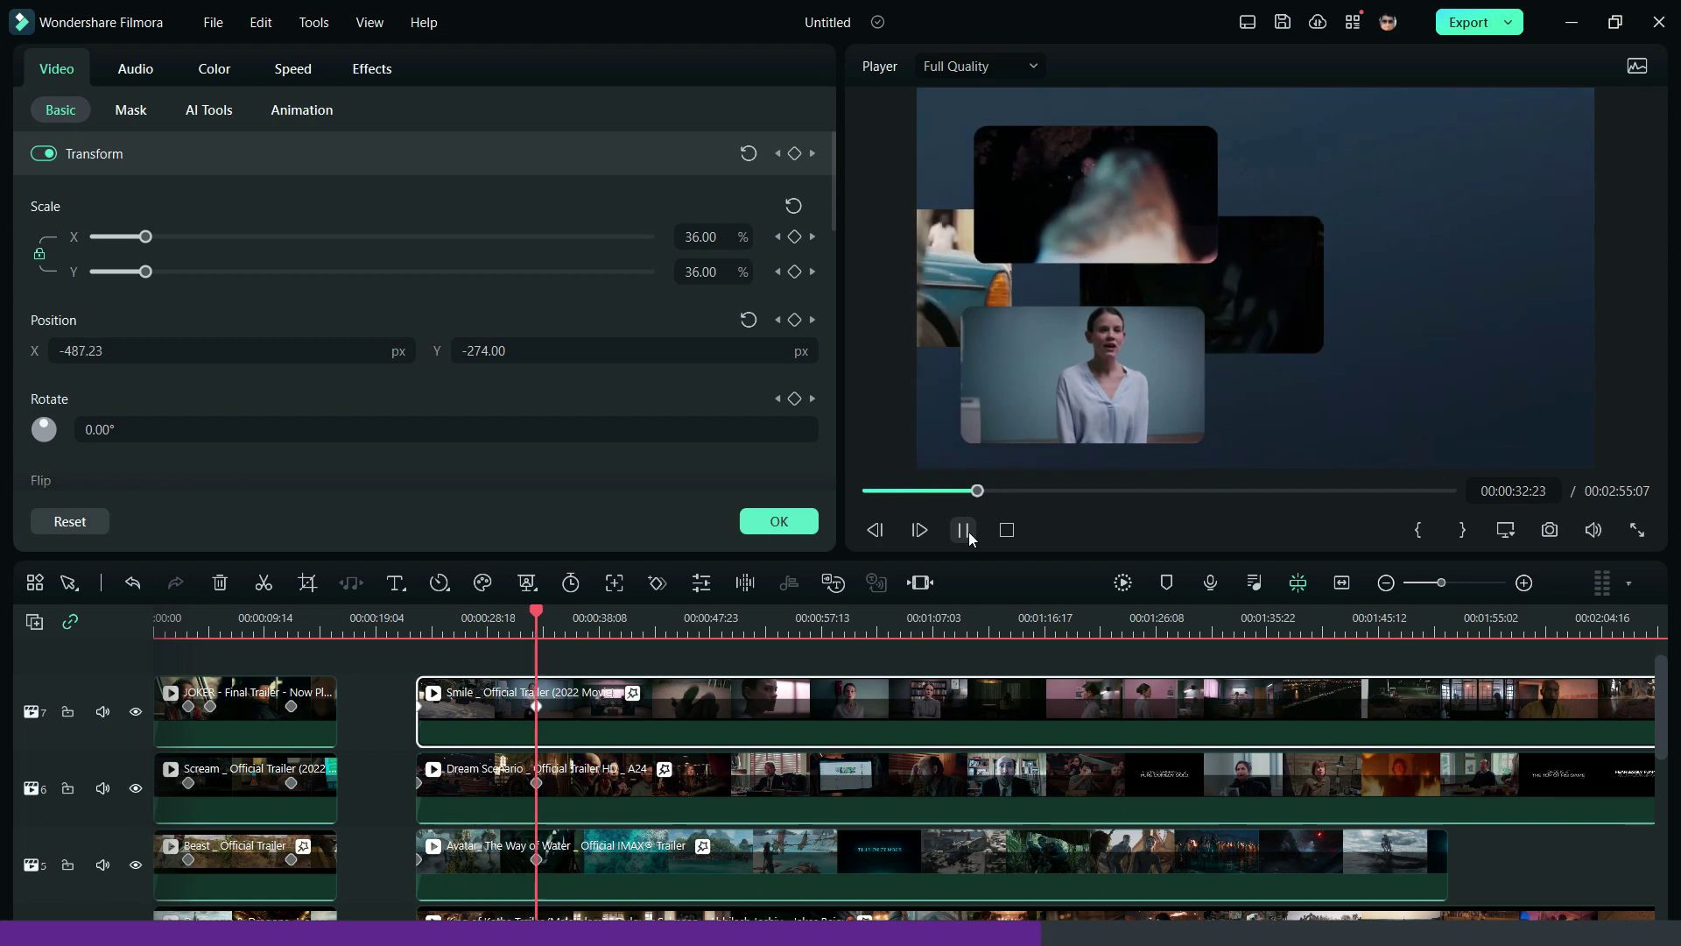
click(963, 530)
Step: Add a title on a new track above the Smile clip at 00:00:33:08 and set its text to THE
click(396, 582)
click(416, 613)
drag(585, 762, 542, 618)
drag(565, 727, 554, 727)
double_click(562, 728)
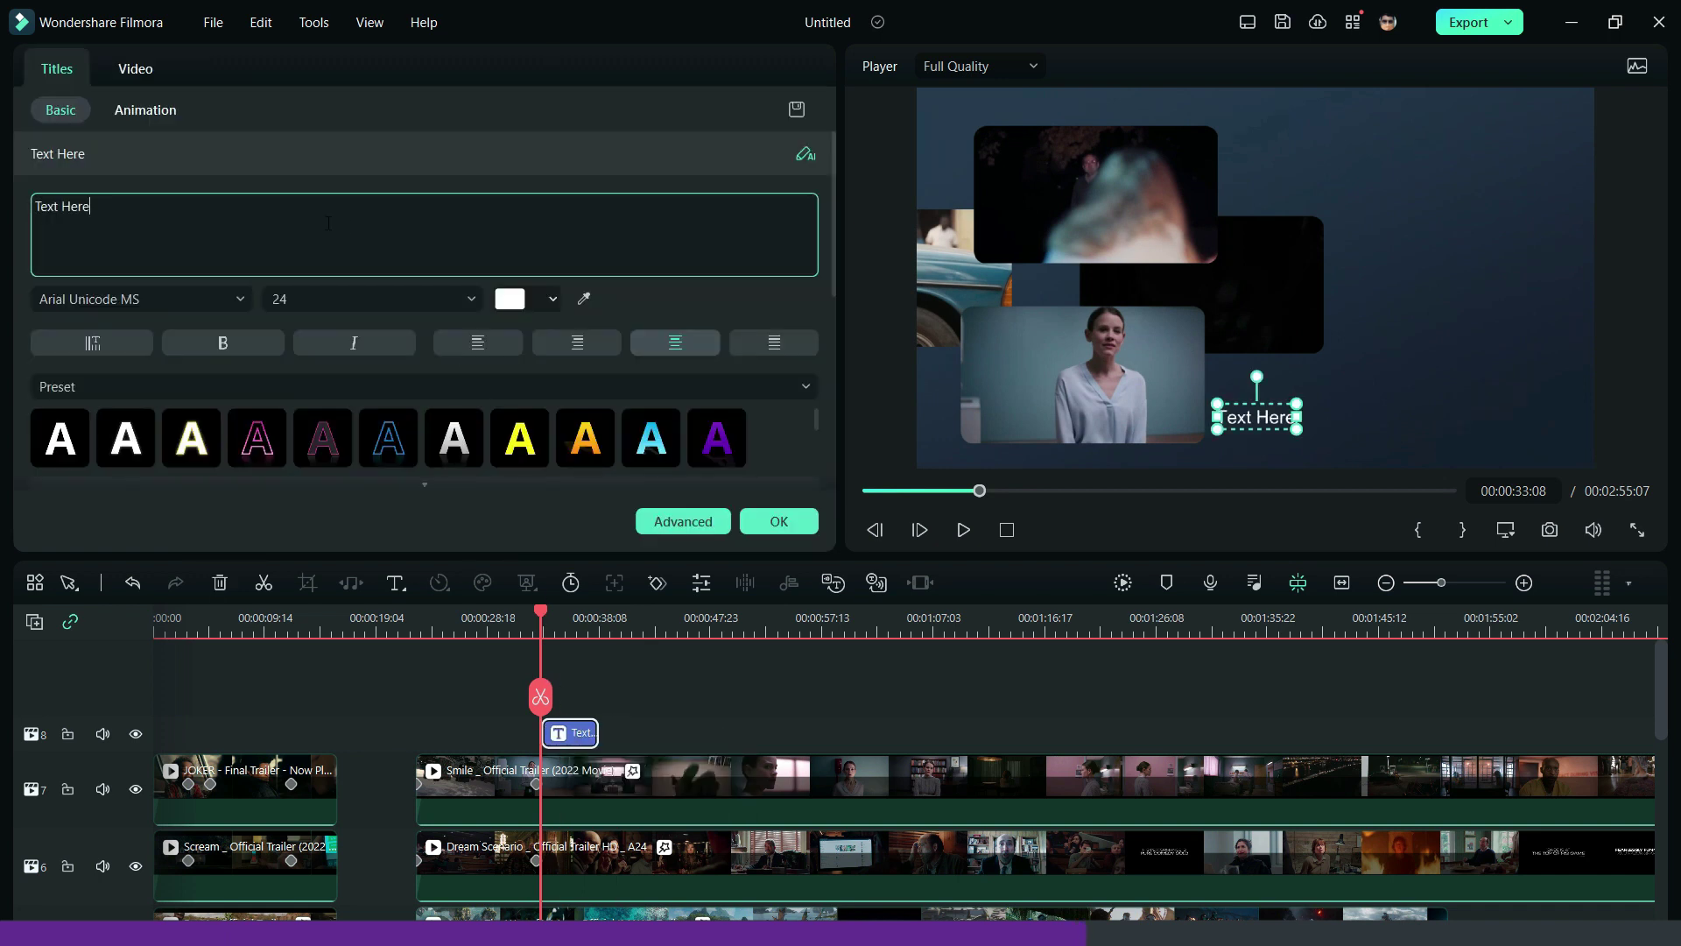
key(Caps_Lock)
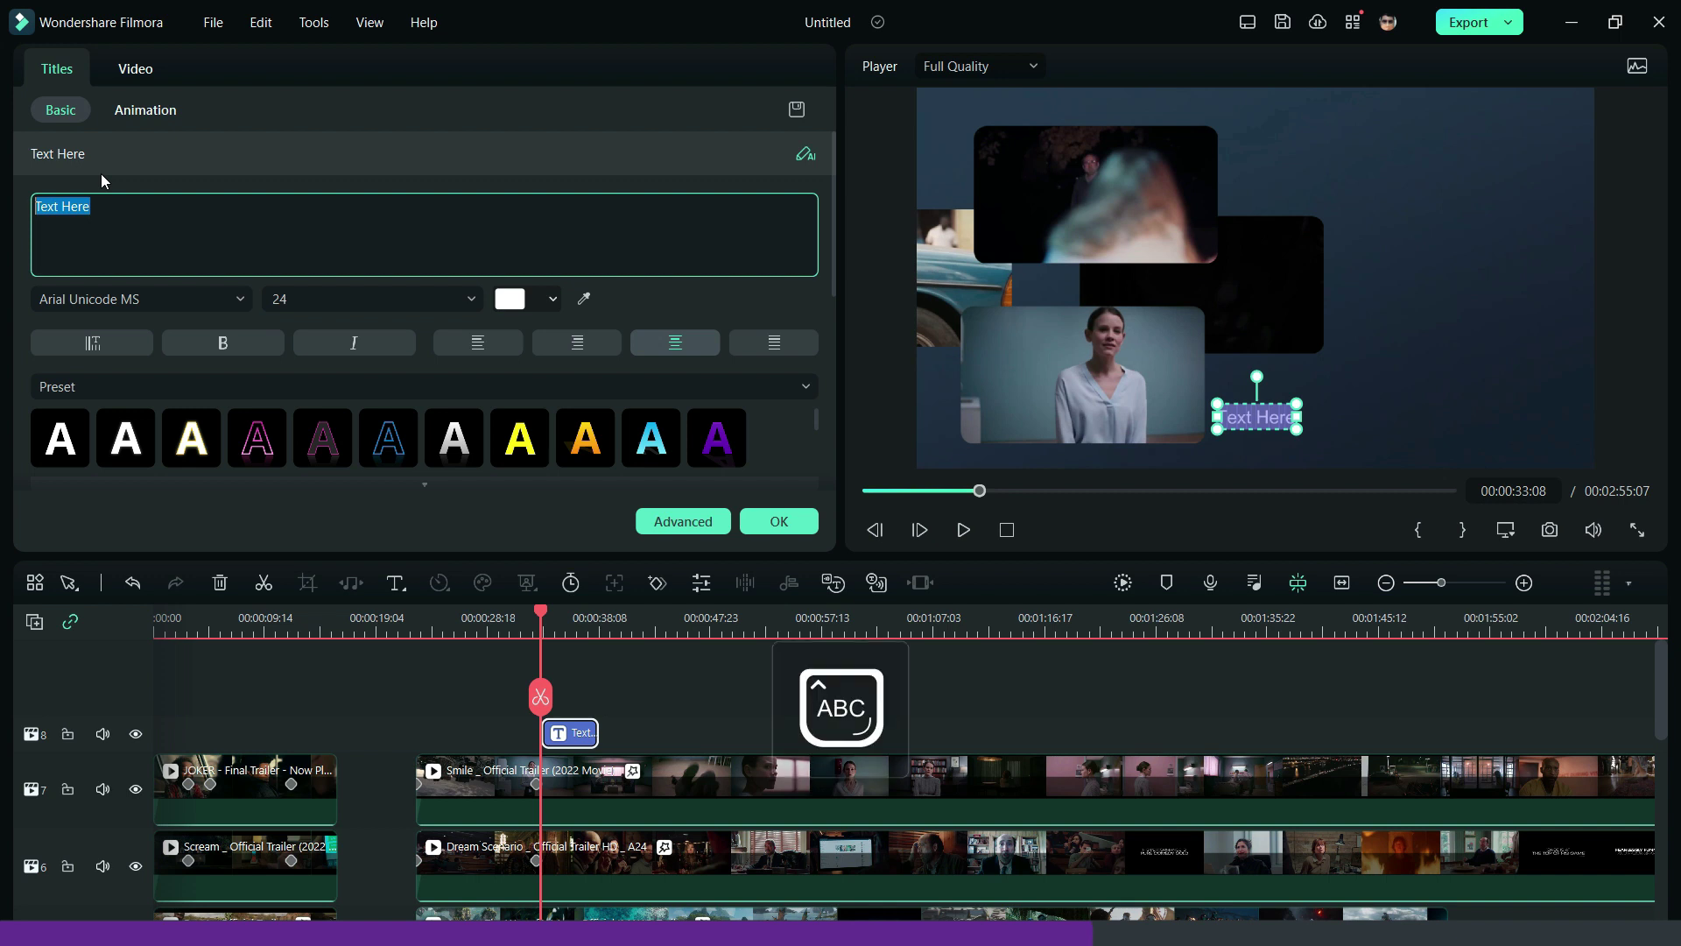
text(THE)
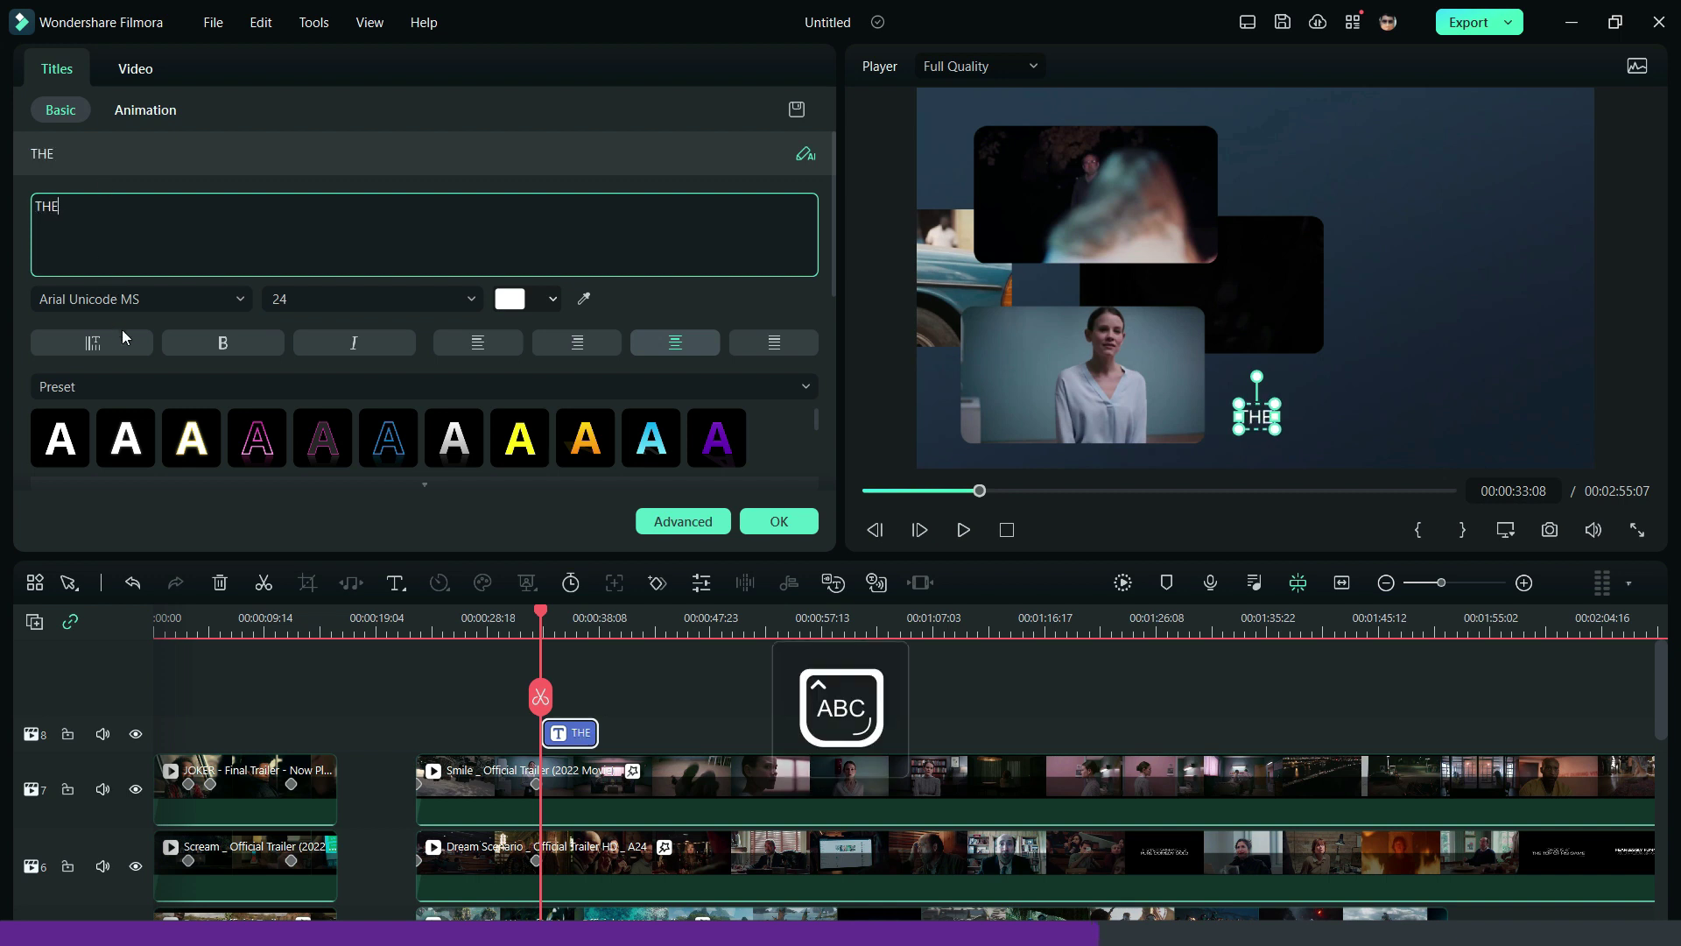
Step: Set the THE title's font to Agency FB Negreta and its font size to 80
click(242, 300)
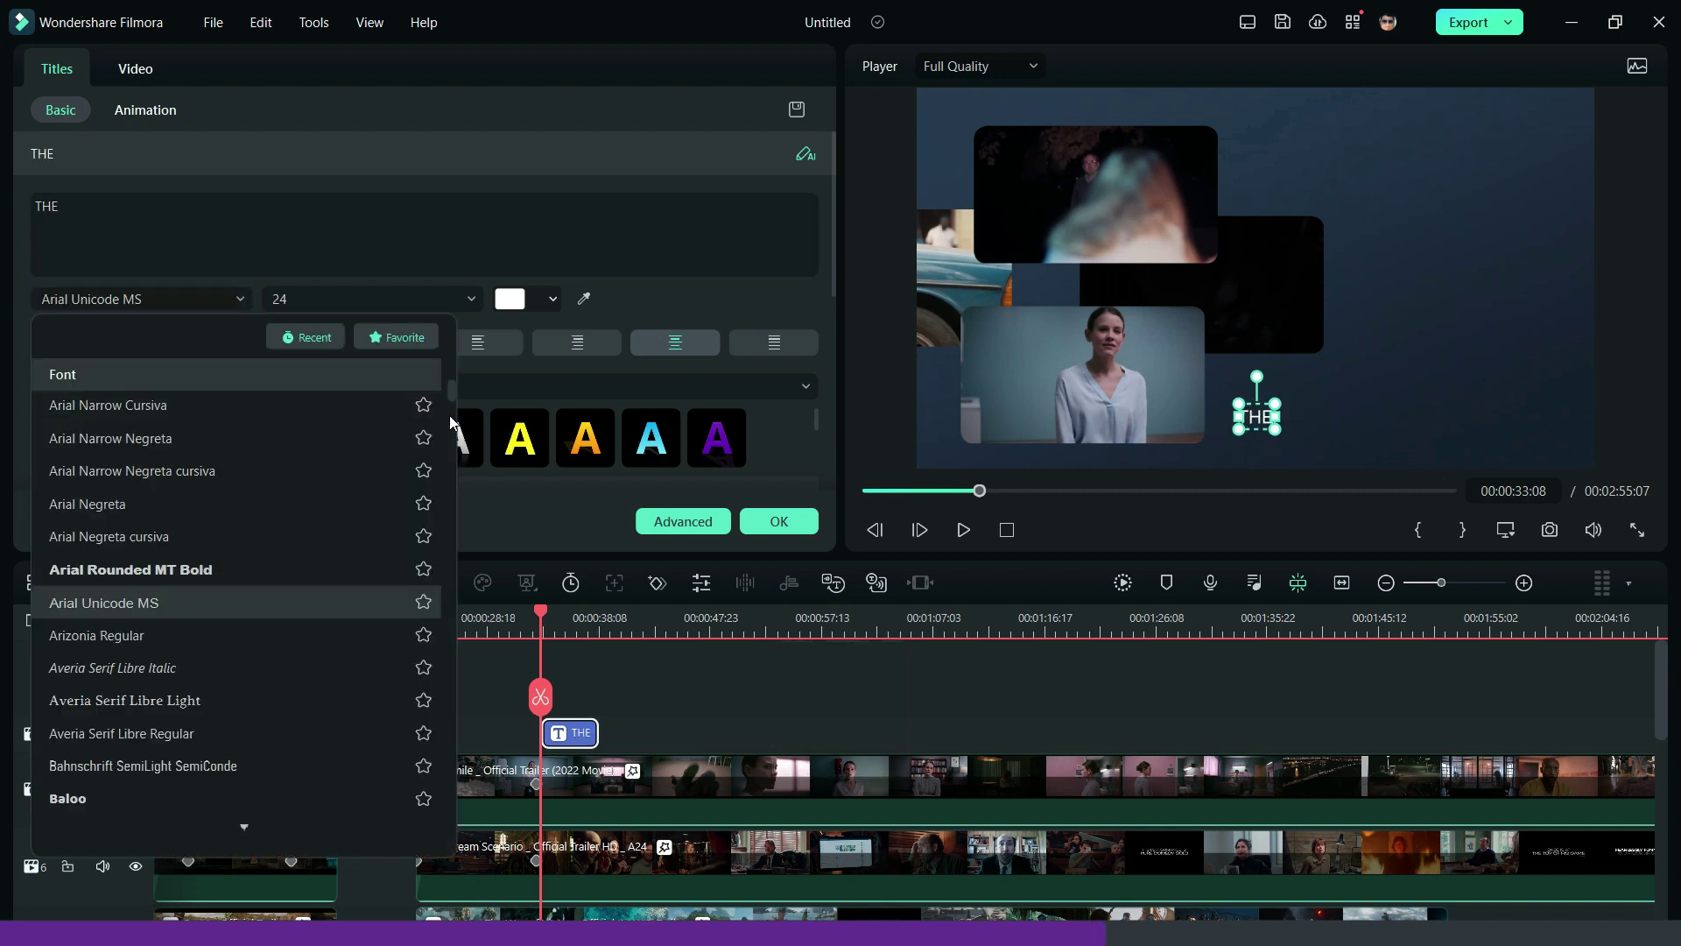
drag(452, 405, 459, 378)
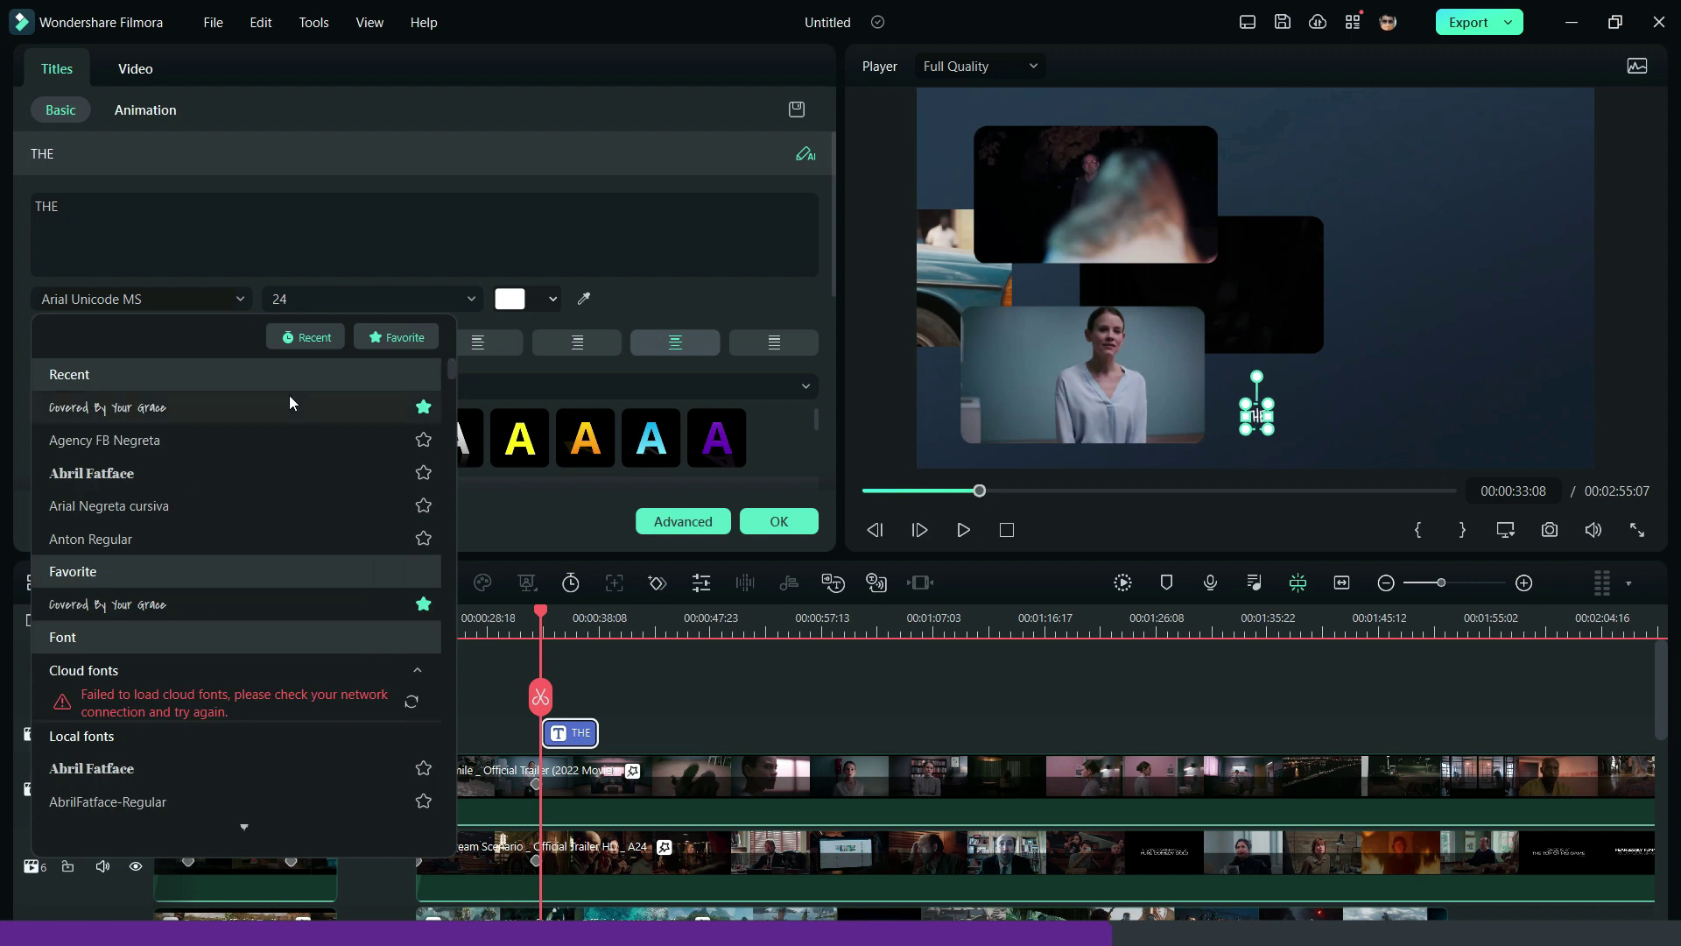
click(243, 441)
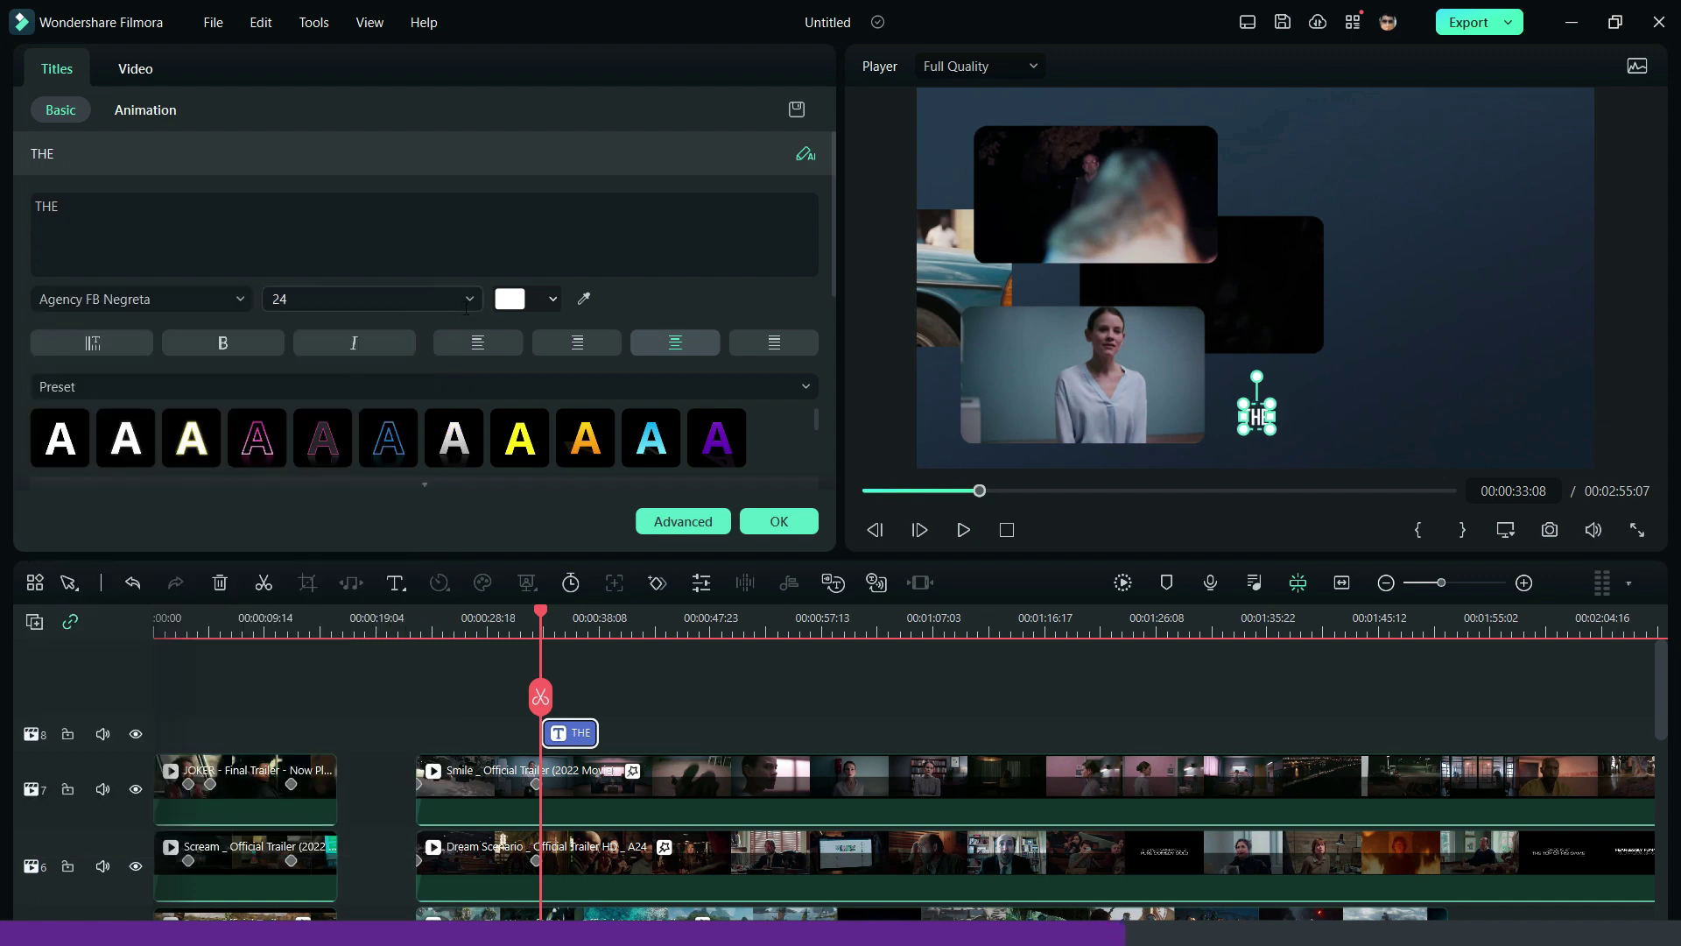
click(470, 307)
scroll(356, 422, down, 2)
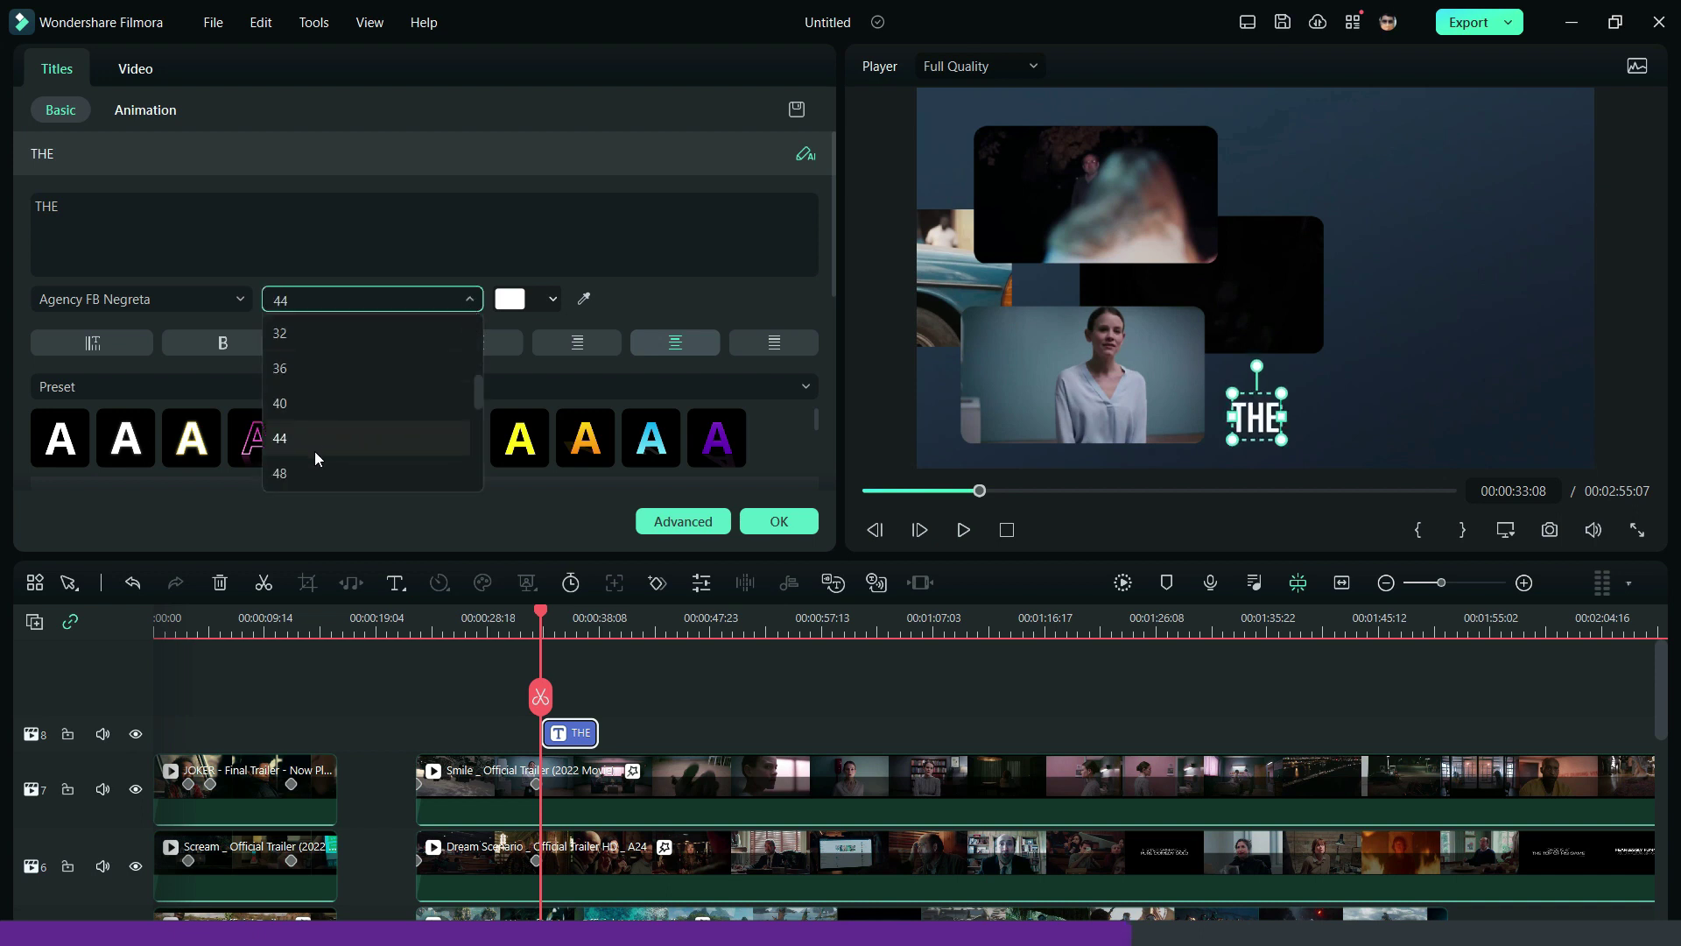
scroll(314, 469, down, 3)
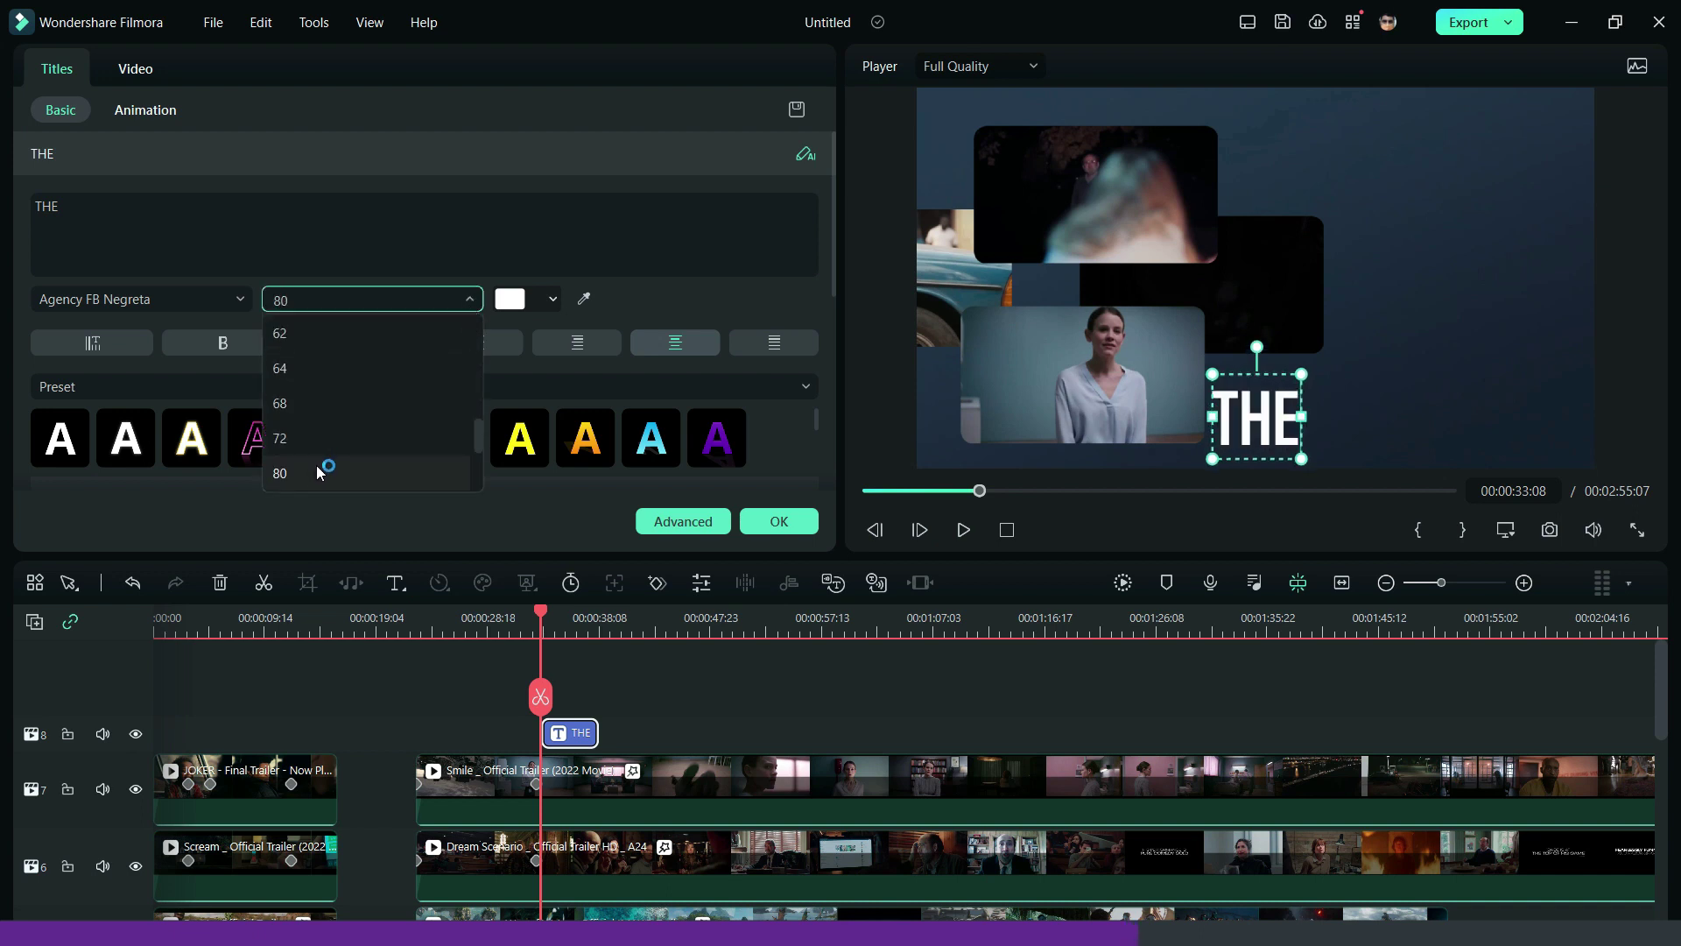
click(320, 472)
Step: Move the THE title to the right of the collage at position X 176.00, Y 111.89
scroll(627, 409, down, 10)
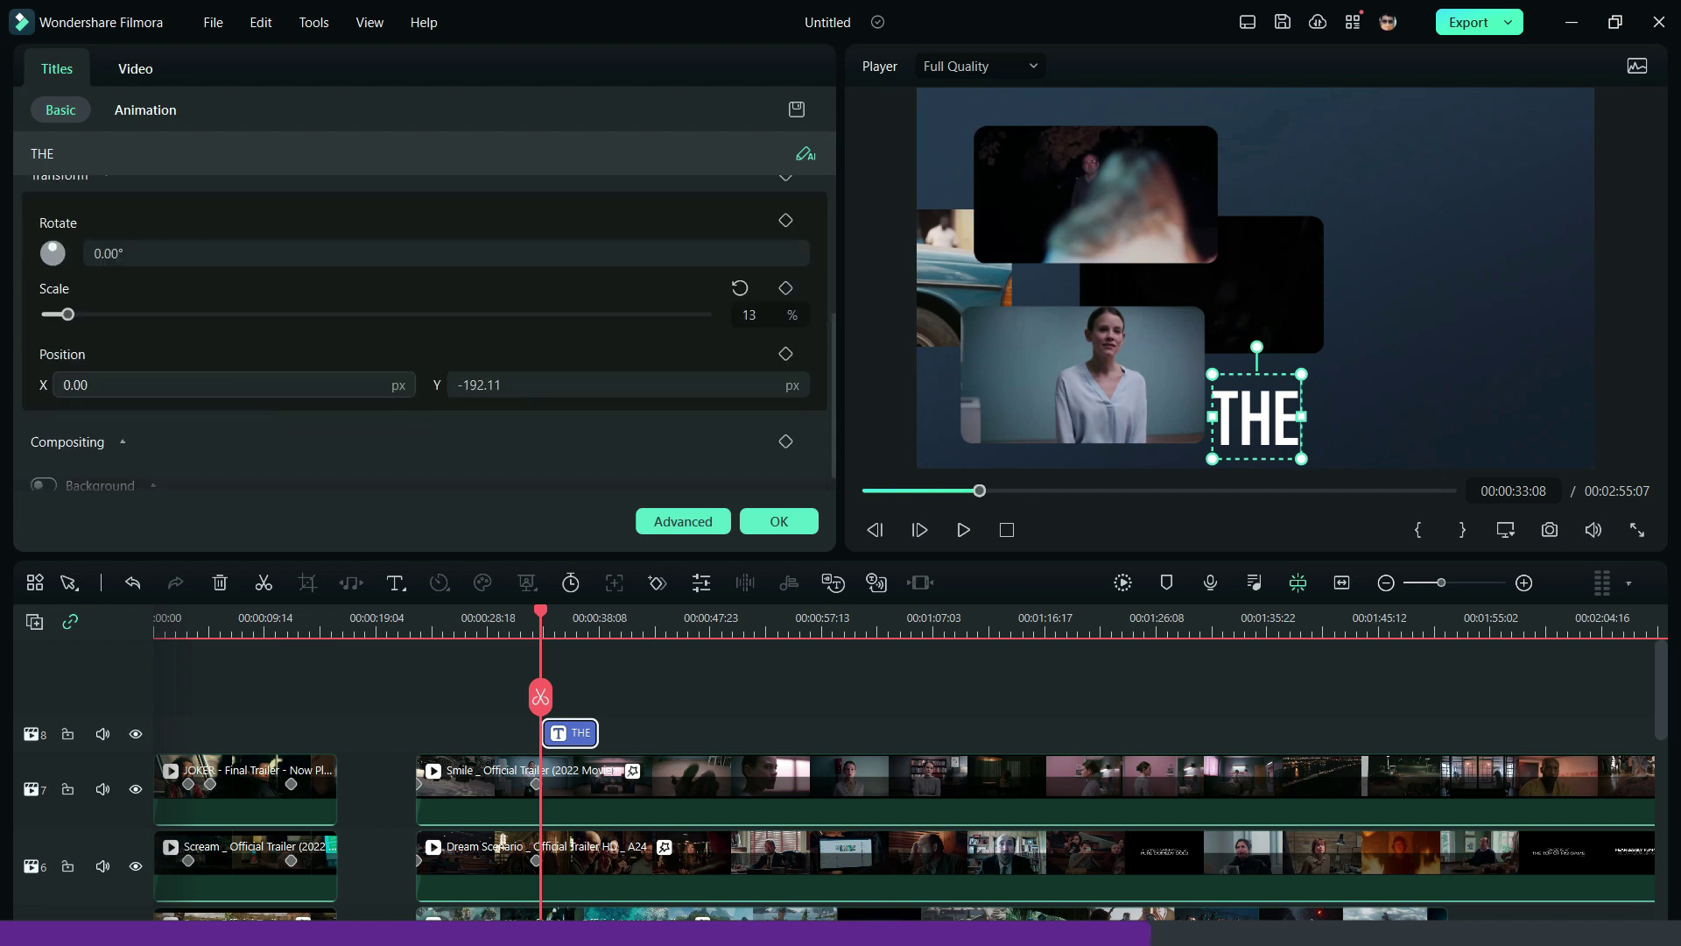
drag(204, 383, 270, 383)
drag(560, 391, 679, 391)
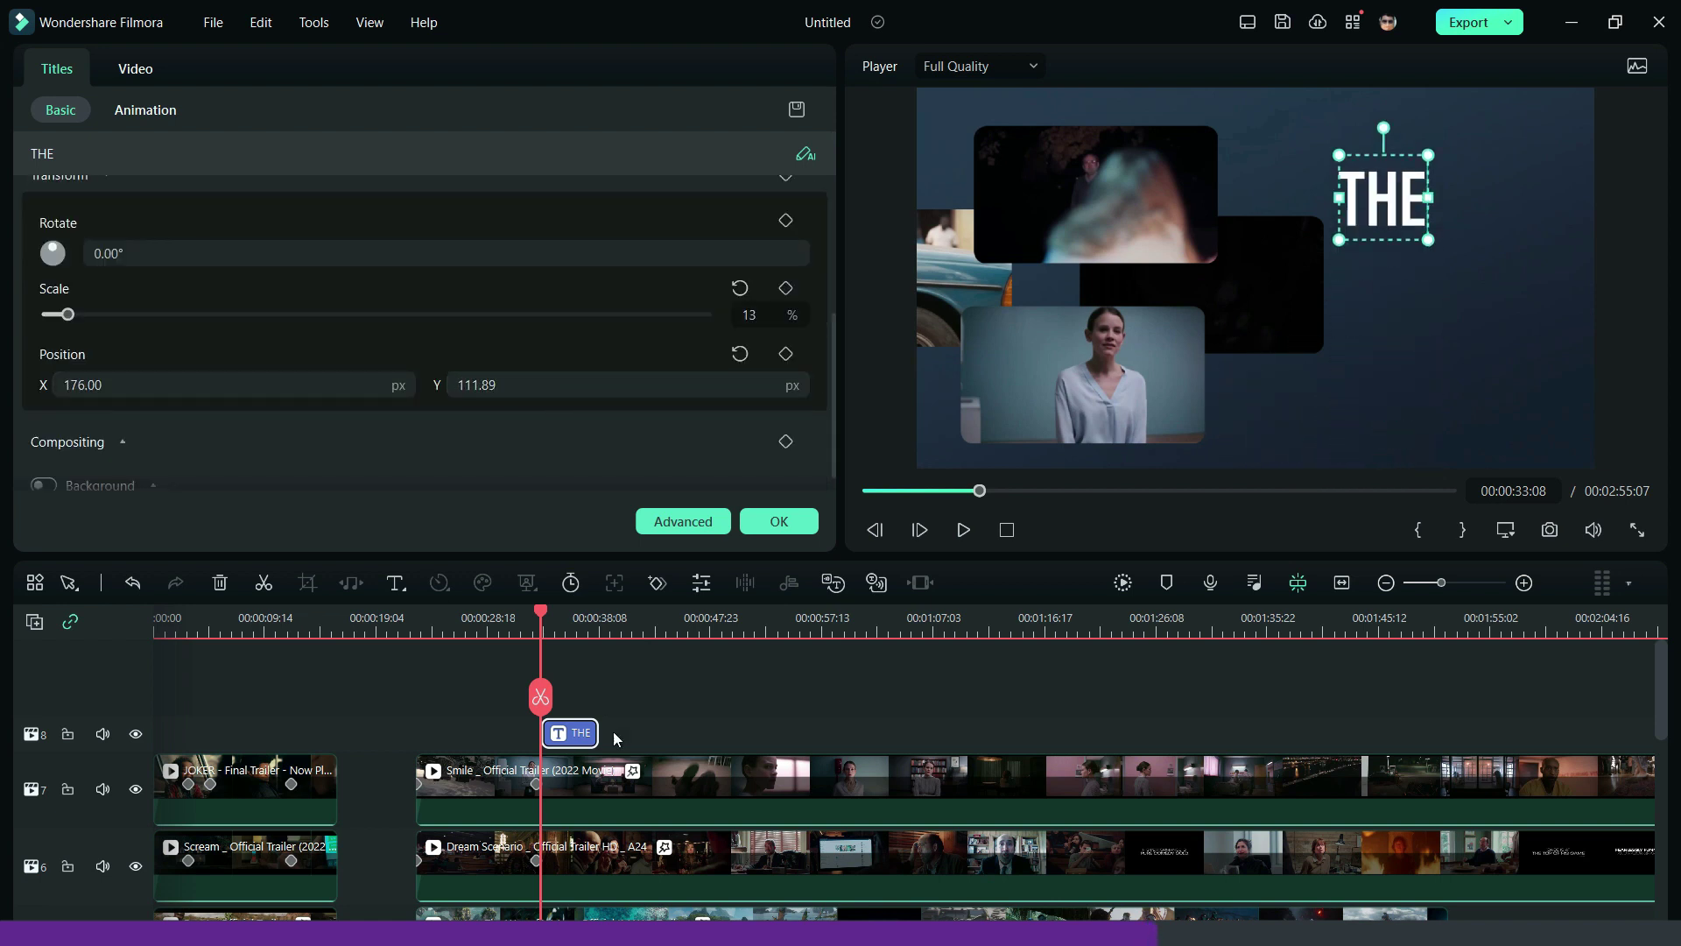
Step: Copy the THE title and paste it twice on the same track, at 00:00:41:06 and directly after at 00:00:46:07
right_click(562, 711)
click(691, 241)
click(578, 732)
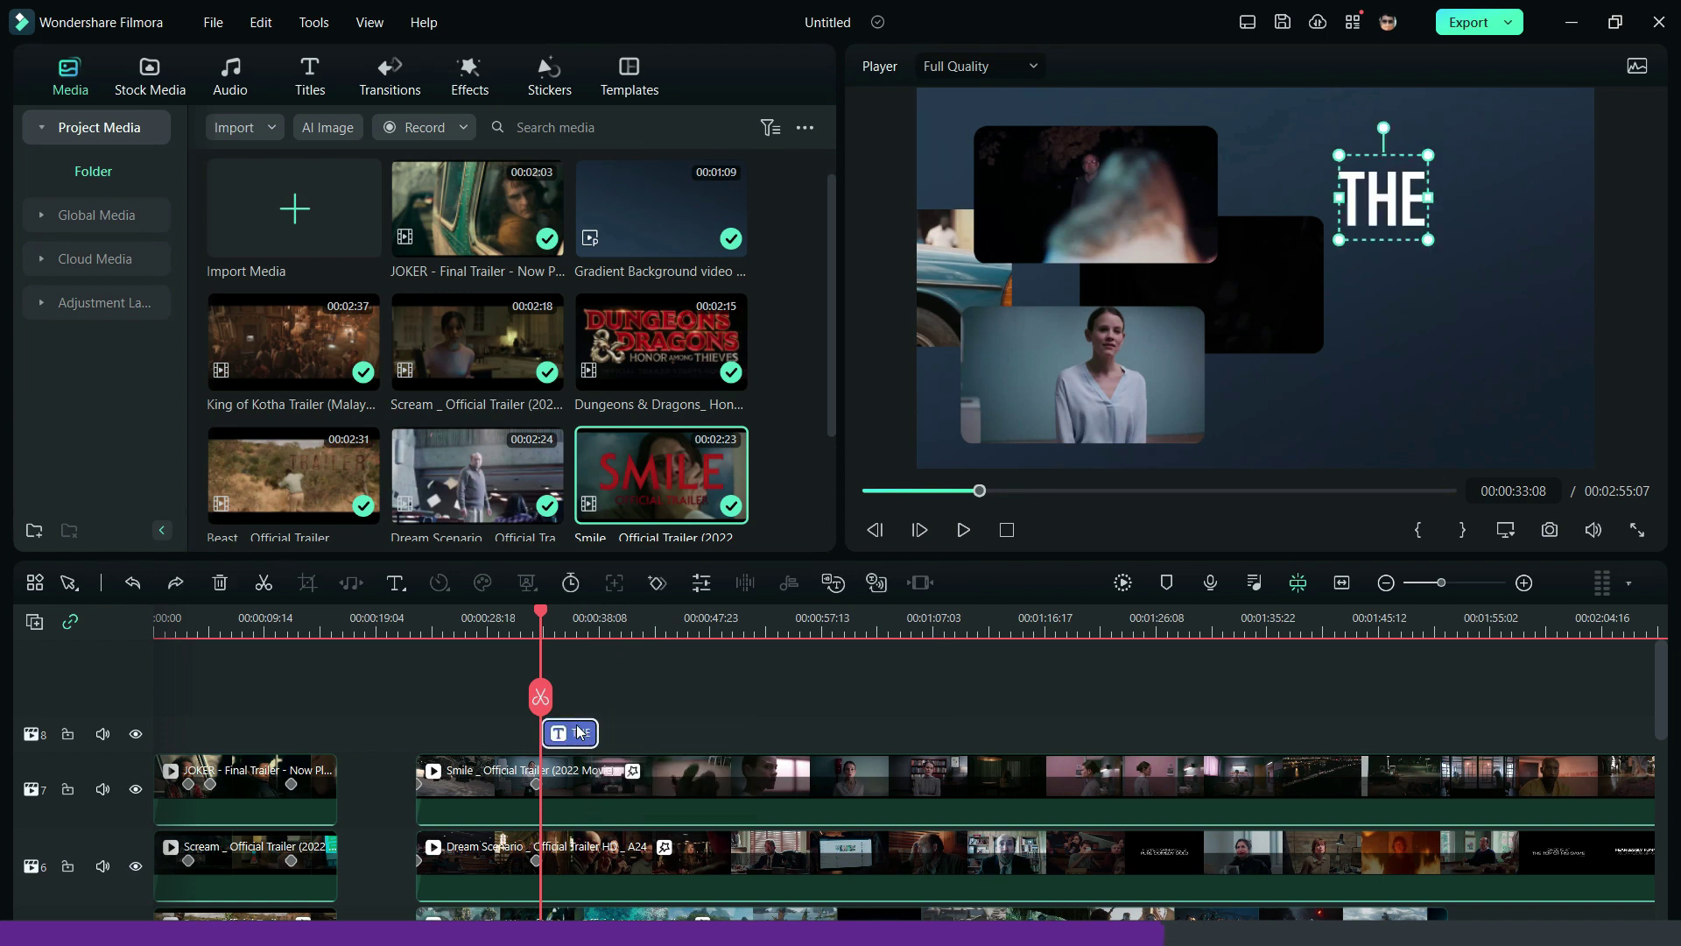
right_click(578, 732)
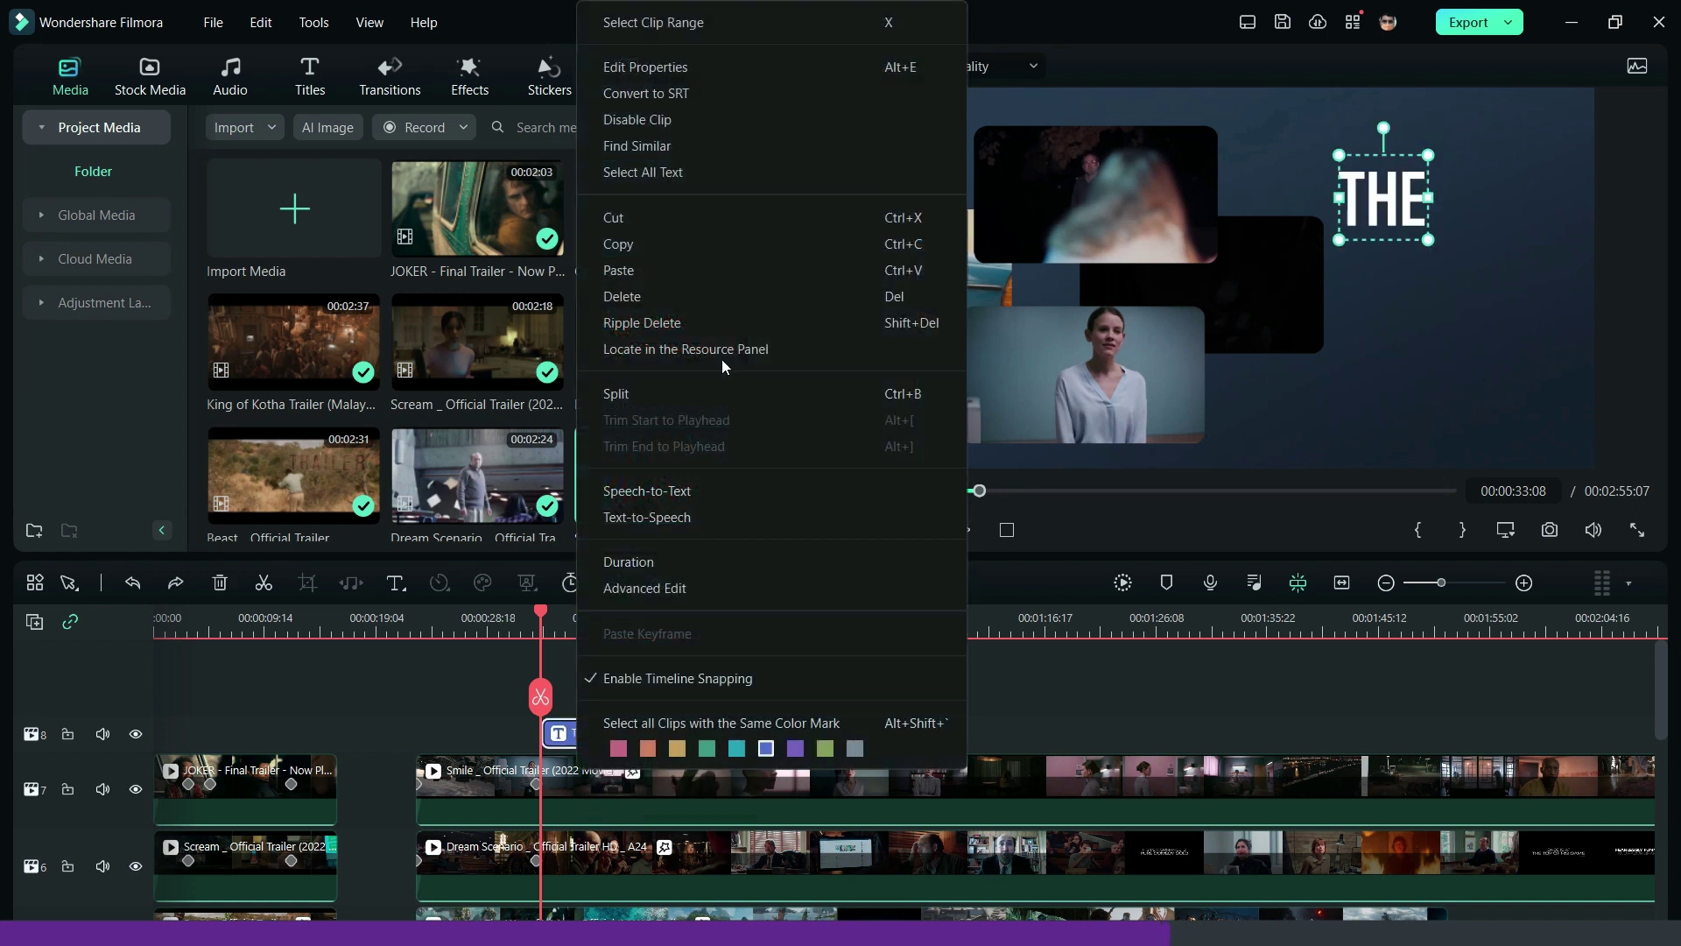
click(680, 253)
right_click(671, 732)
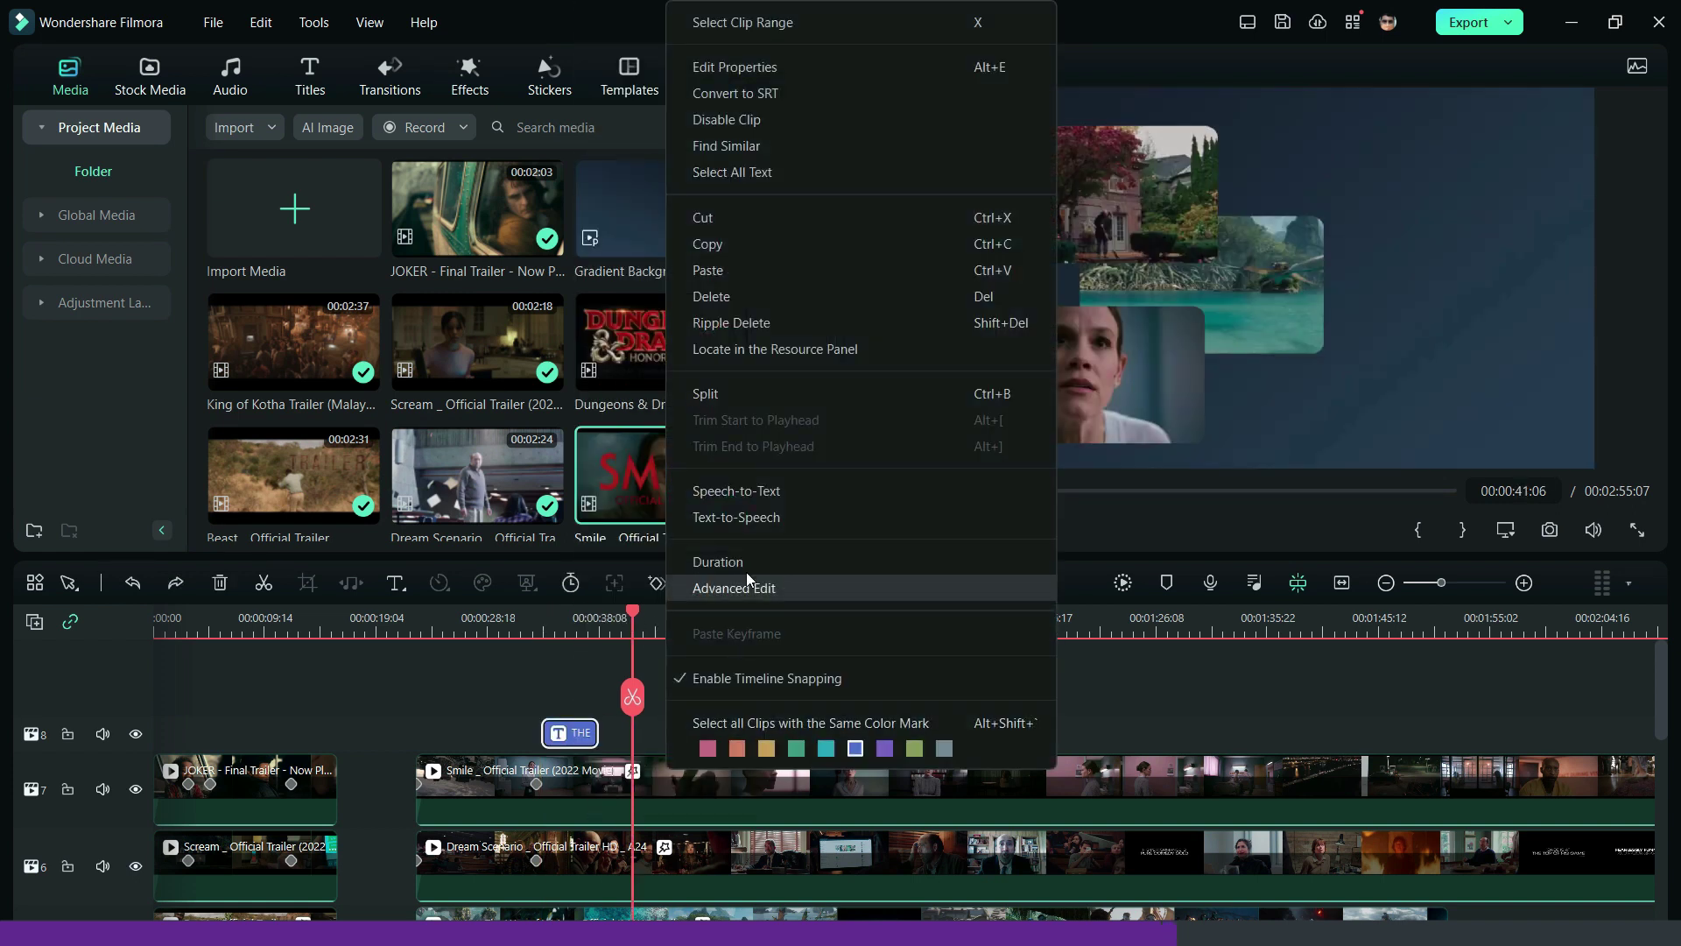
click(709, 270)
right_click(744, 732)
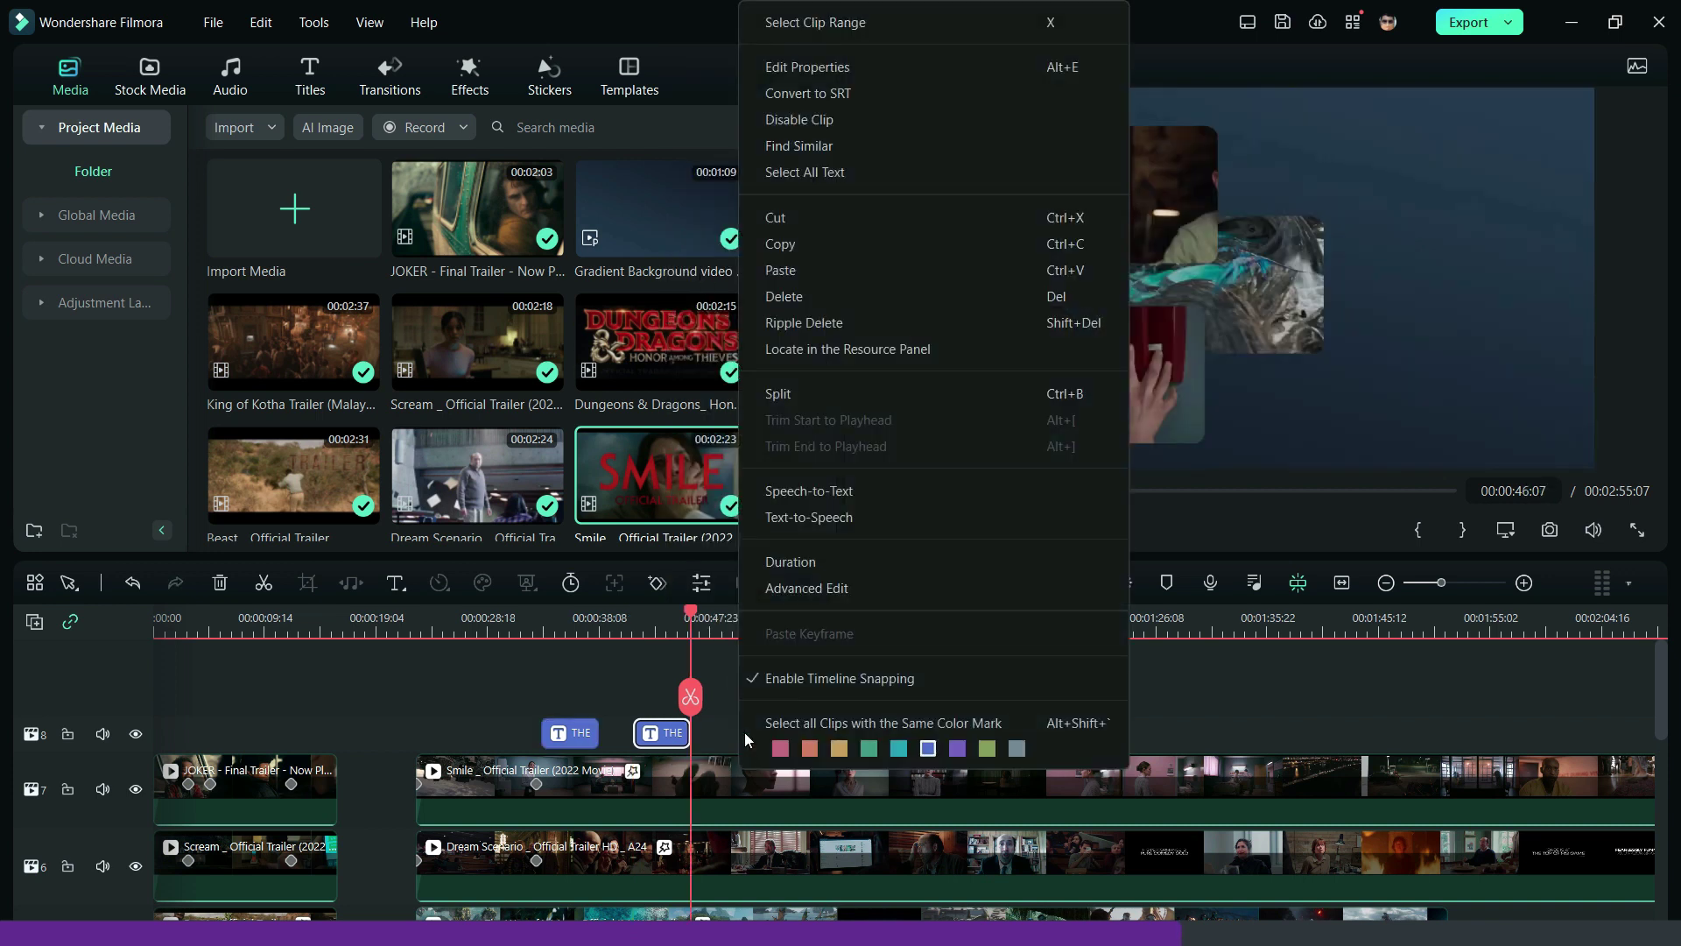
click(780, 269)
Step: Change the text of the two pasted titles to SHORT and LIST
double_click(652, 731)
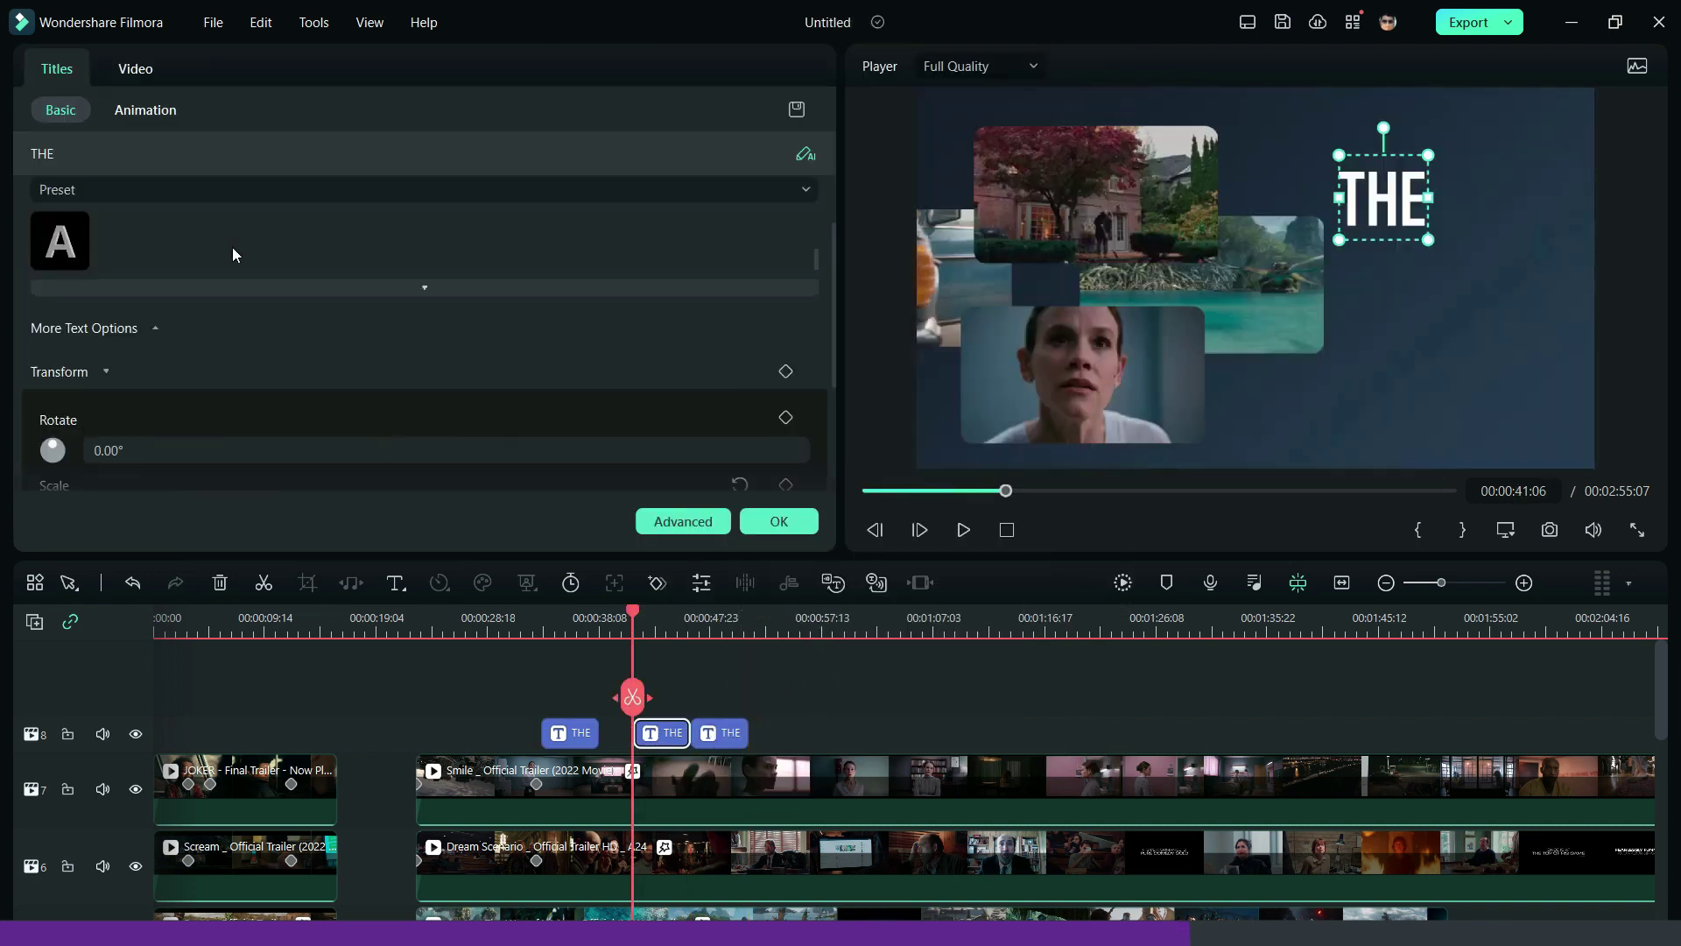
double_click(43, 207)
text(SHORT)
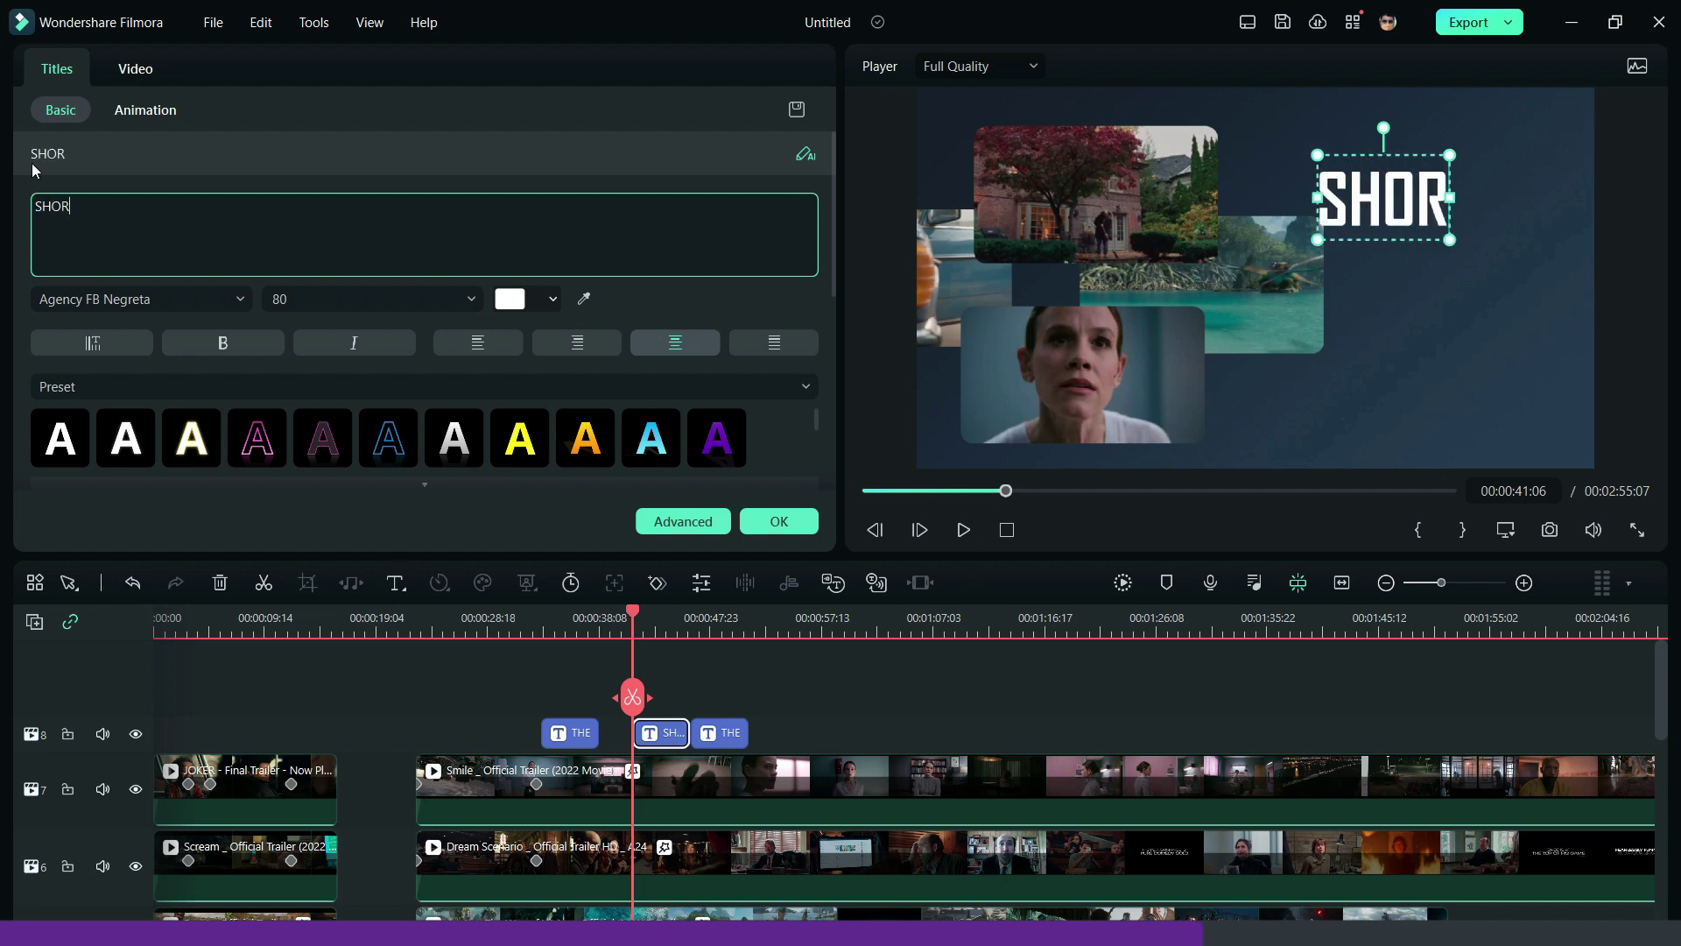
click(725, 730)
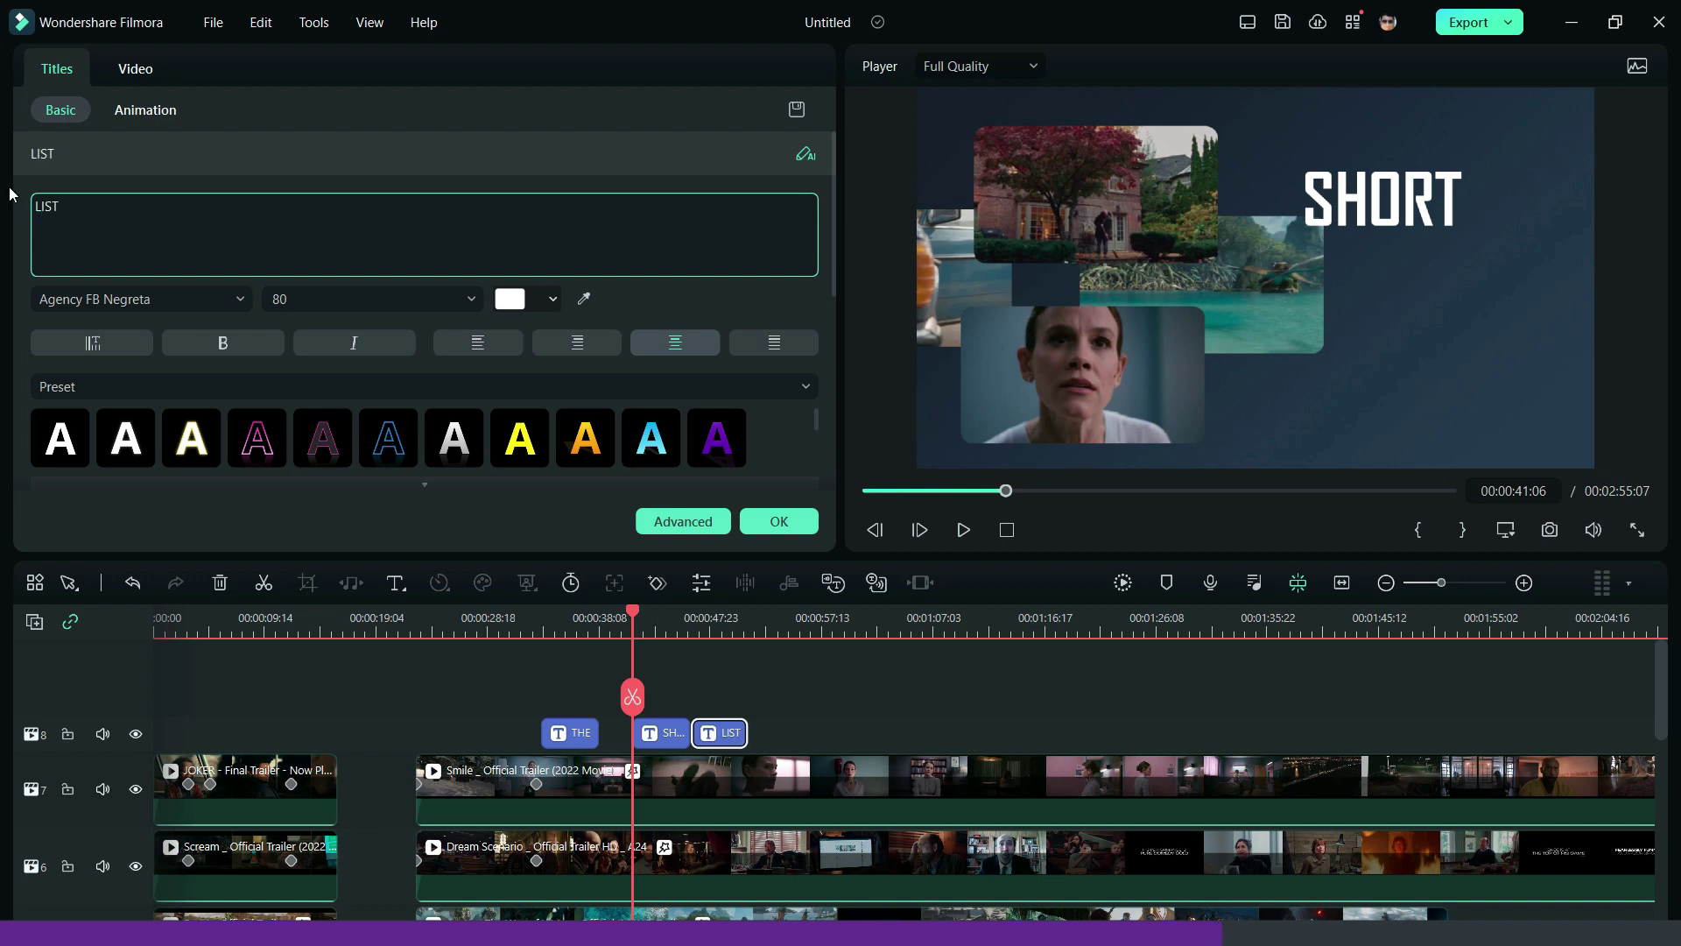
click(820, 685)
Step: Extend the THE title to about 00:00:41:06 and stack SHORT and LIST on tracks above it with staggered starts and a shared end
click(592, 732)
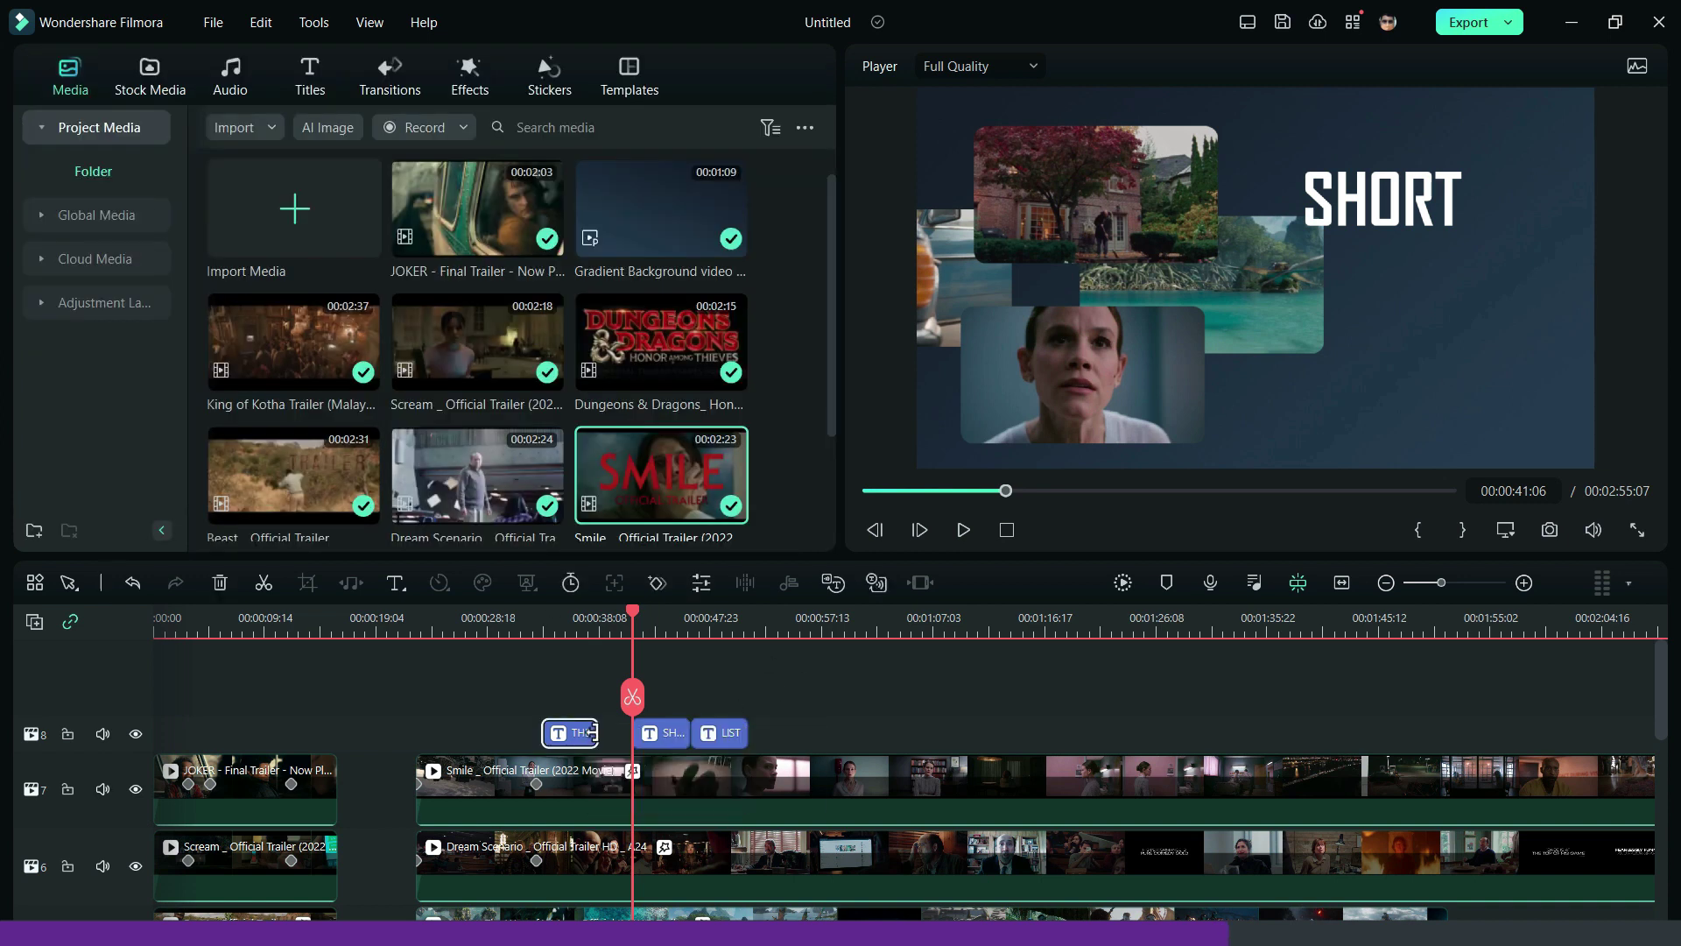
drag(595, 732, 605, 699)
drag(719, 767, 598, 687)
click(585, 764)
drag(576, 768, 555, 762)
click(541, 633)
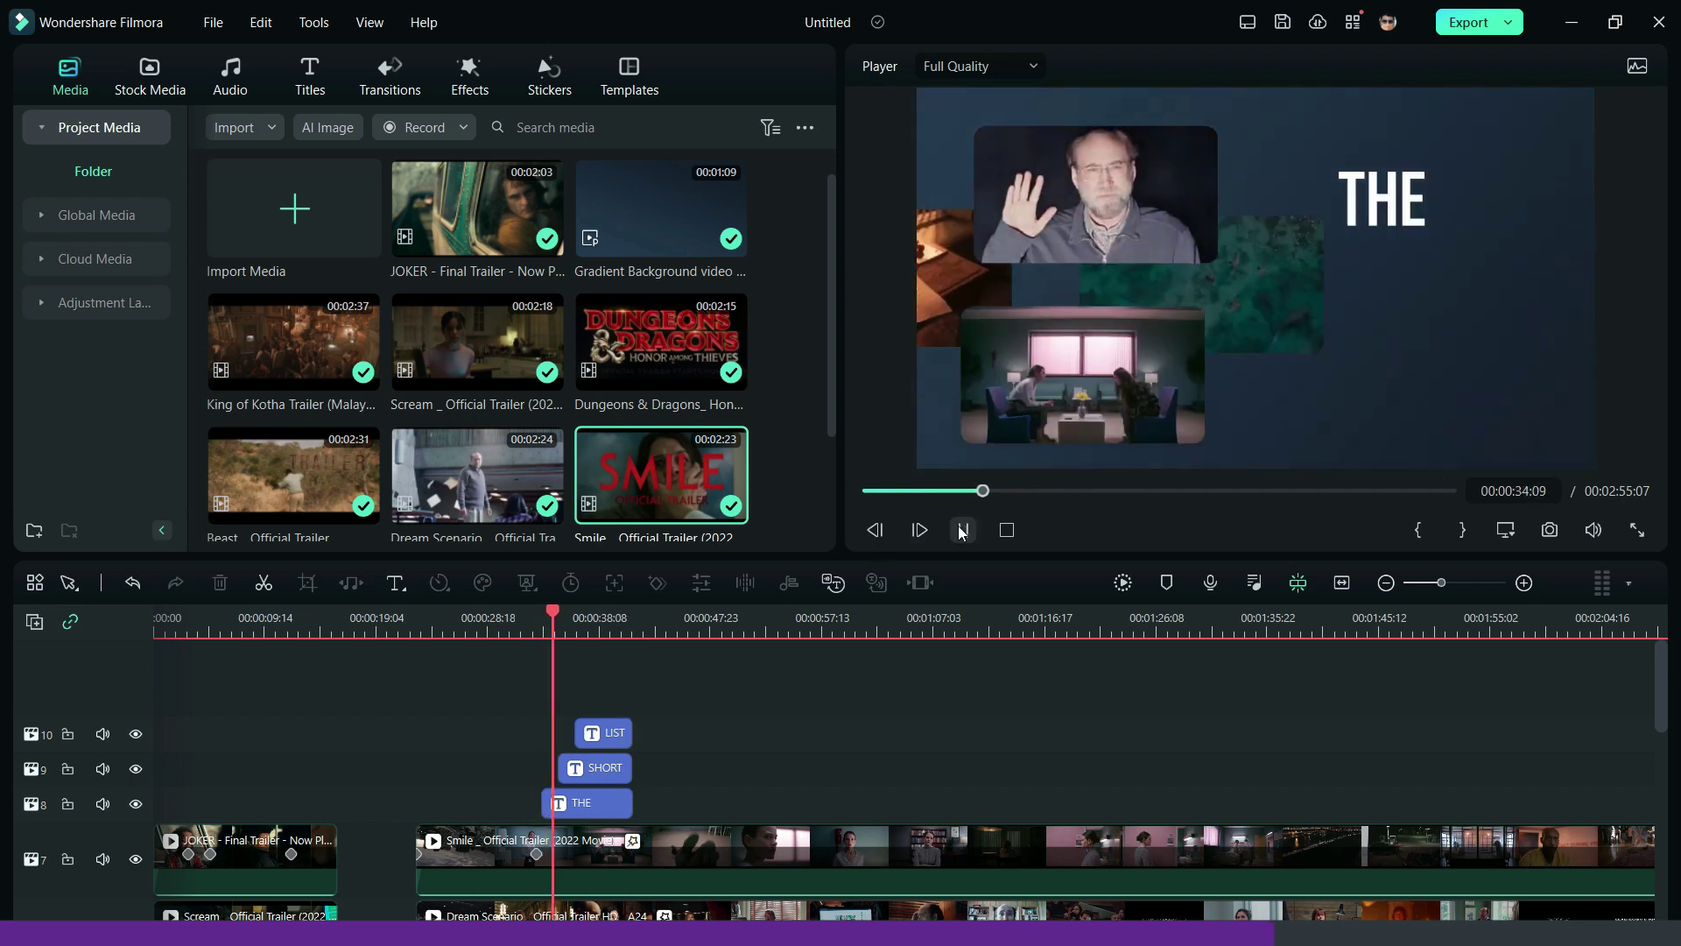
Step: Enlarge the SHORT title to 32% scale and place it directly below THE at X 262.00, Y 7.89
double_click(616, 760)
scroll(490, 368, down, 5)
drag(534, 450, 418, 450)
drag(219, 450, 275, 450)
drag(84, 379, 98, 379)
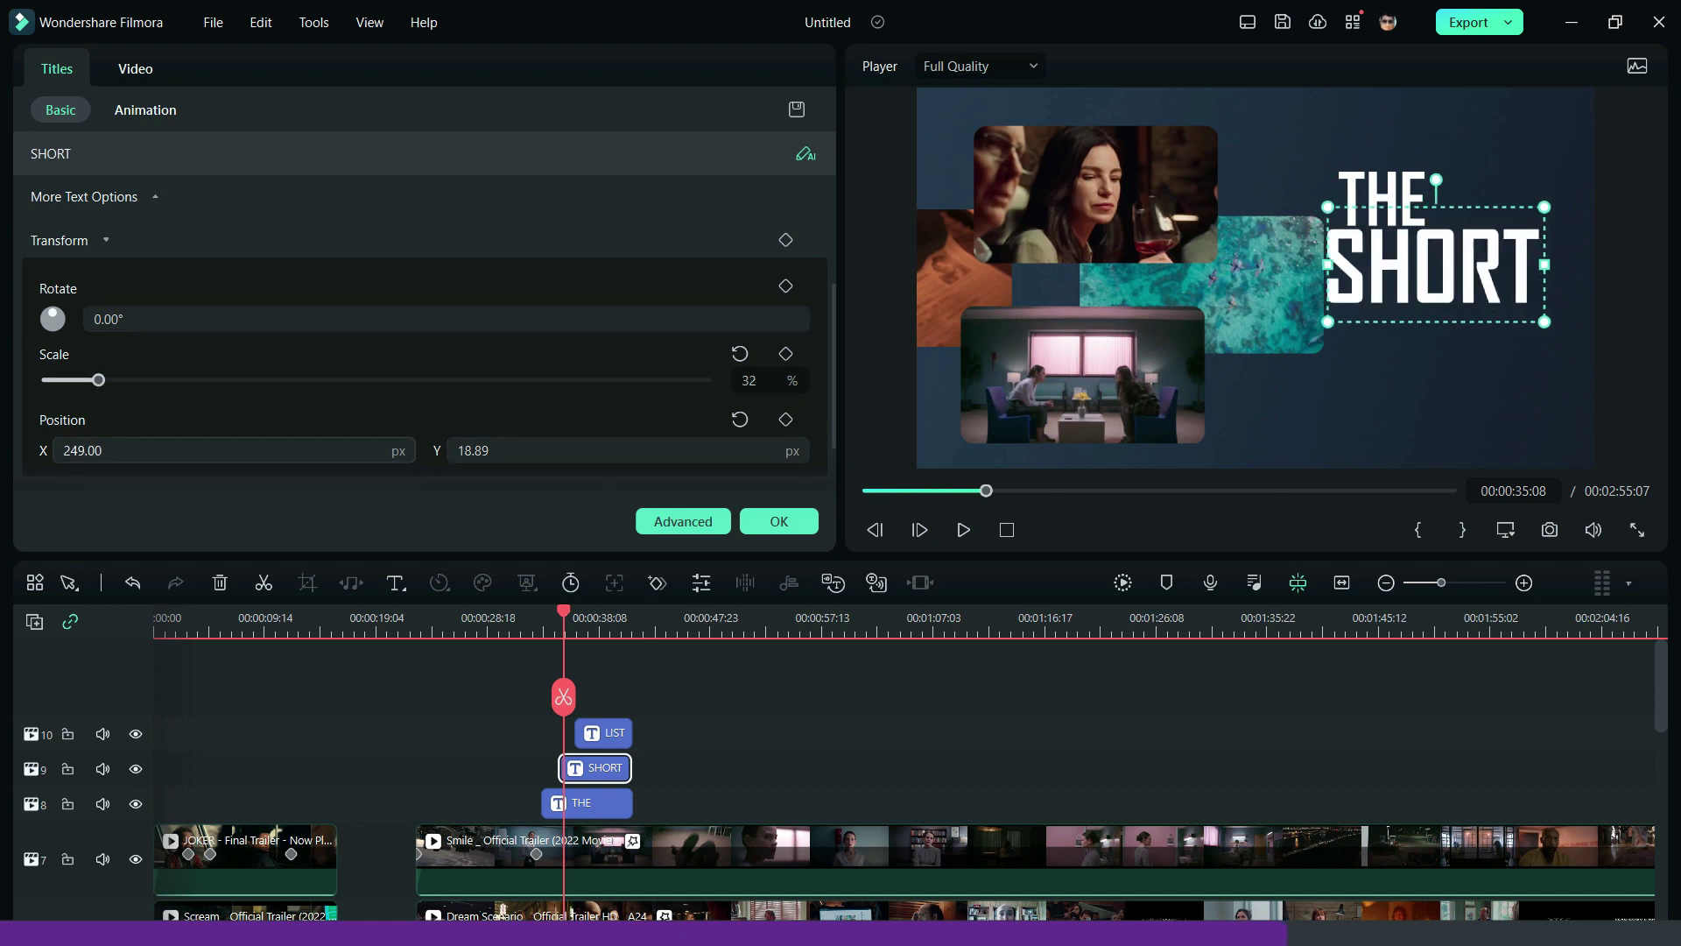
Step: Move the LIST title below SHORT, lined up with SHORT's right edge
click(604, 733)
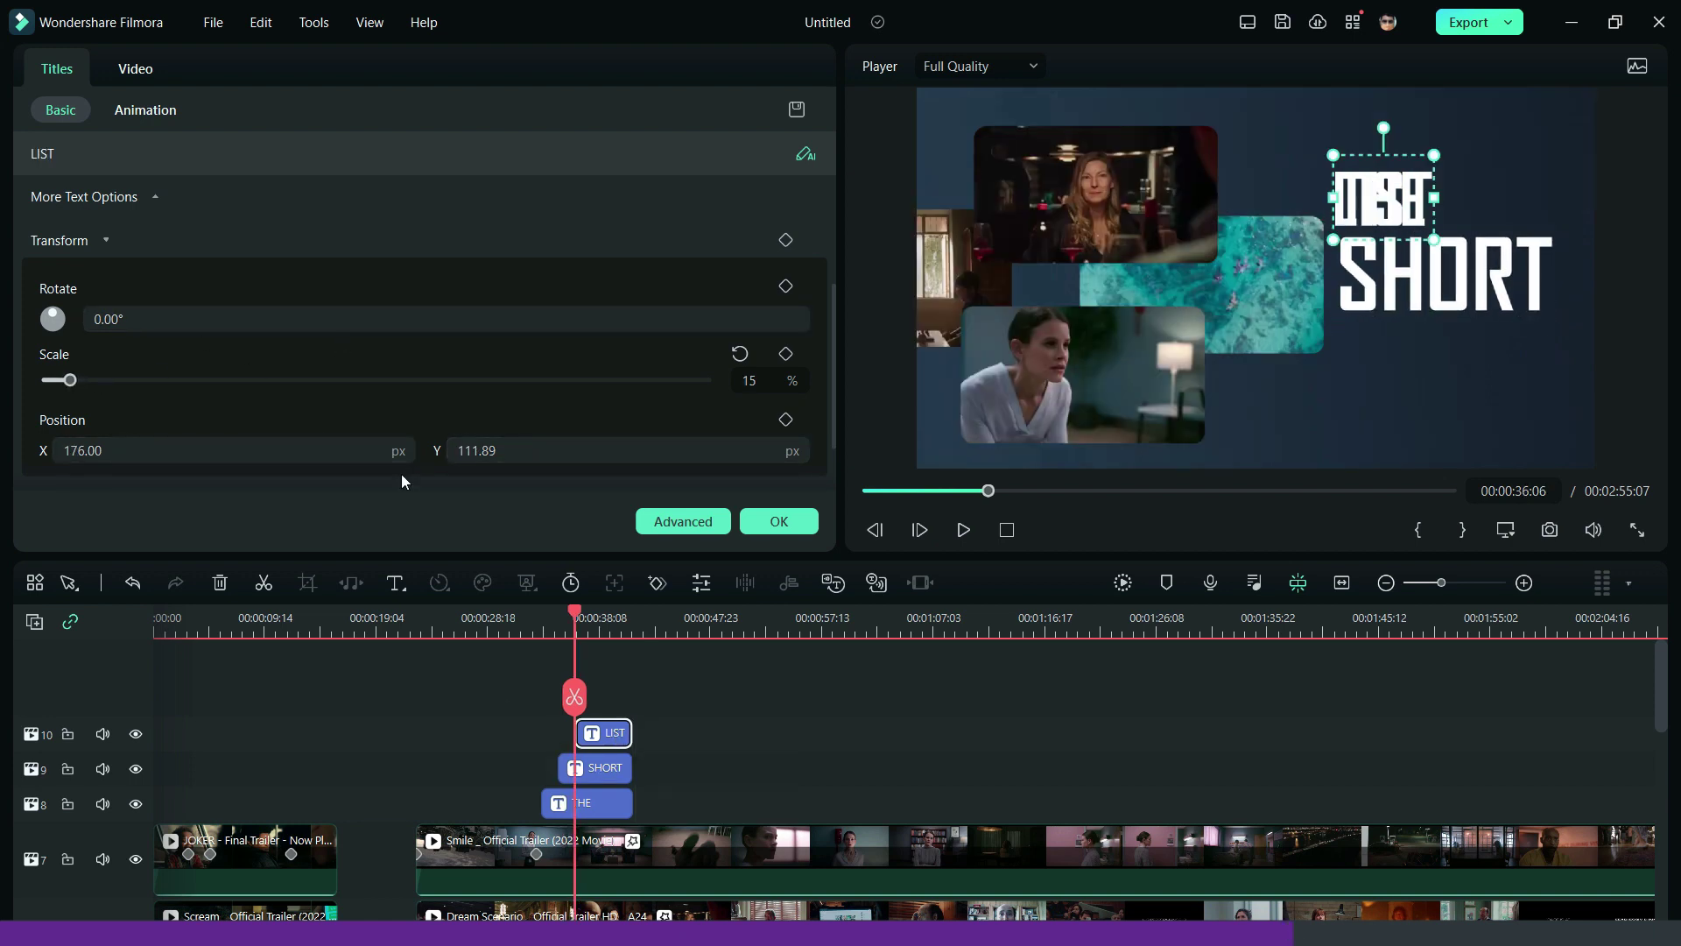
mouse_move(536, 459)
mouse_down()
mouse_move(438, 459)
mouse_move(541, 459)
mouse_up()
click(911, 764)
Step: Change the SHORT title's fill to light blue in the advanced text editor and apply it
click(610, 775)
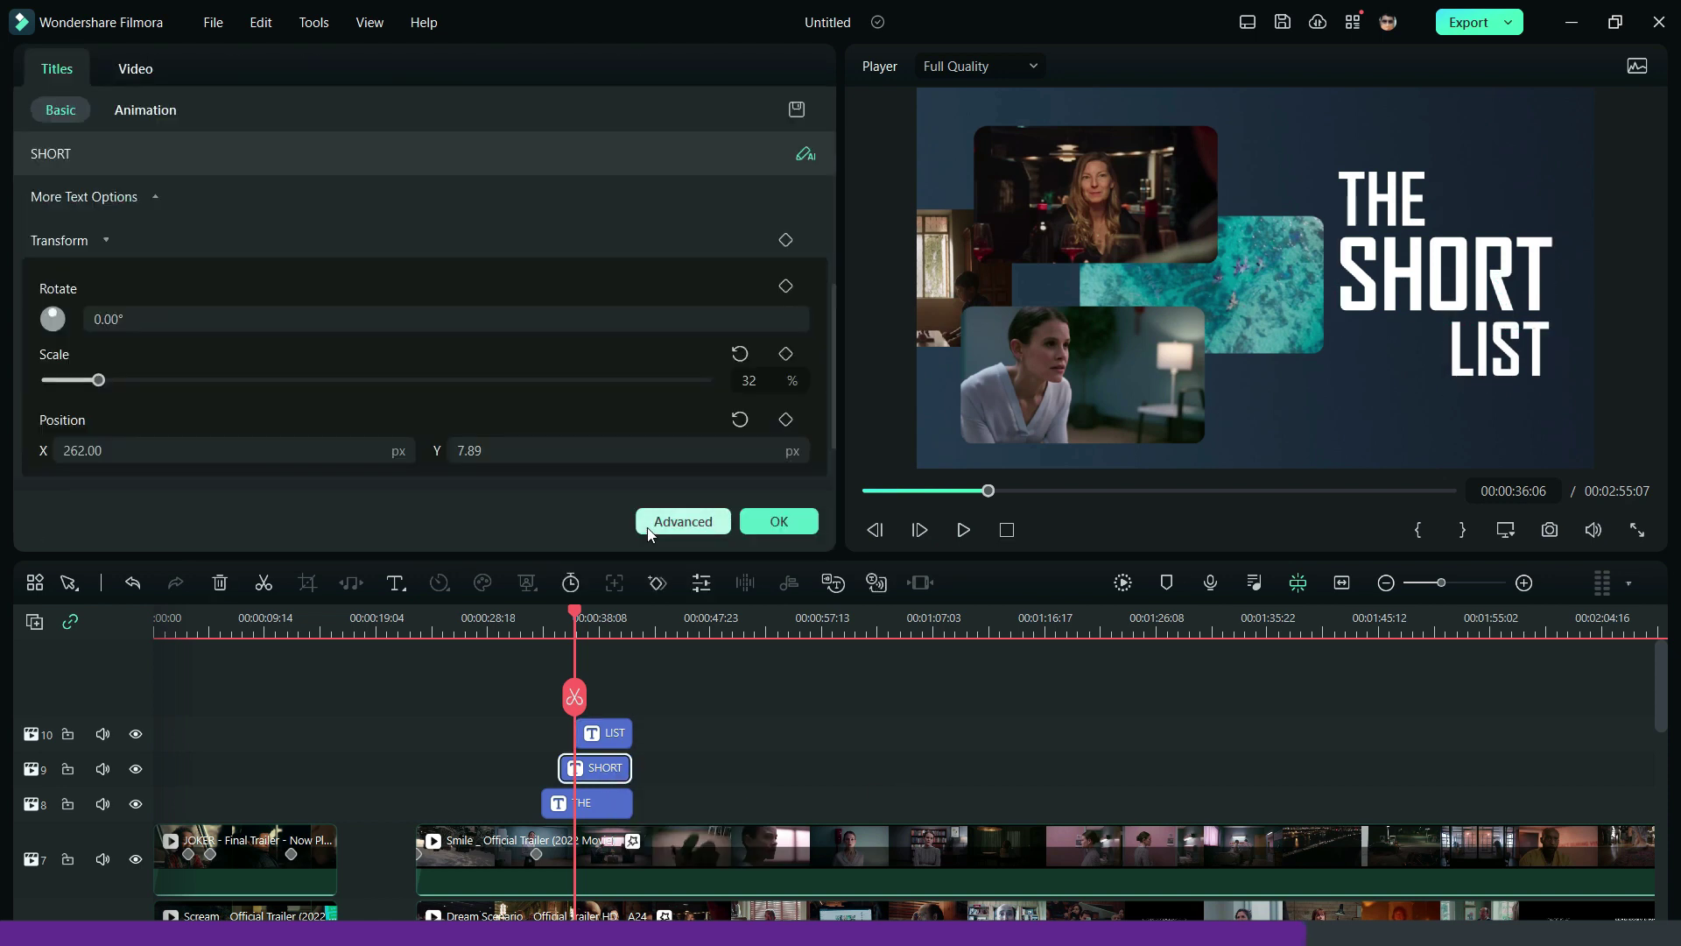
click(682, 522)
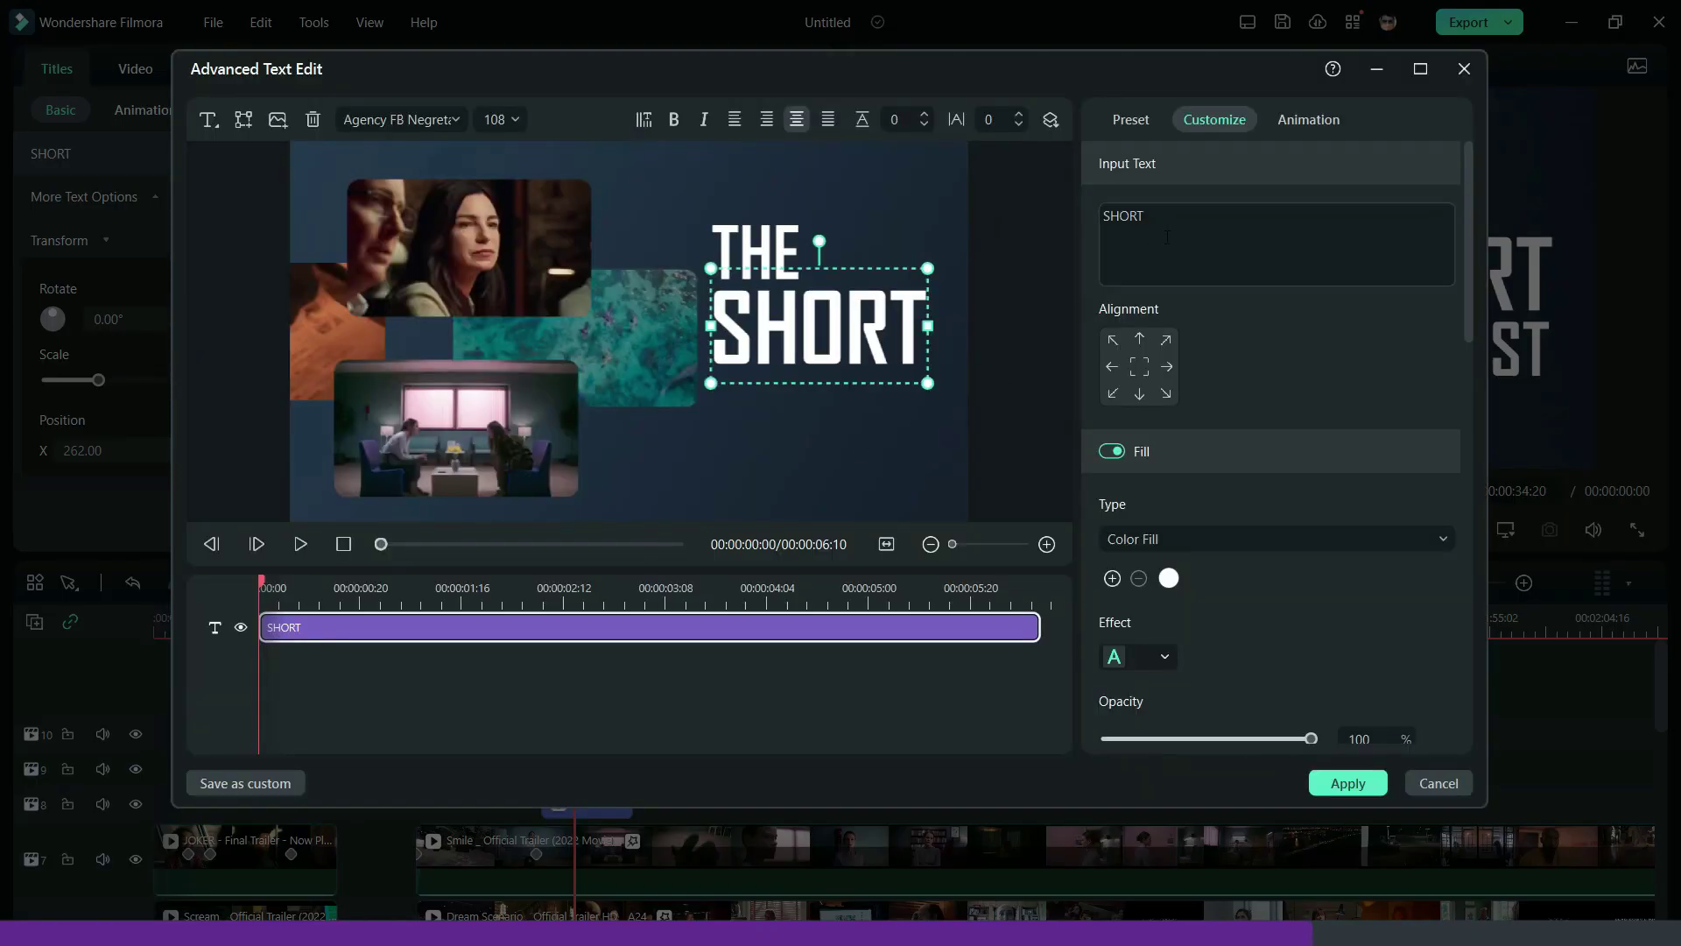
scroll(1197, 557, down, 1)
click(1171, 527)
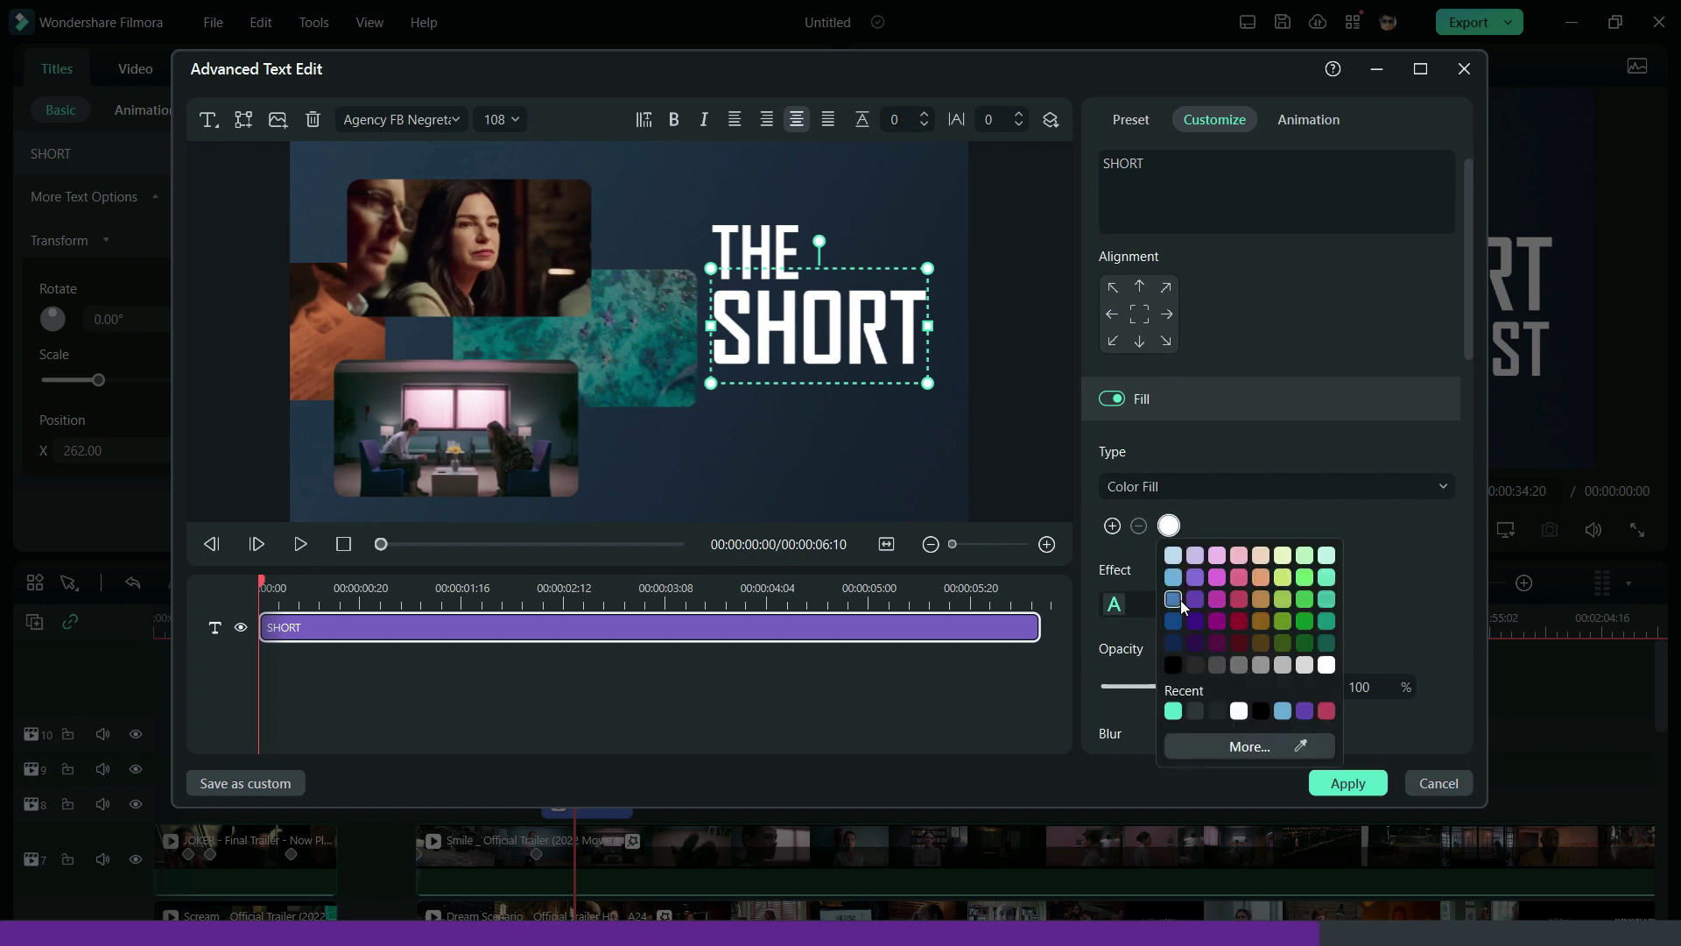
click(1184, 606)
click(1169, 526)
click(1286, 712)
scroll(1313, 735, down, 1)
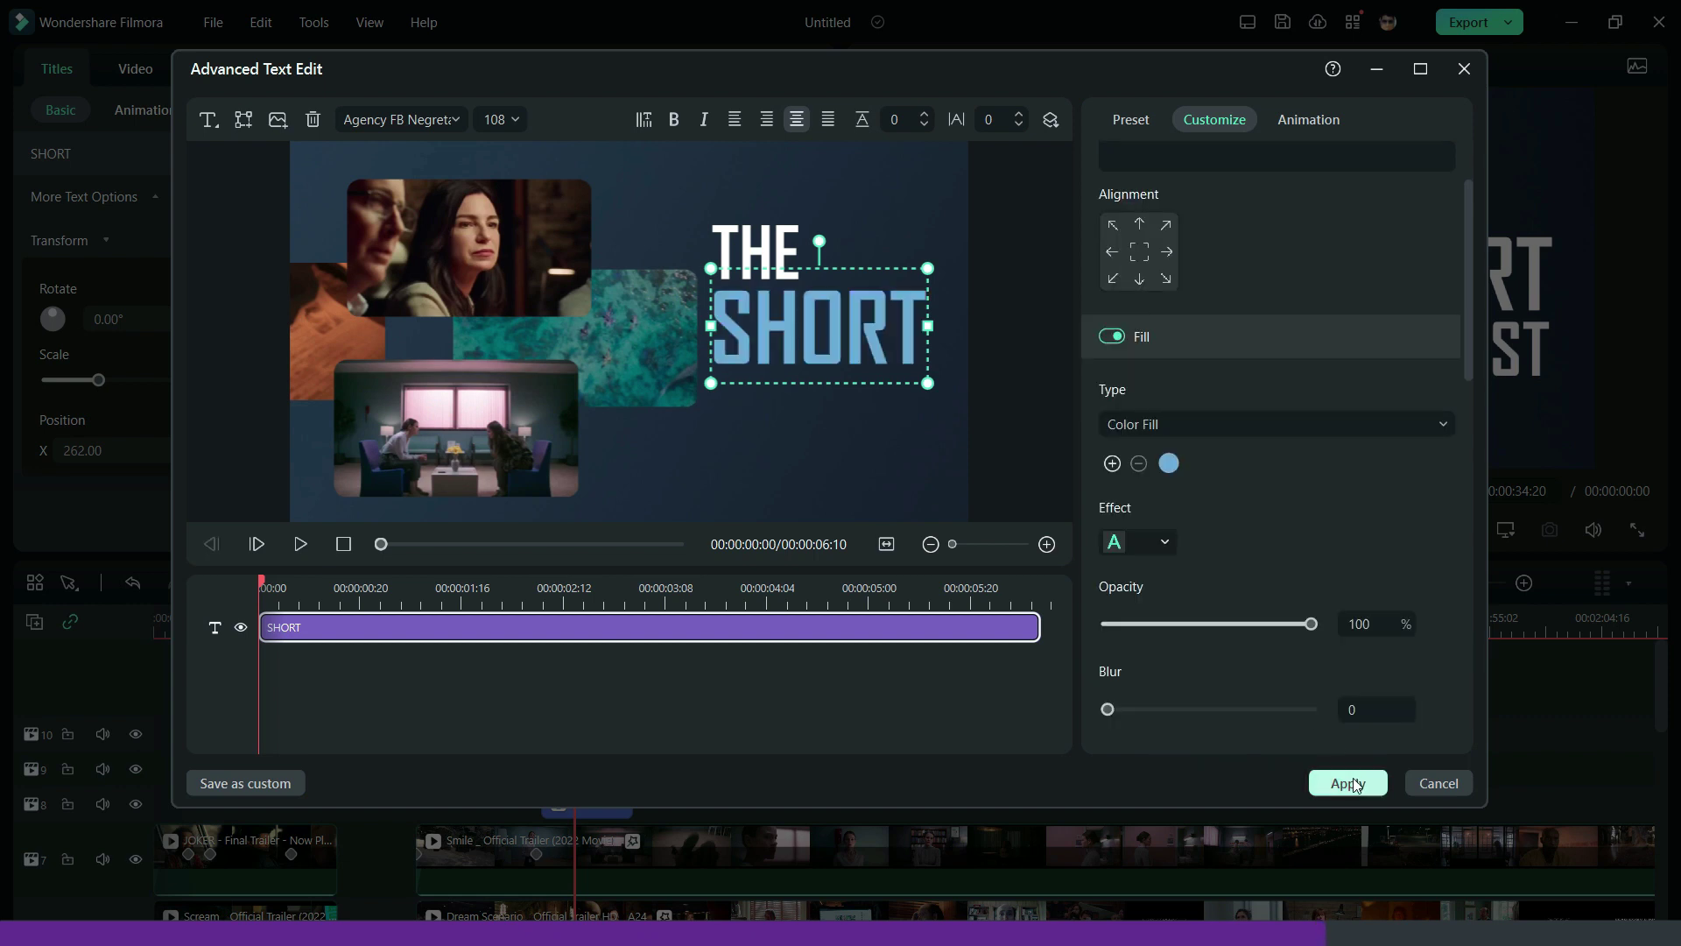
click(1349, 783)
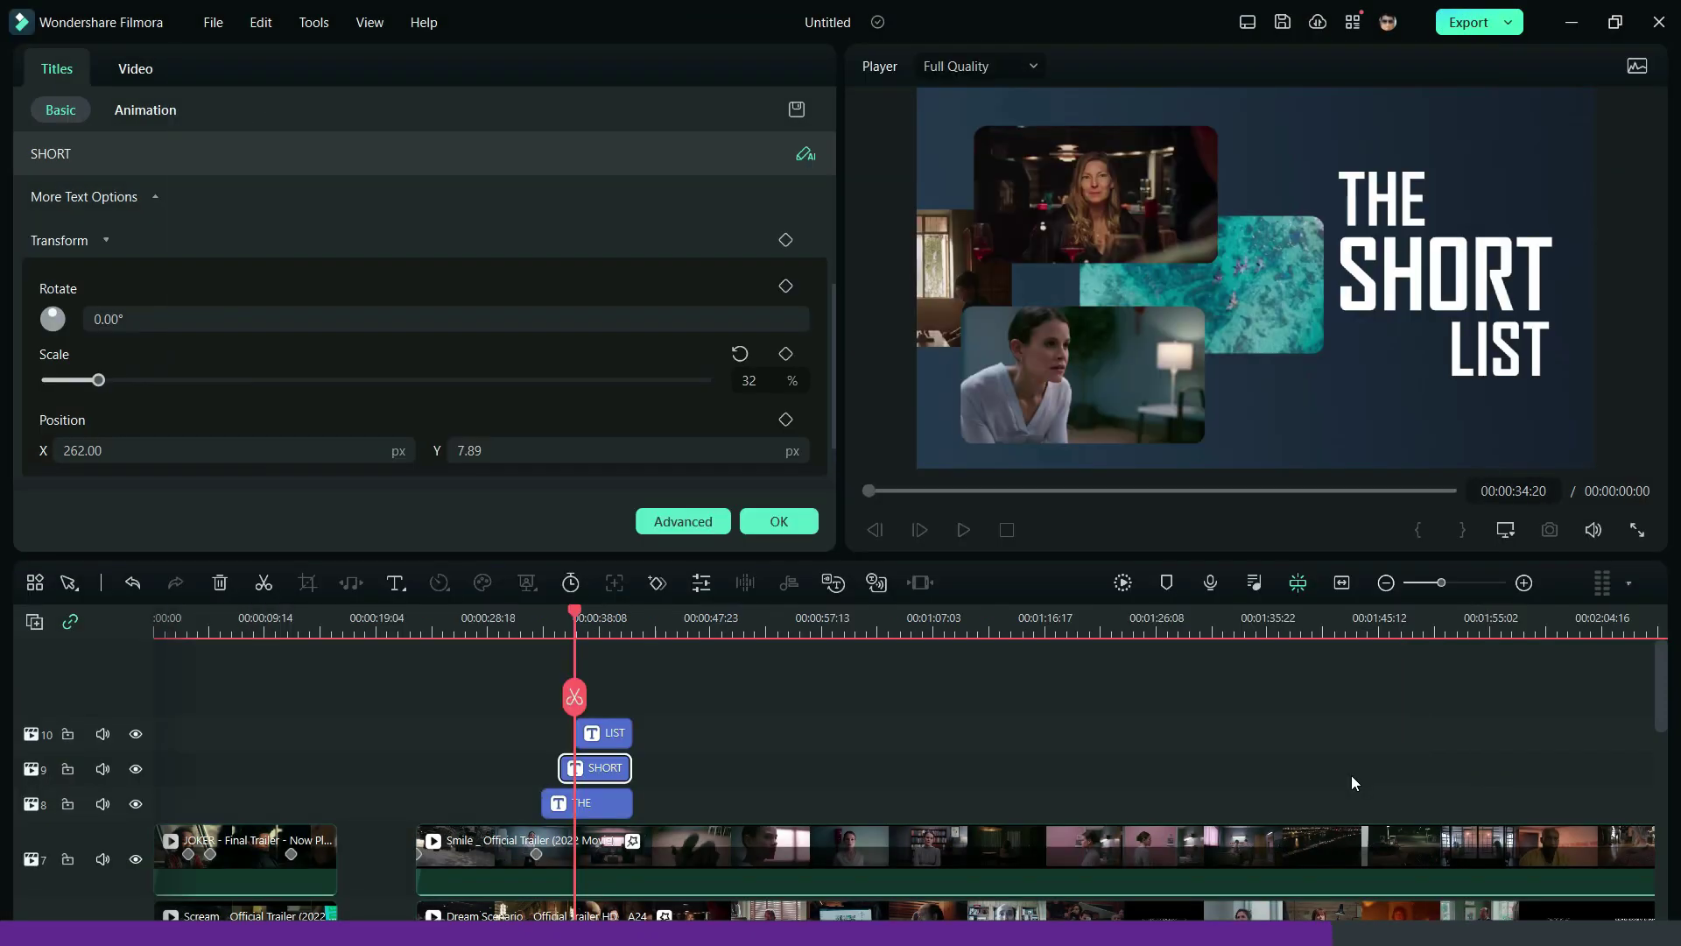
click(963, 725)
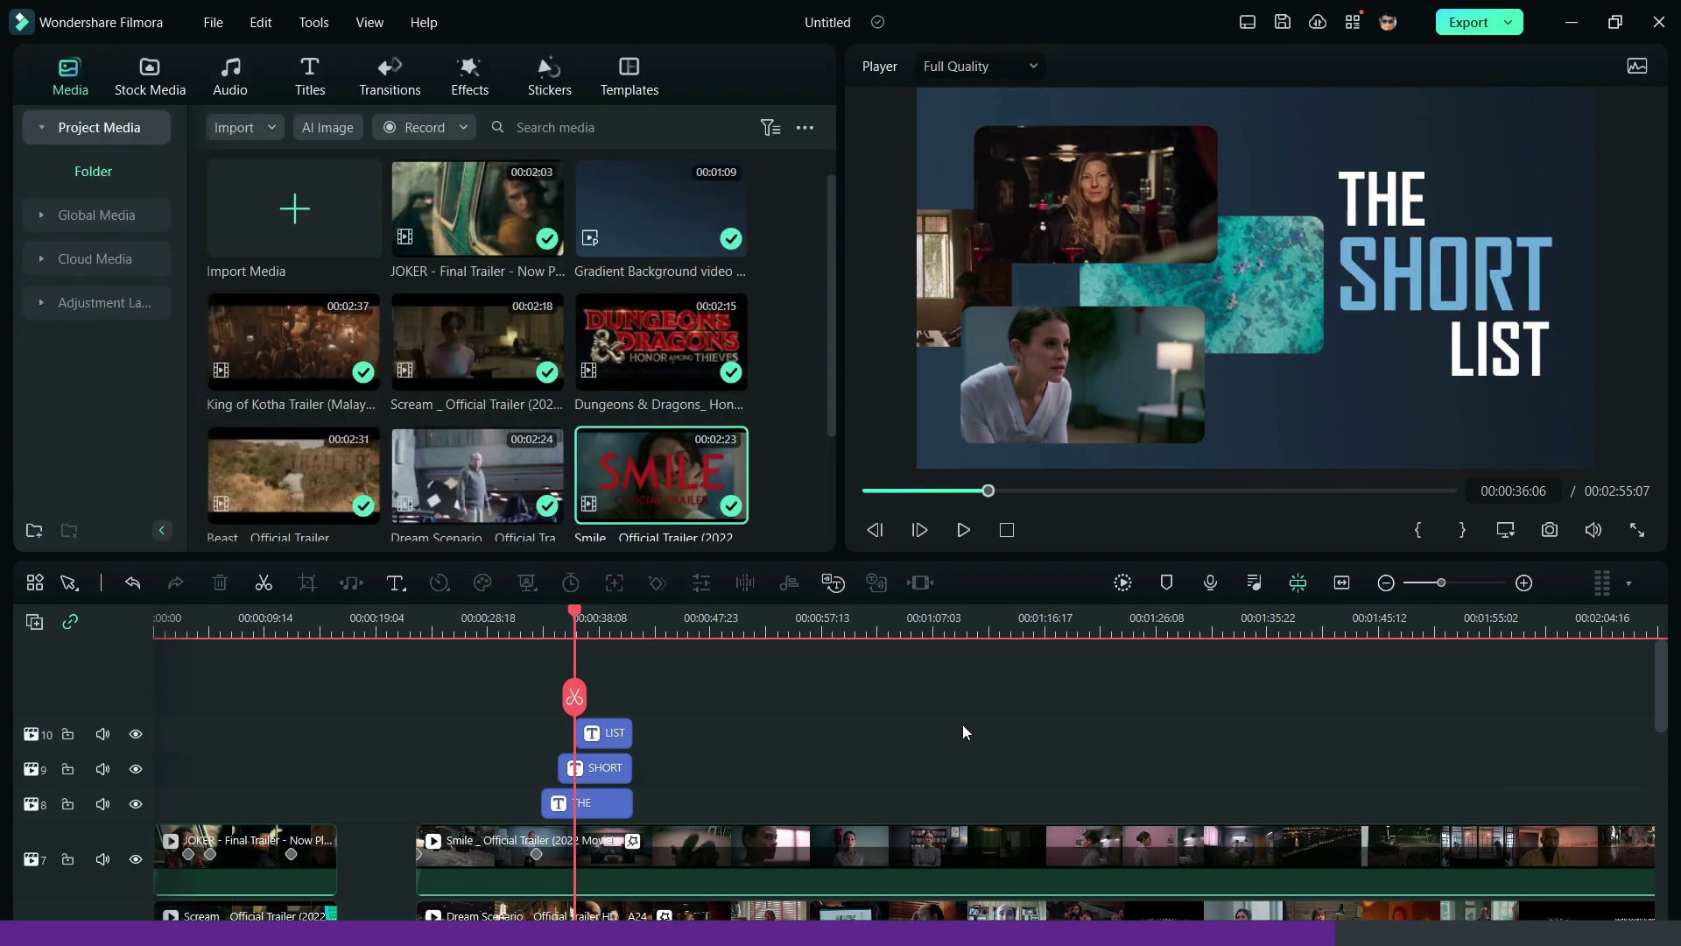
Step: Give the THE title the Fade1 entrance animation in the advanced text editor and apply it
click(537, 619)
click(577, 803)
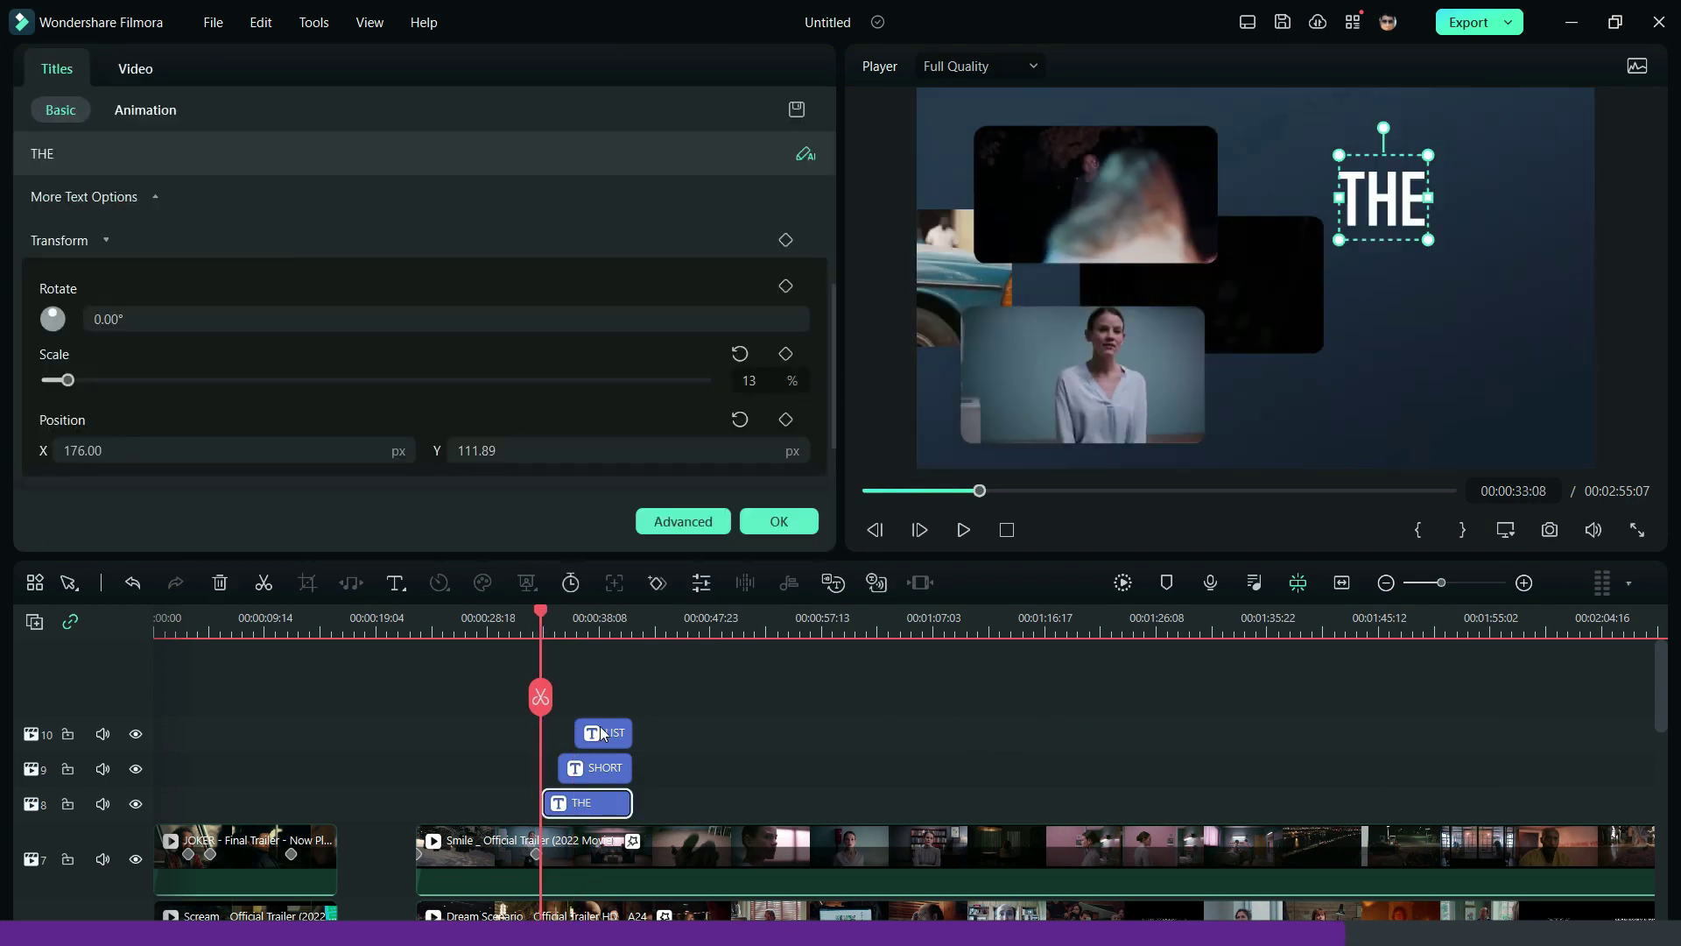
click(665, 522)
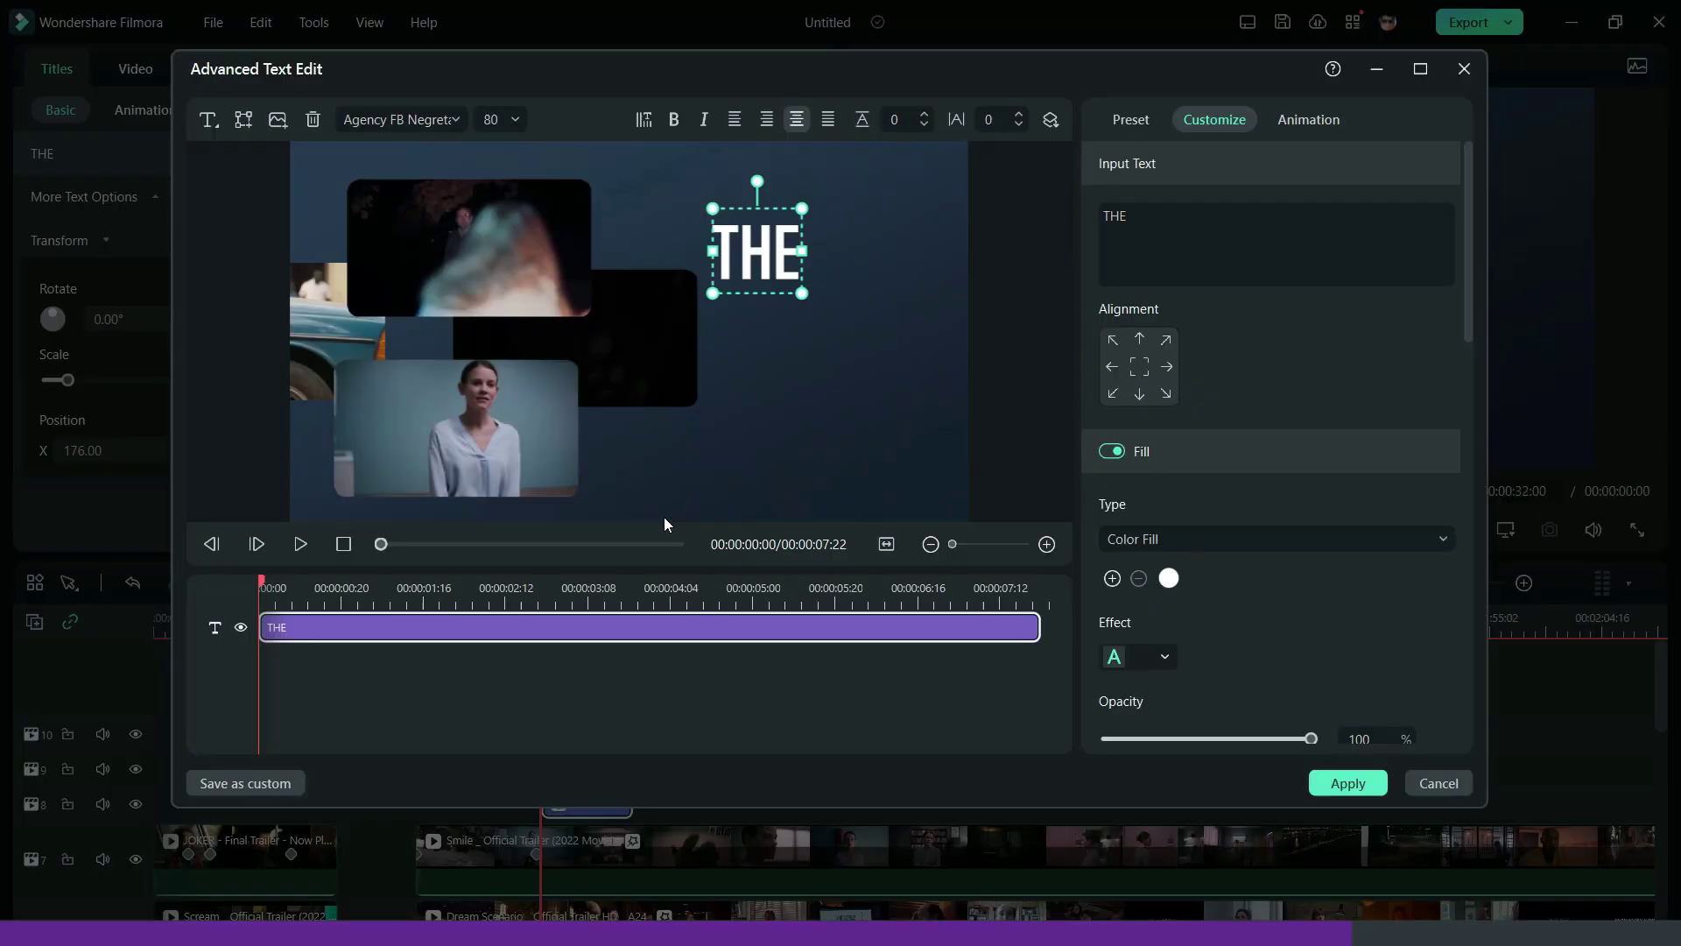
click(1285, 128)
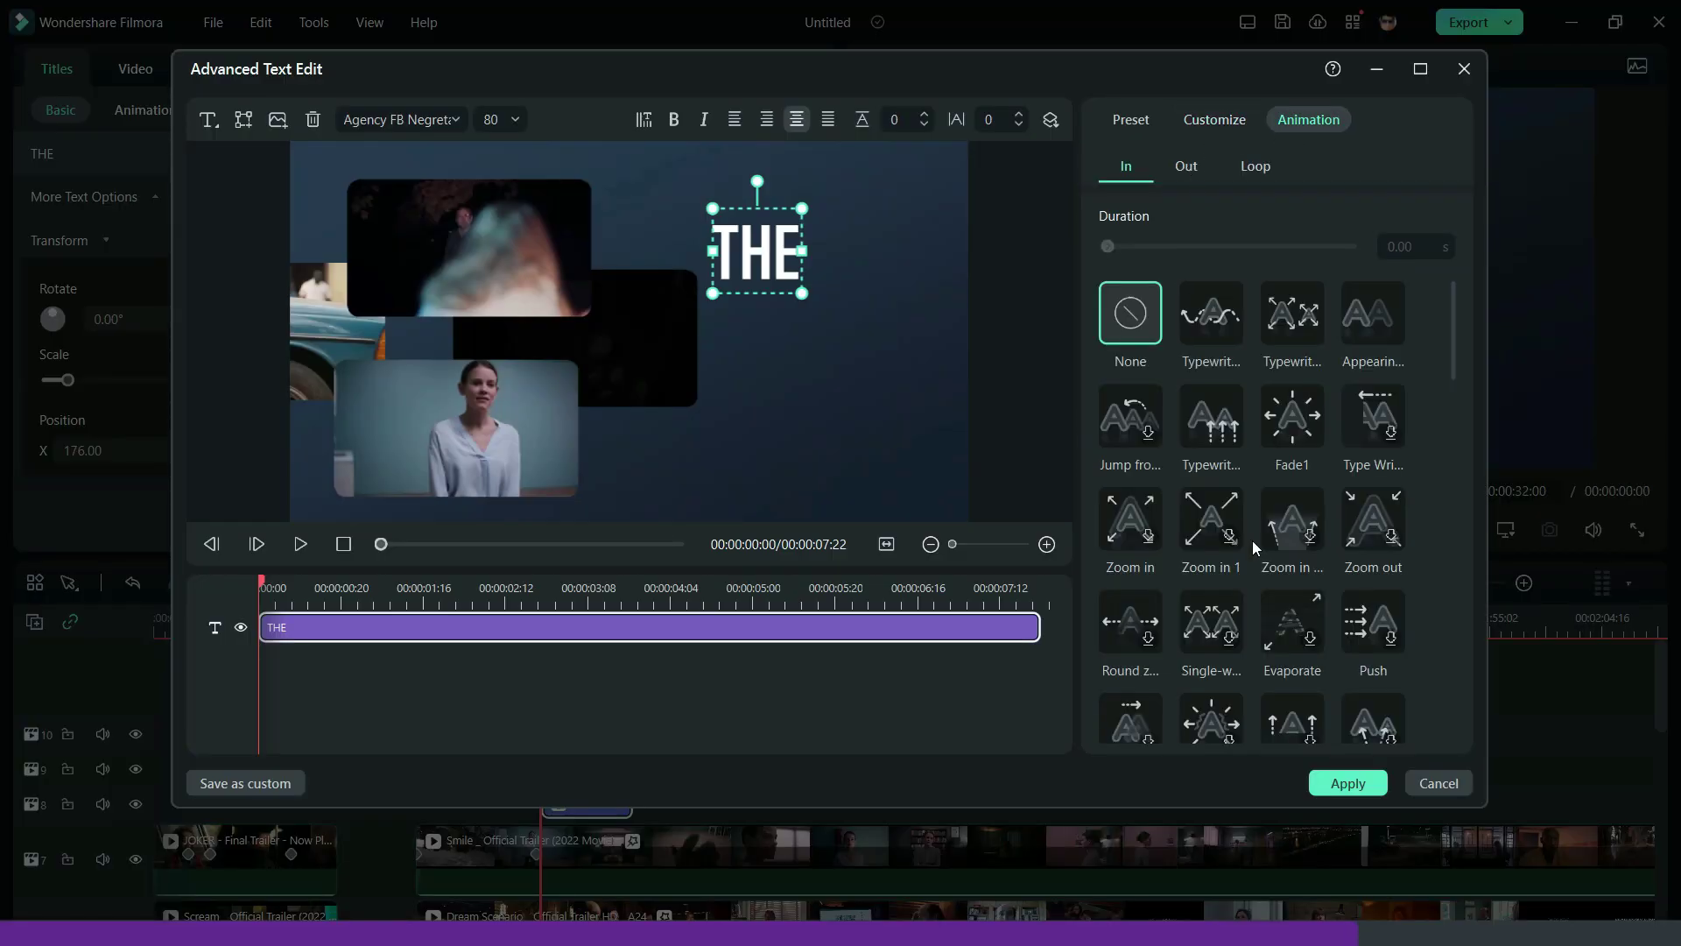
scroll(1252, 539, down, 3)
scroll(1282, 566, down, 2)
scroll(1284, 548, up, 5)
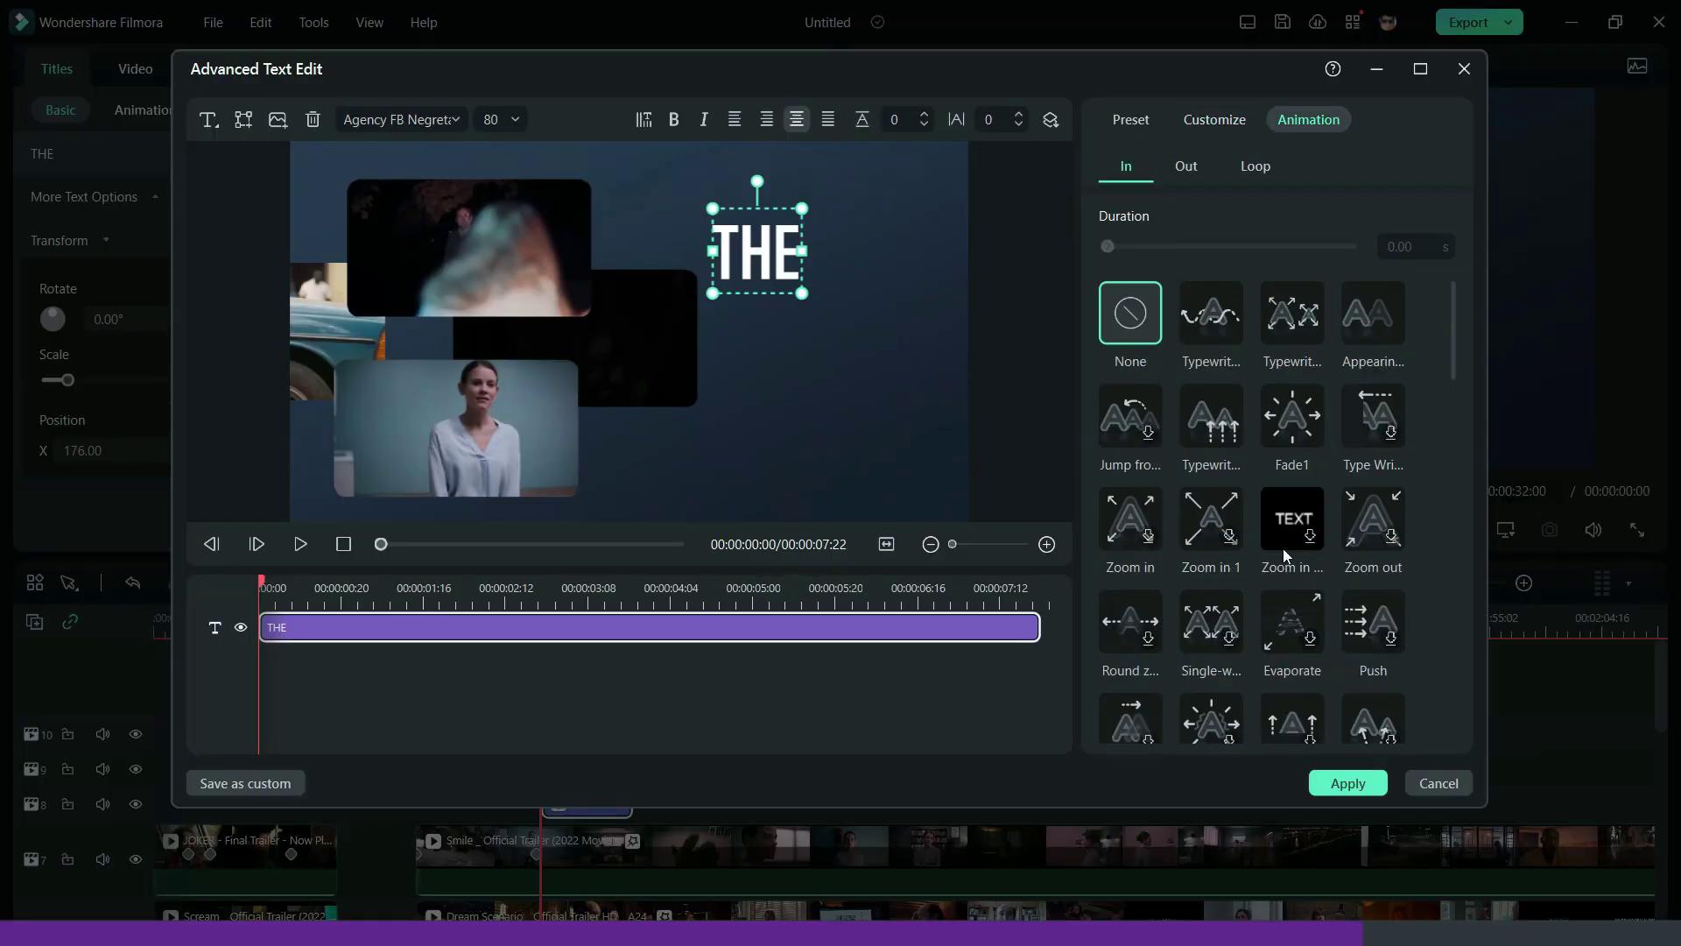
click(1273, 439)
click(1331, 770)
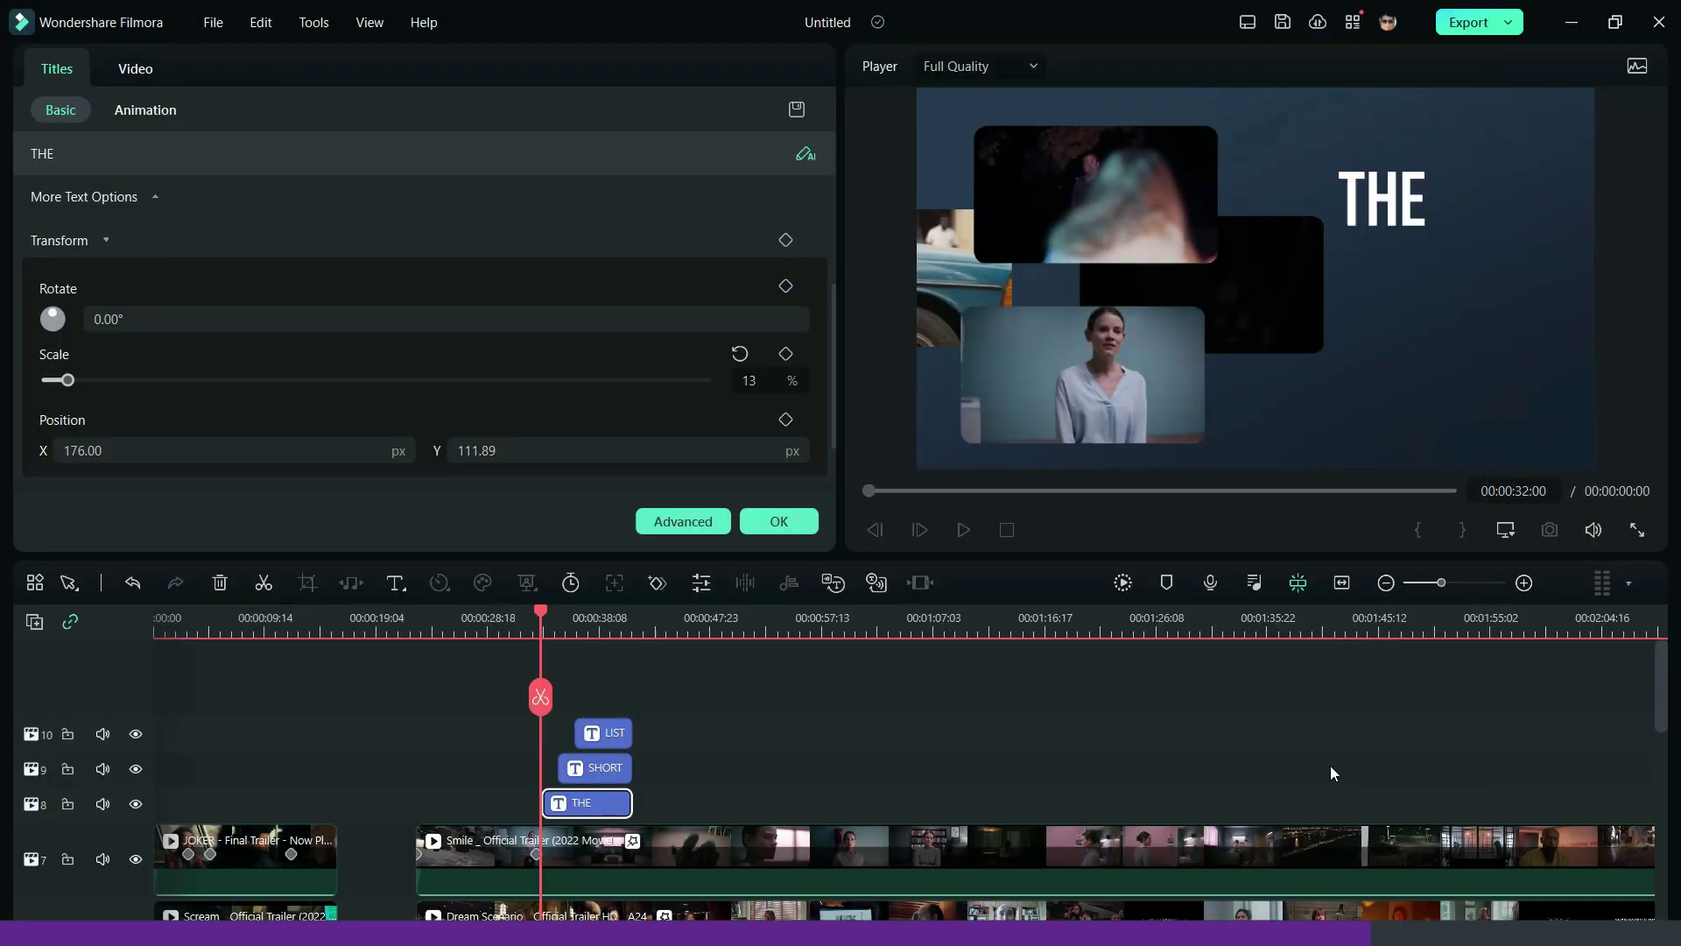
Step: Apply the same Fade1 entrance animation to the SHORT title in the advanced text editor
click(682, 521)
click(1308, 119)
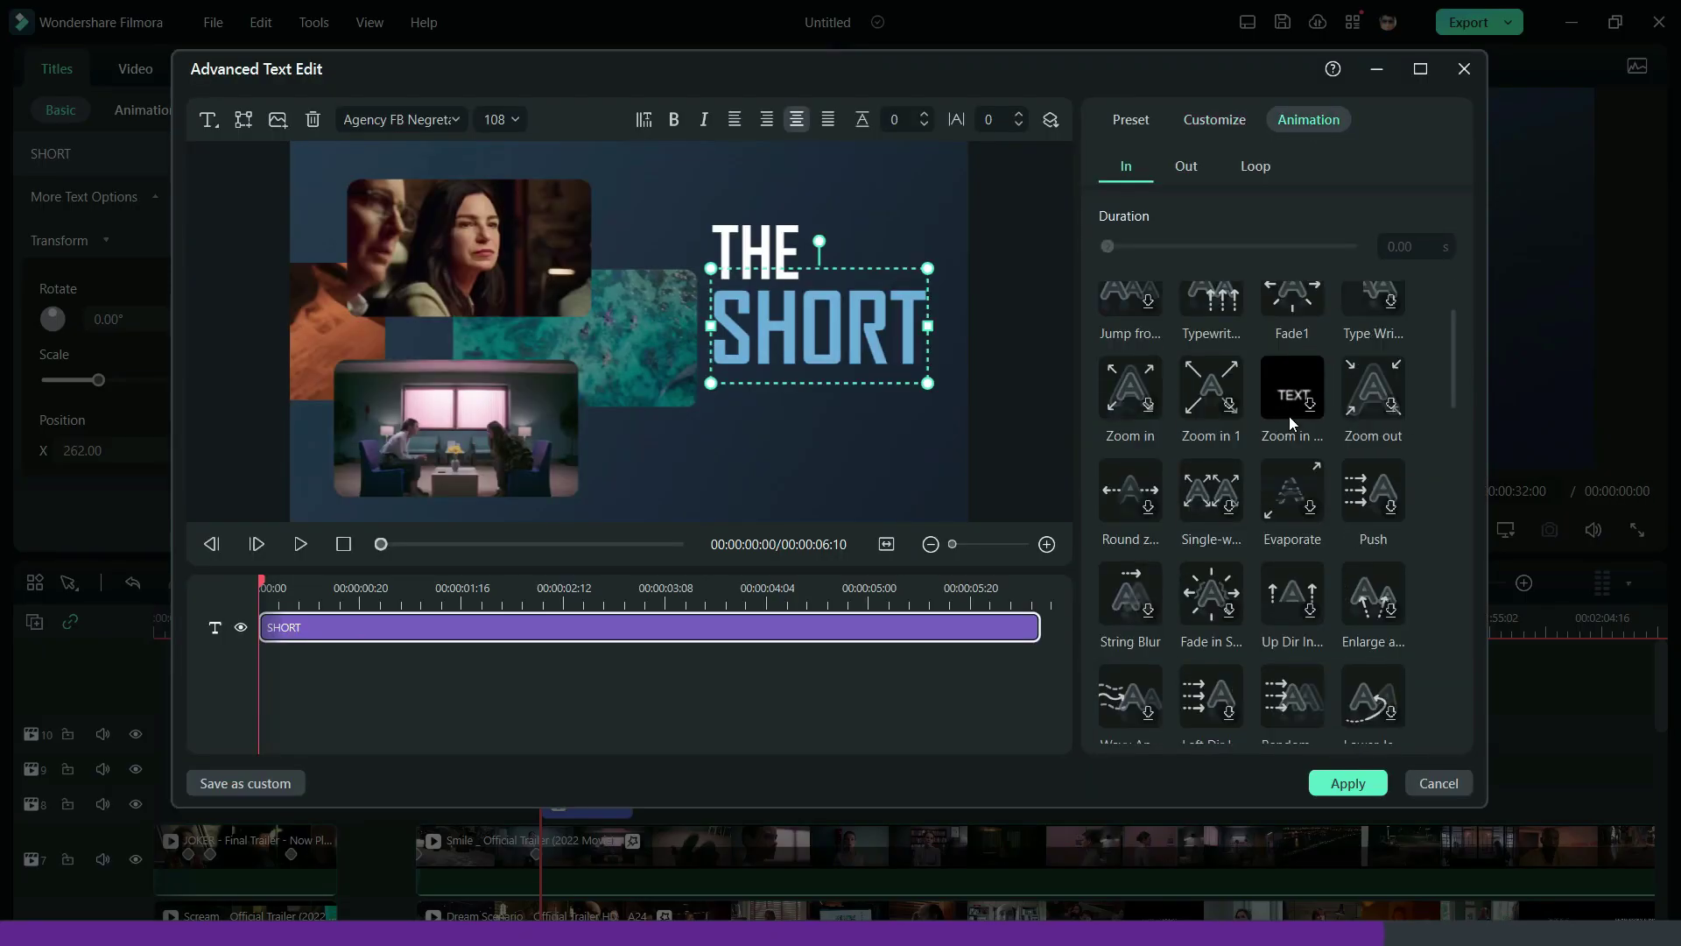
scroll(1287, 411, down, 3)
scroll(1278, 432, down, 3)
click(1131, 569)
click(1349, 782)
Step: Apply the Fade1 entrance animation to the LIST title with a duration of 0.84 s
click(682, 521)
click(1332, 119)
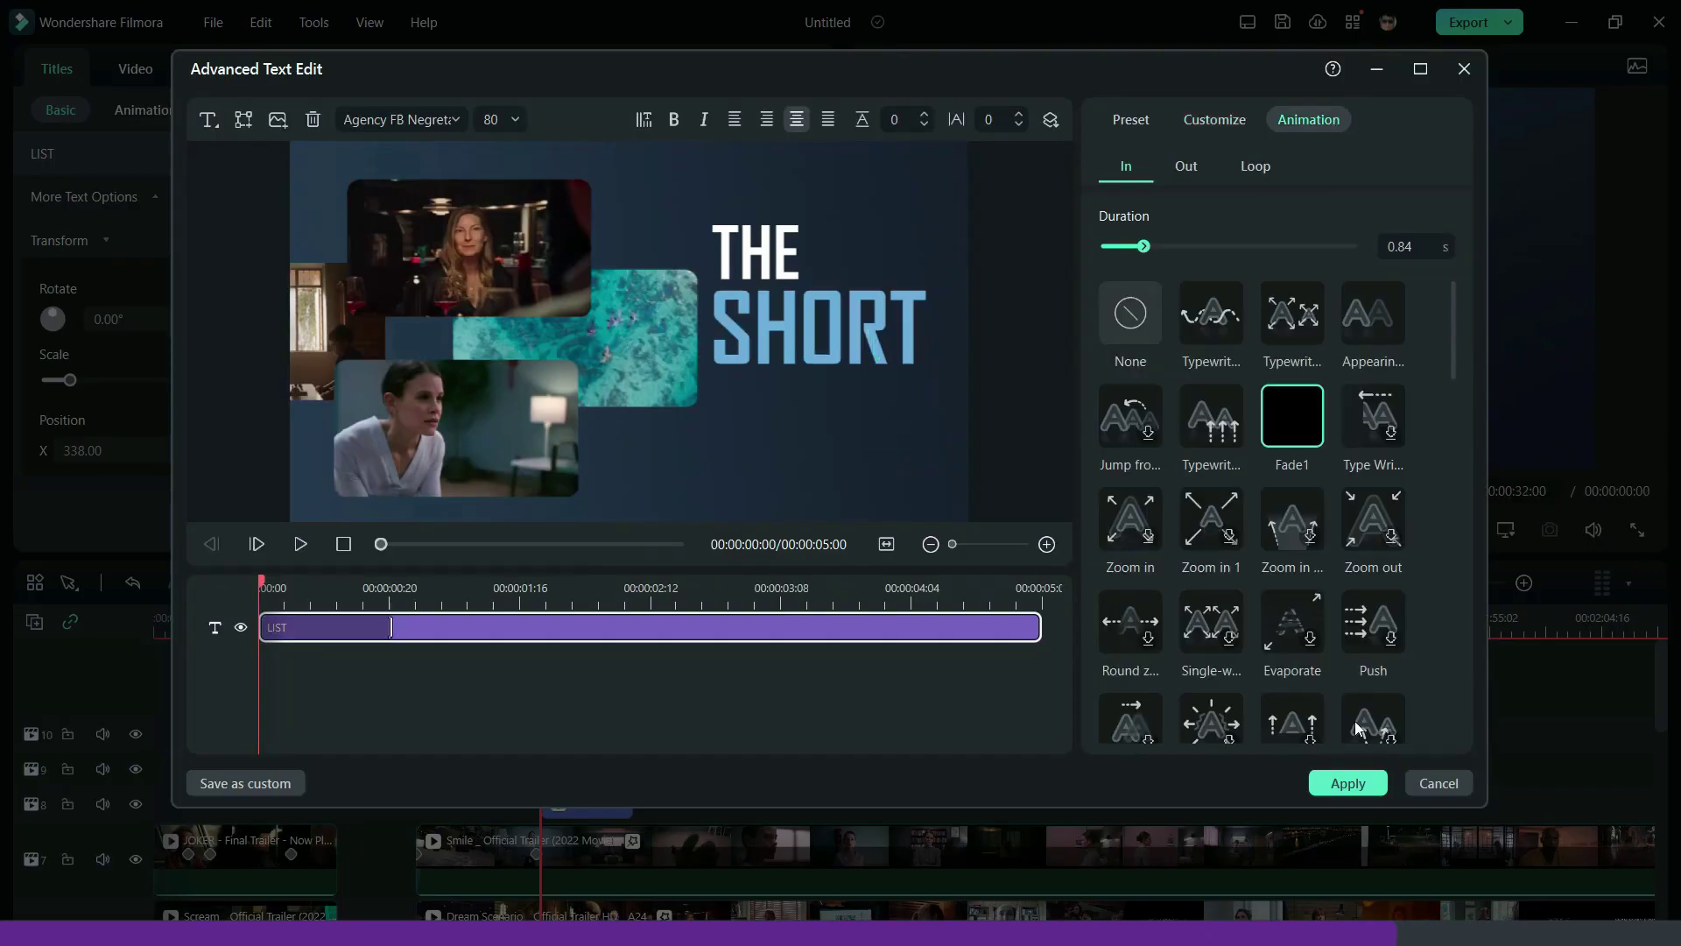
click(1343, 785)
Step: Trim the Smile, Dream Scenario, Avatar and King of Kotha clips to end with the titles at 00:00:41:06
scroll(1487, 725, down, 2)
drag(1487, 732, 499, 736)
click(1443, 839)
drag(1443, 839, 499, 839)
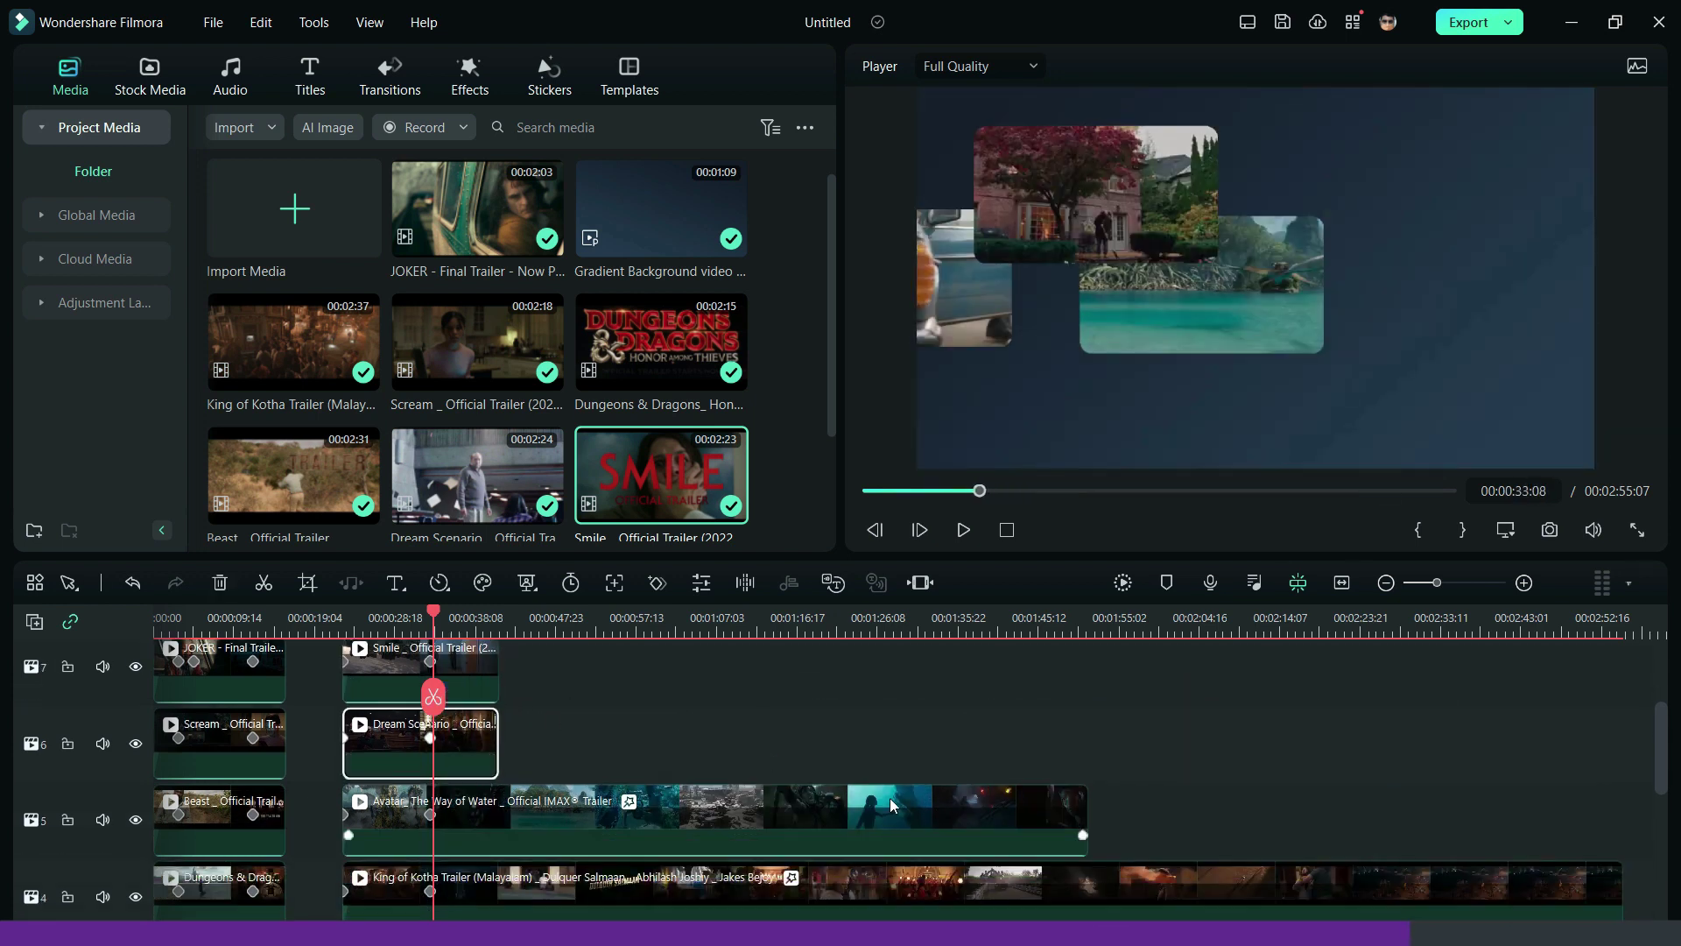
scroll(765, 795, down, 2)
drag(1087, 779, 502, 771)
scroll(501, 771, down, 1)
drag(1620, 792, 499, 788)
Step: Trim the gradient background clip on track 1 to end at 00:00:41:06 and fit the timeline to the view
scroll(609, 774, down, 4)
click(1095, 886)
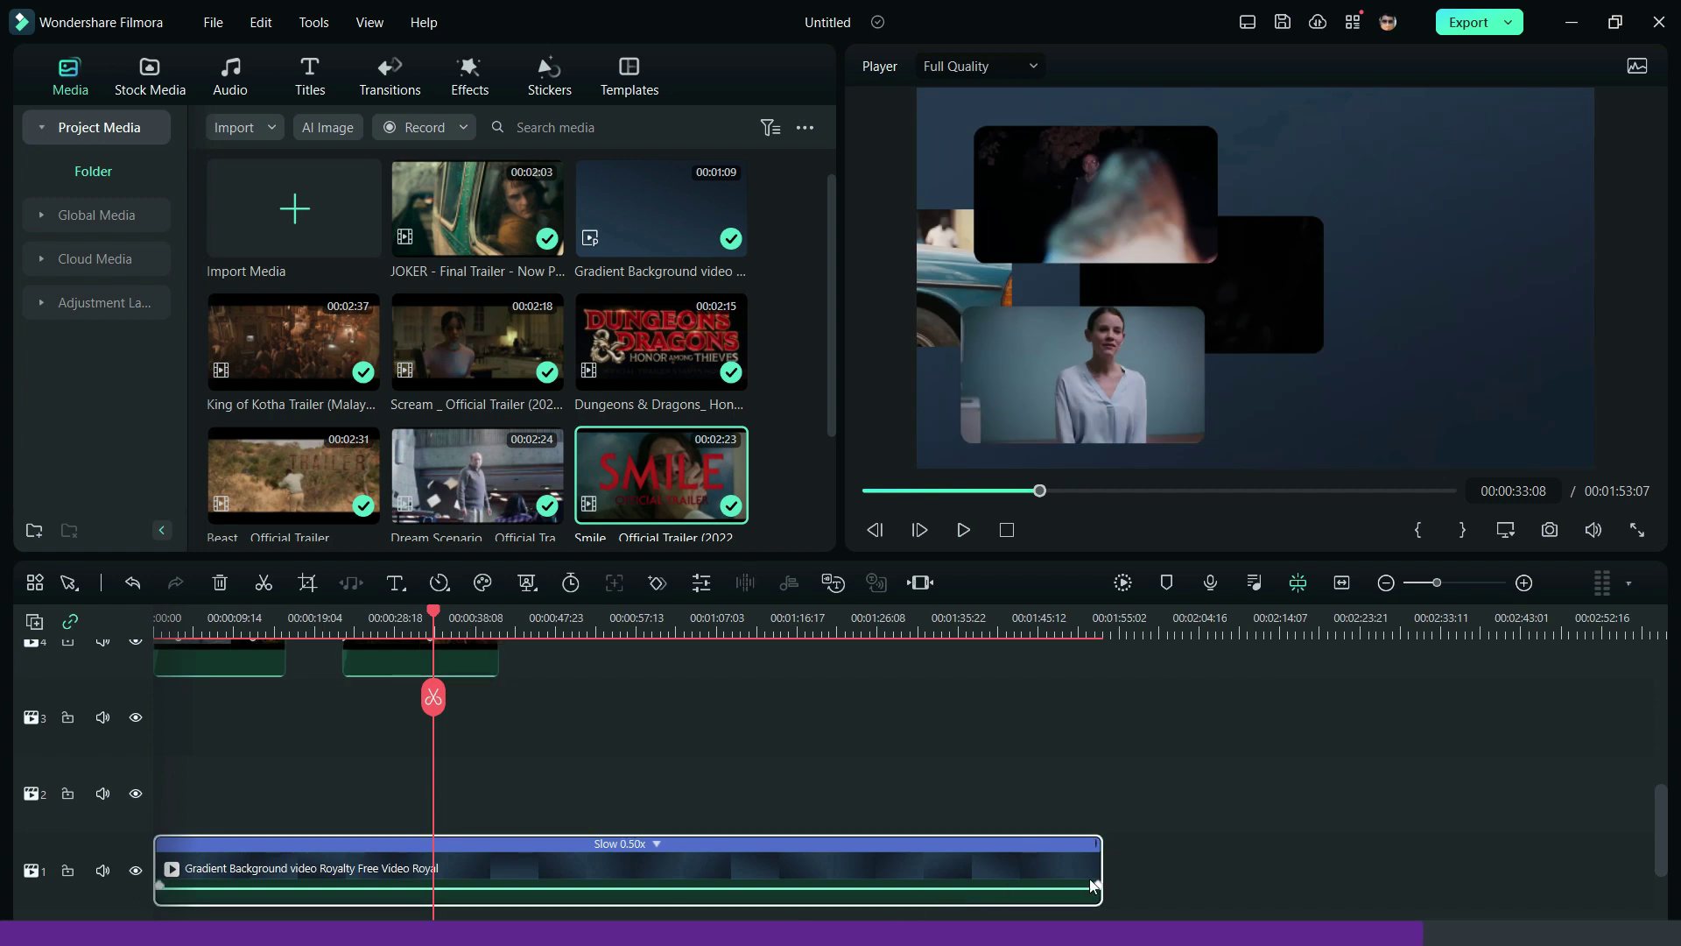
drag(1098, 867, 491, 826)
click(1348, 587)
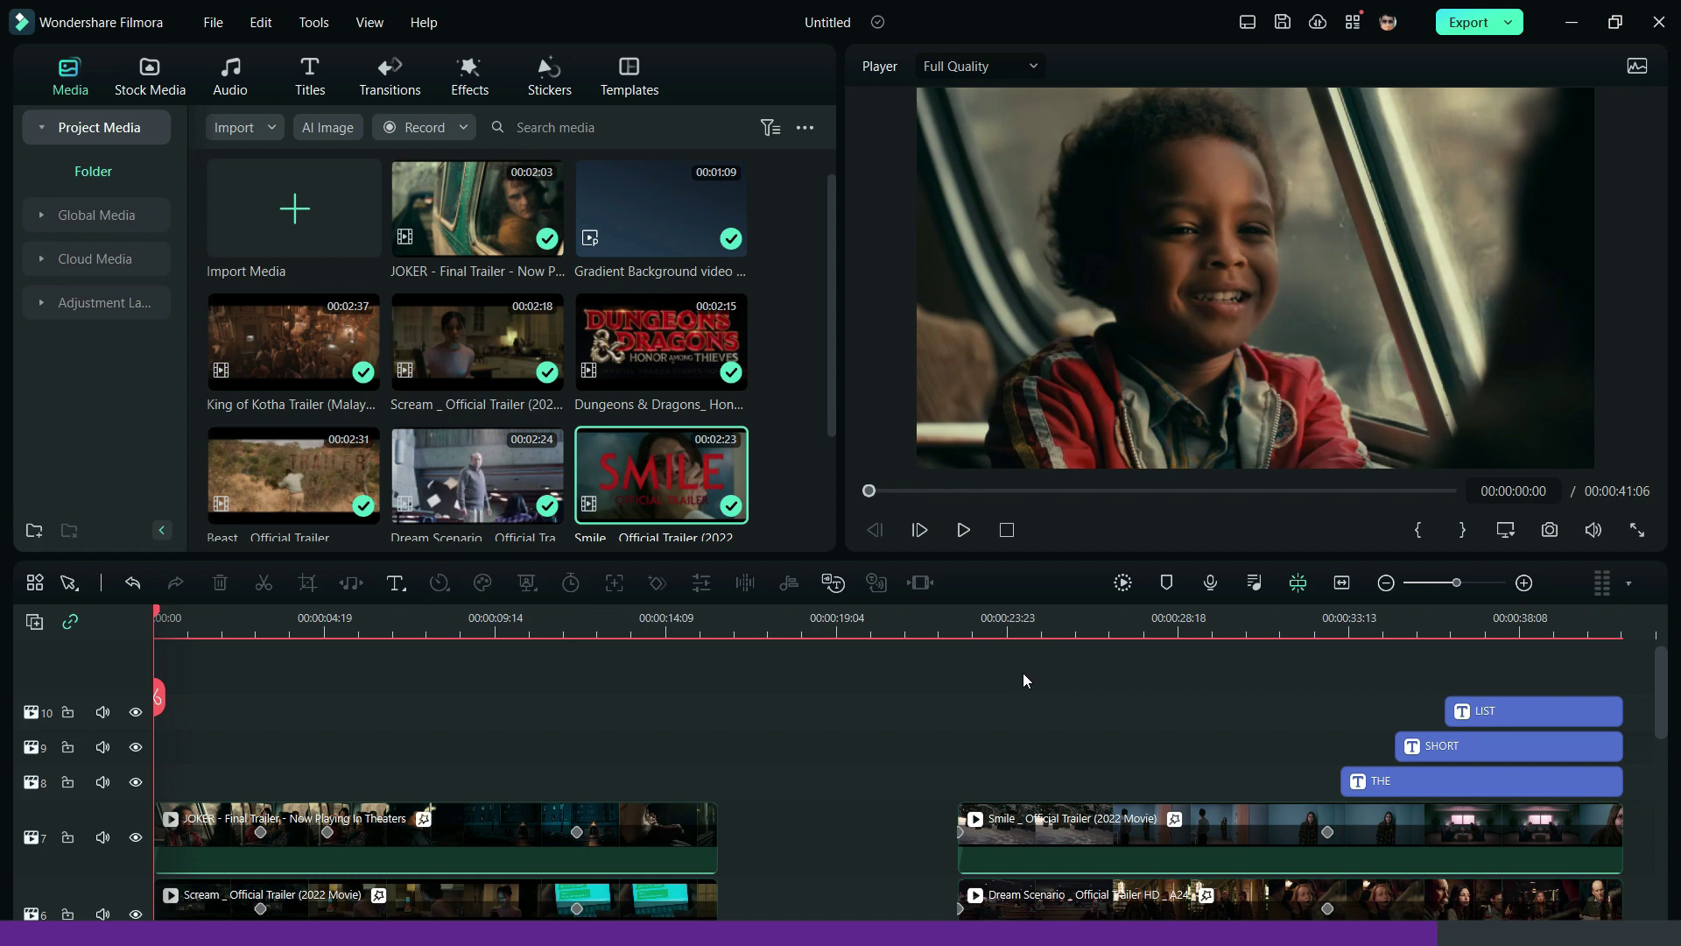
Step: Delete the second clip group with its titles and trim the gradient background to the first group's end at 00:00:15:20
drag(1018, 672, 1191, 763)
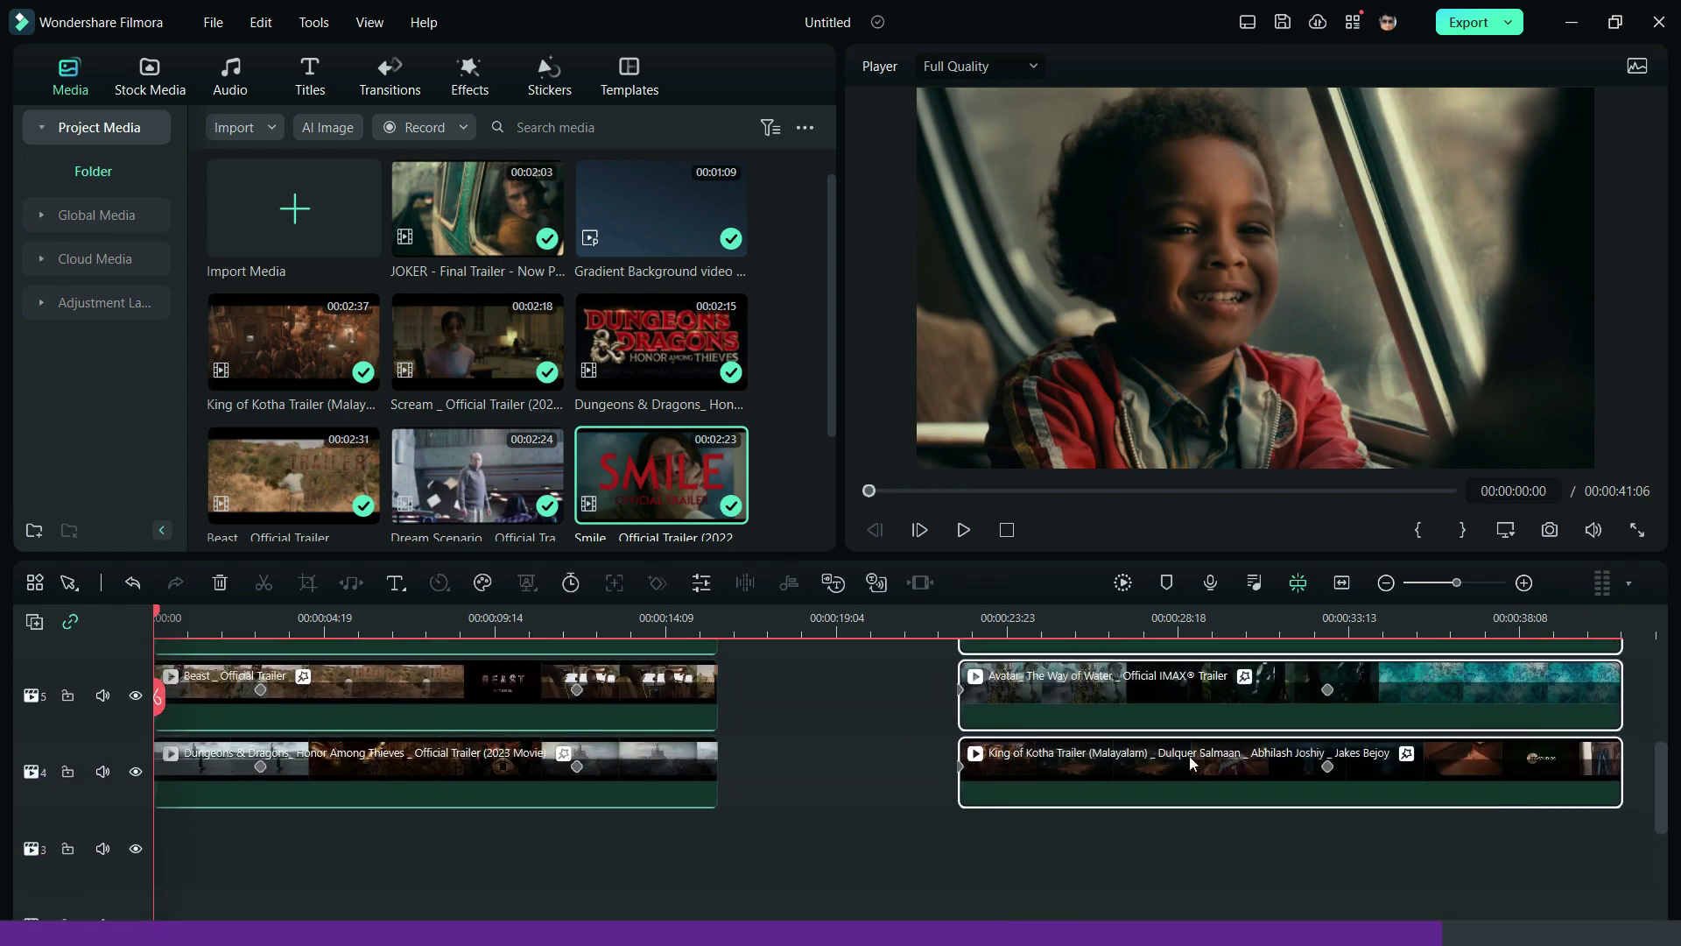
click(214, 591)
scroll(589, 772, down, 3)
drag(1621, 867, 717, 843)
Step: Export the first clip group with its background as the separate video r123-1
scroll(765, 855, up, 4)
scroll(763, 856, up, 2)
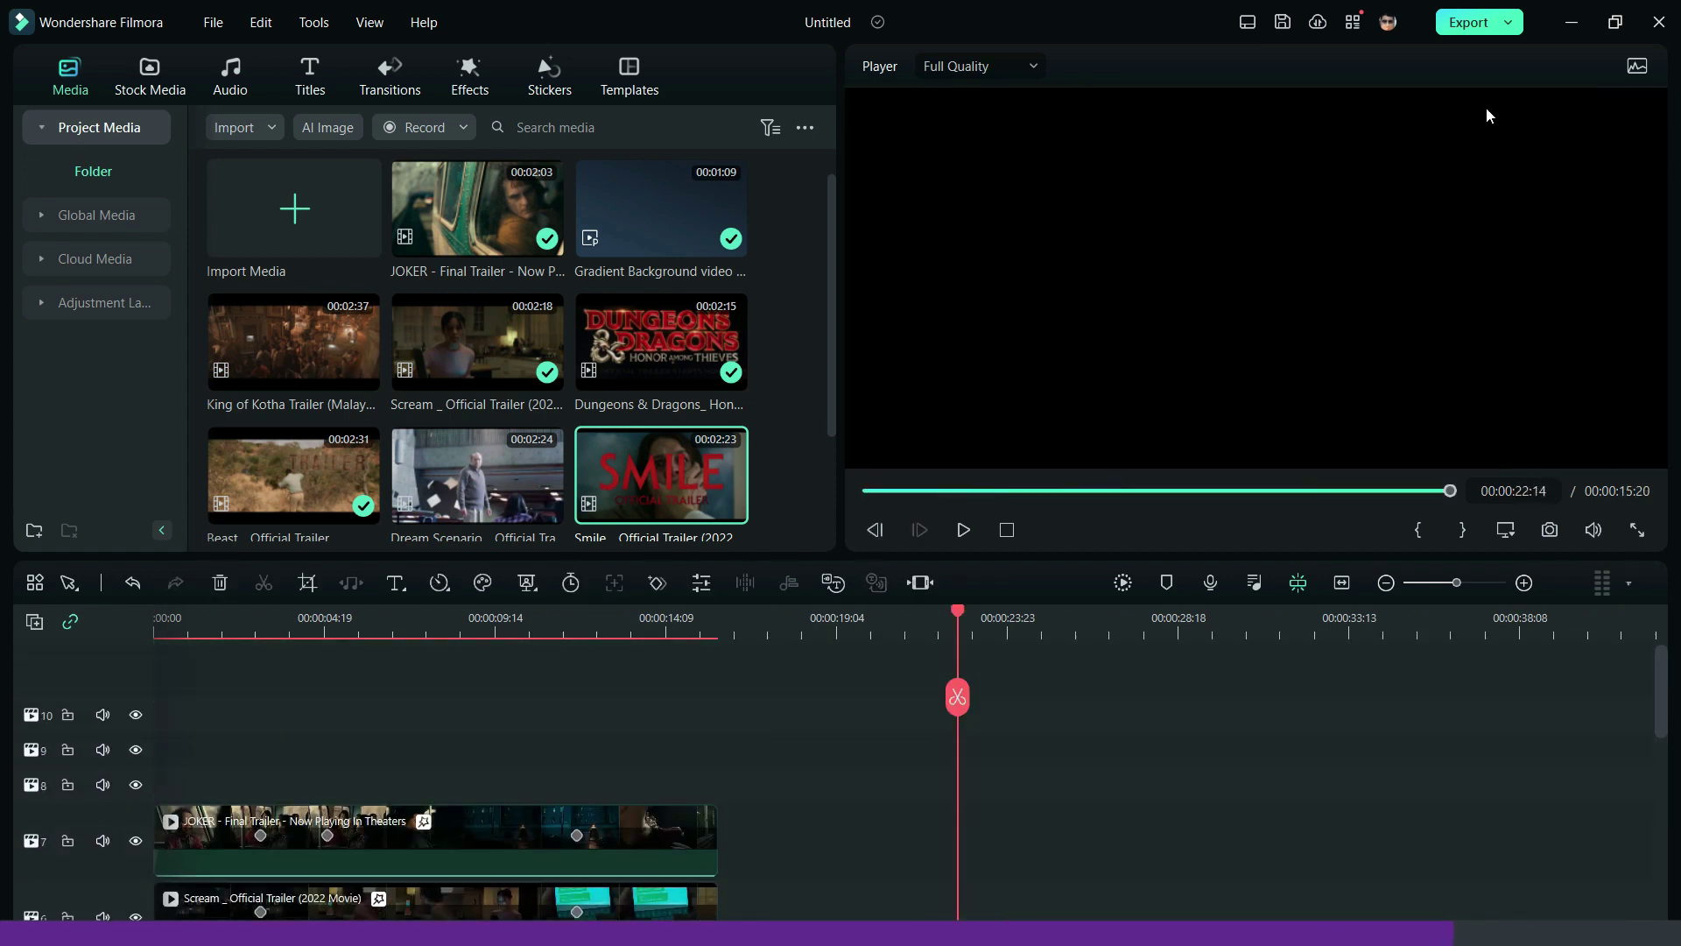
click(1464, 33)
click(1218, 740)
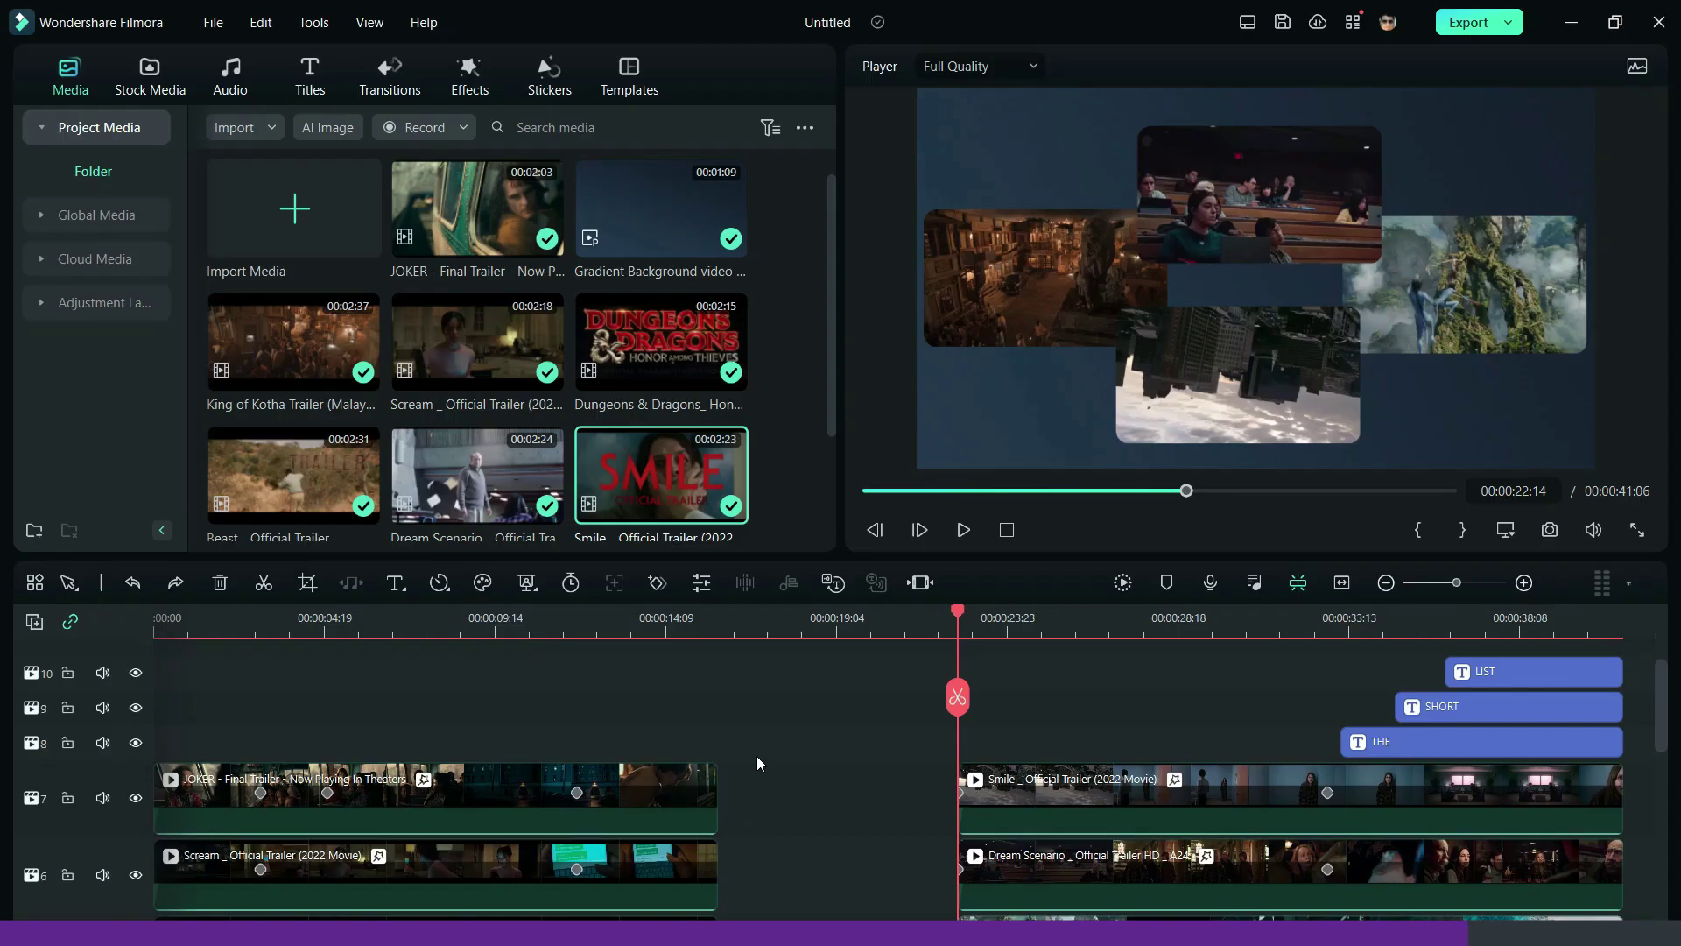
Step: Delete the first clip group and close the empty gaps before the second group's clips on tracks 4 to 7
drag(756, 763, 613, 911)
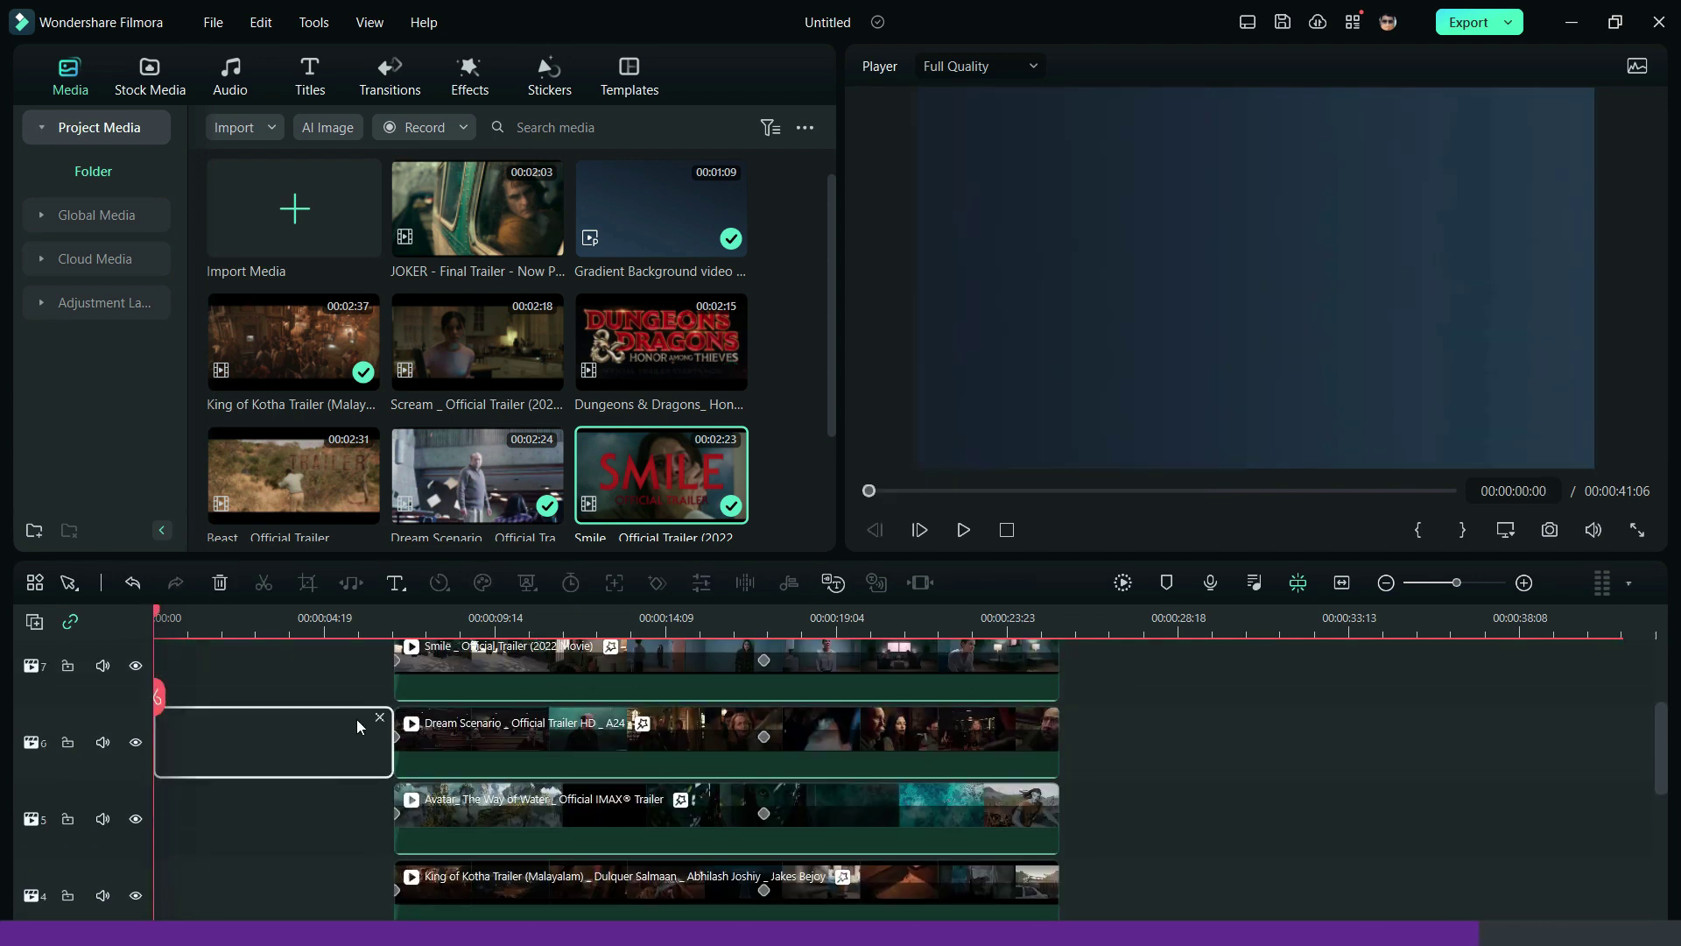
scroll(333, 761, down, 1)
click(264, 860)
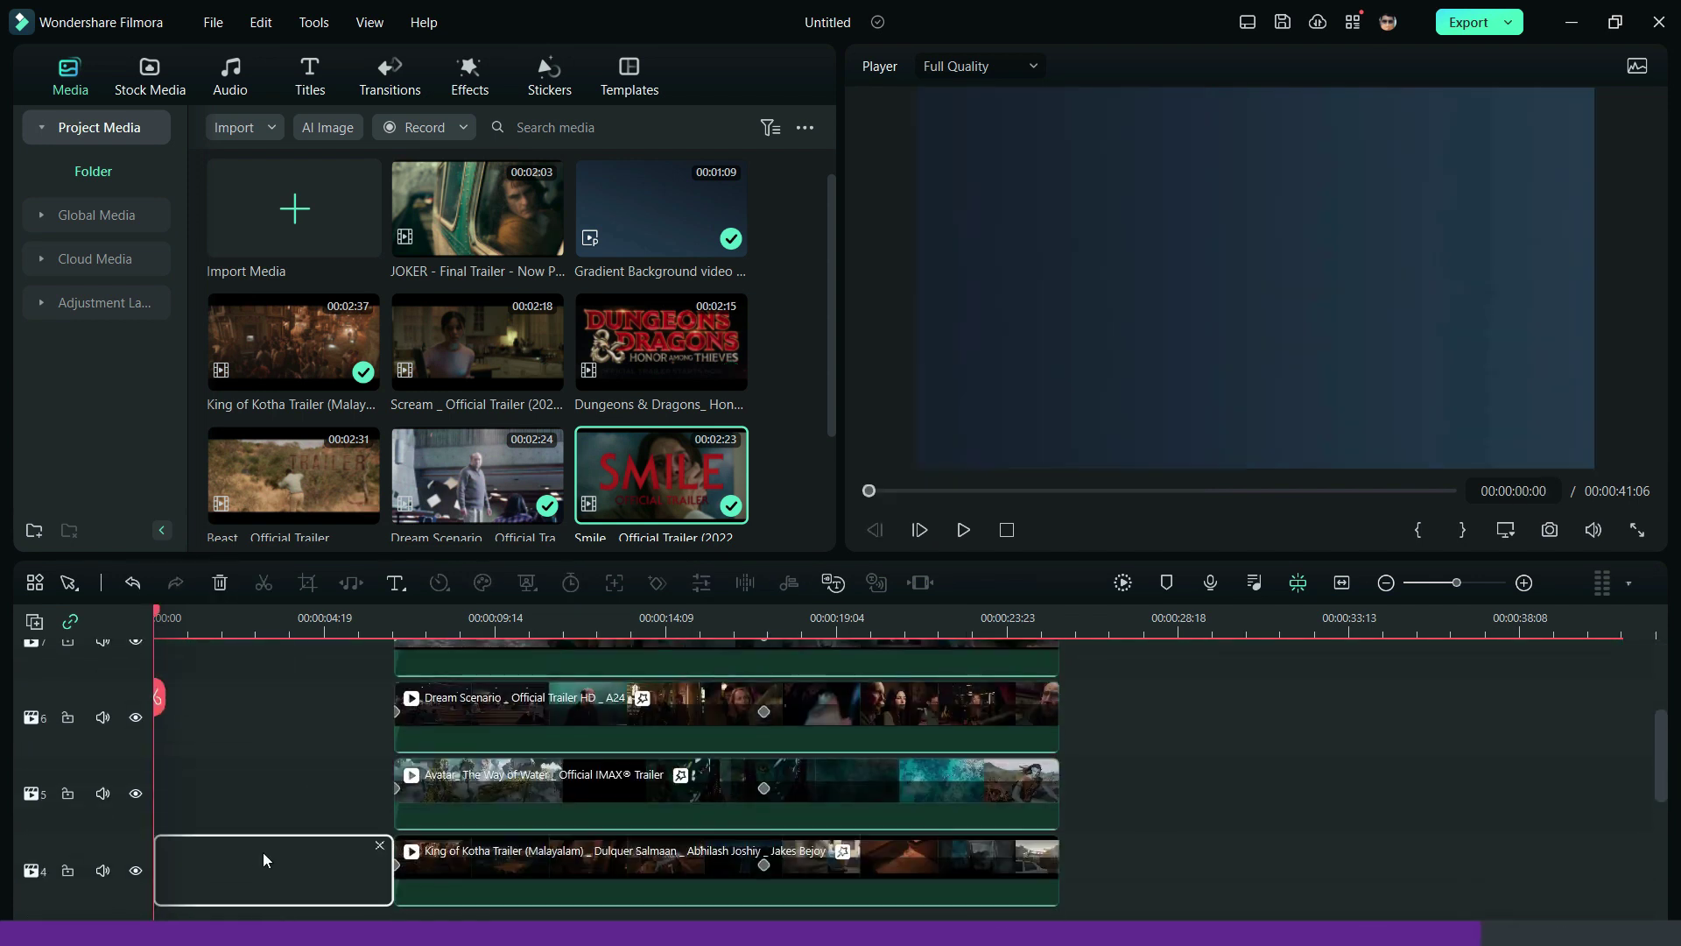
click(379, 844)
click(364, 797)
click(380, 769)
scroll(368, 744, up, 1)
click(357, 749)
click(379, 699)
Step: Move the THE, SHORT and LIST titles earlier together so they end with the second clip group
drag(1116, 673, 1022, 758)
drag(1020, 757, 778, 757)
click(916, 758)
Step: Trim the gradient background to the end of the second clip group at 00:00:18:16
scroll(923, 759, down, 6)
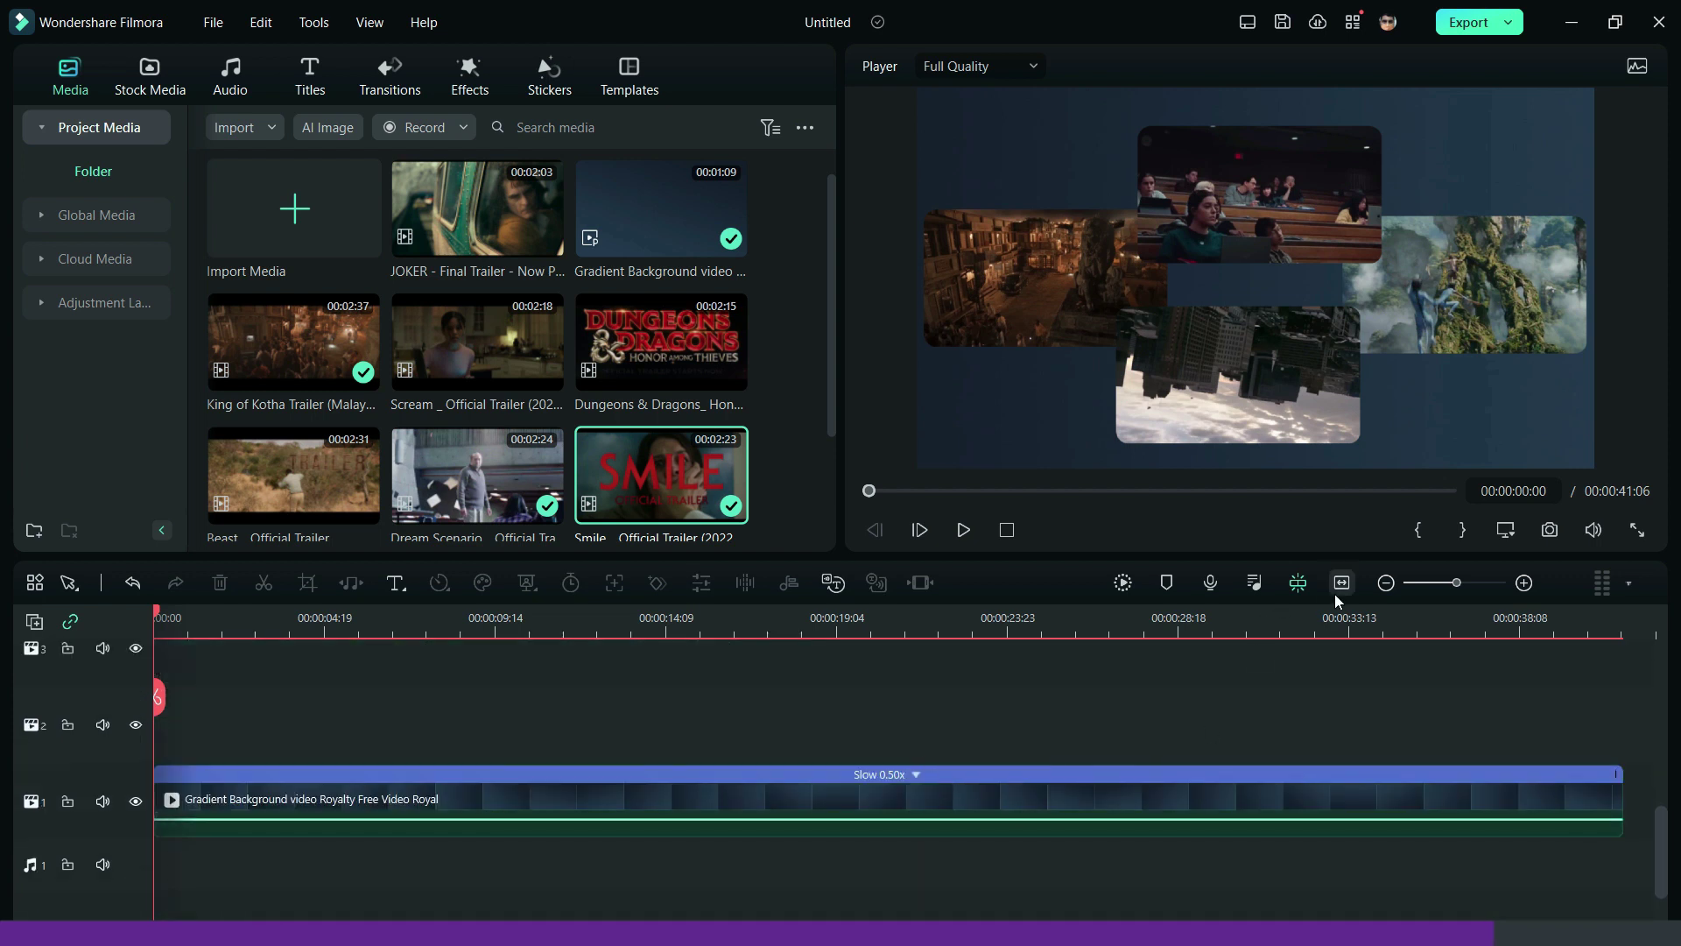
click(1557, 788)
drag(1614, 794, 830, 783)
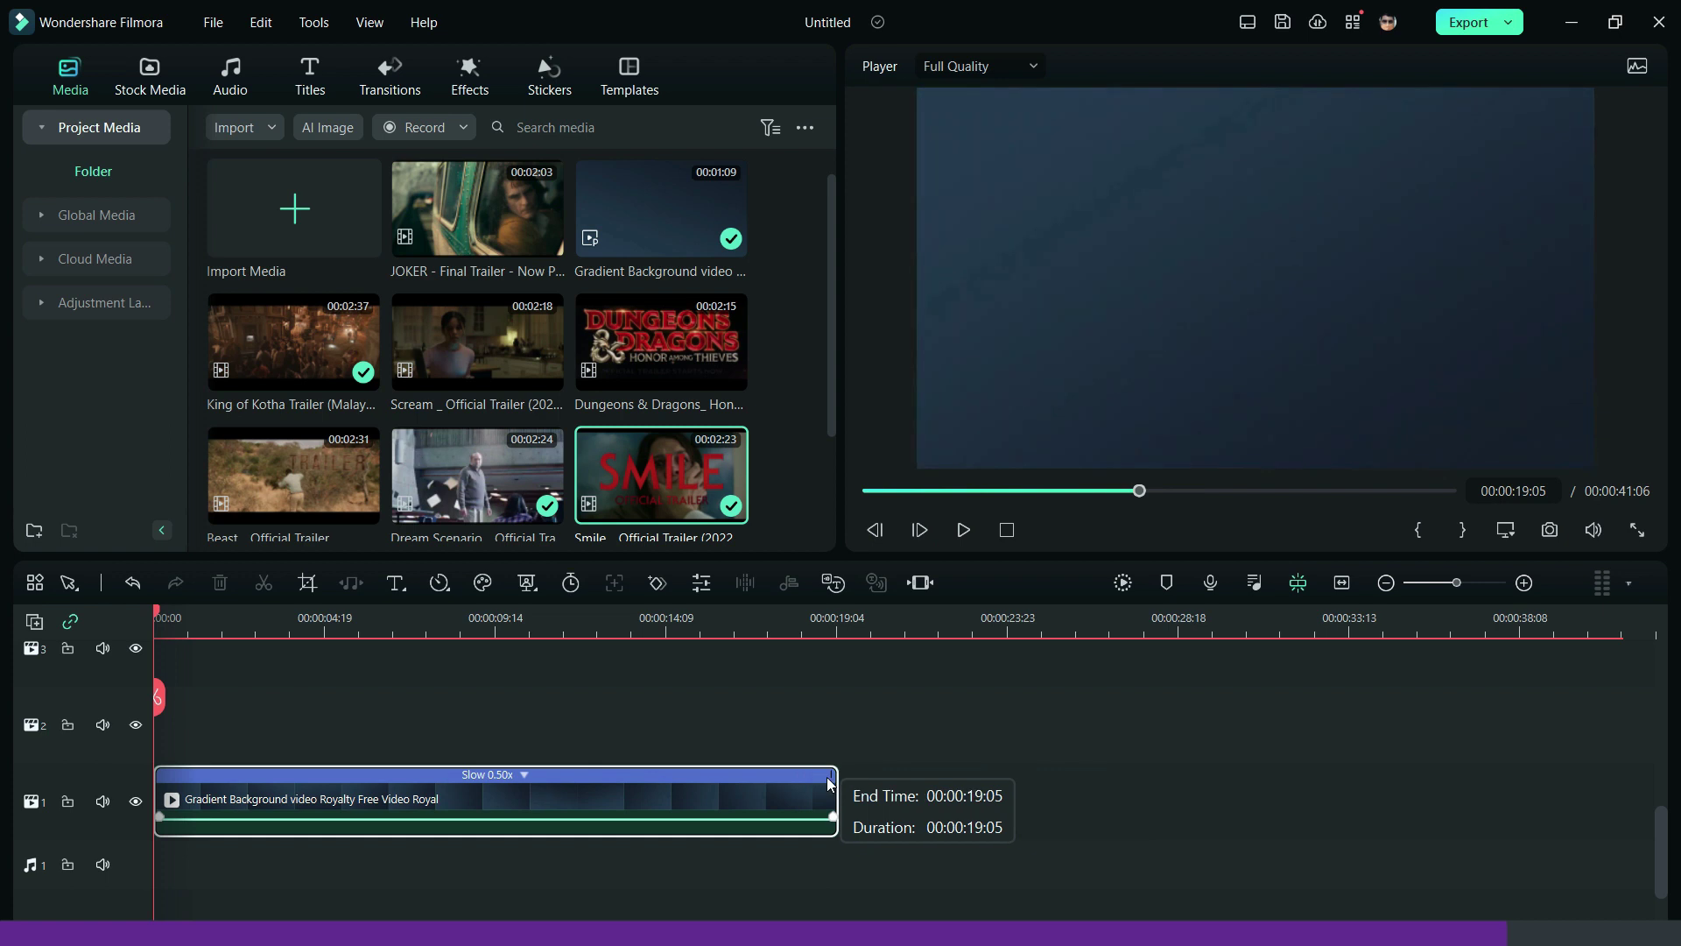
drag(814, 779, 814, 781)
scroll(953, 797, up, 5)
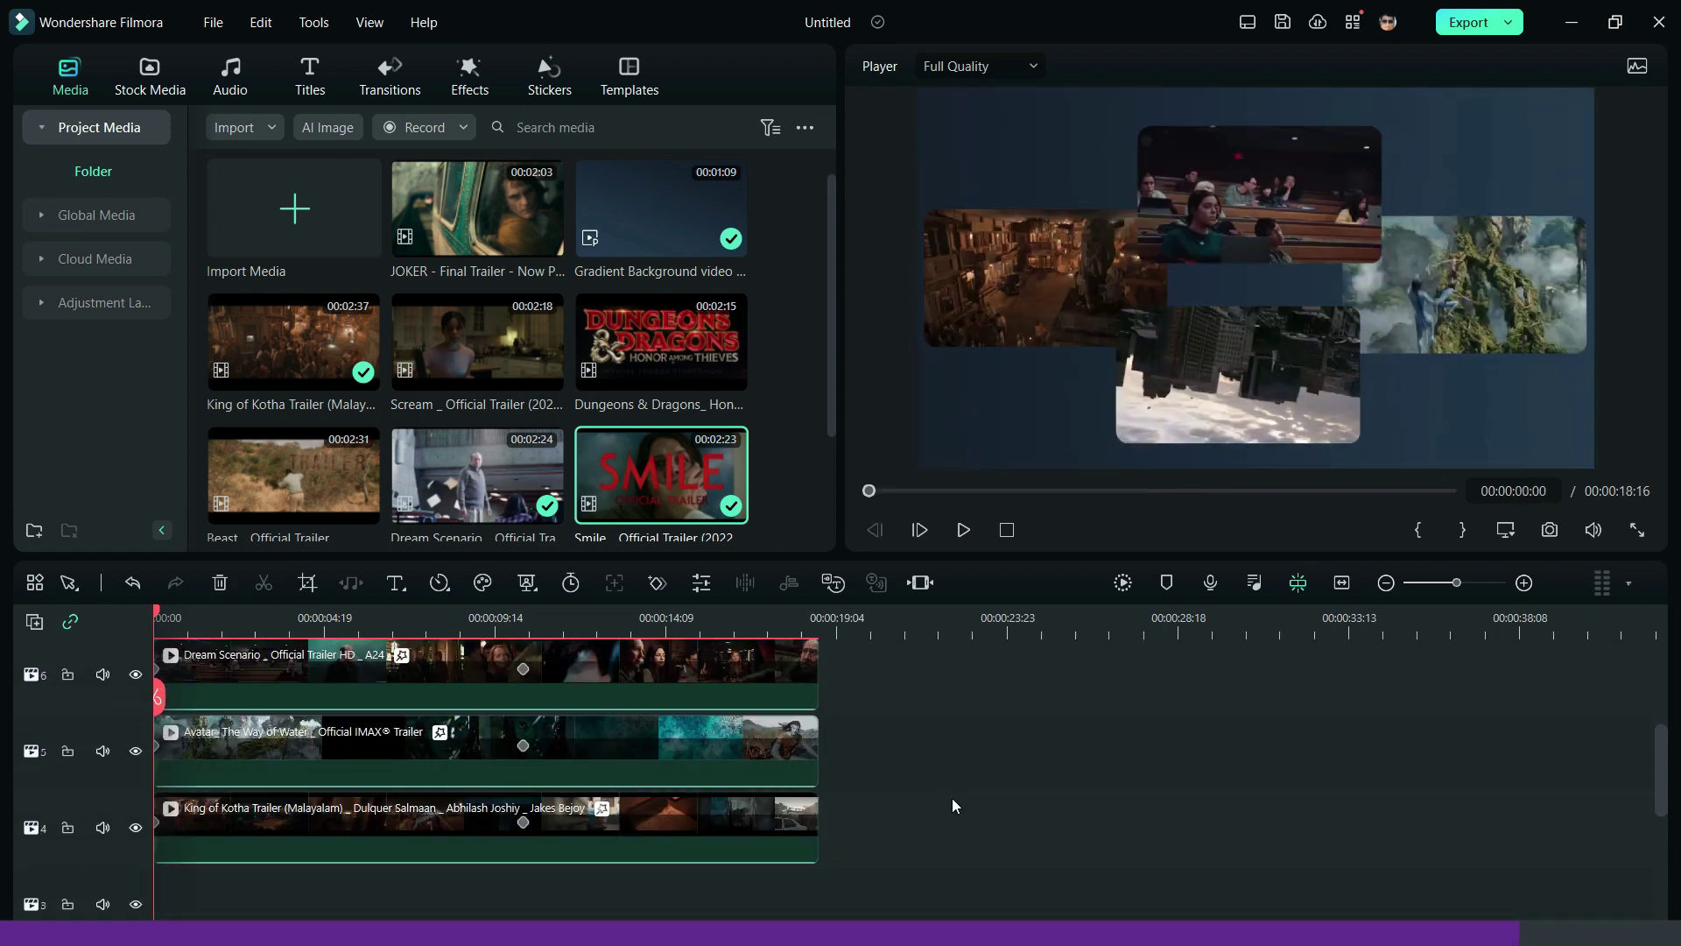
Step: Scrub through the second clip group with its titles and export it as the separate video r123-2
scroll(952, 797, up, 1)
drag(920, 491, 1311, 492)
click(1453, 26)
click(1253, 740)
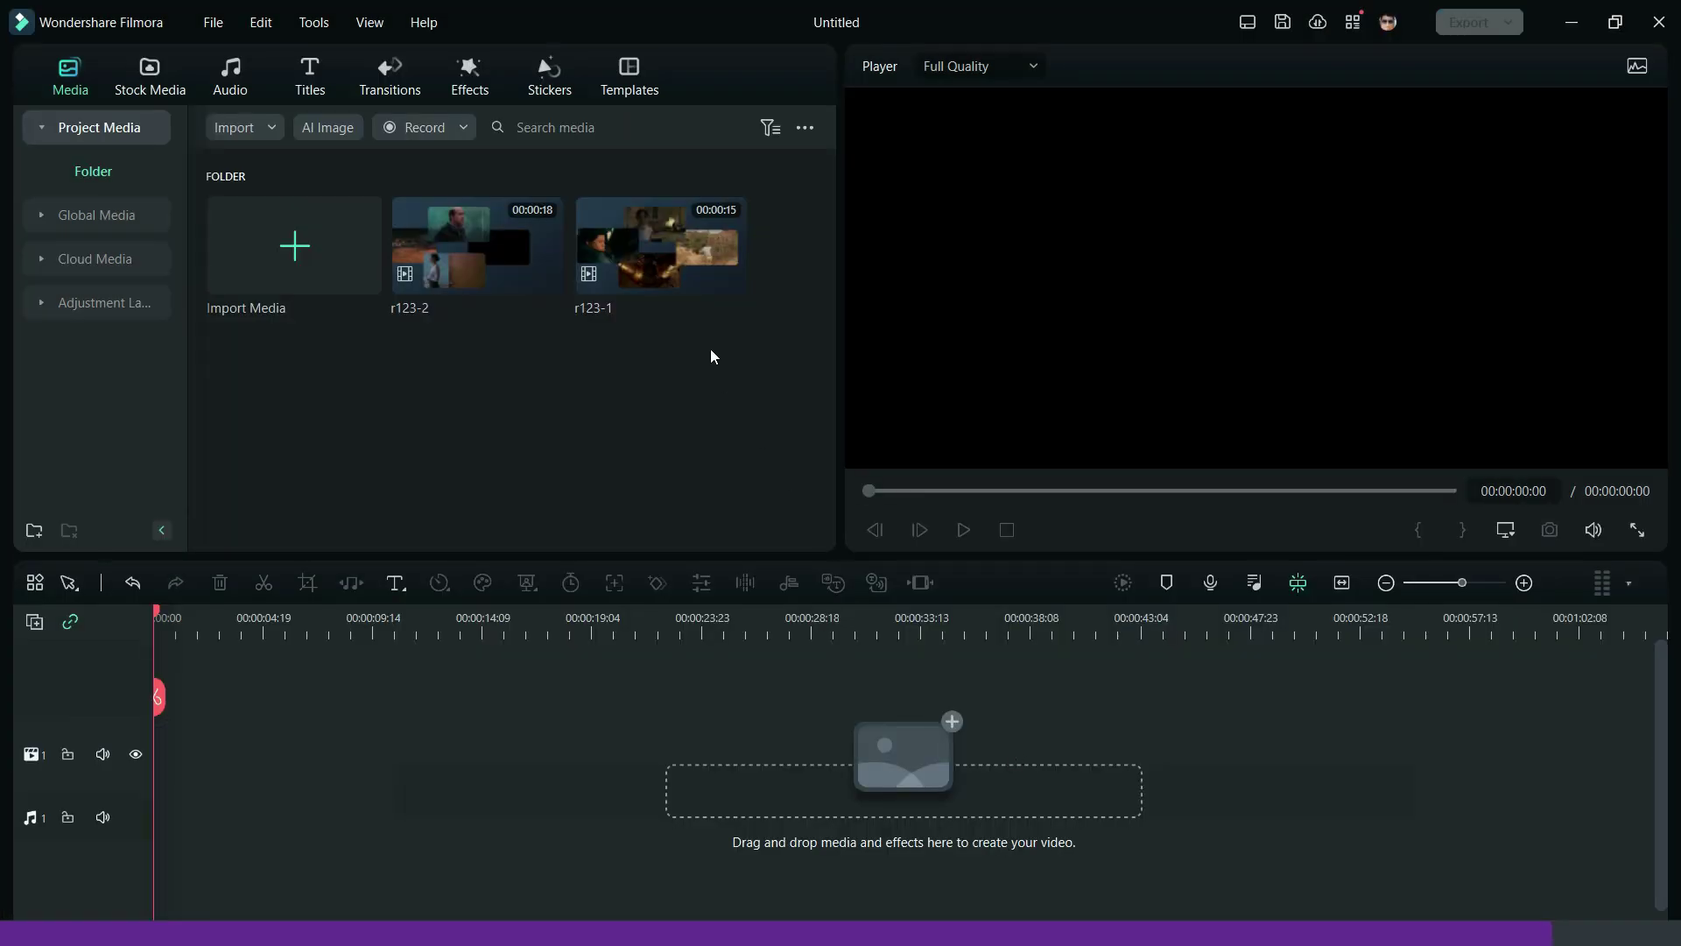
Step: Place the exported r123-1 clip on track 1 of the new project and preview the opening seconds
drag(674, 270, 148, 748)
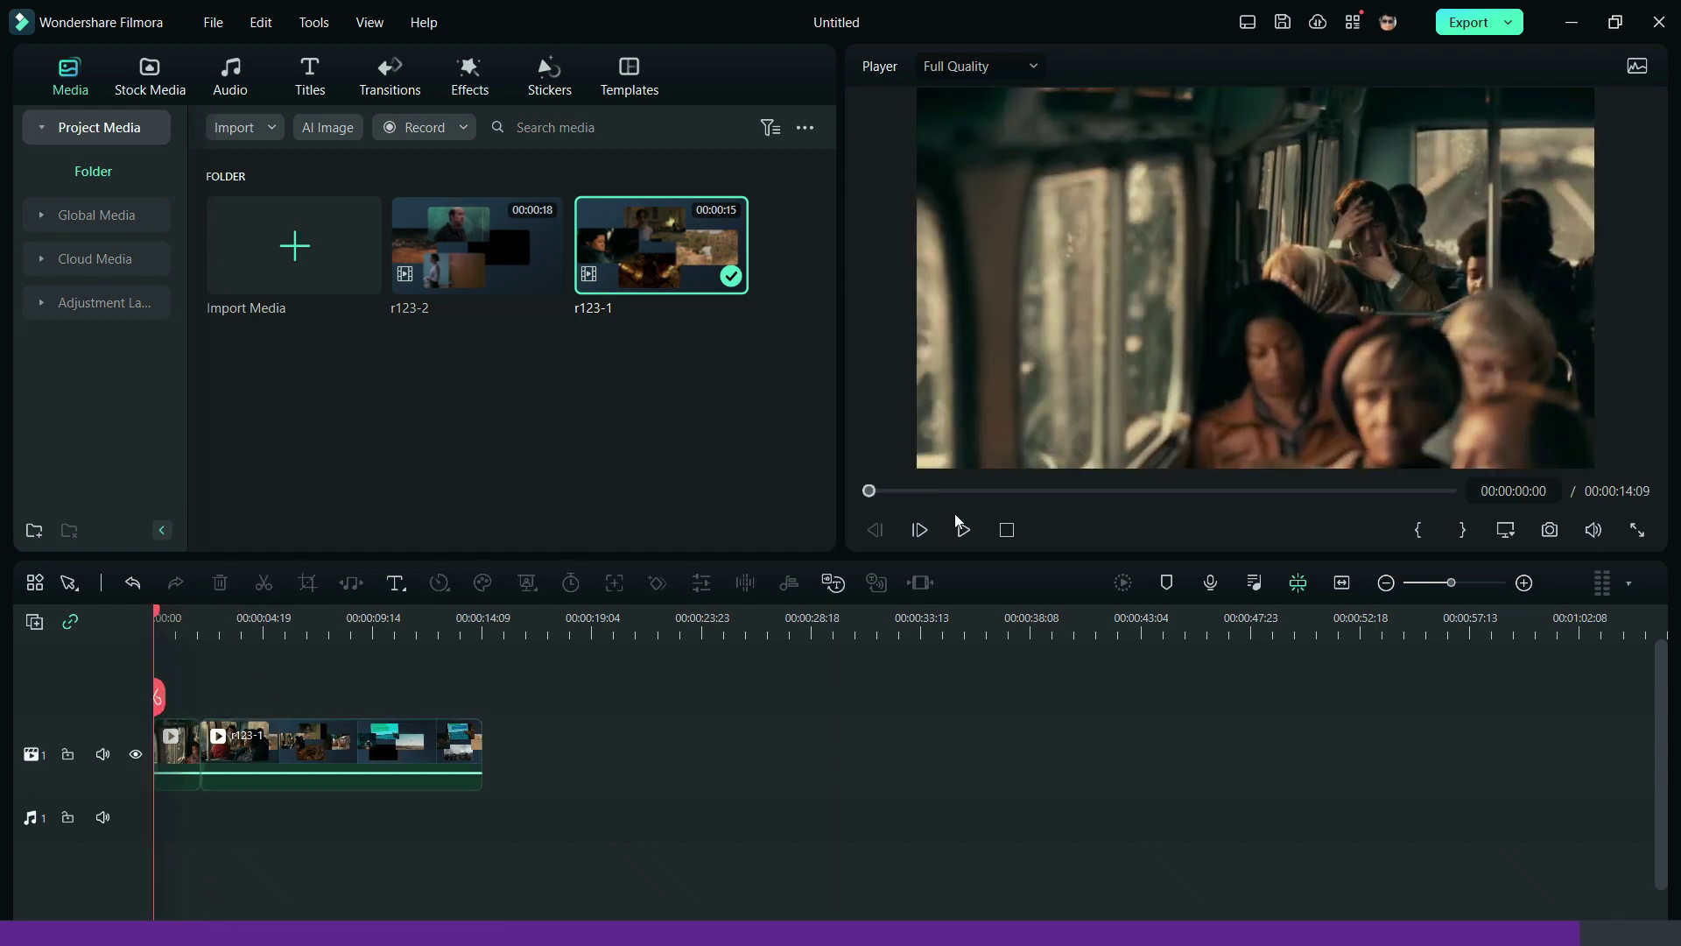
click(963, 530)
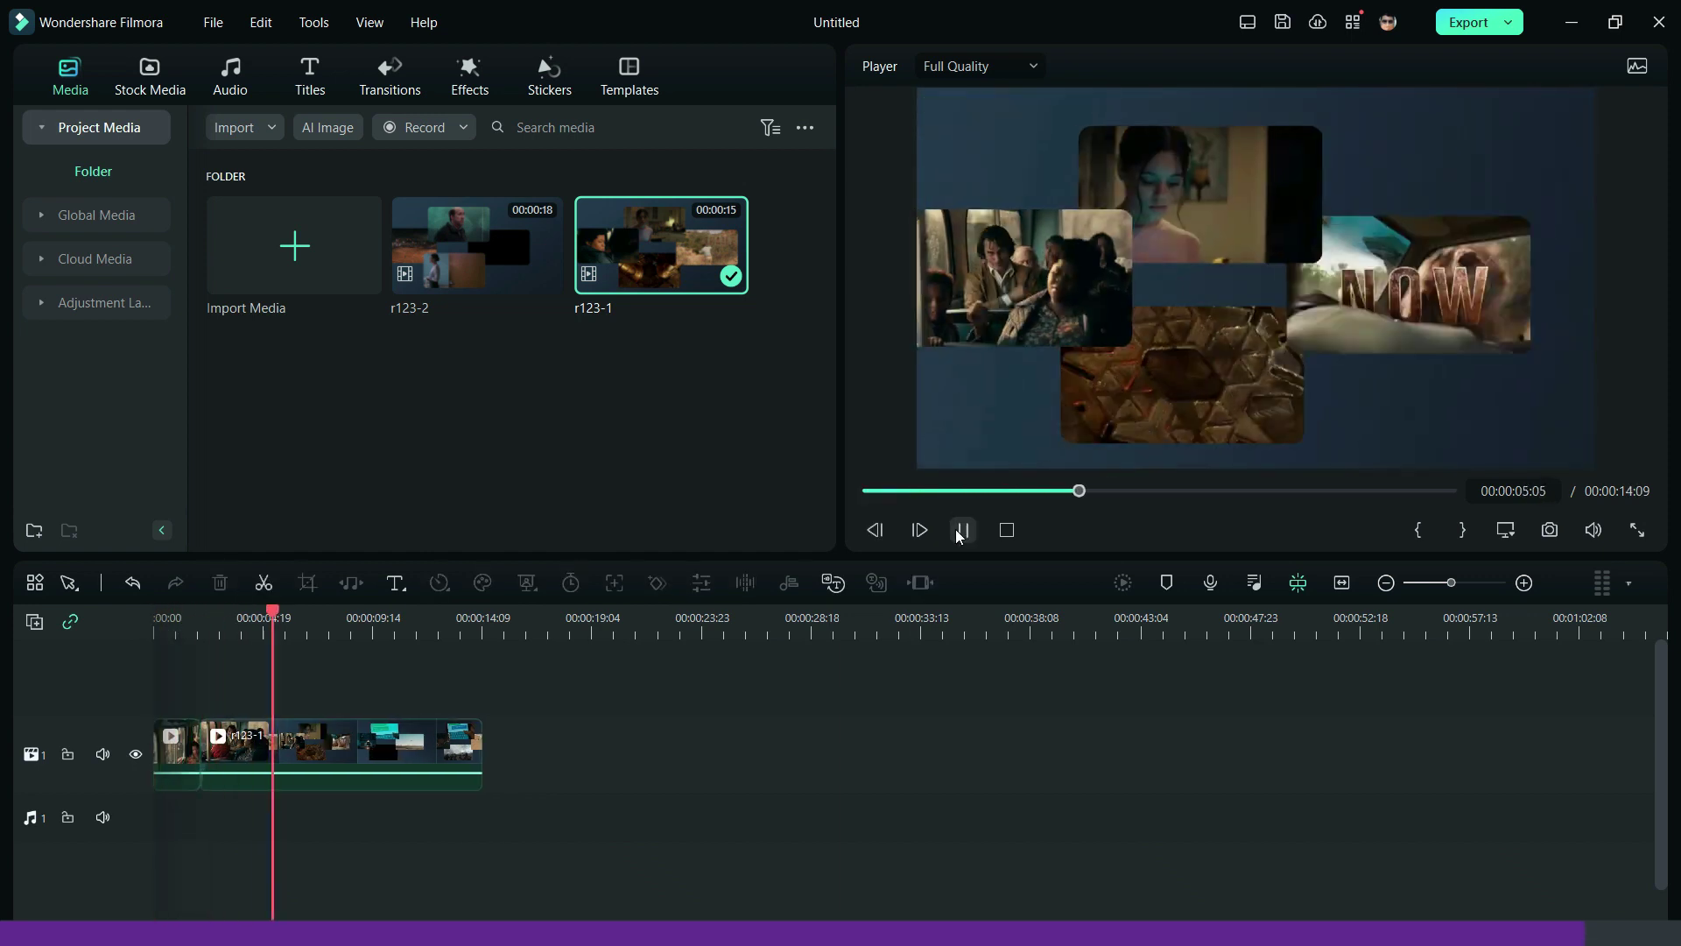
click(960, 535)
Step: Trim the end of r123-1 to about 00:00:08 and append r123-2 directly after it
click(330, 634)
drag(479, 742, 336, 742)
drag(481, 300, 369, 743)
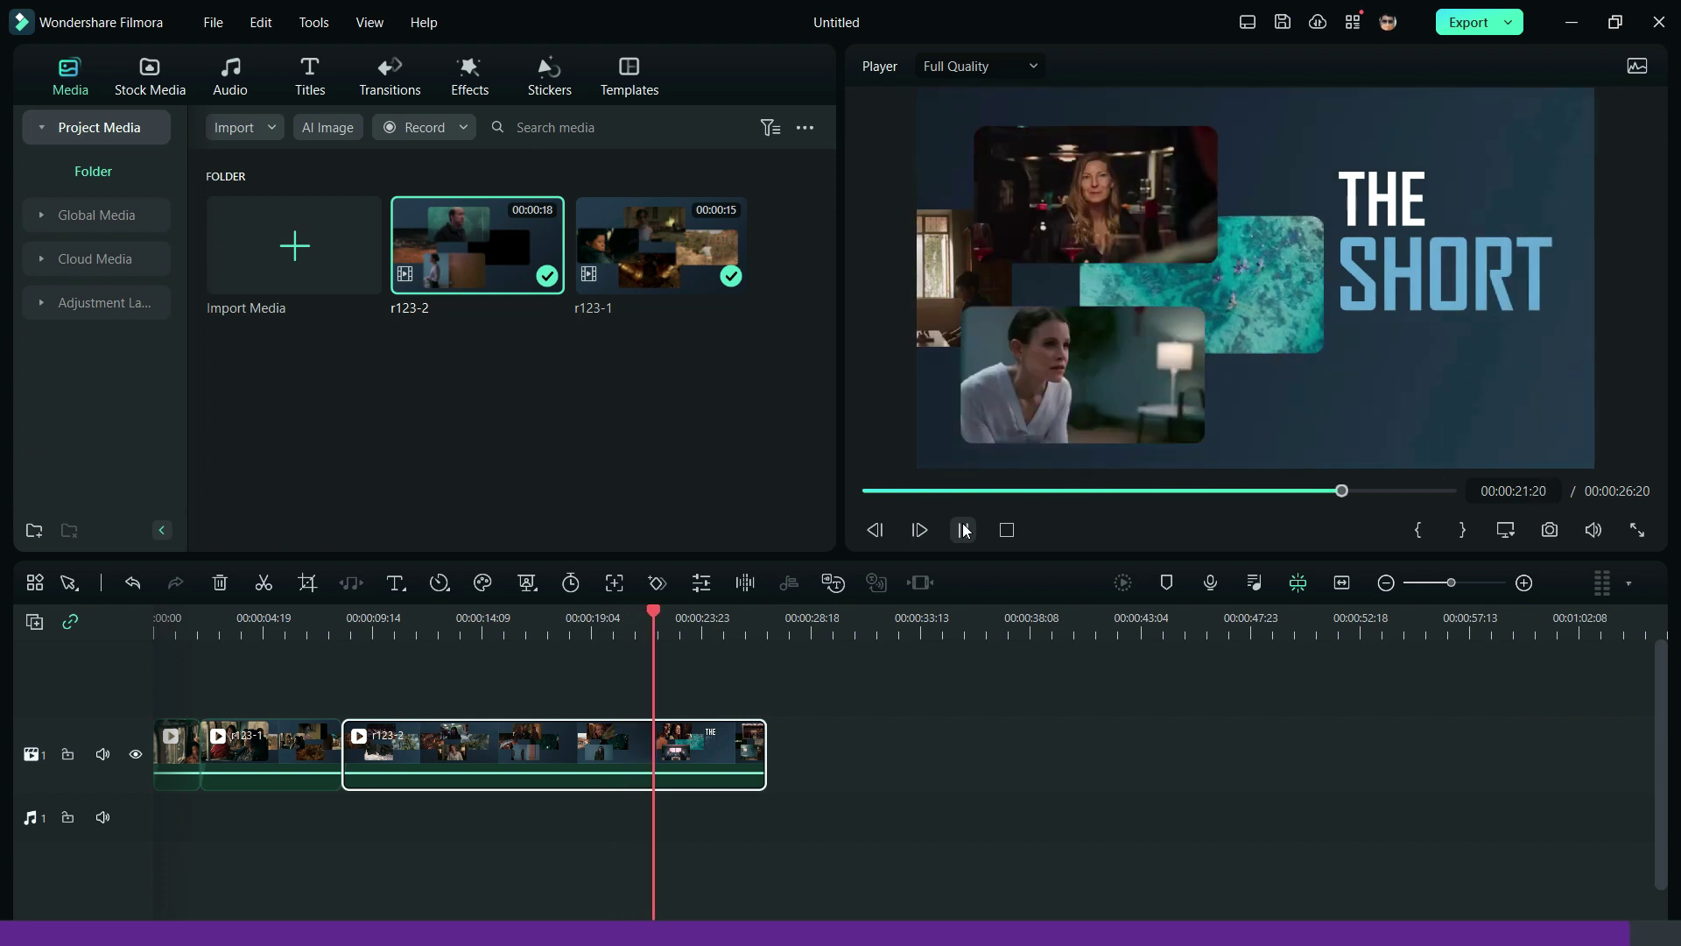
Step: Stop the preview and trim the end of r123-2 to 00:00:25:10
click(963, 530)
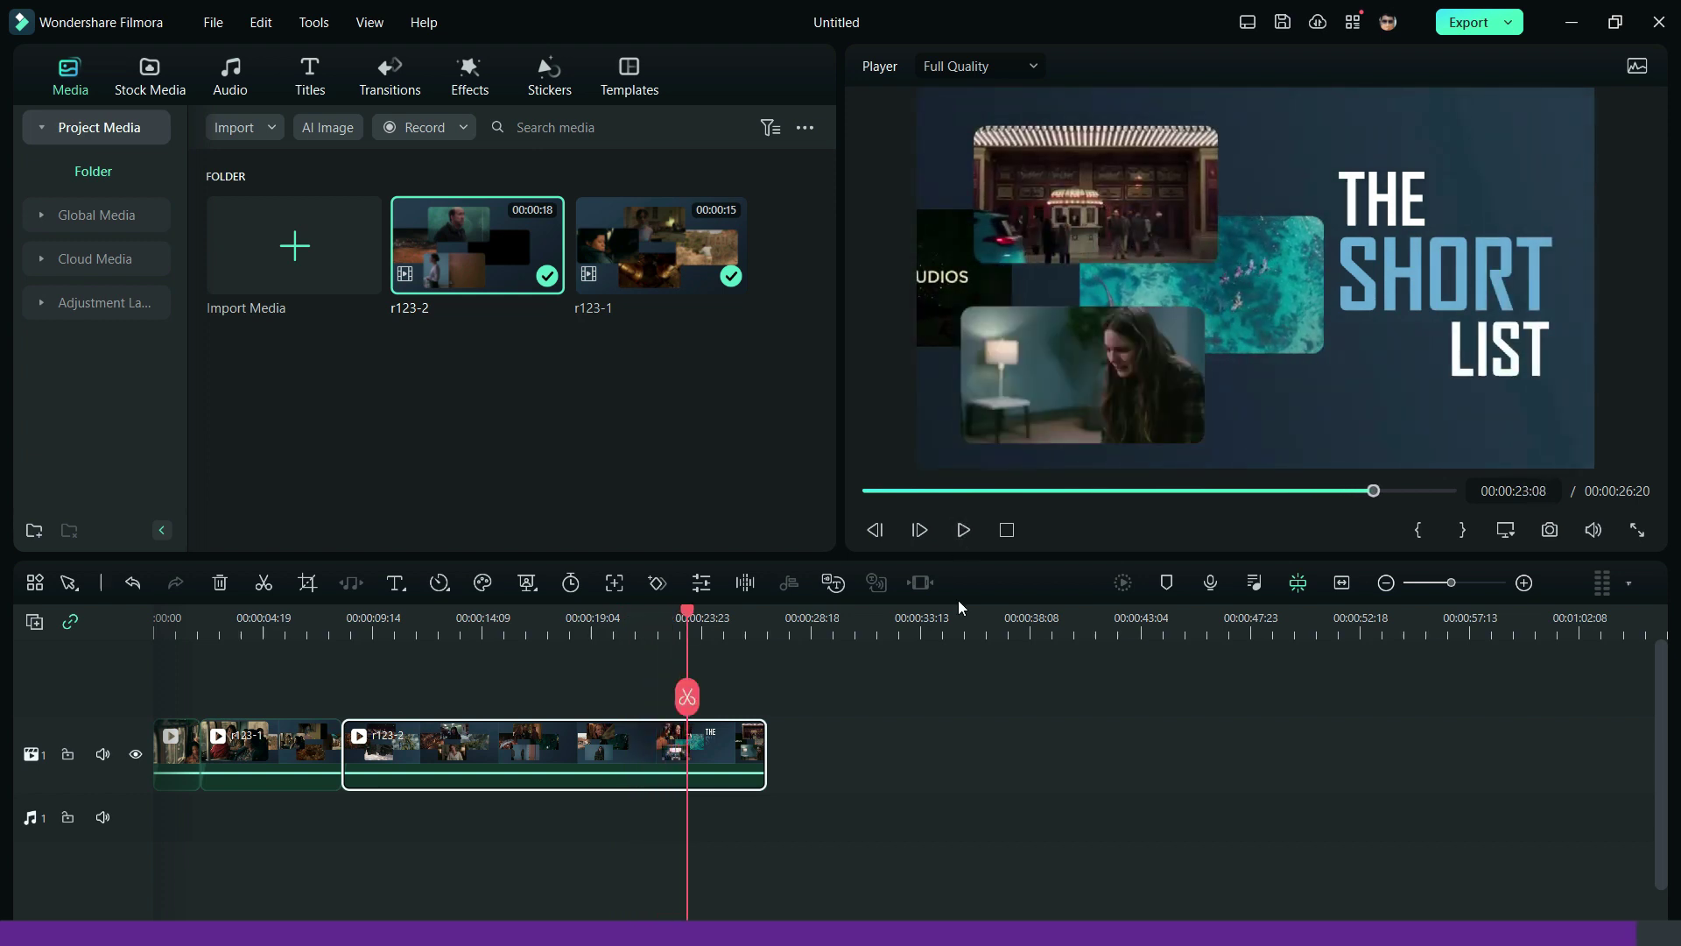
drag(711, 634, 735, 634)
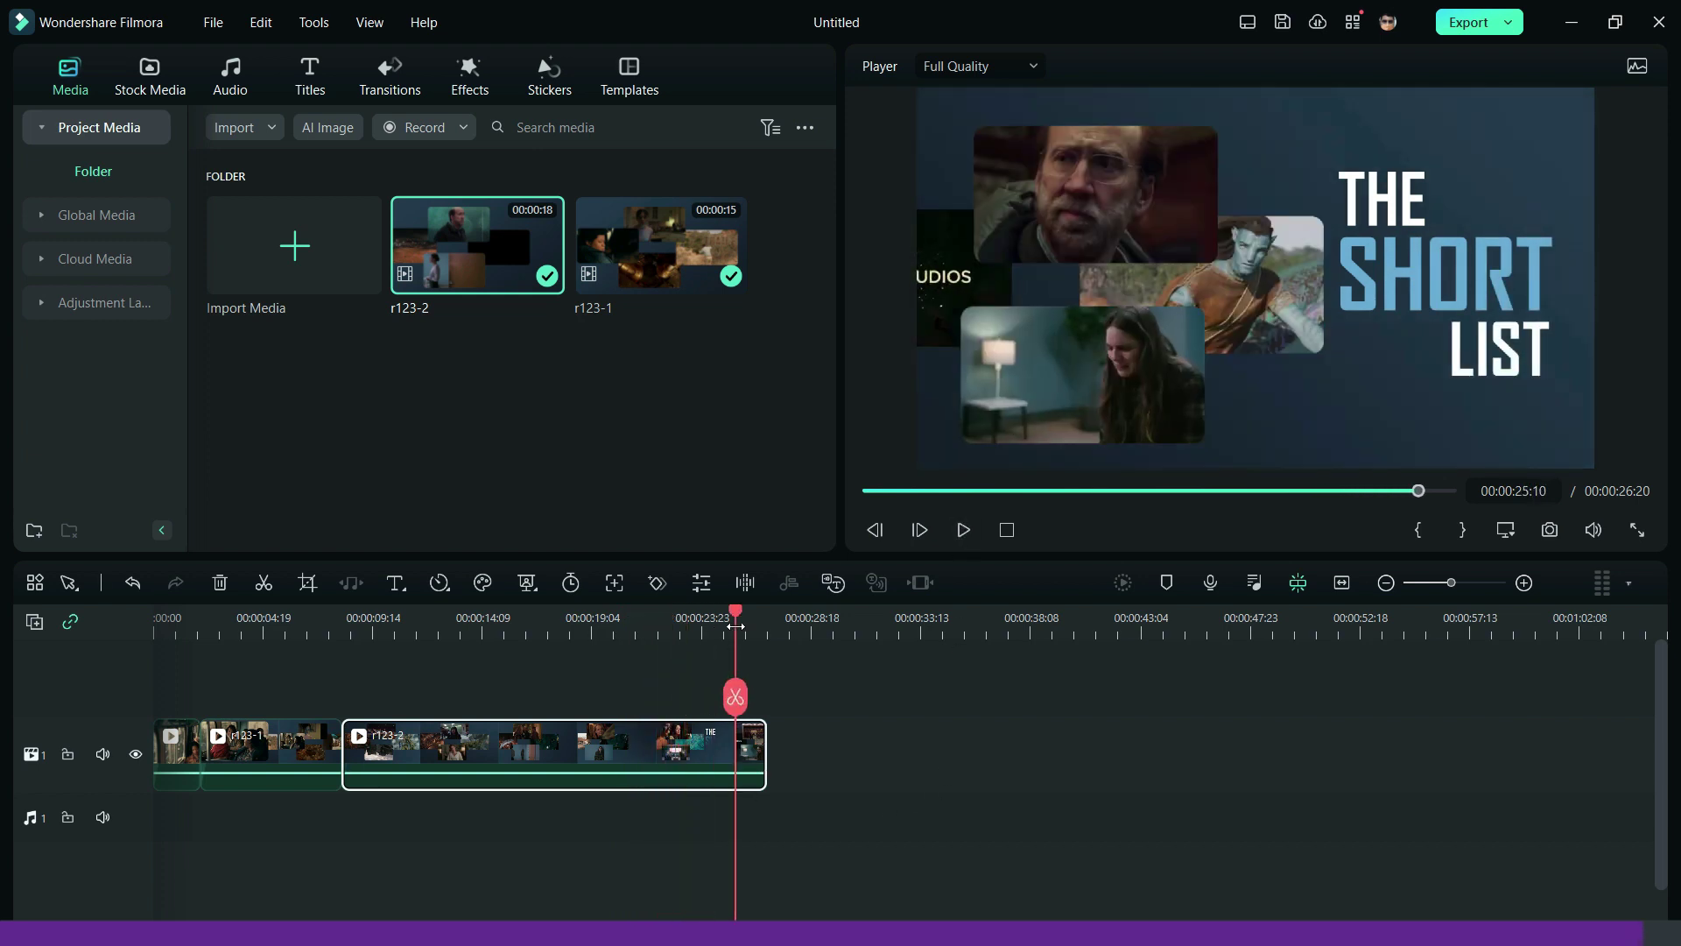
drag(760, 742, 734, 743)
Step: Add the Fast Wipe Left transition between r123-1 and r123-2 and play across the join
click(391, 77)
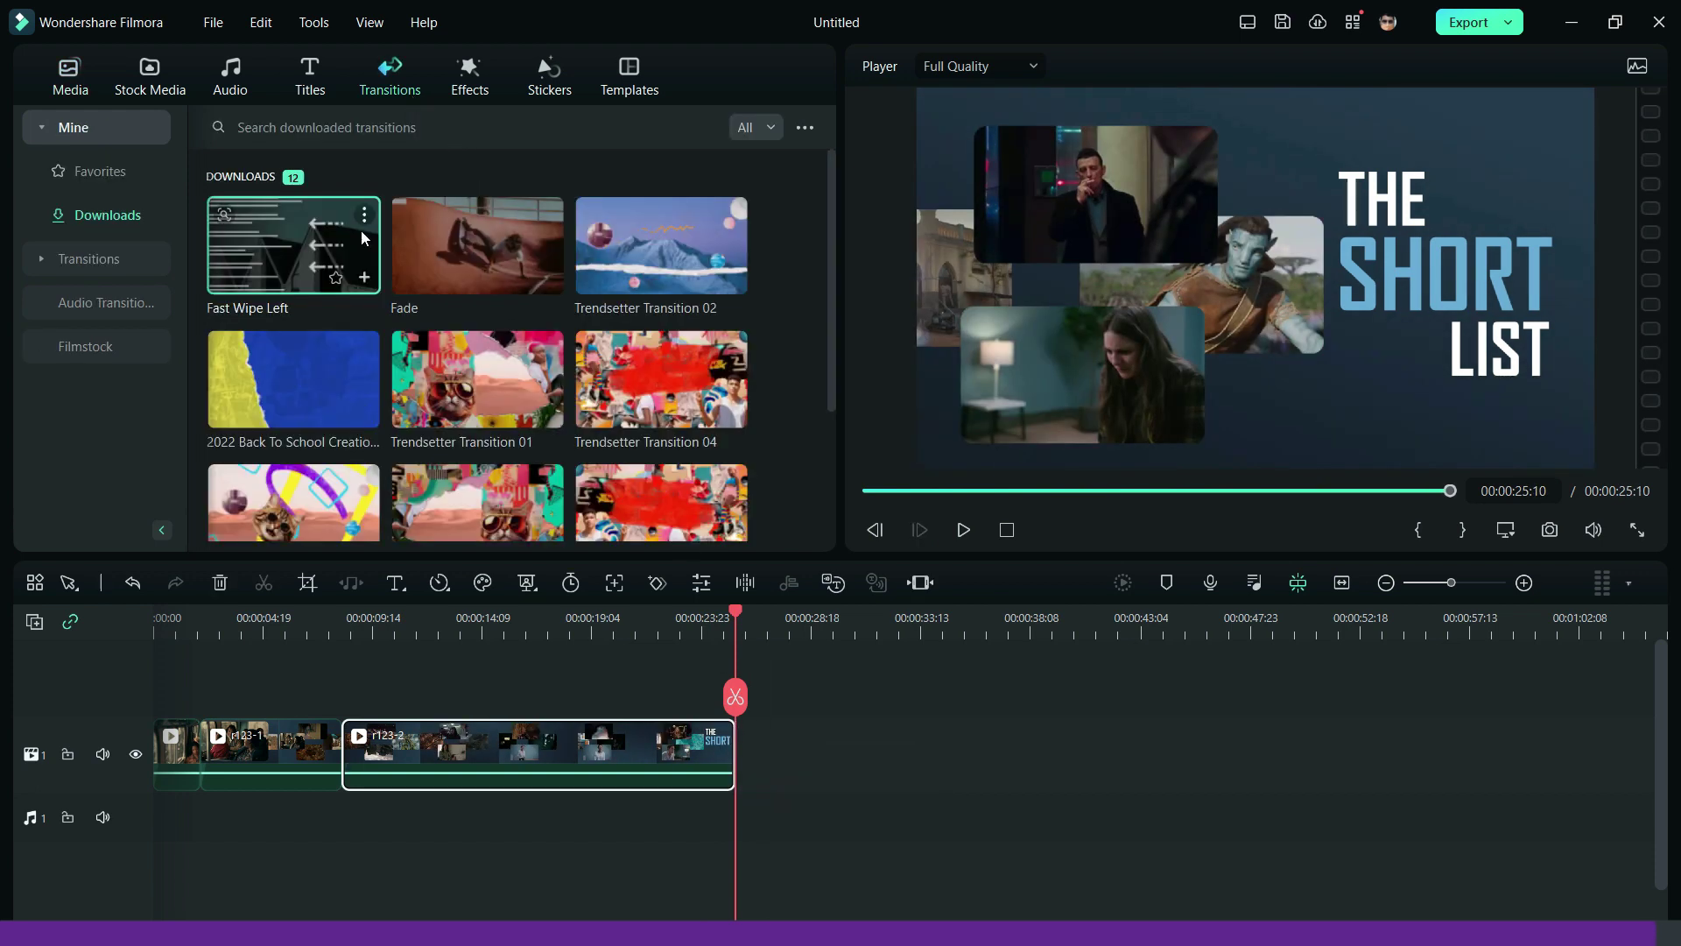
drag(324, 738, 326, 740)
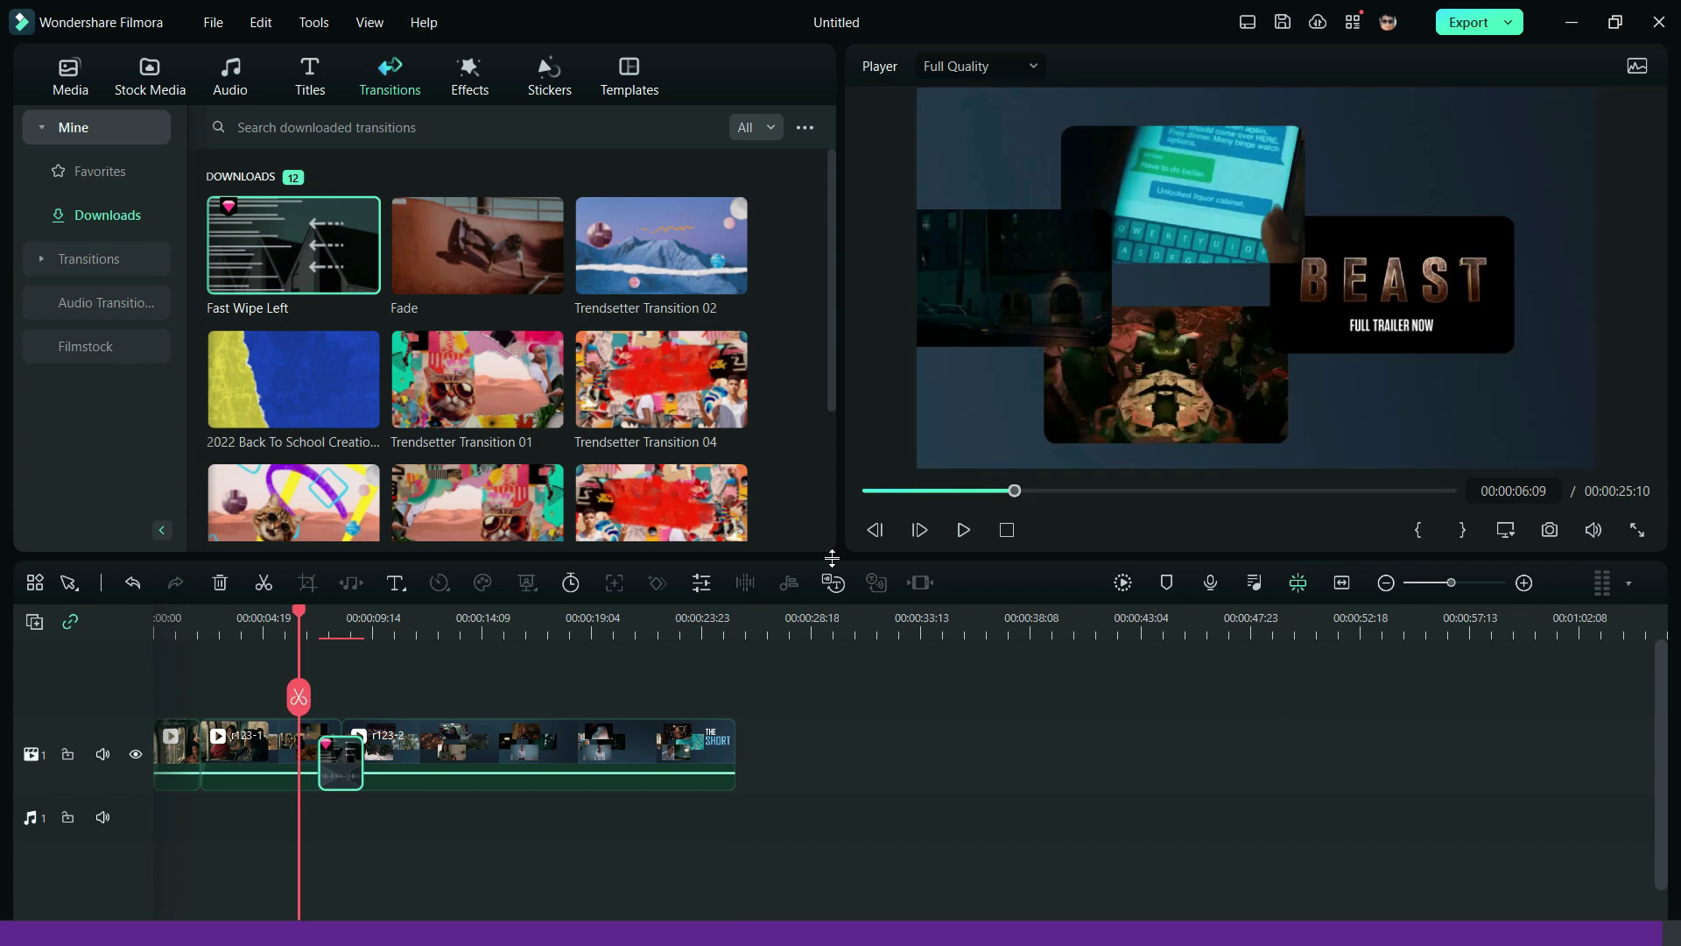
click(963, 532)
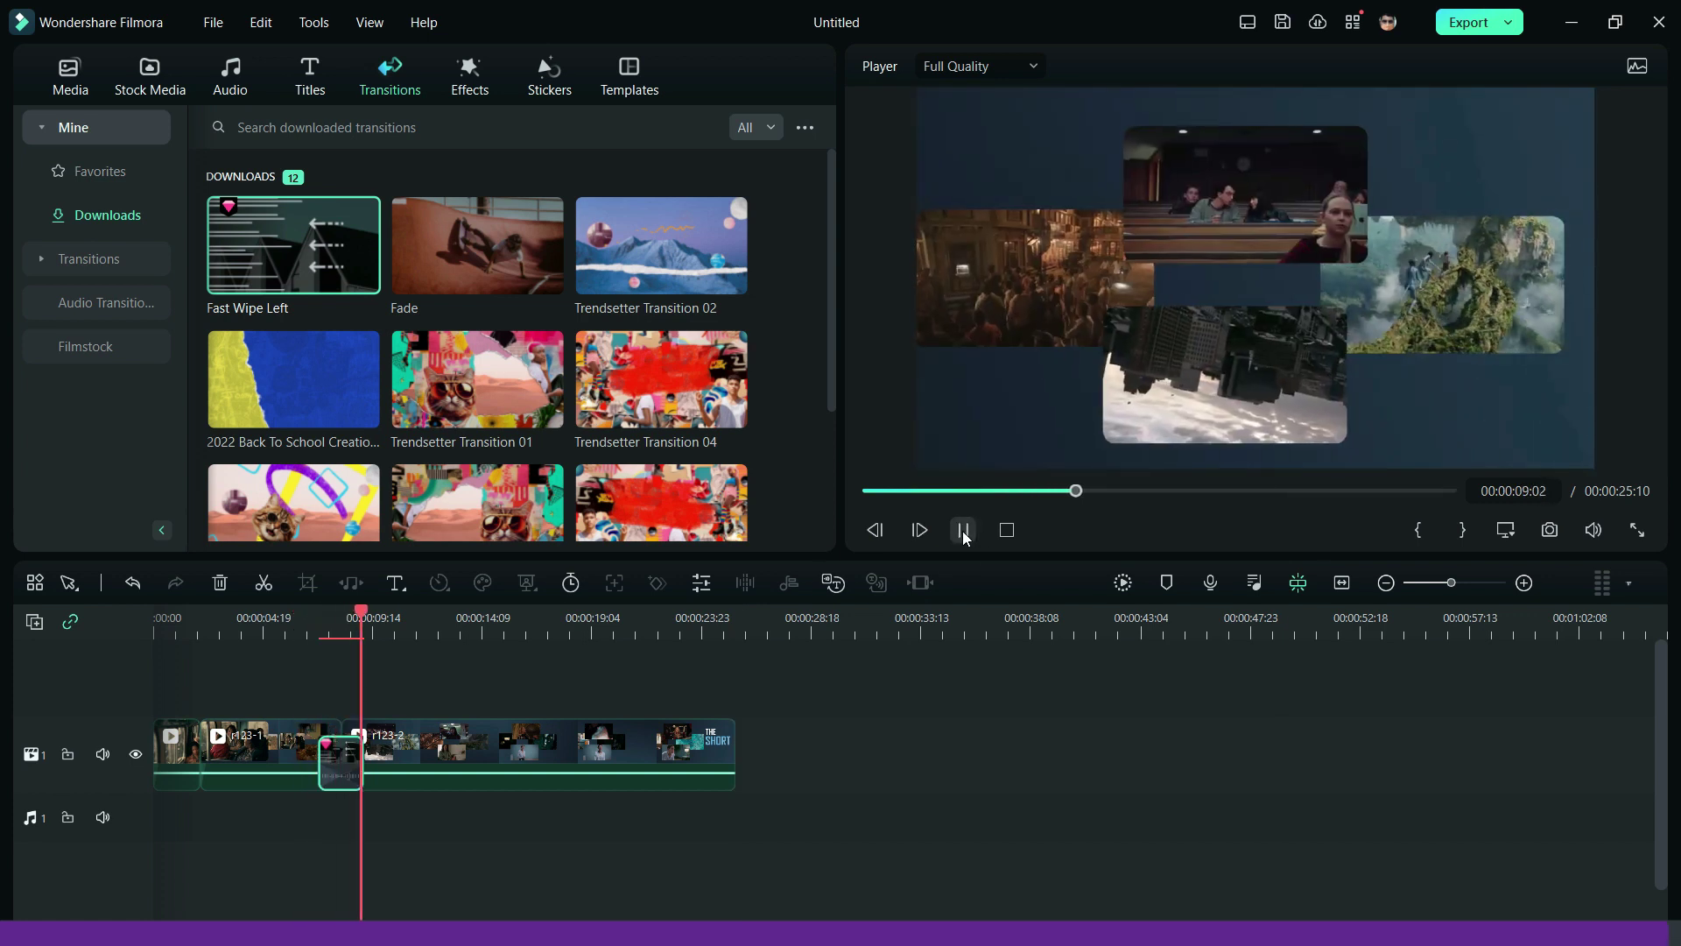
click(964, 531)
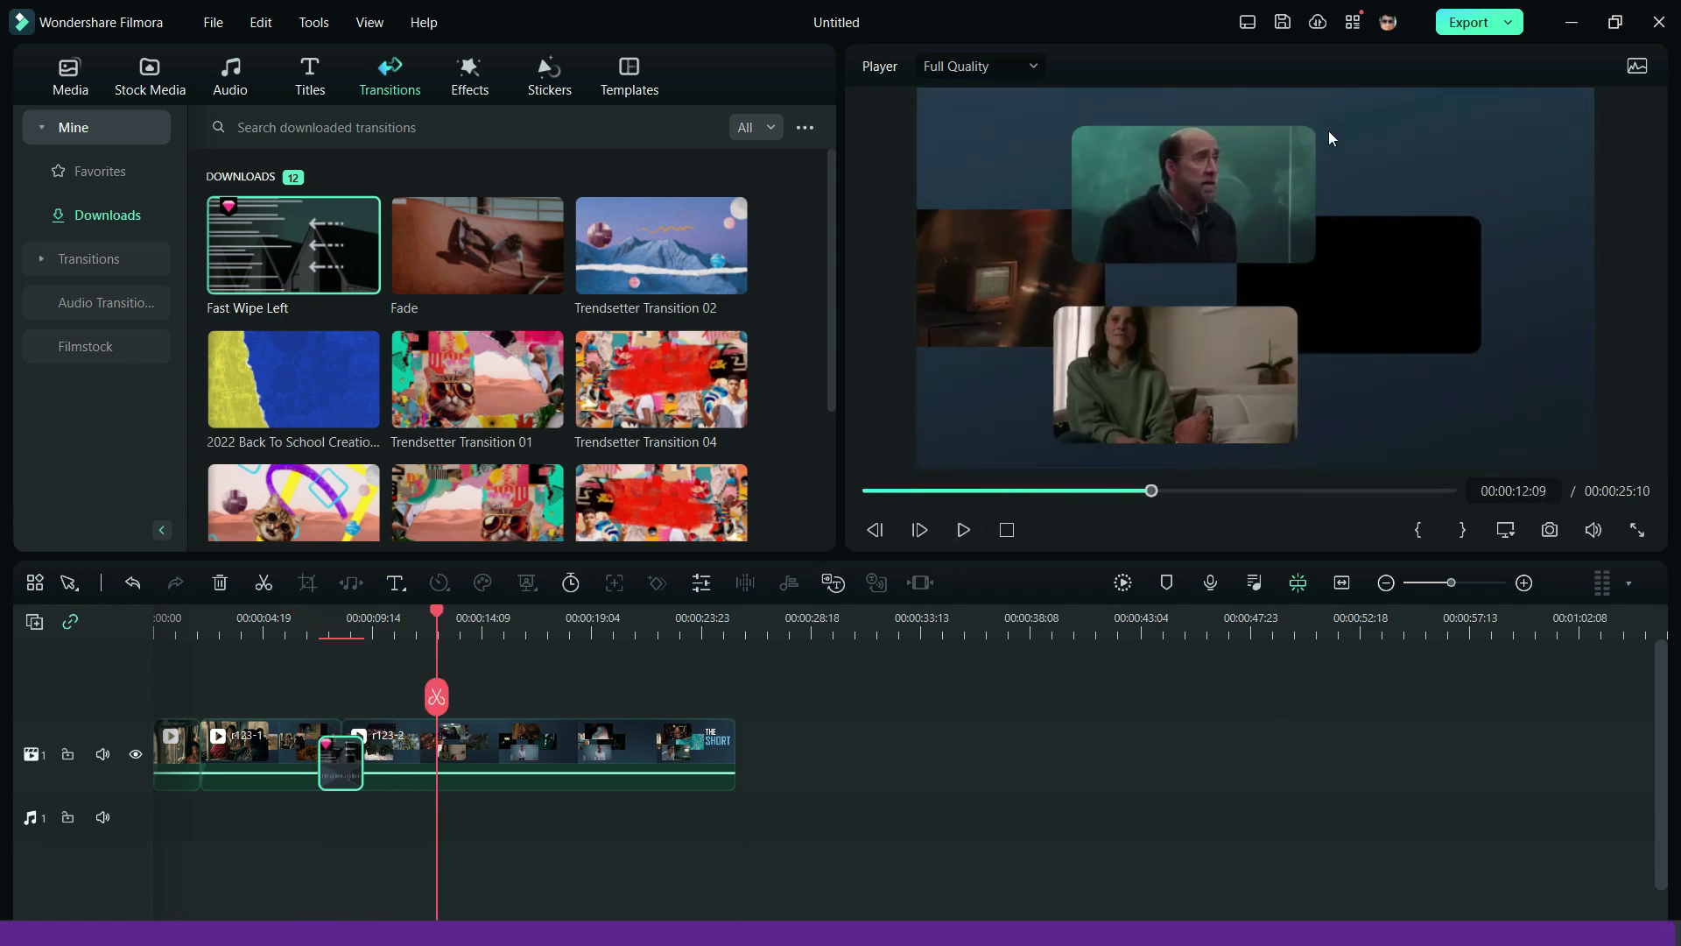
Step: Export the combined sequence locally as a 1920x1080 MP4 video
click(1464, 24)
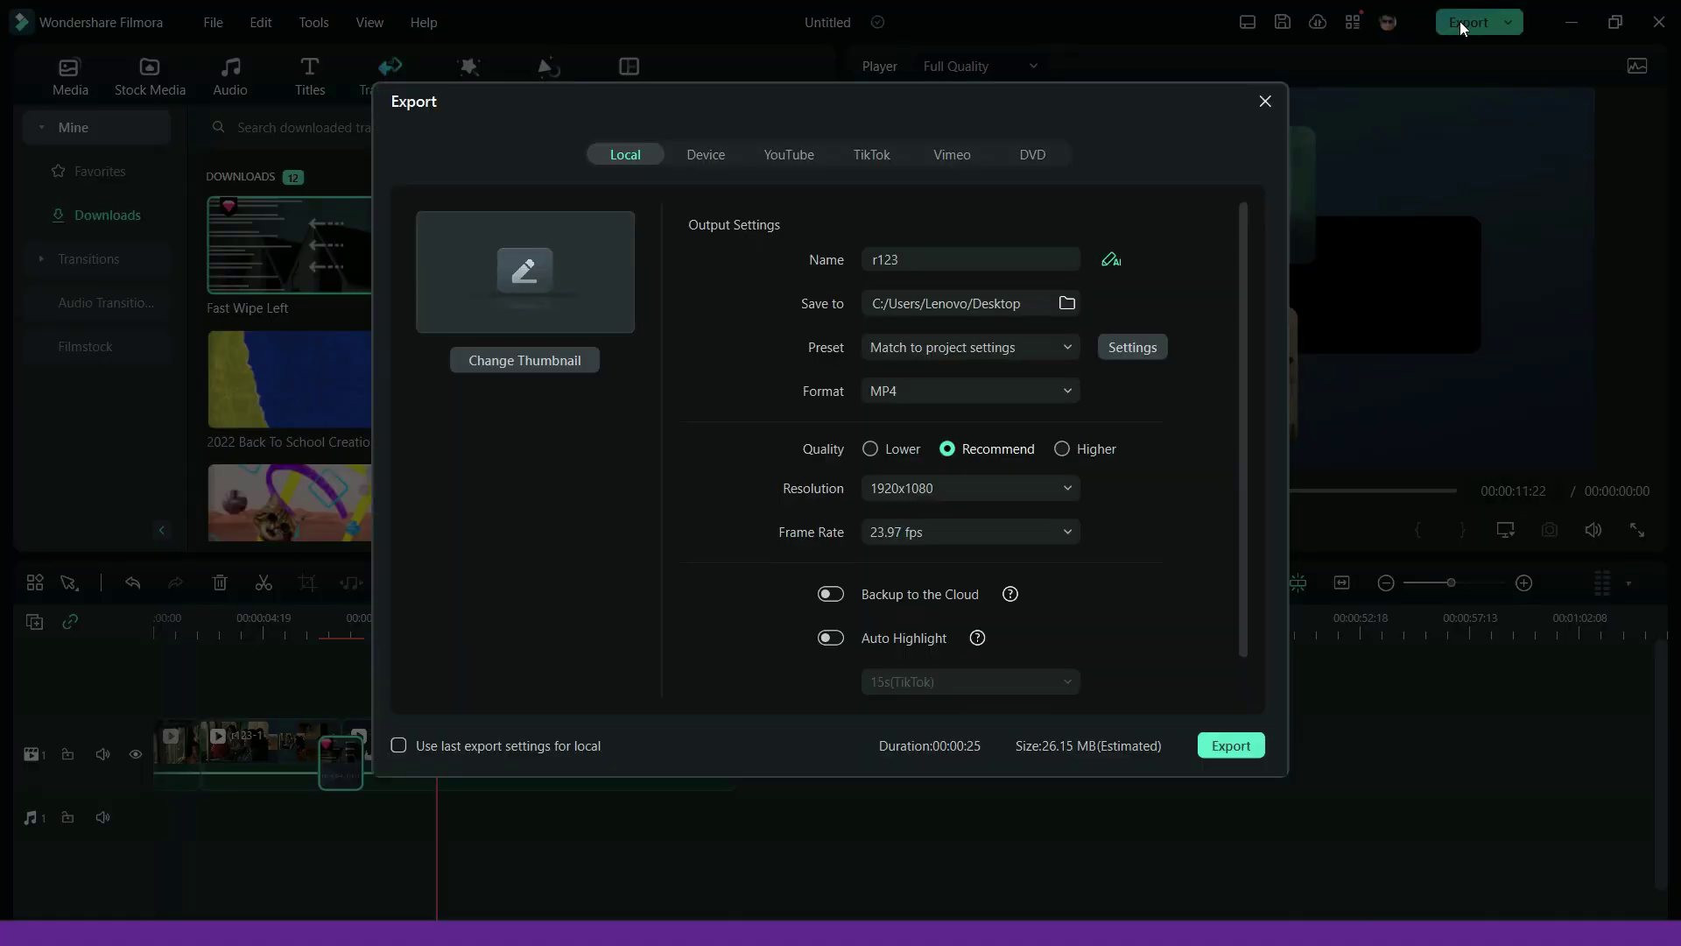
click(1230, 745)
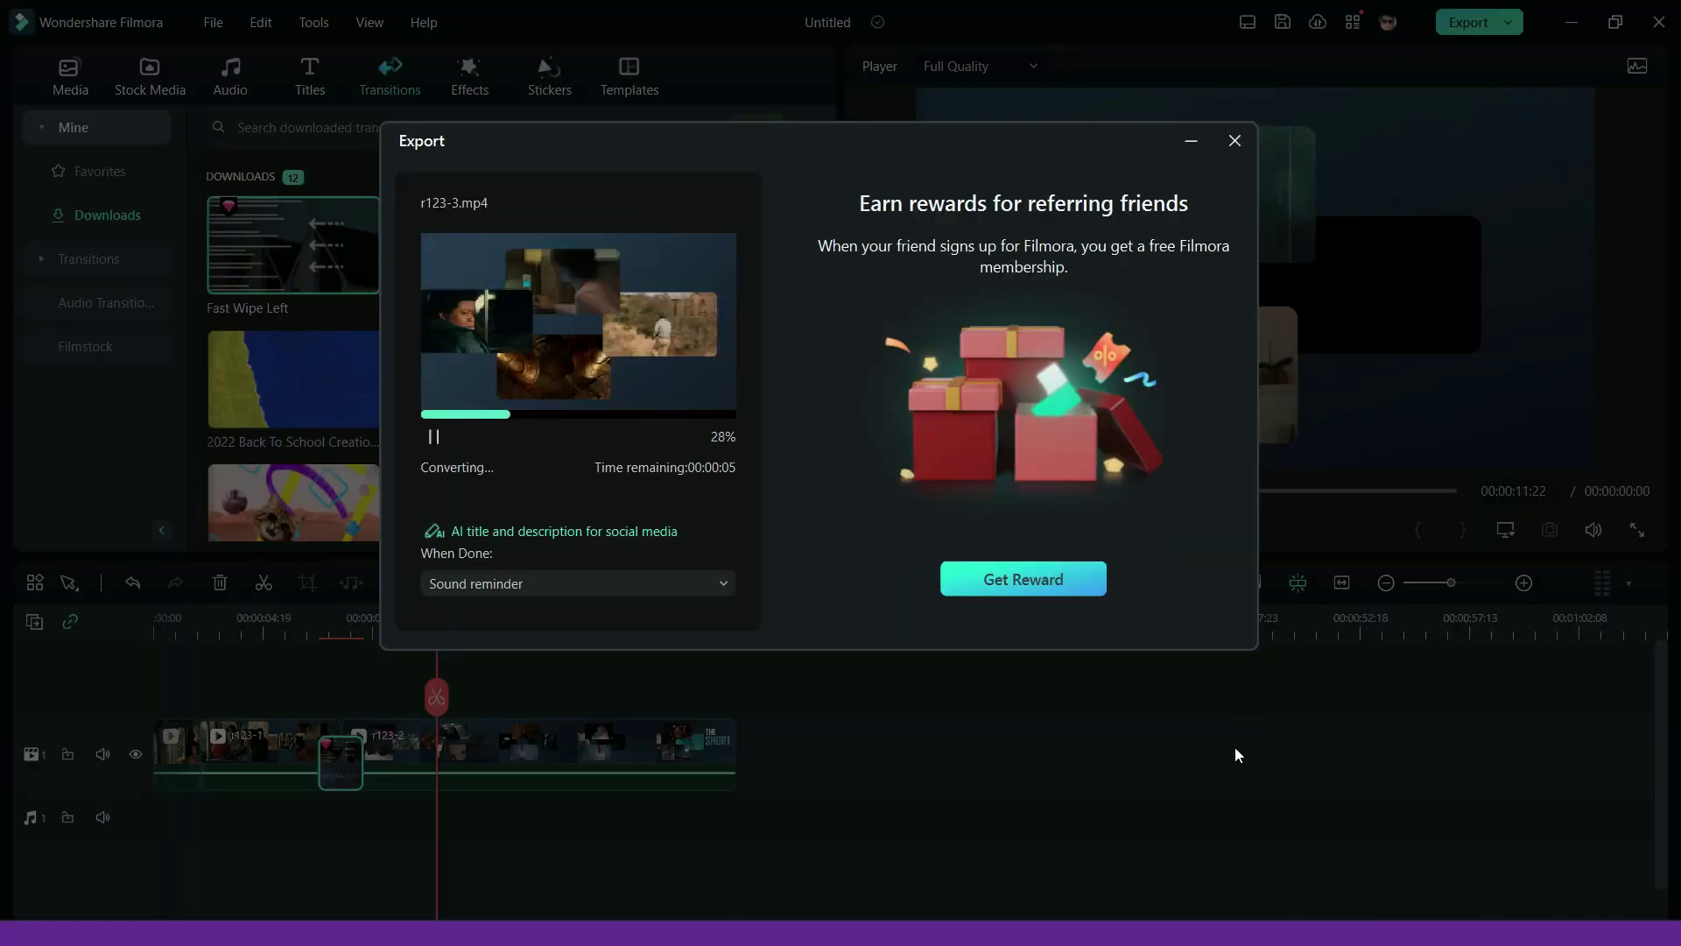